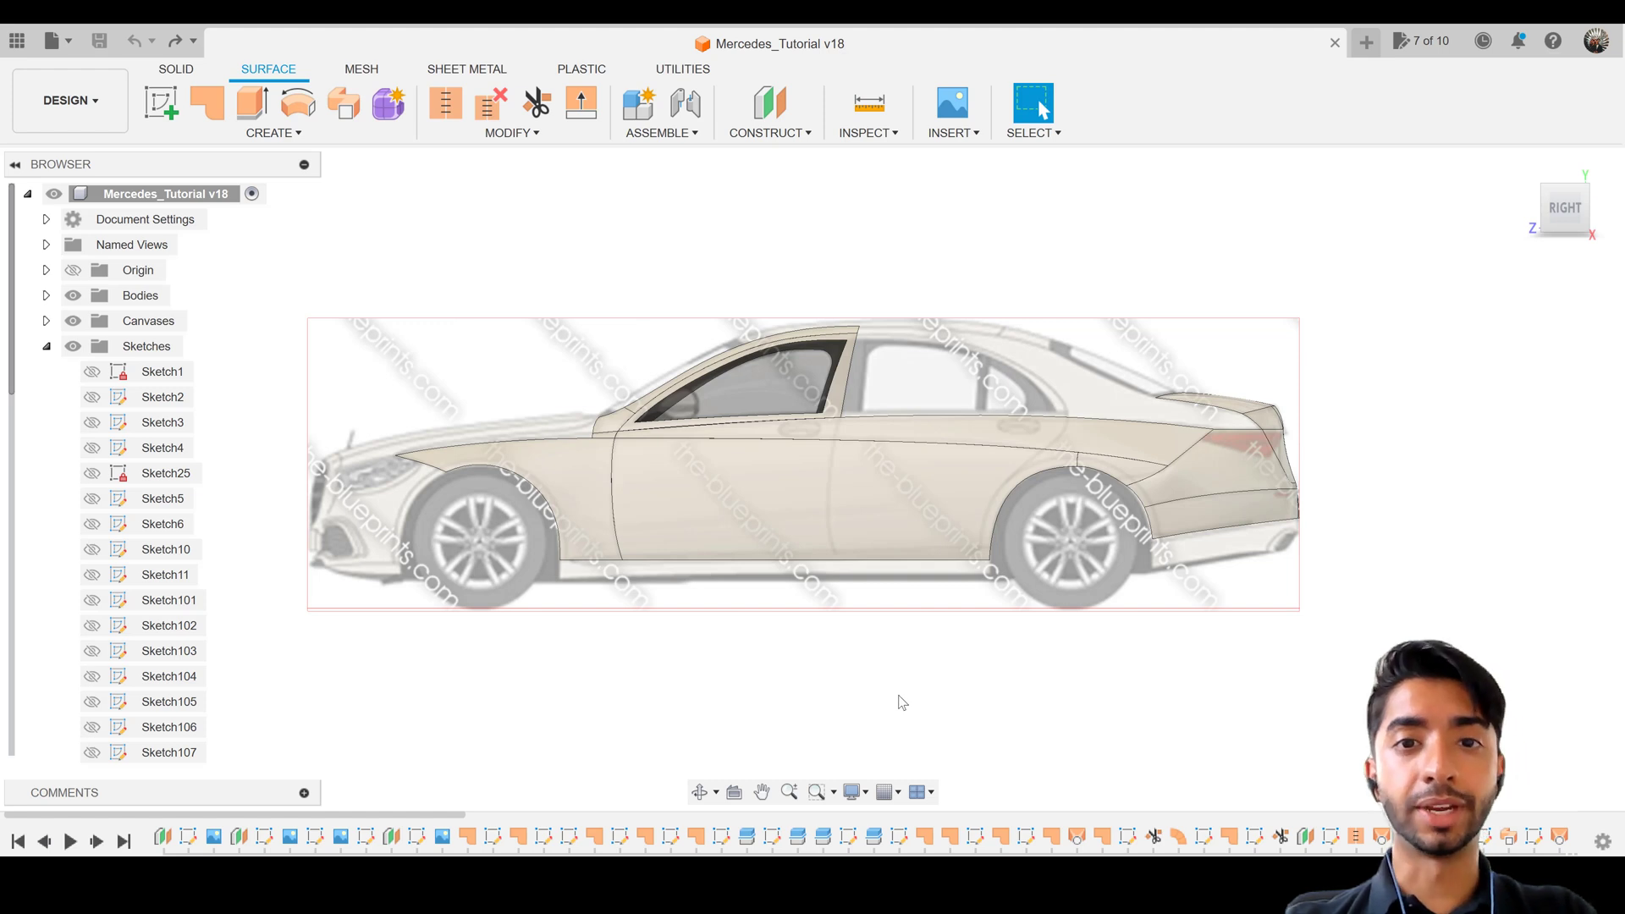
# Examine the car's rear end in the side view, comparing the lower bumper surface and its bottom edge with the blueprint
pyautogui.scroll(3, 1219, 558)
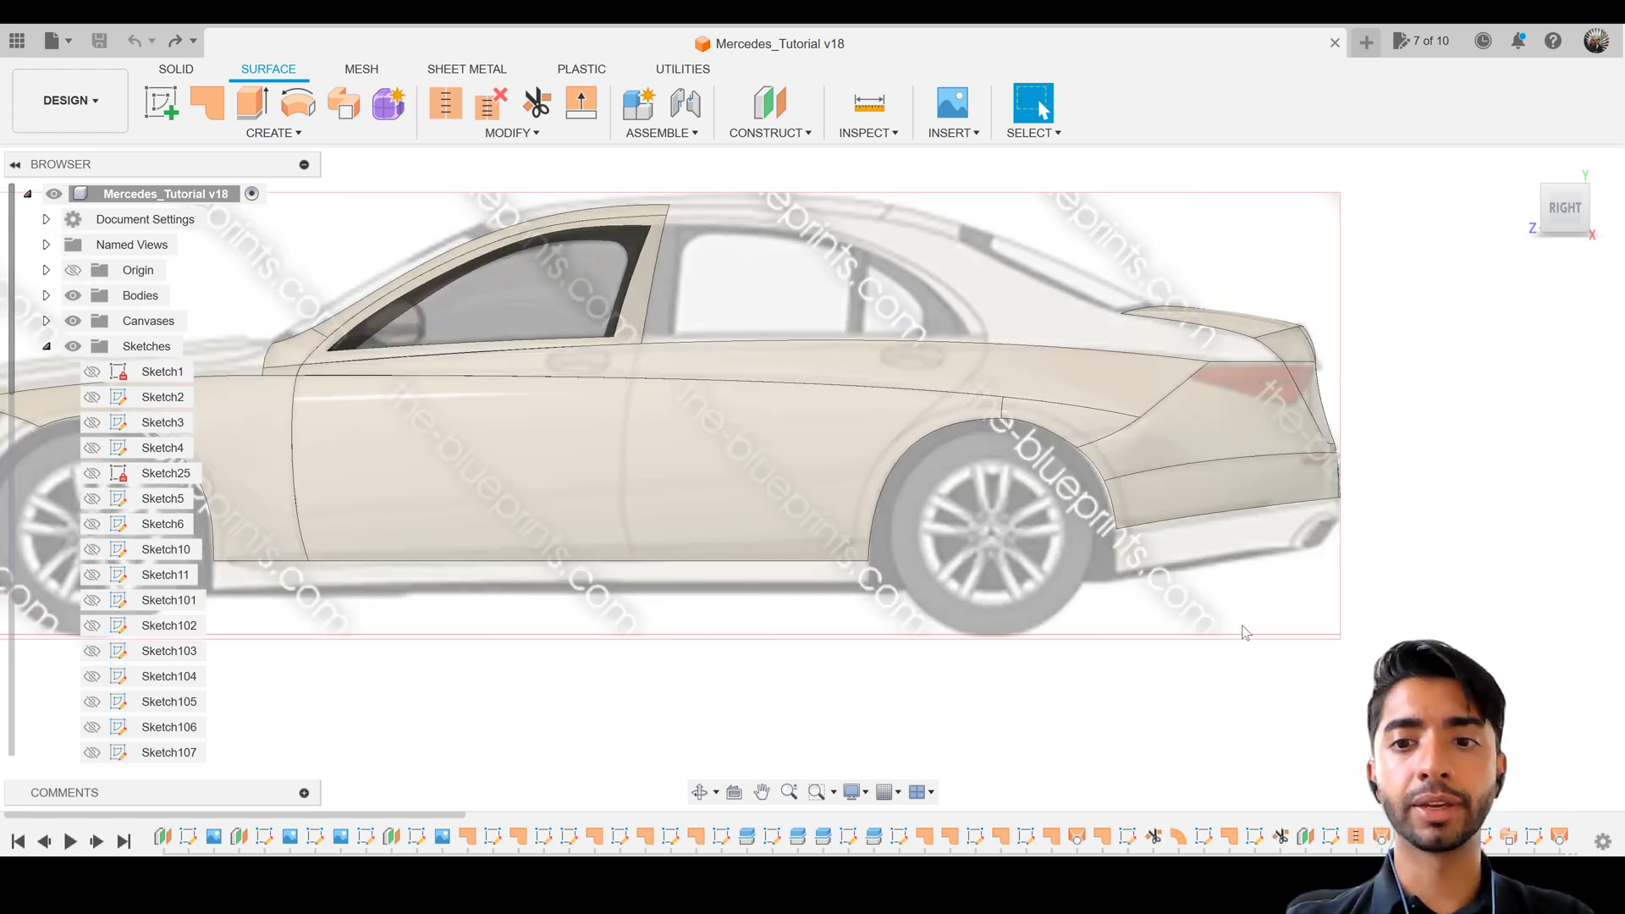
pyautogui.scroll(1, 1242, 604)
pyautogui.moveTo(1242, 604); pyautogui.dragTo(982, 626, button='middle')
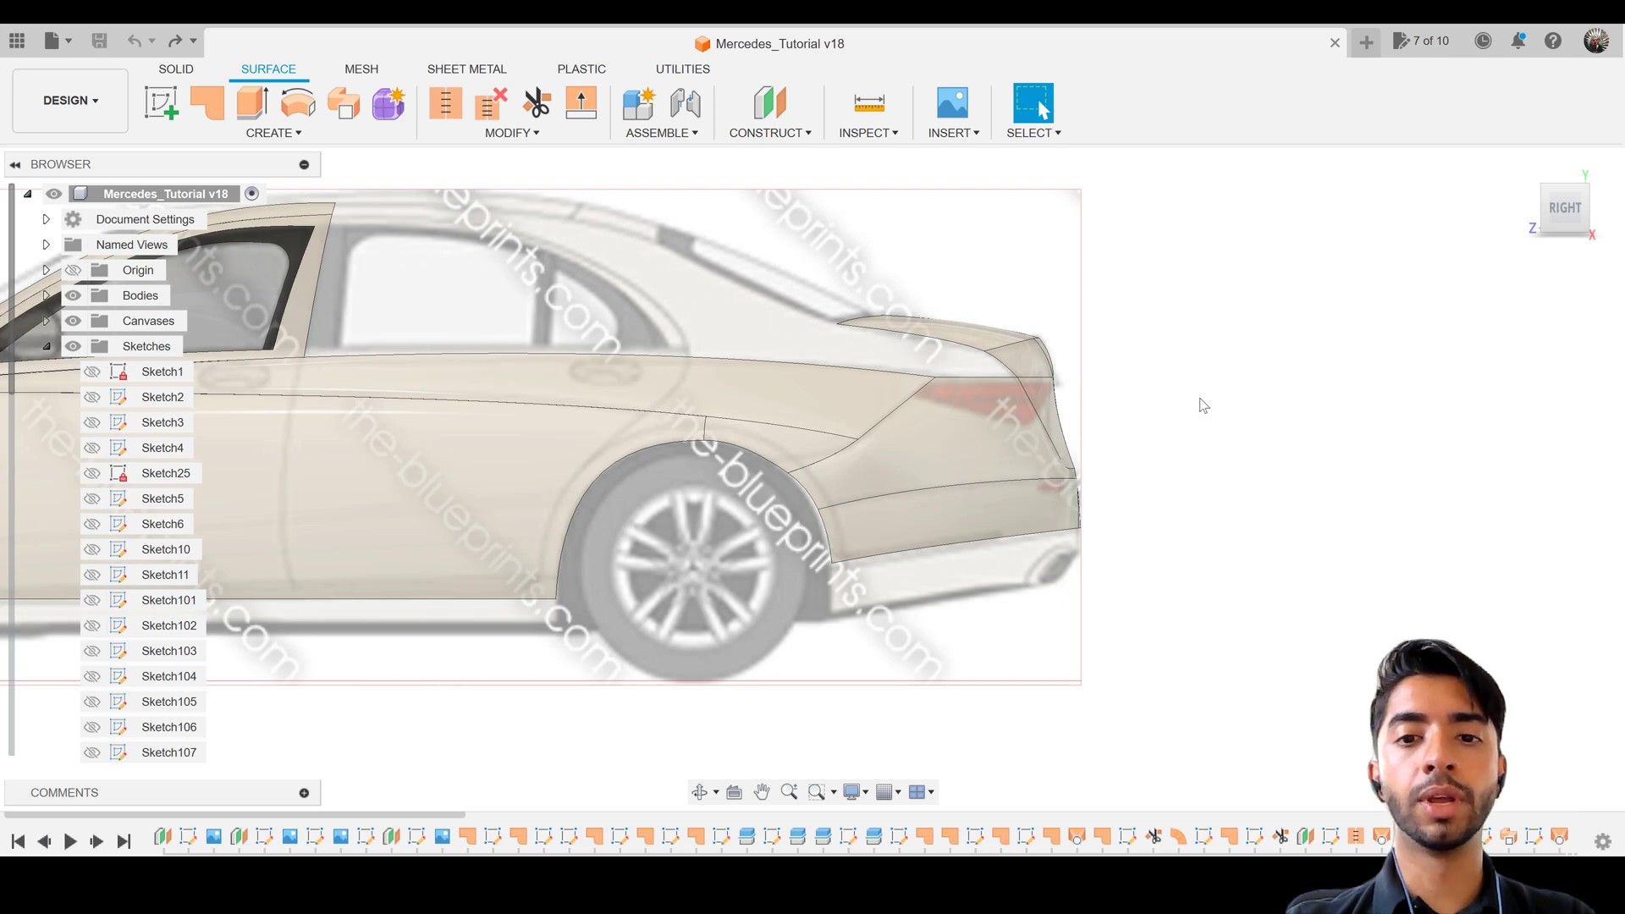
pyautogui.scroll(-1, 1204, 402)
pyautogui.moveTo(1173, 436); pyautogui.dragTo(1173, 437, button='middle')
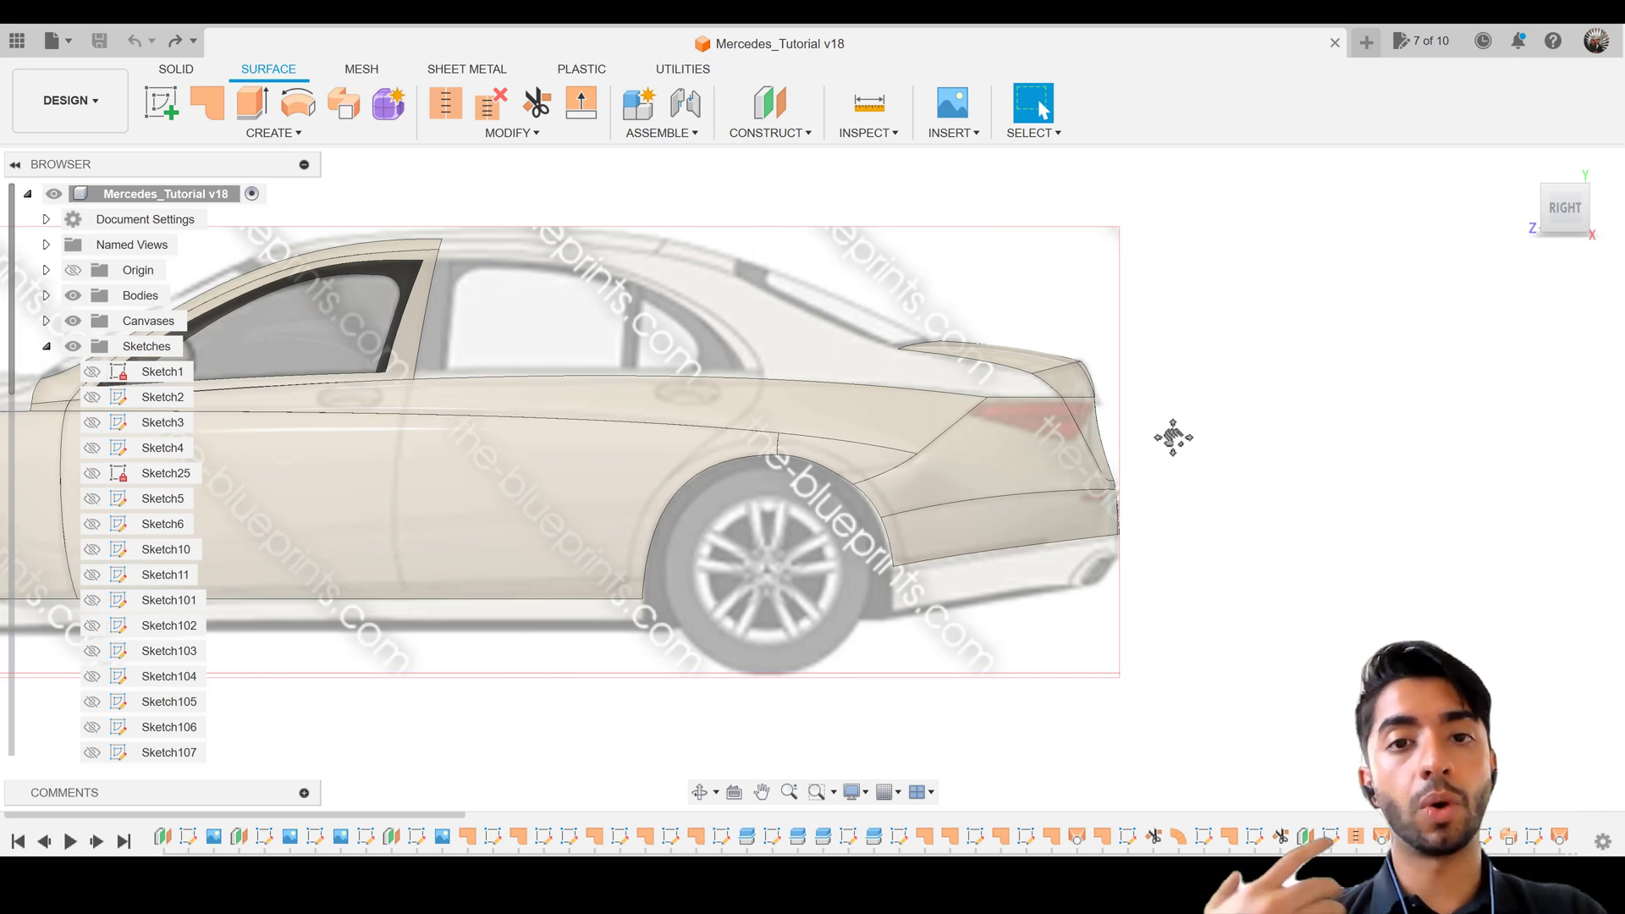
pyautogui.click(1096, 538)
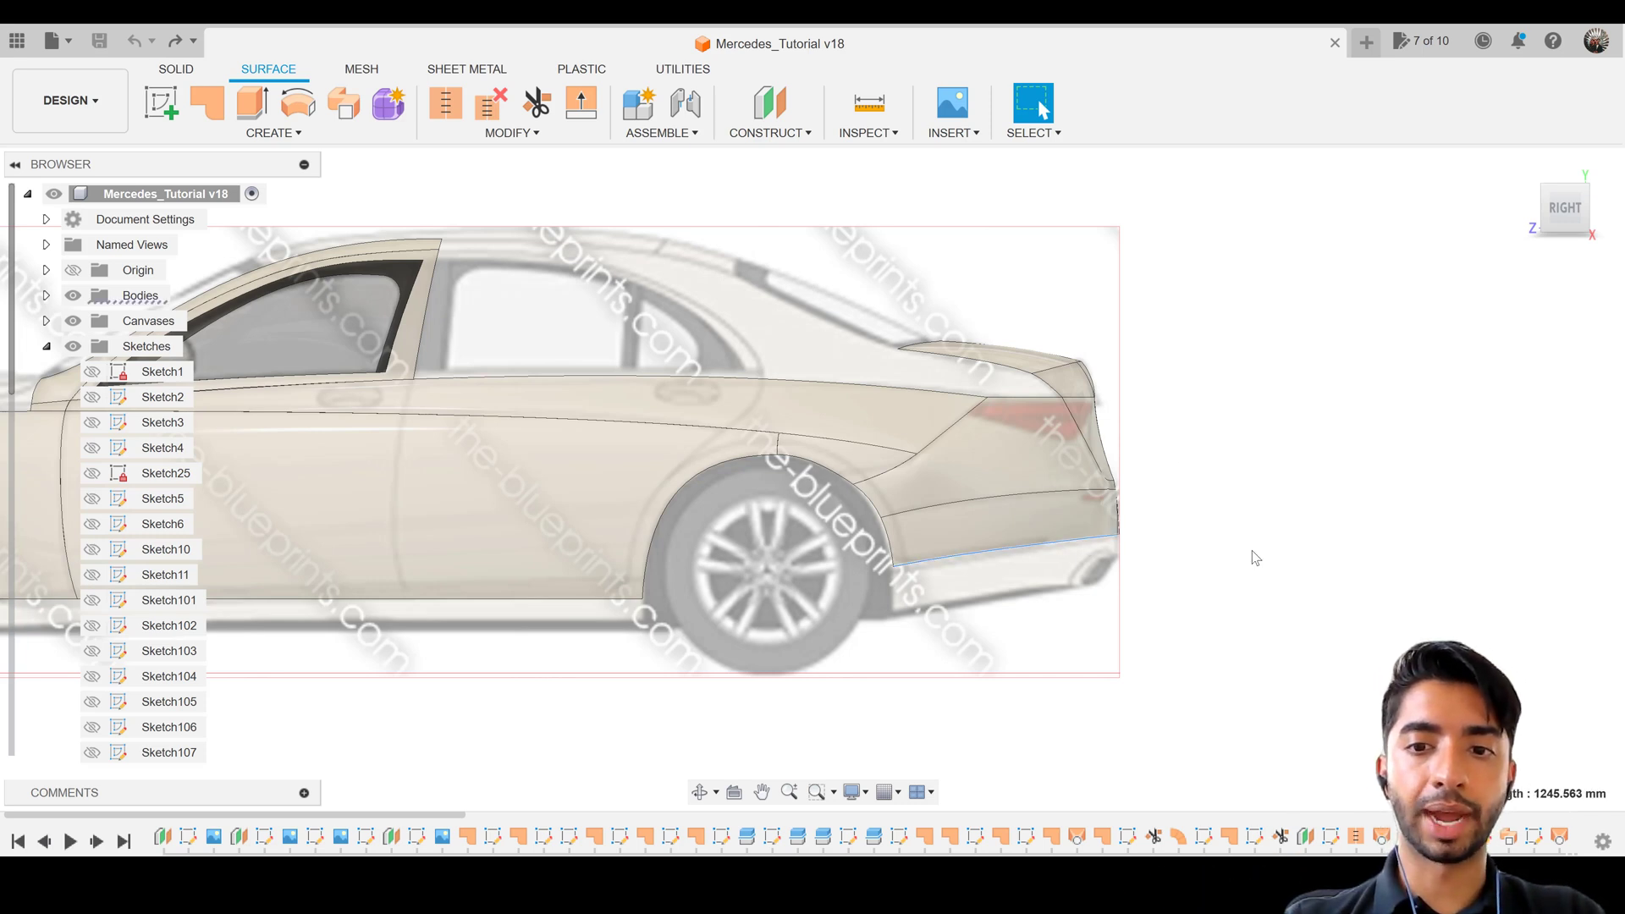
pyautogui.click(999, 518)
pyautogui.scroll(2, 941, 592)
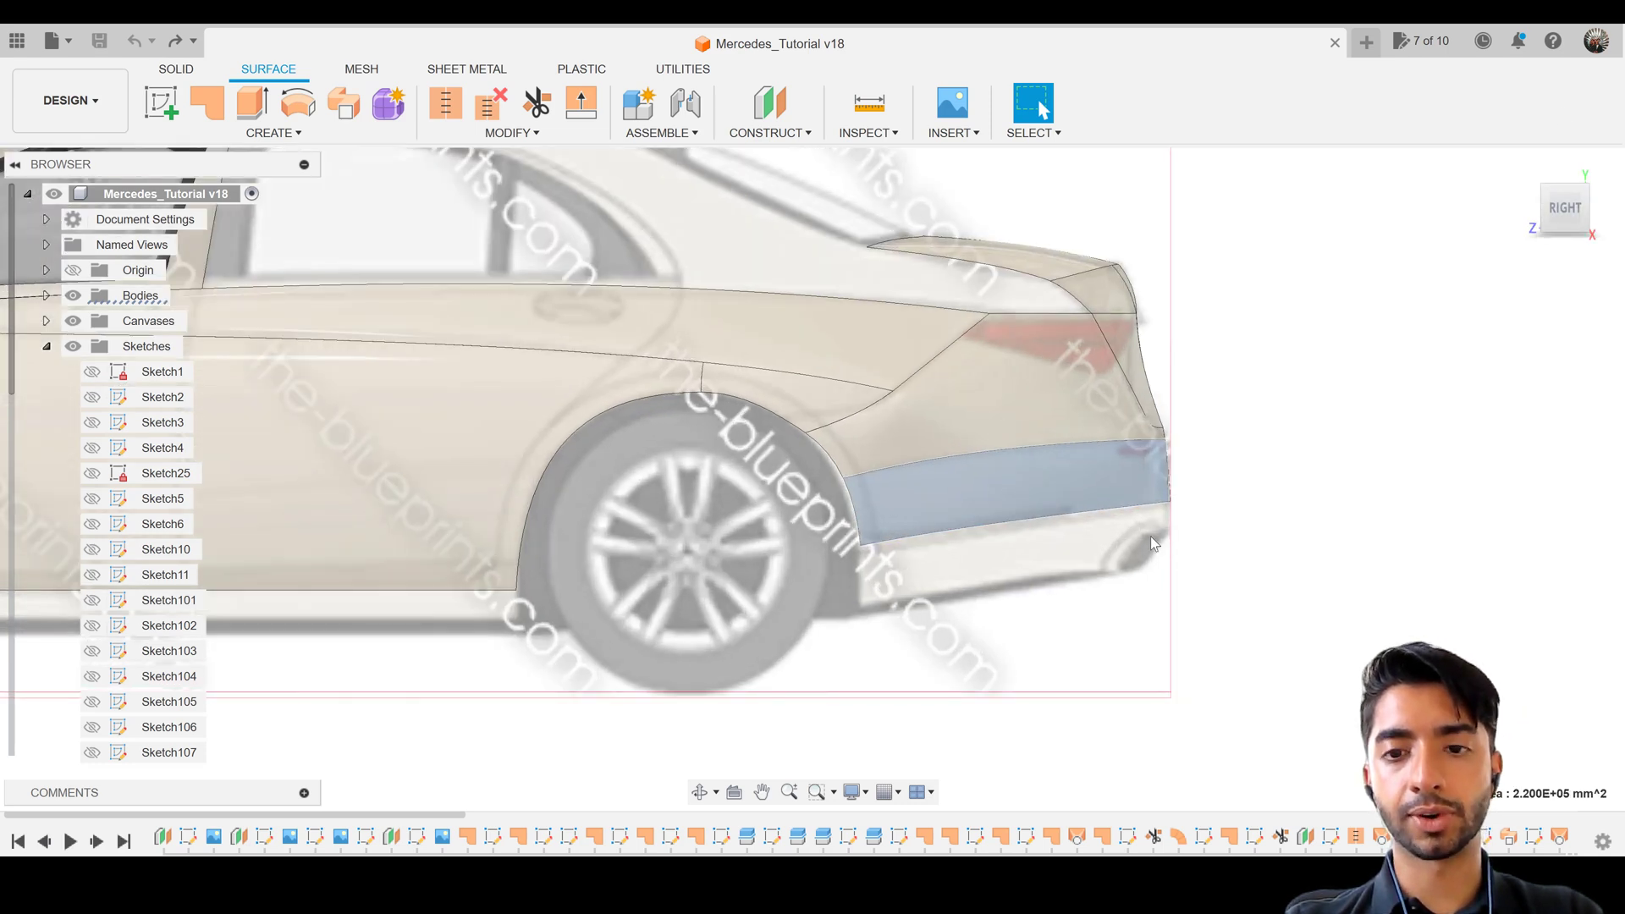
pyautogui.scroll(-2, 999, 597)
pyautogui.click(568, 347)
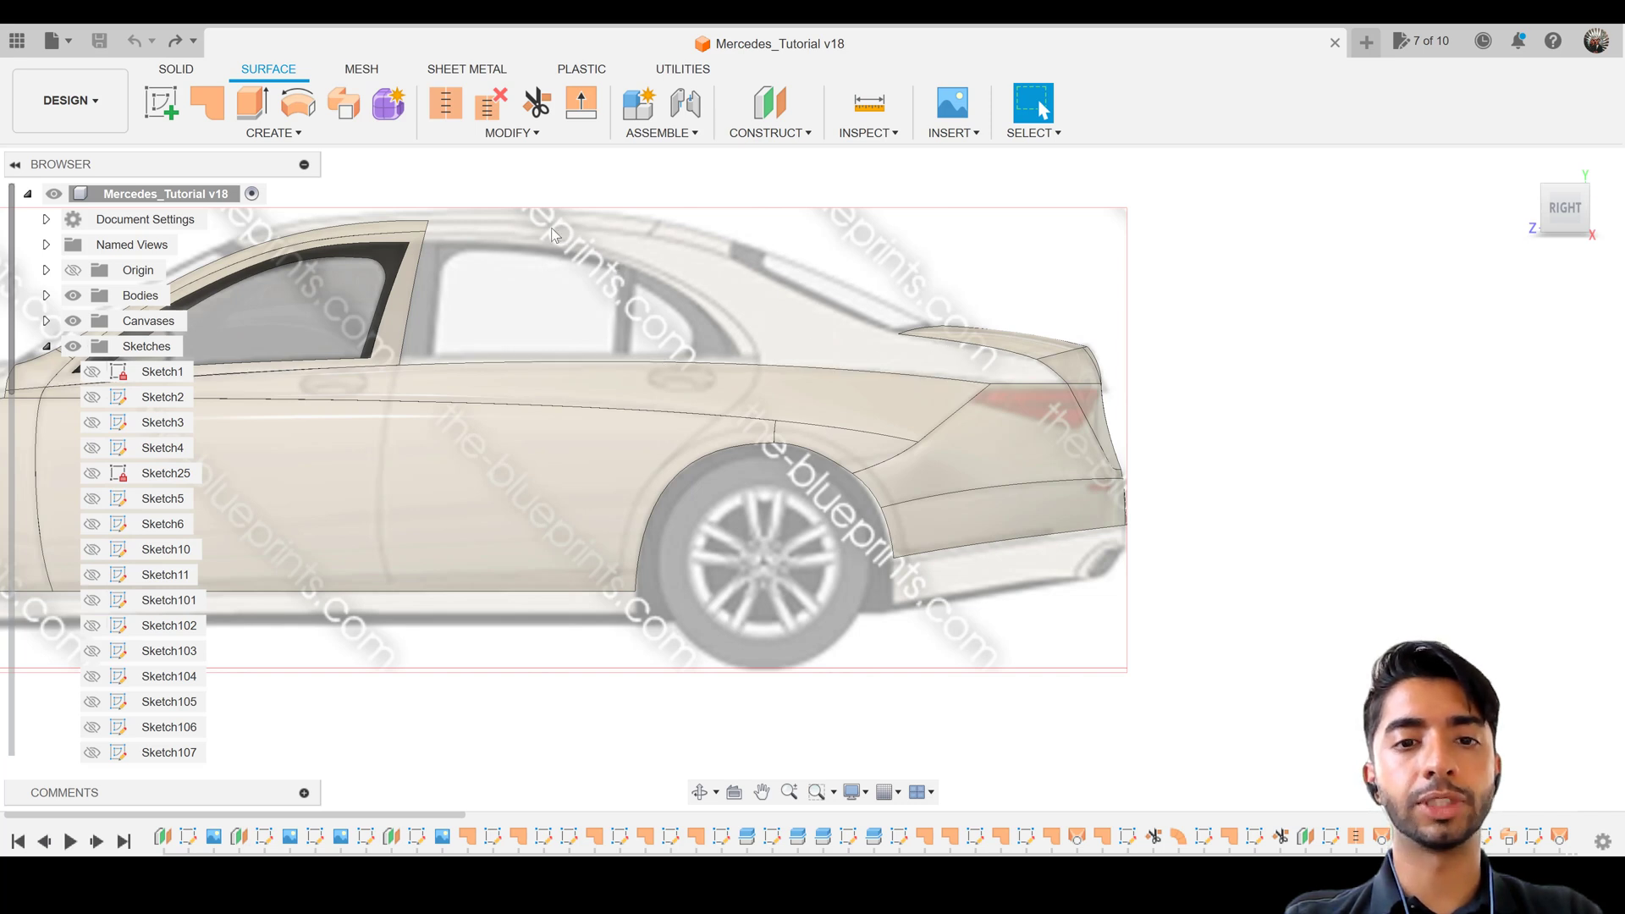
pyautogui.moveTo(834, 322); pyautogui.dragTo(914, 370, button='middle')
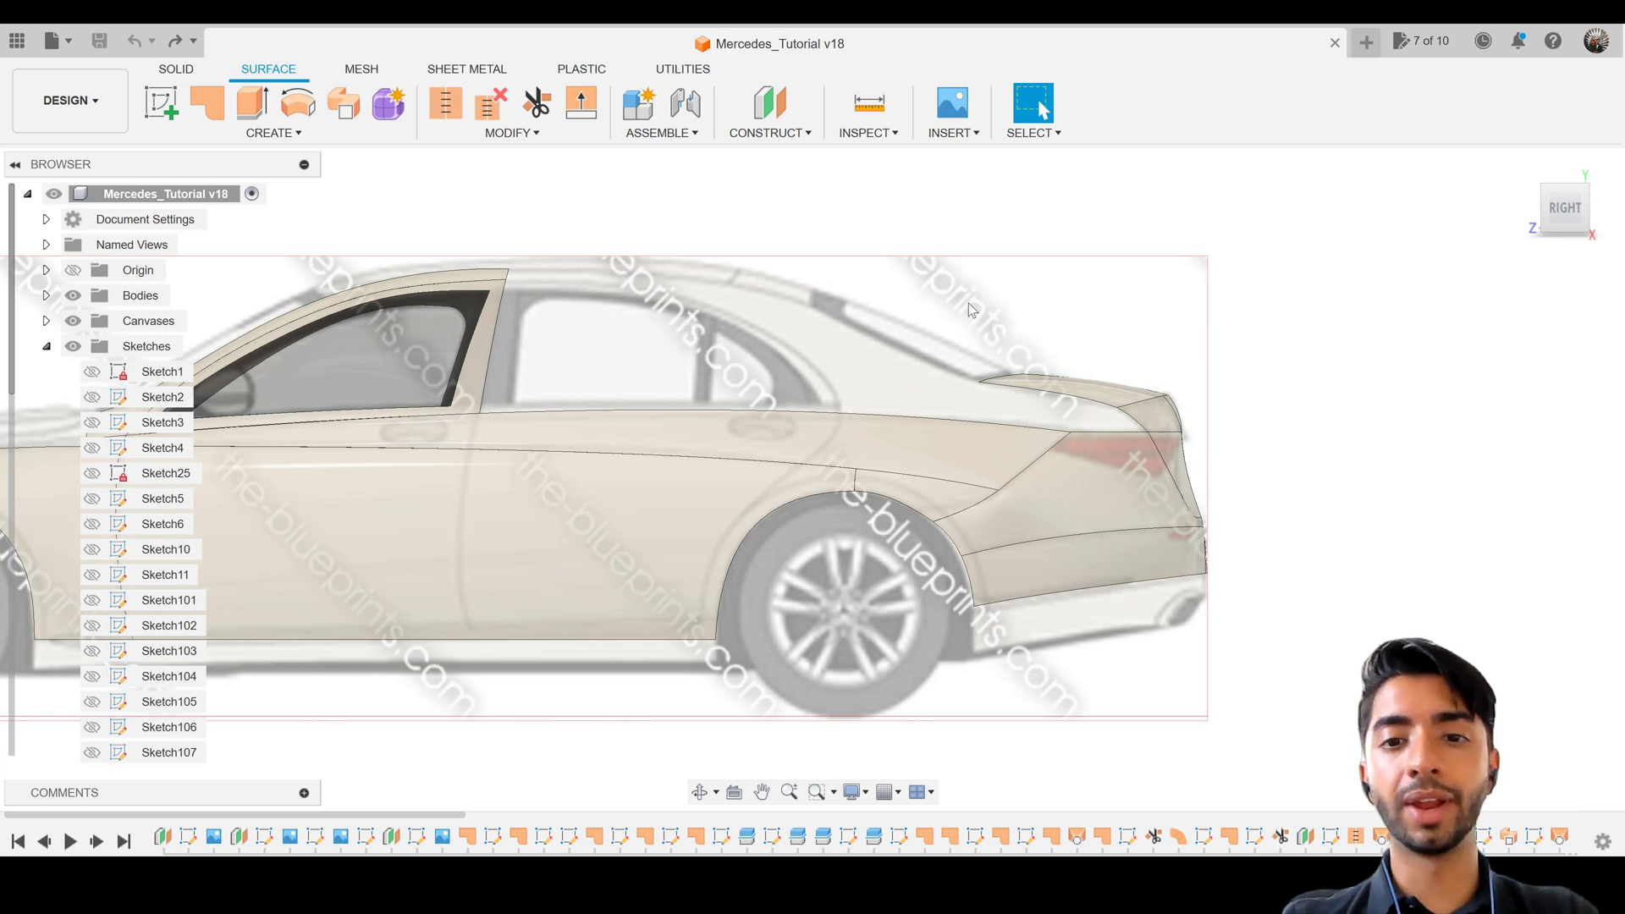
# Start a new sketch on the plane of the side-view blueprint
pyautogui.click(157, 108)
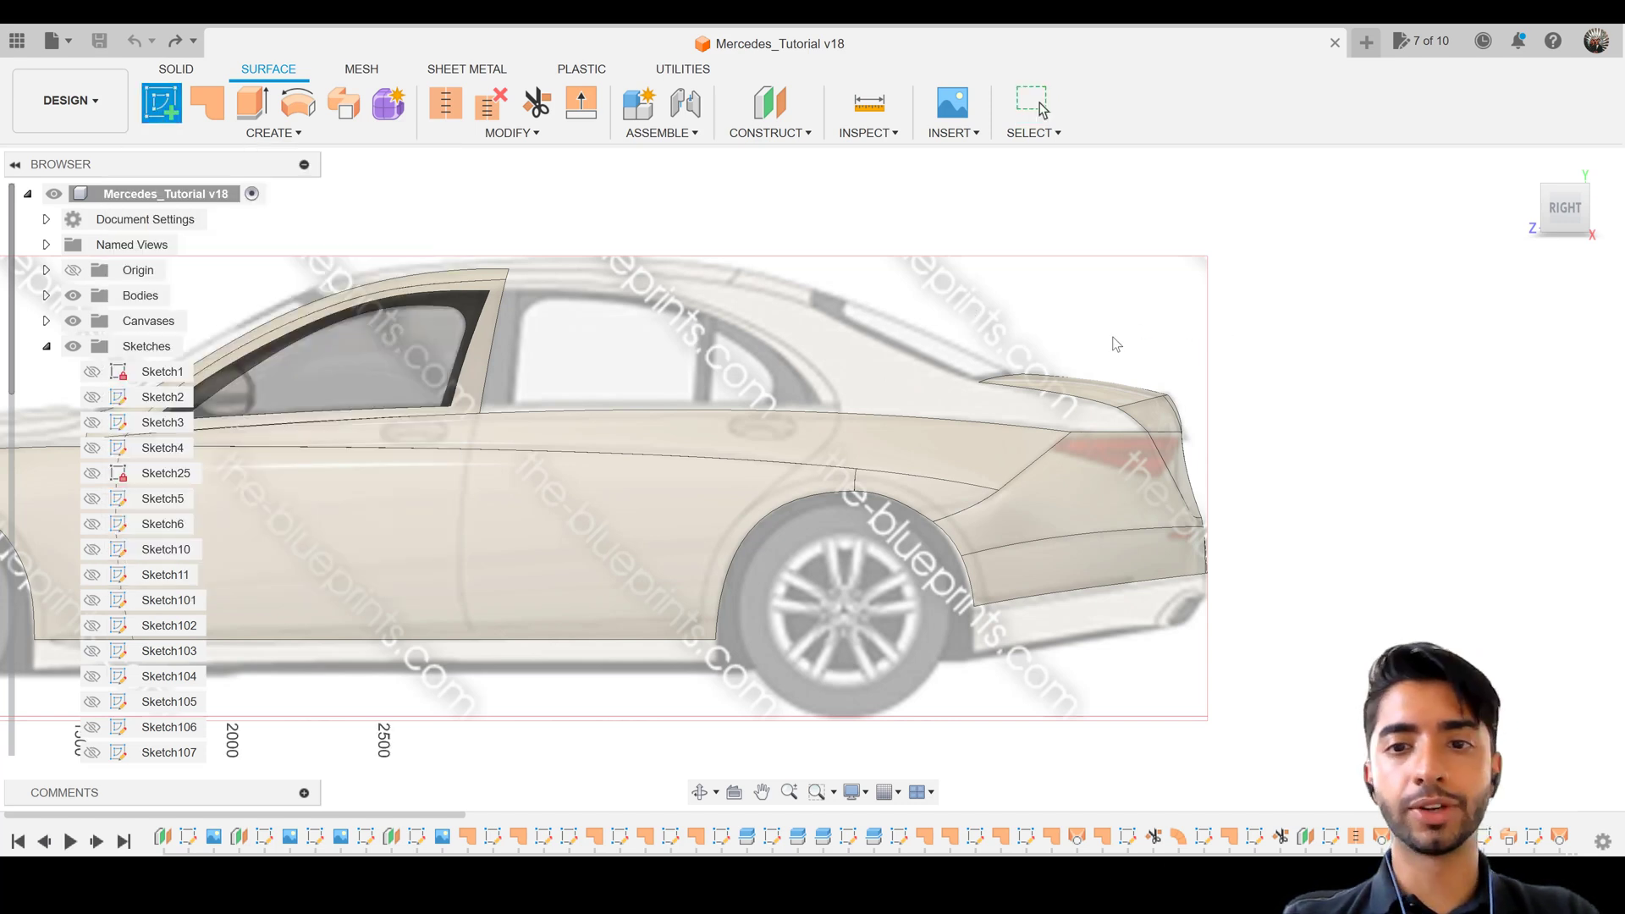
pyautogui.click(1116, 345)
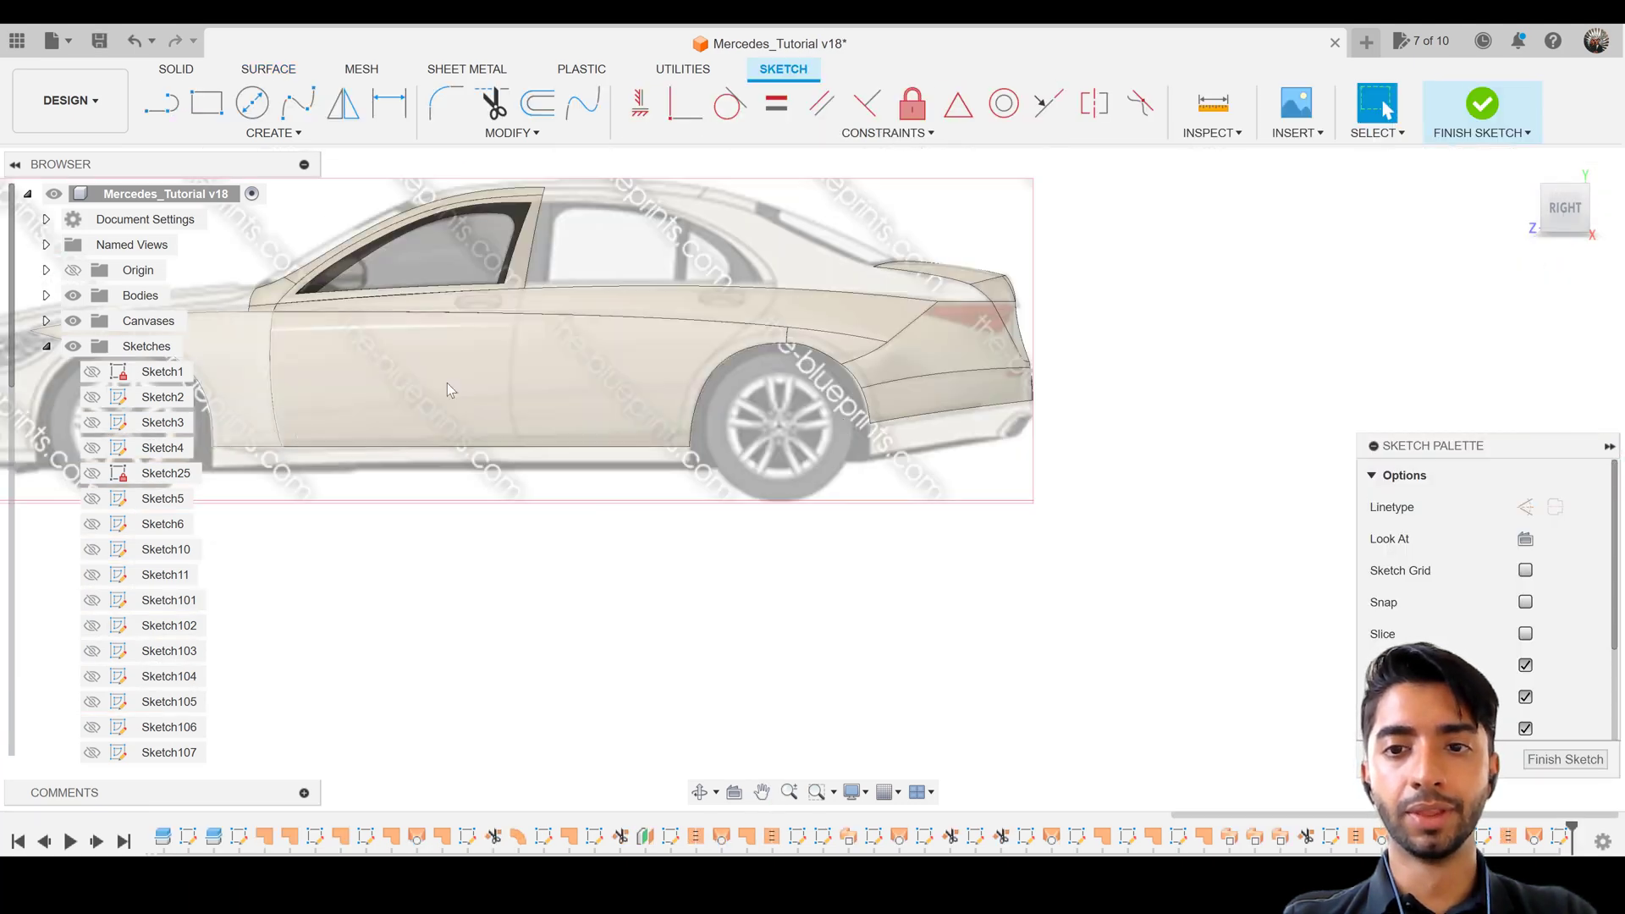
pyautogui.scroll(5, 860, 439)
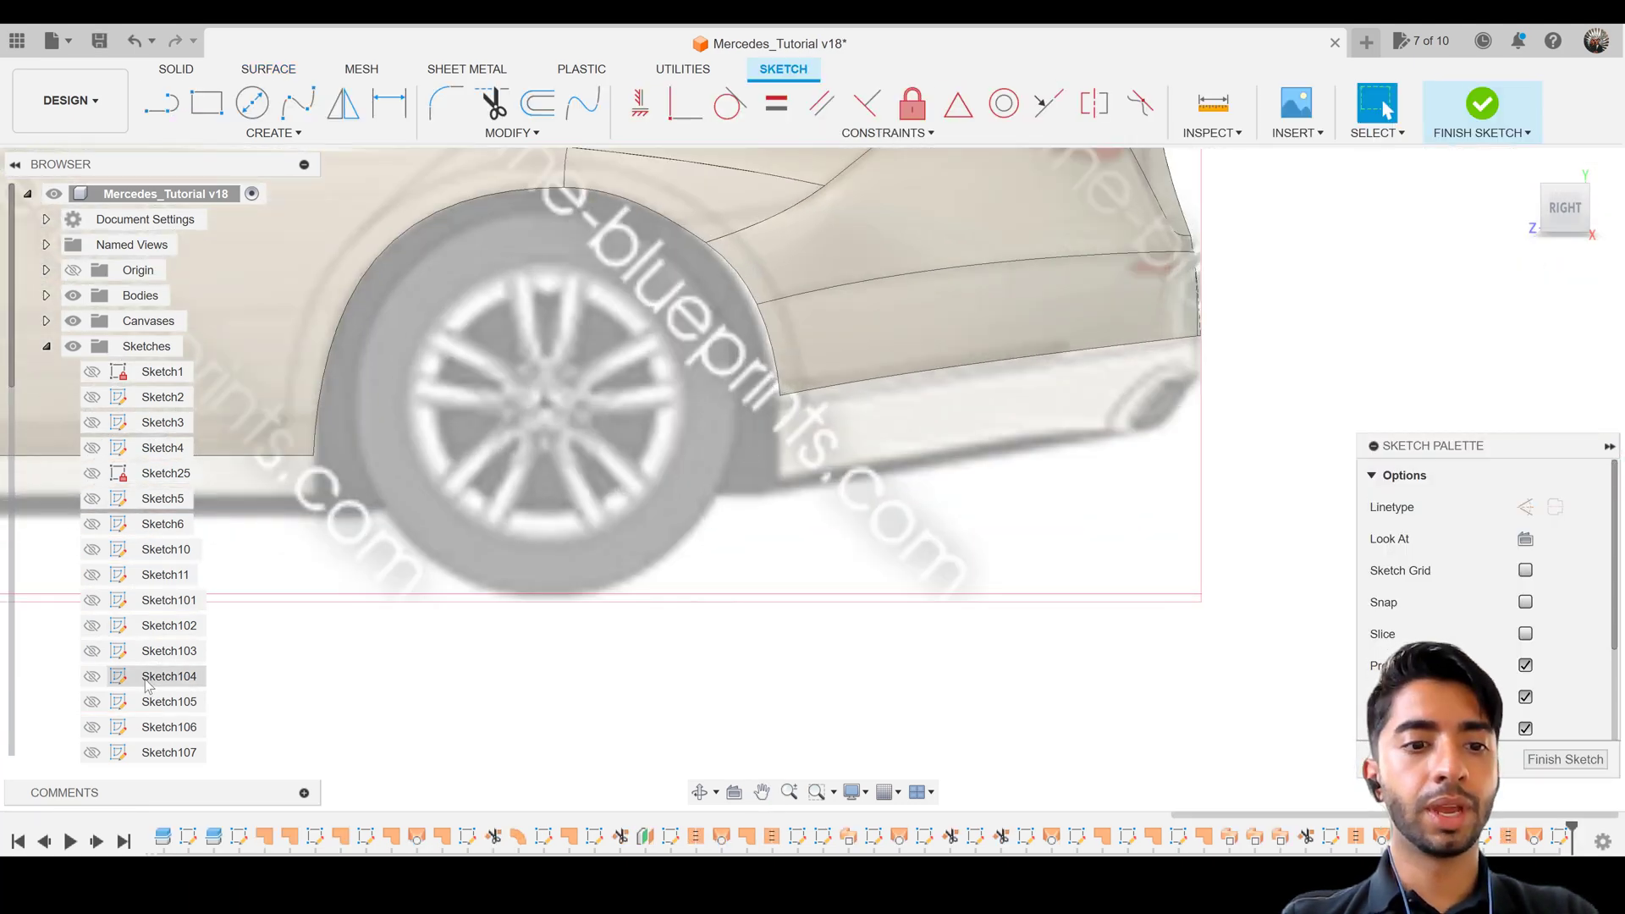
pyautogui.scroll(-2, 149, 688)
pyautogui.scroll(-5, 148, 687)
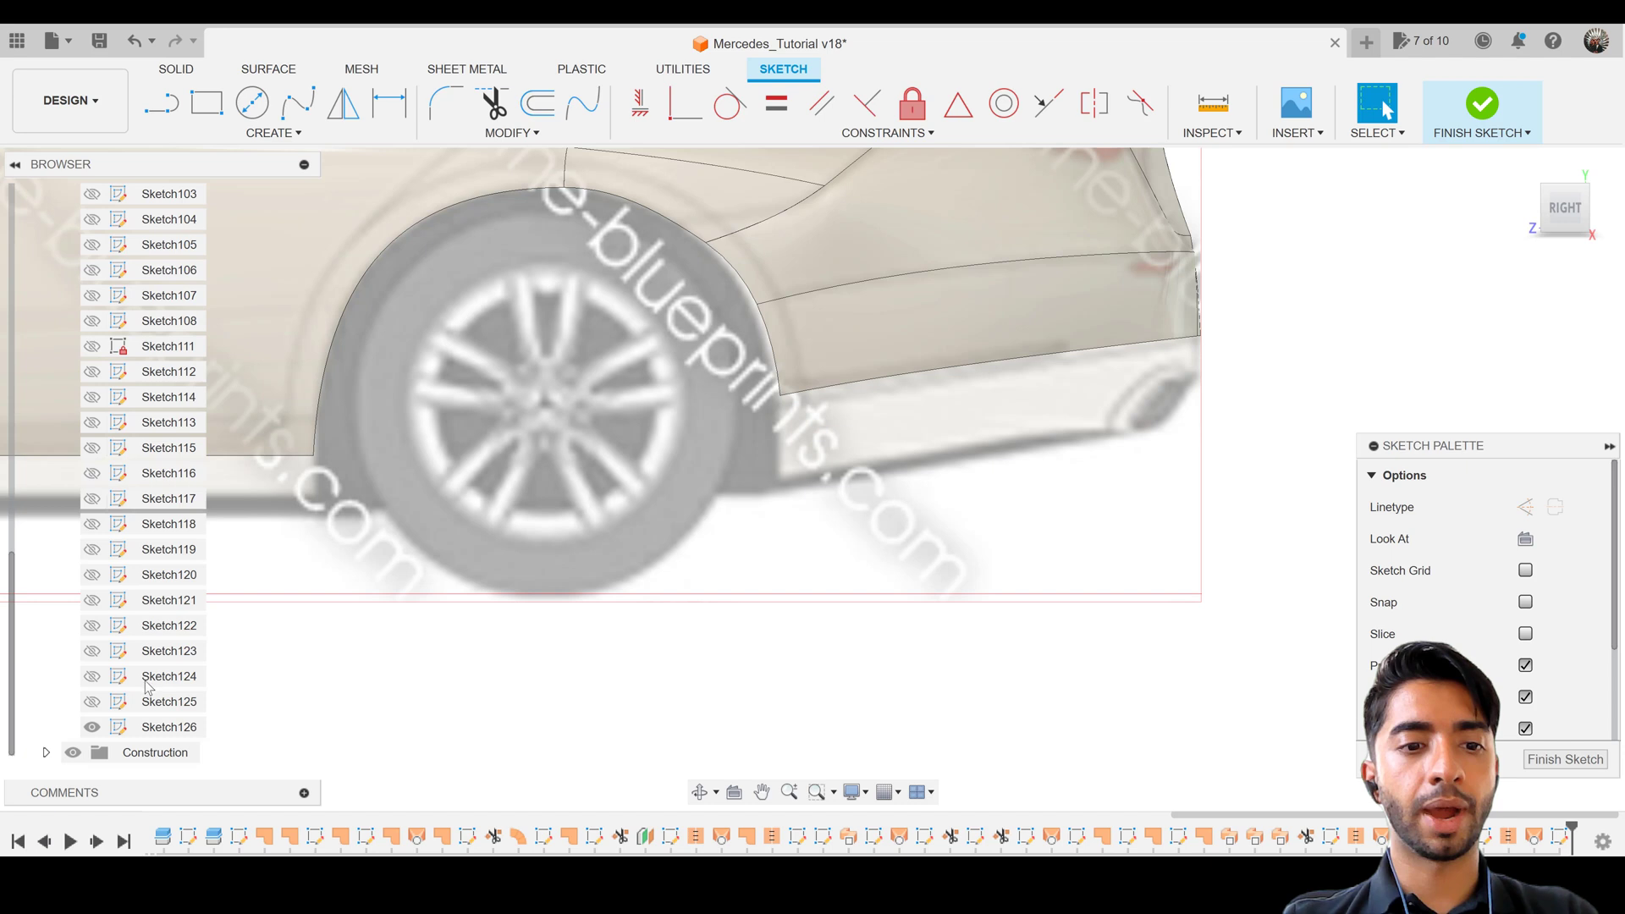
pyautogui.click(936, 327)
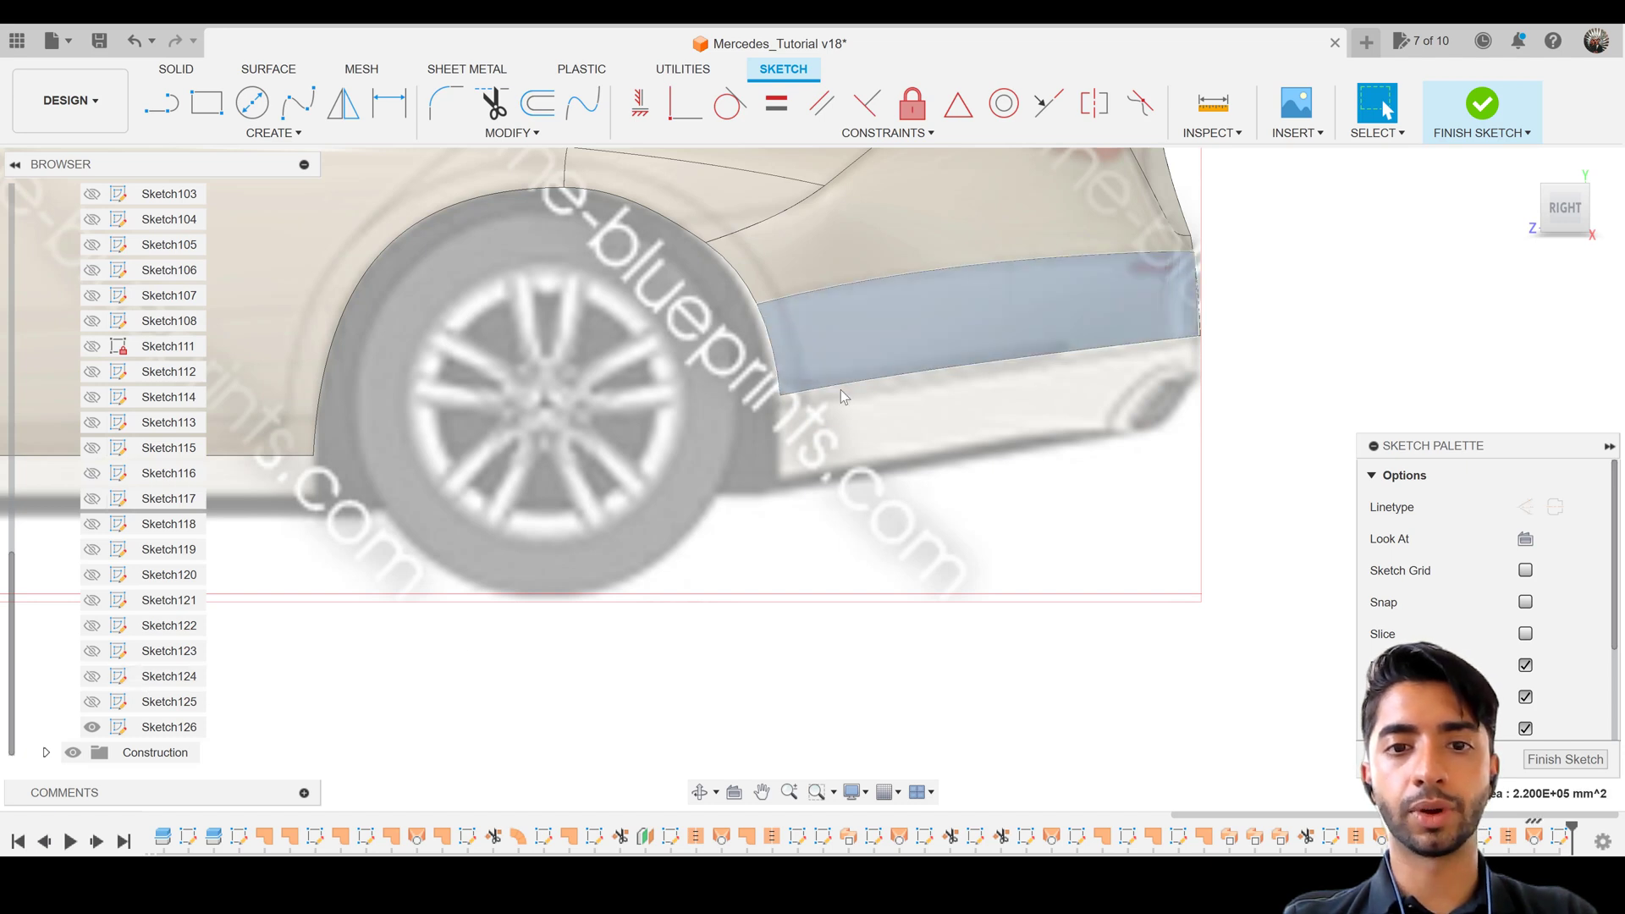
pyautogui.press('Escape')
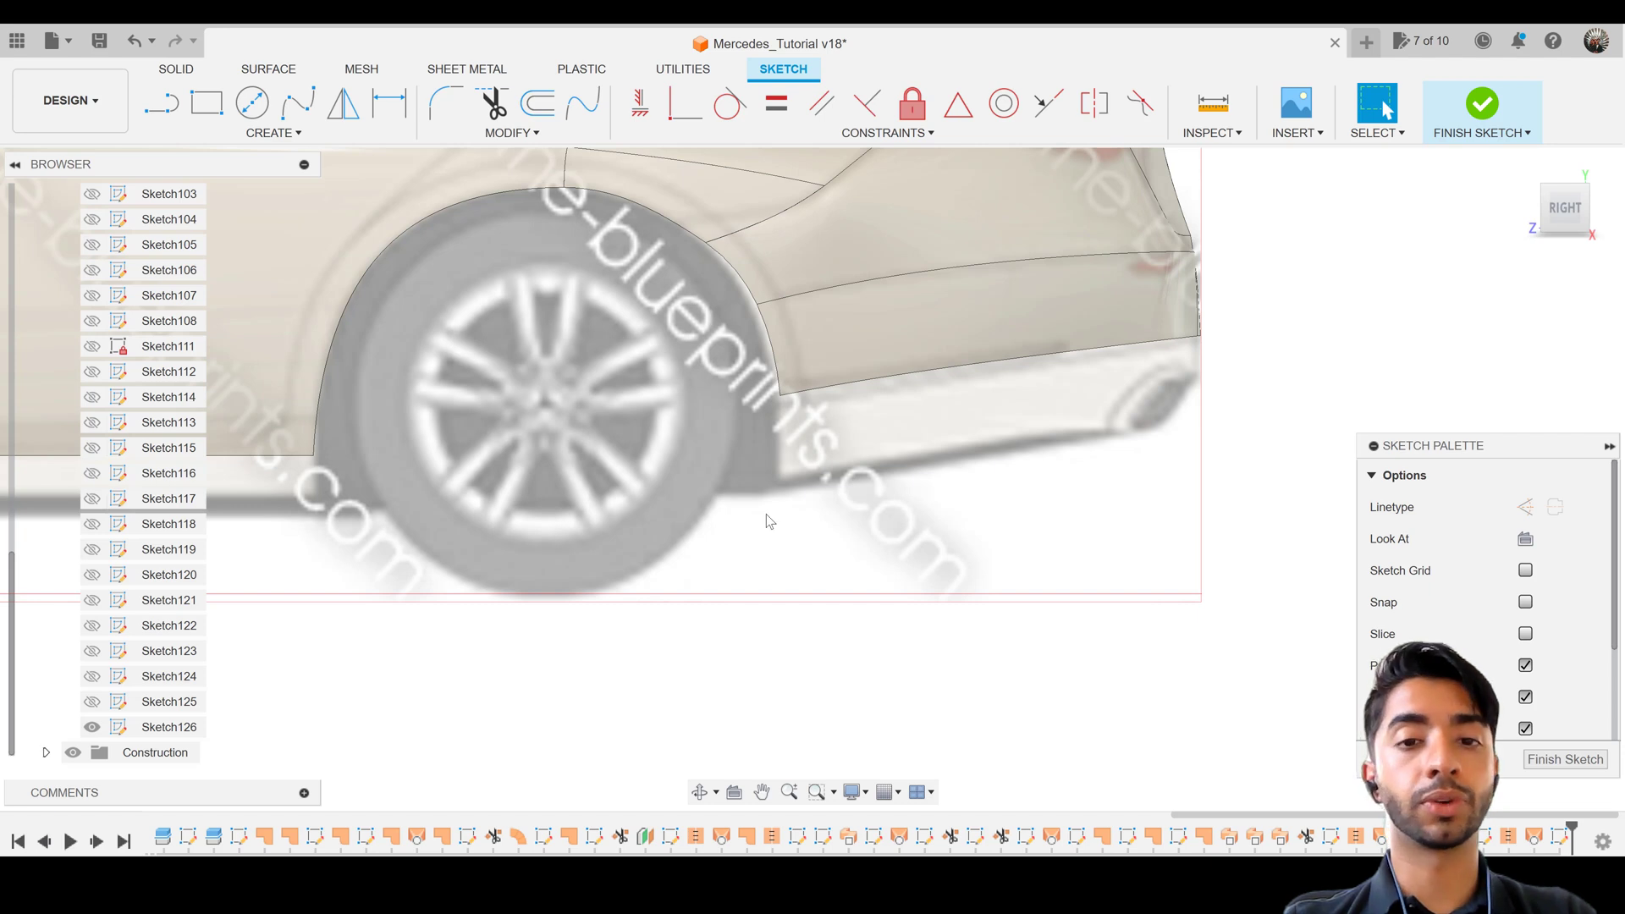
# Show Sketch125, copy its spline along the rear edge of the rear wheel arch, and hide that sketch again
pyautogui.click(92, 701)
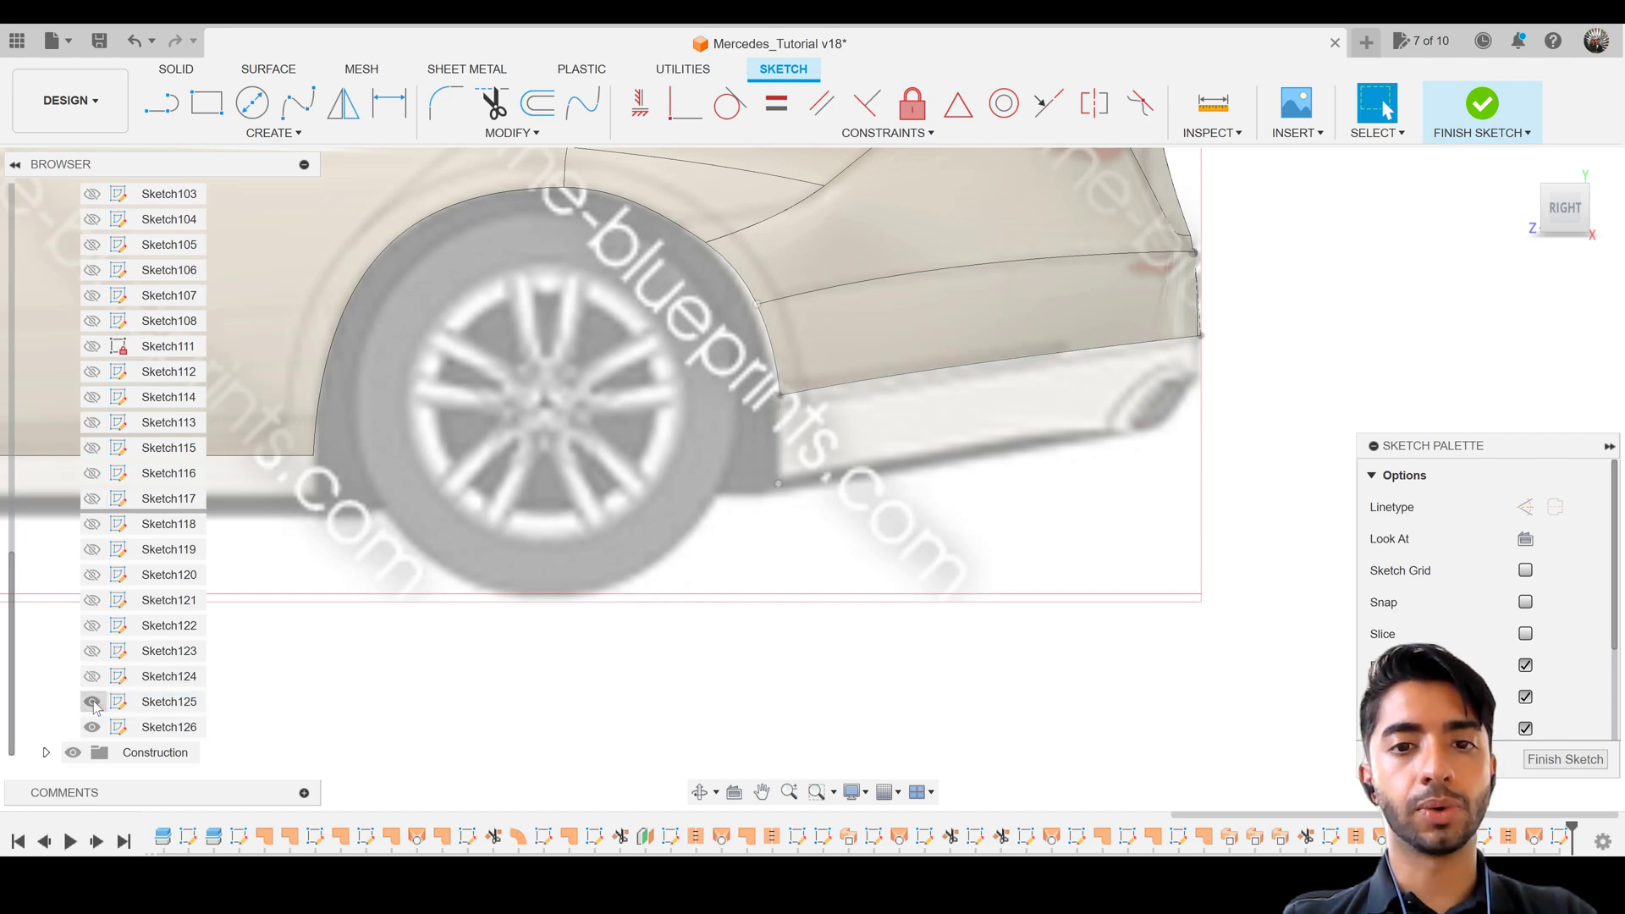
pyautogui.click(157, 701)
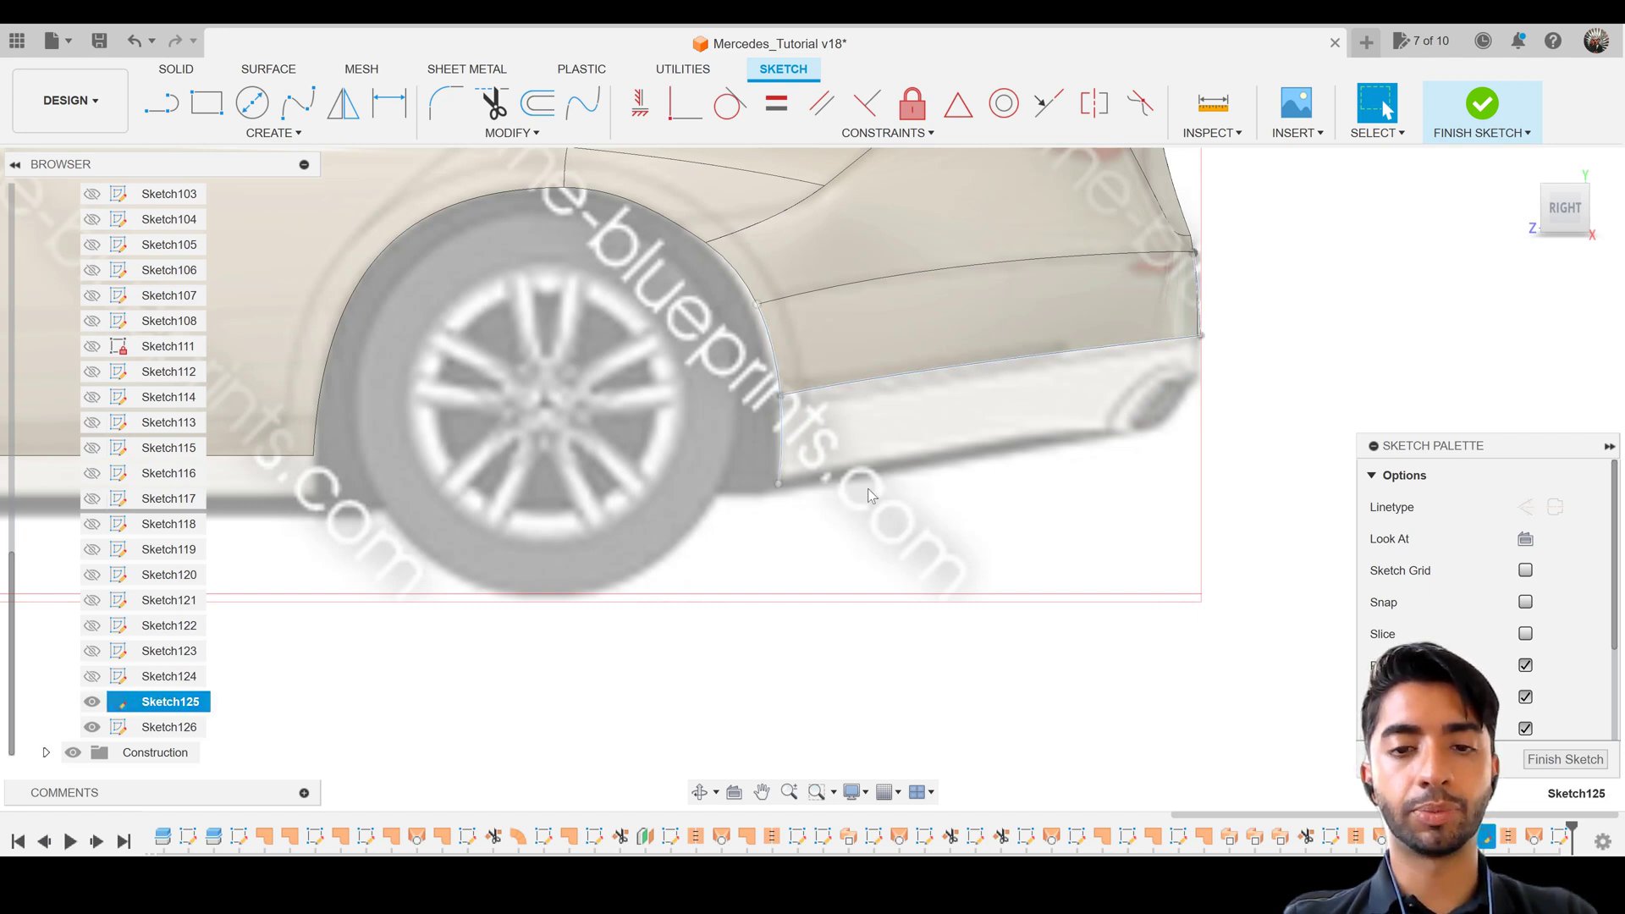
pyautogui.scroll(3, 867, 489)
pyautogui.click(762, 414)
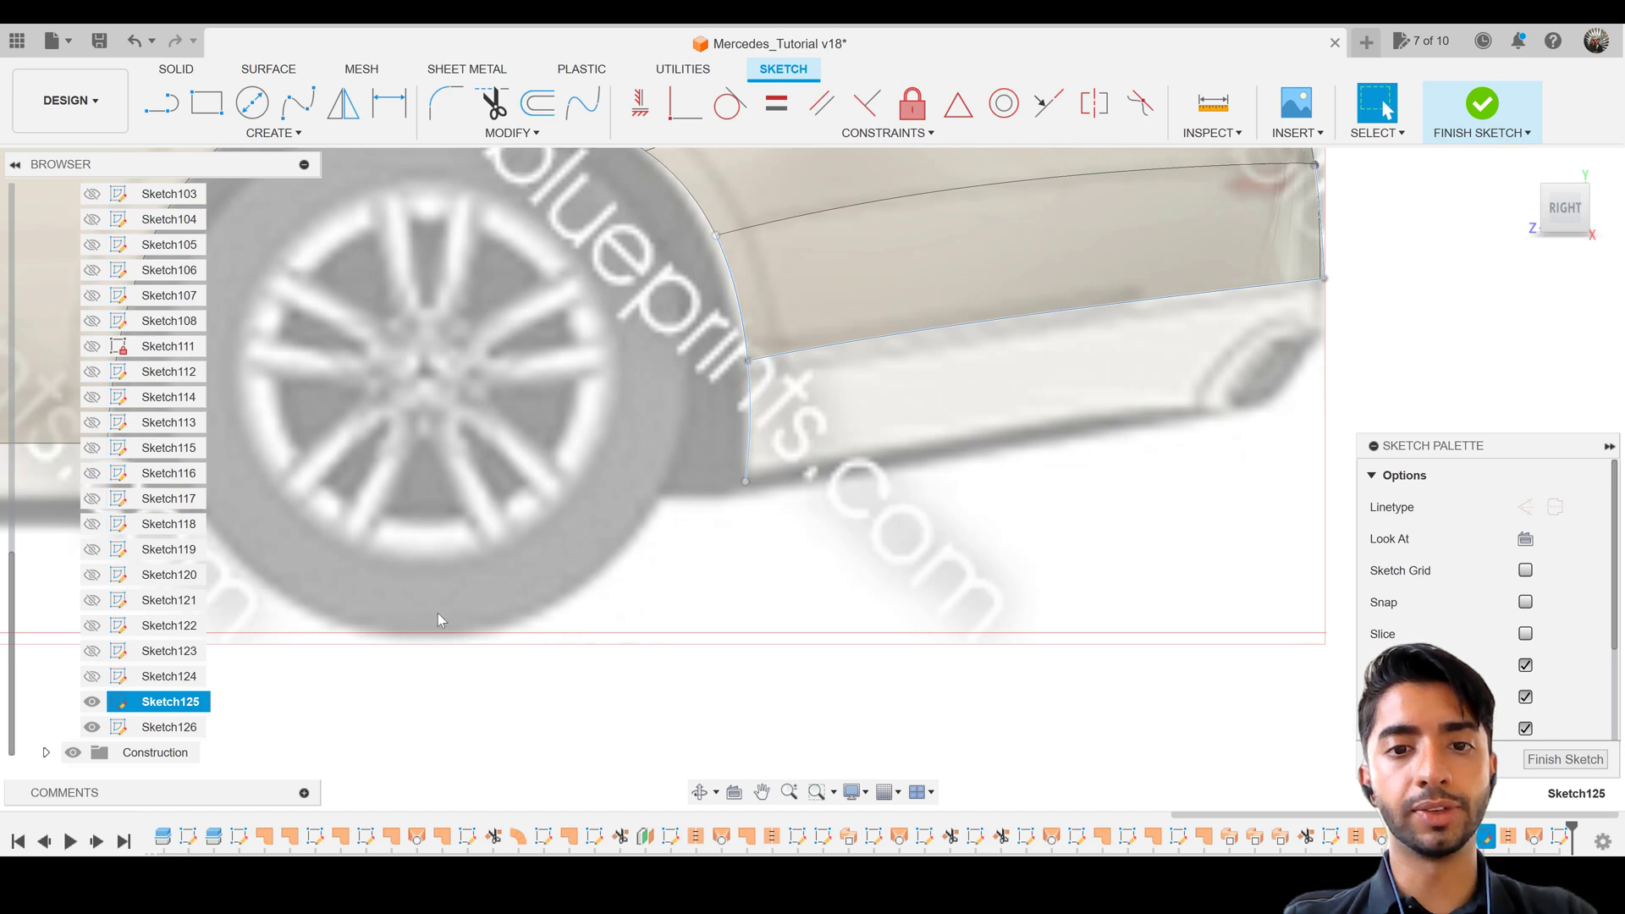
pyautogui.click(748, 438)
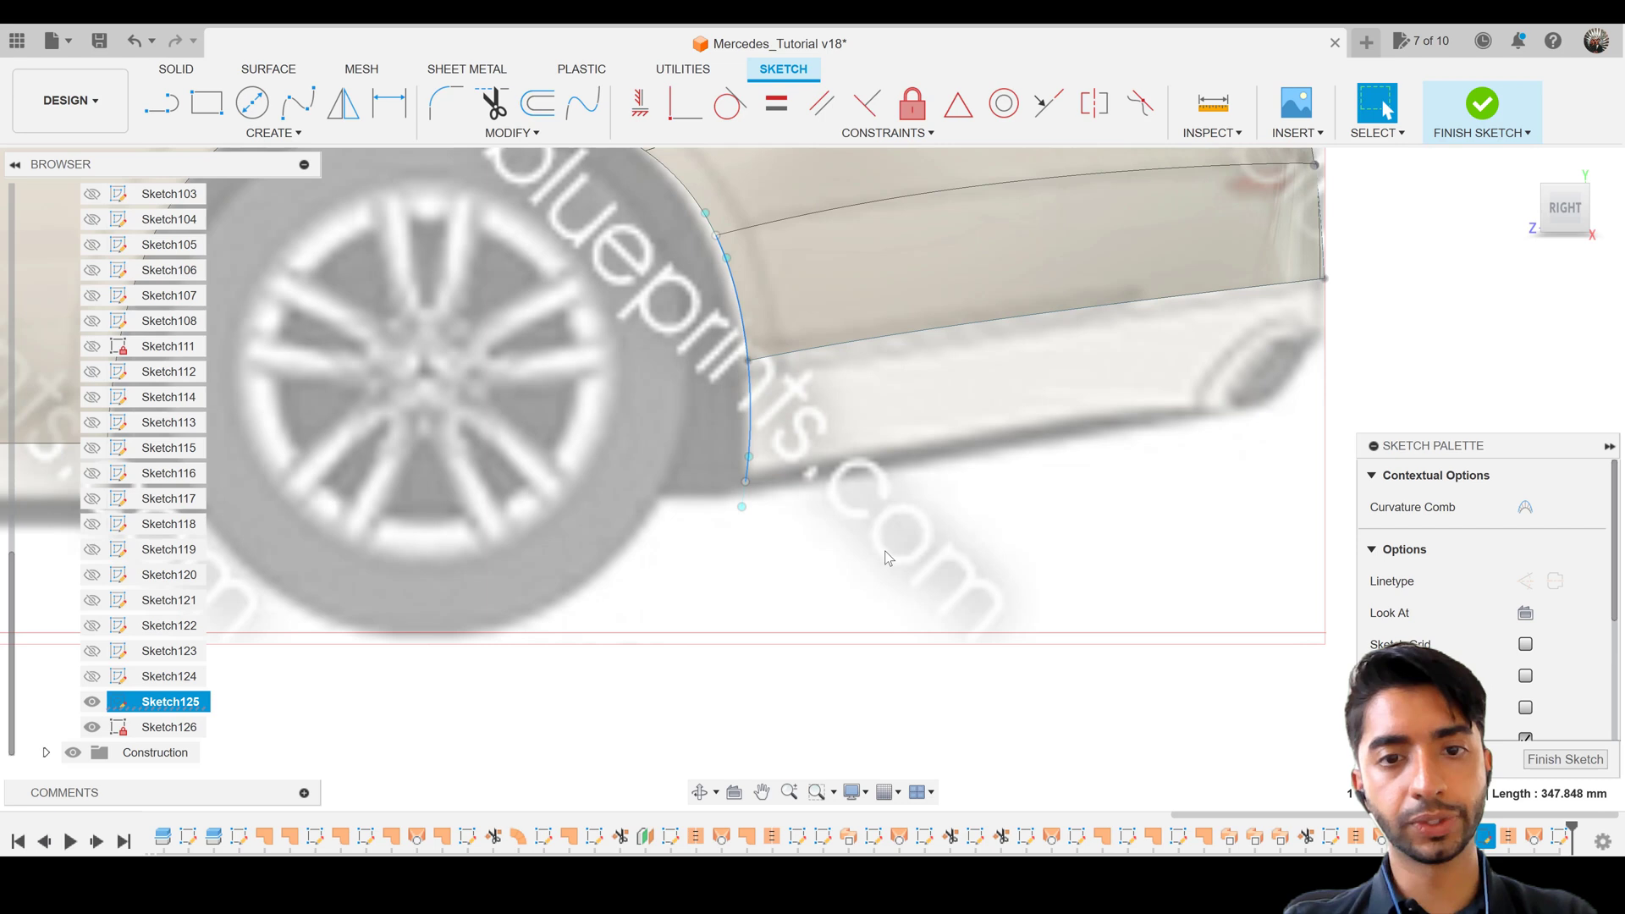
pyautogui.click(92, 701)
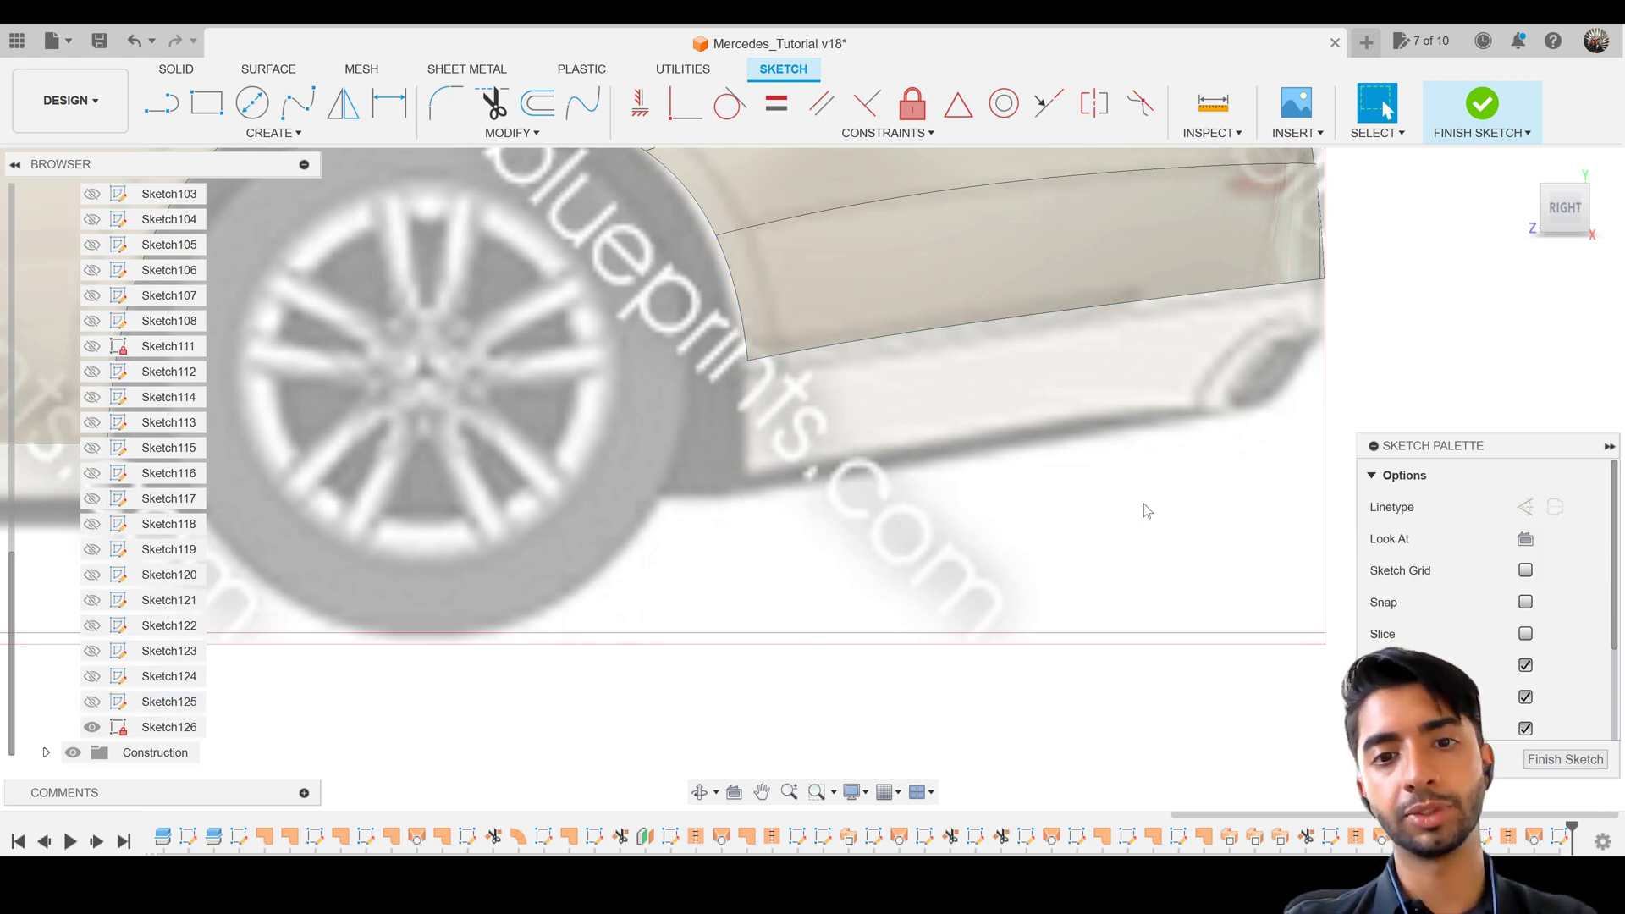
# Paste the copied wheel-arch spline in place into the new sketch with zero offset, and finish the sketch
pyautogui.hotkey('ctrl', 'a')
pyautogui.press('m')
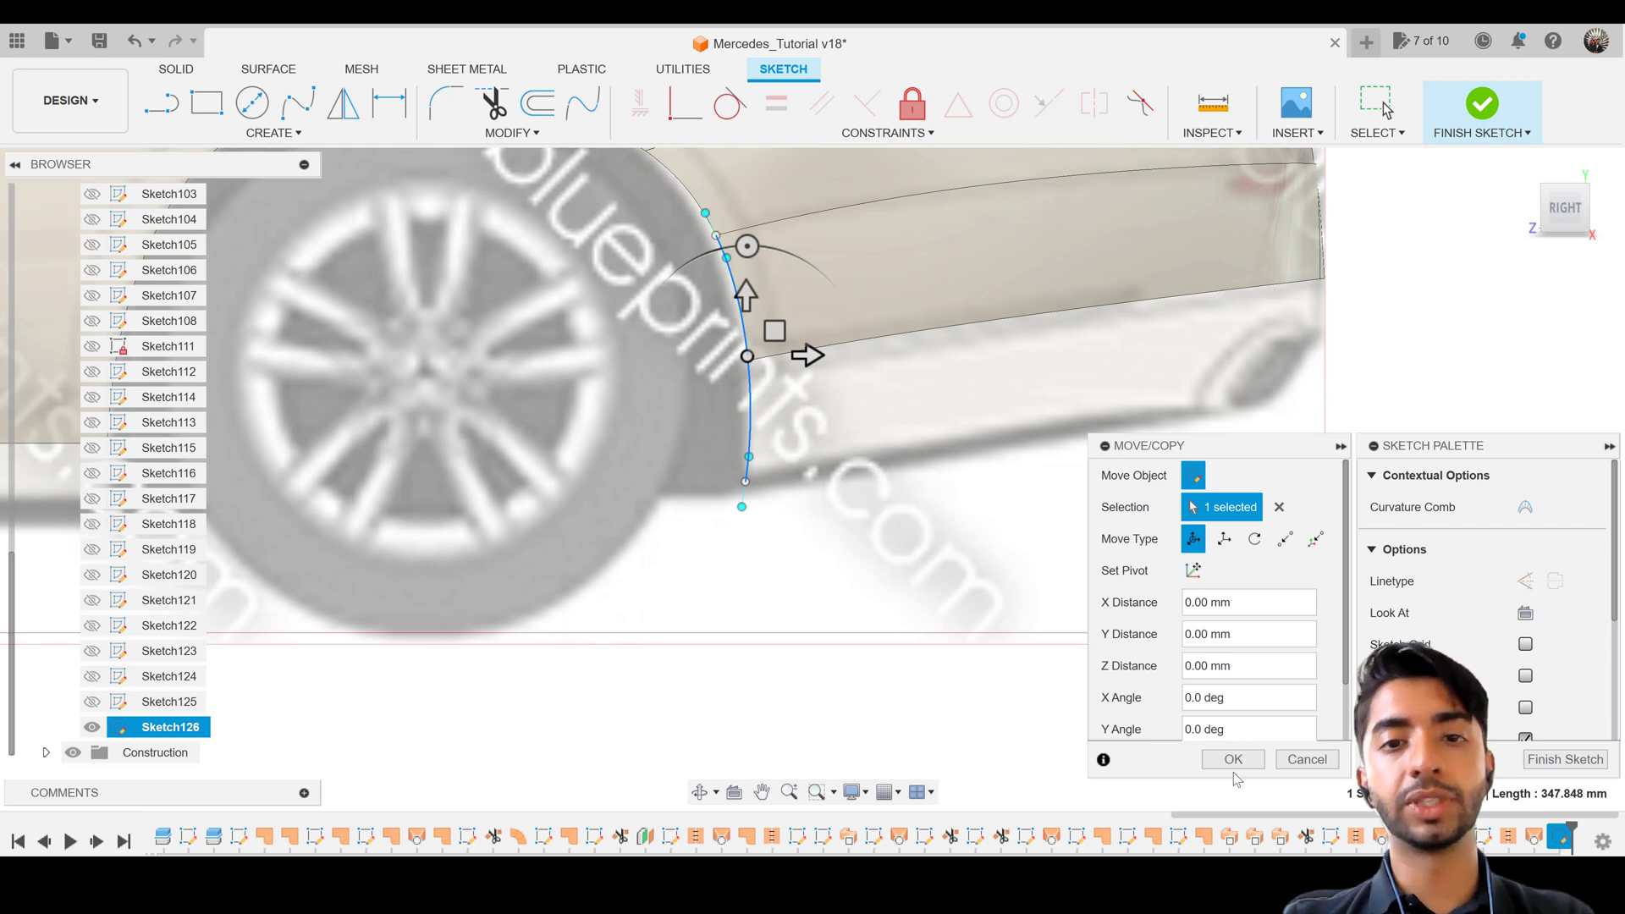
pyautogui.click(1233, 760)
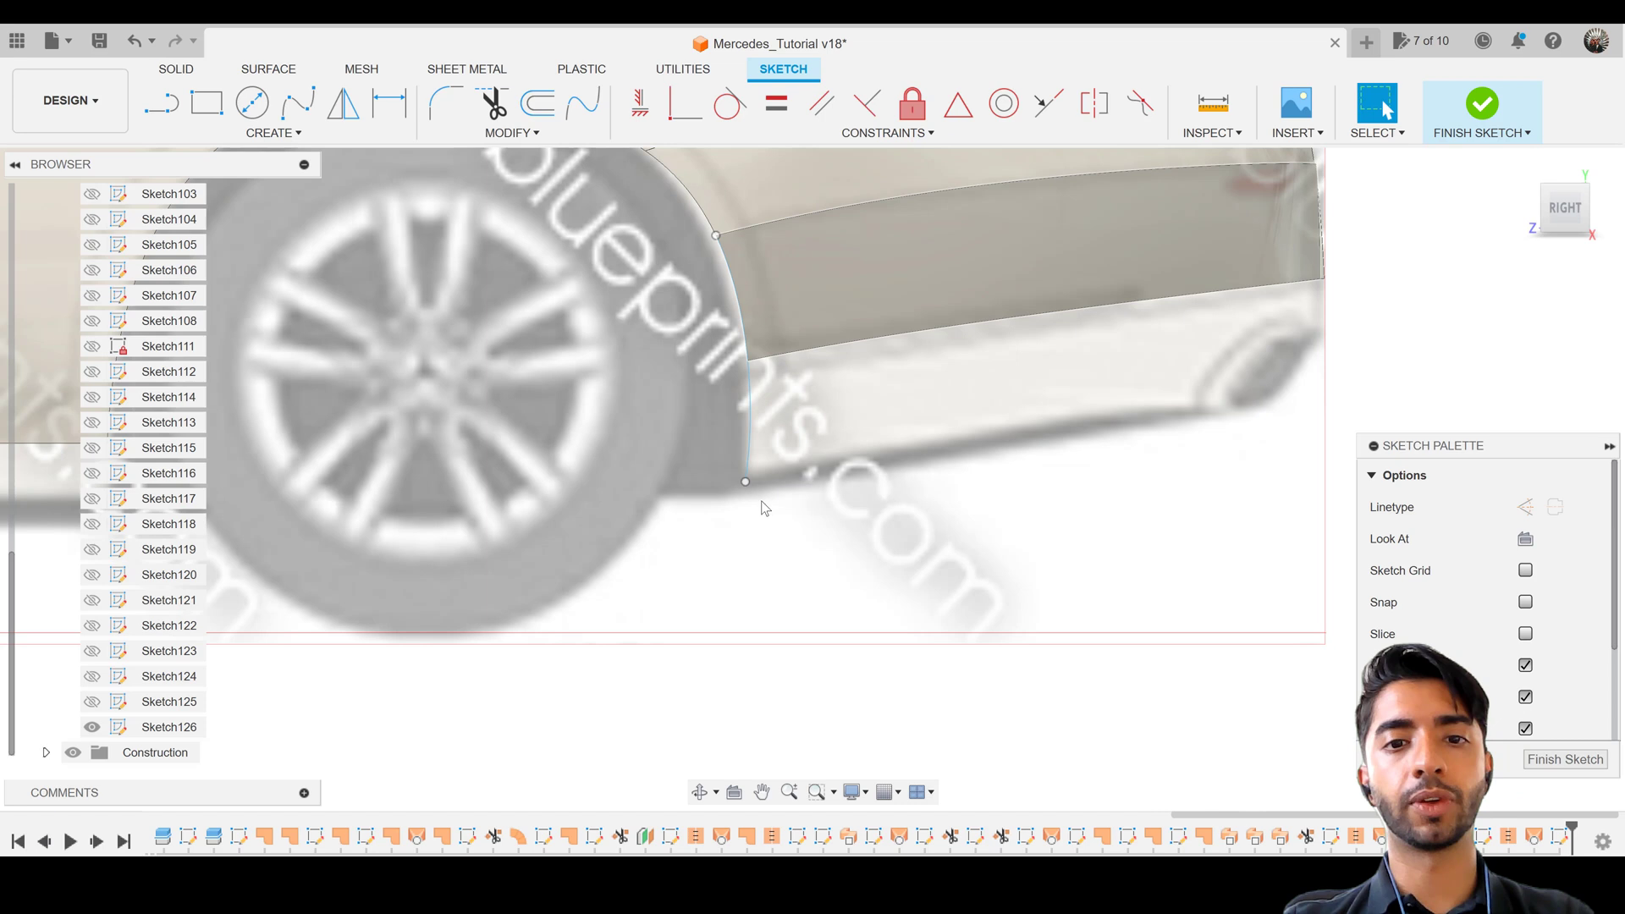
pyautogui.scroll(-5, 759, 537)
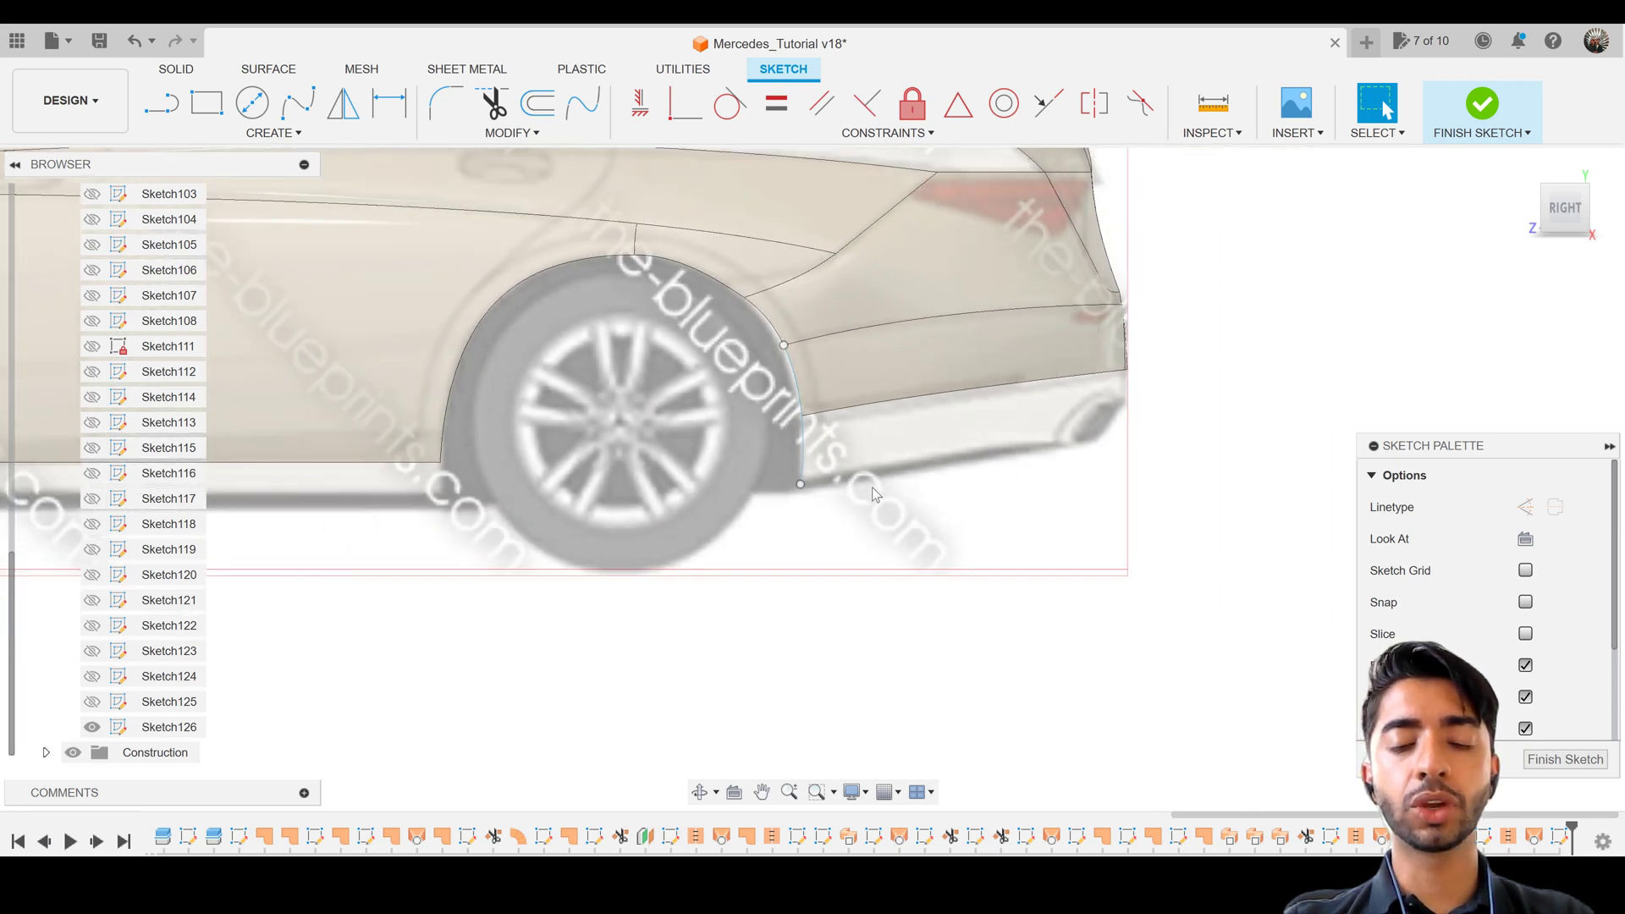
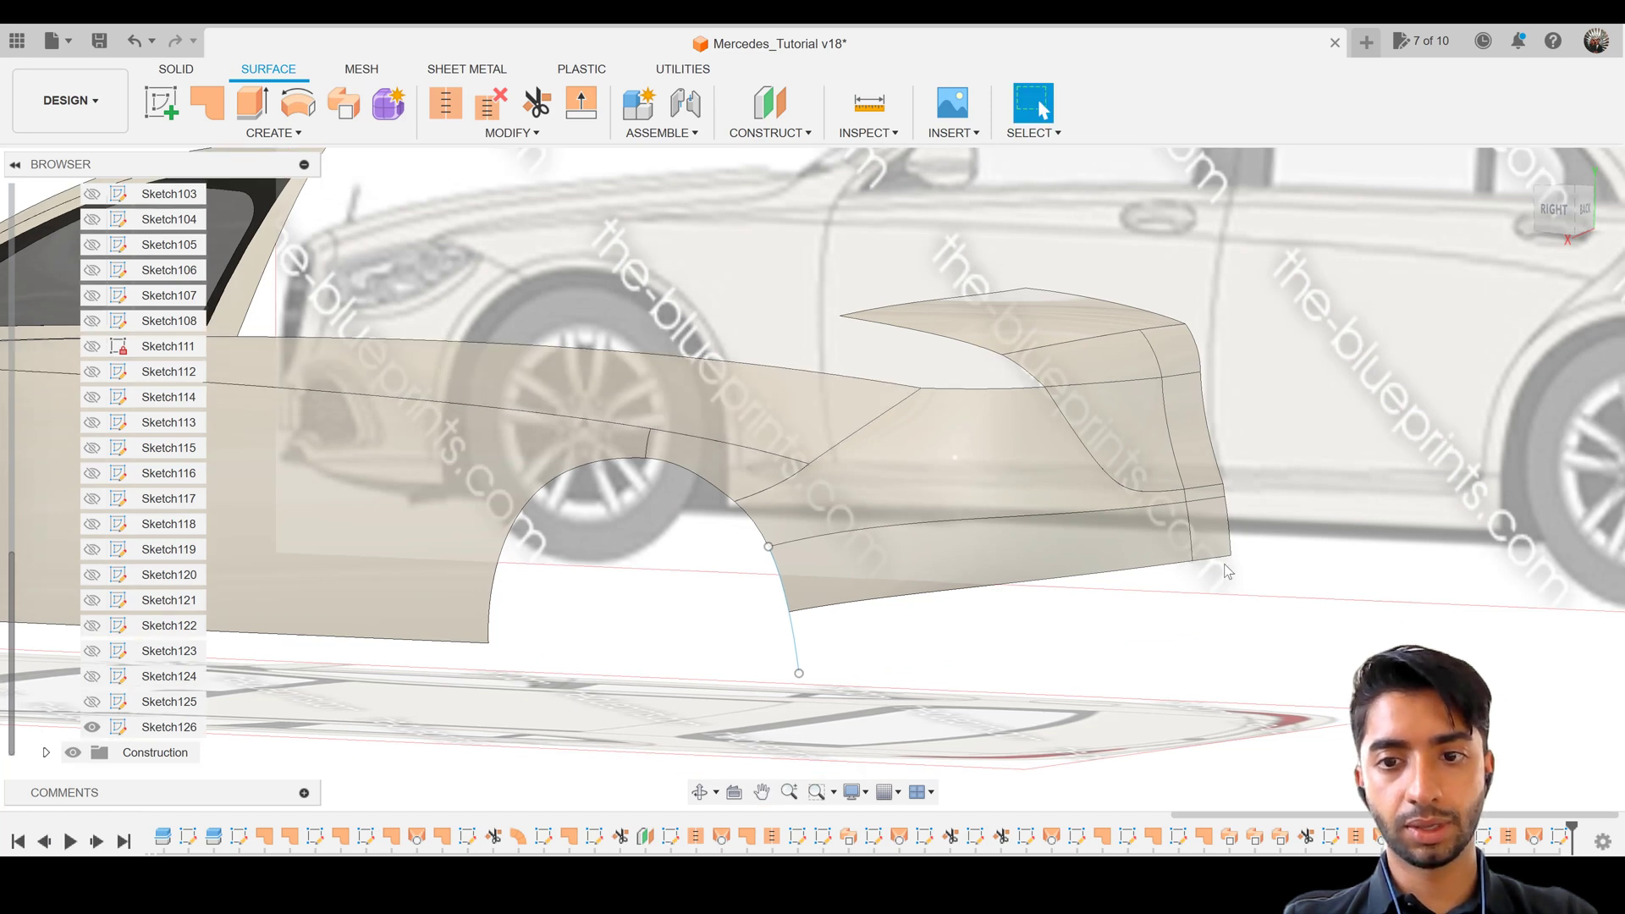
# Set up a single-path surface Sweep of the rear bumper's lower side edge along the pasted wheel-arch spline, with Perpendicular orientation
pyautogui.click(343, 103)
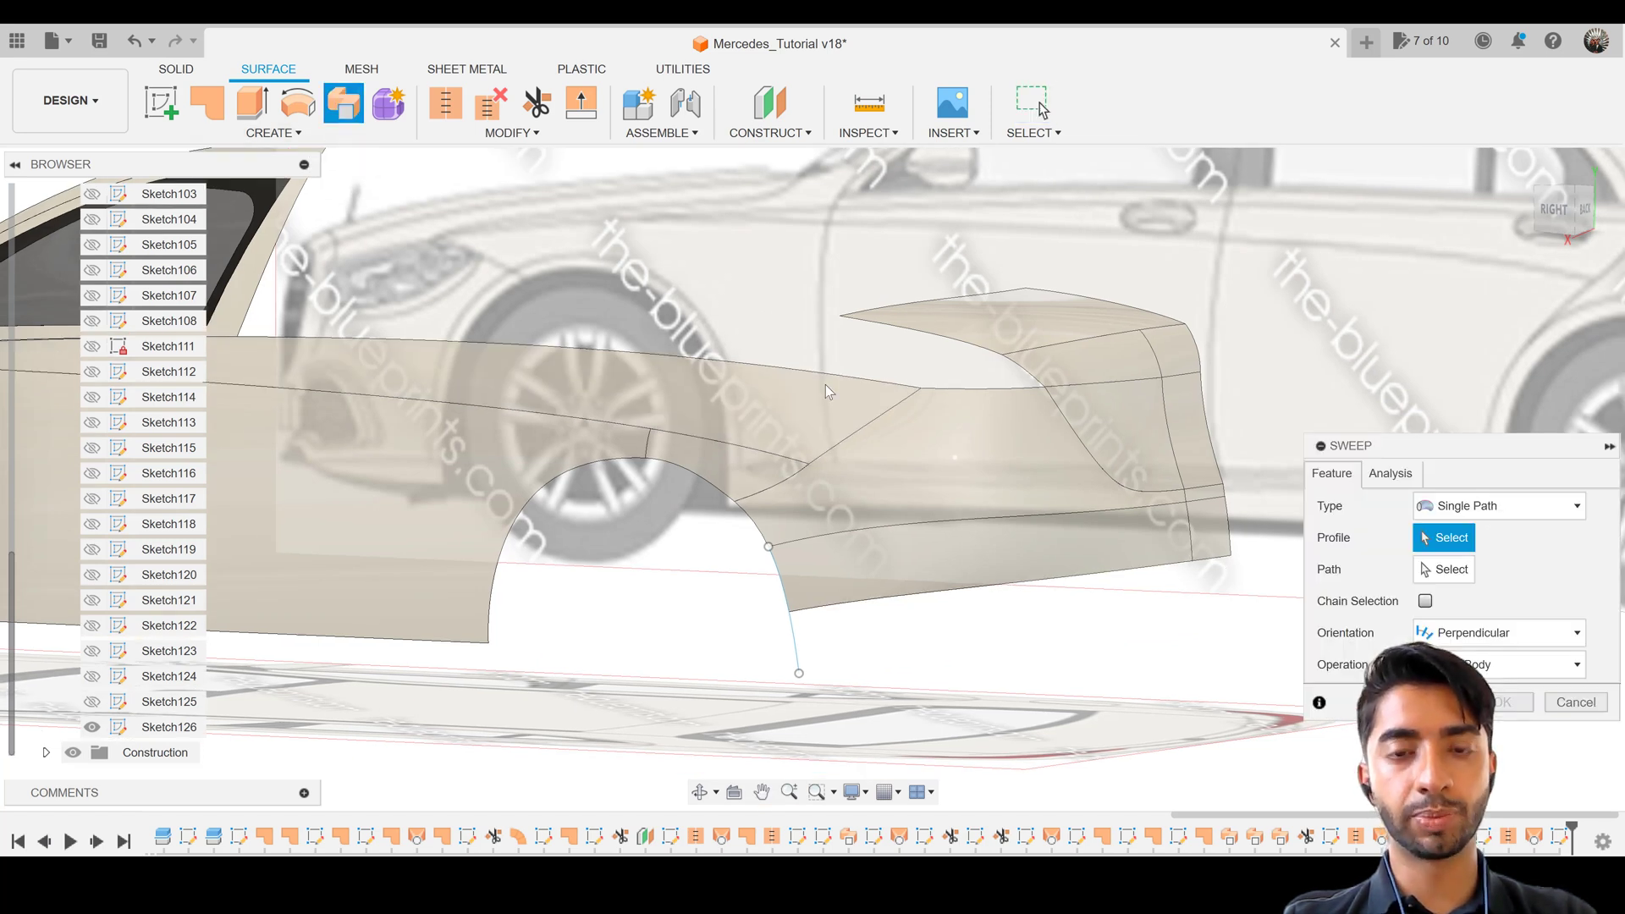
pyautogui.moveTo(1473, 454); pyautogui.dragTo(220, 217)
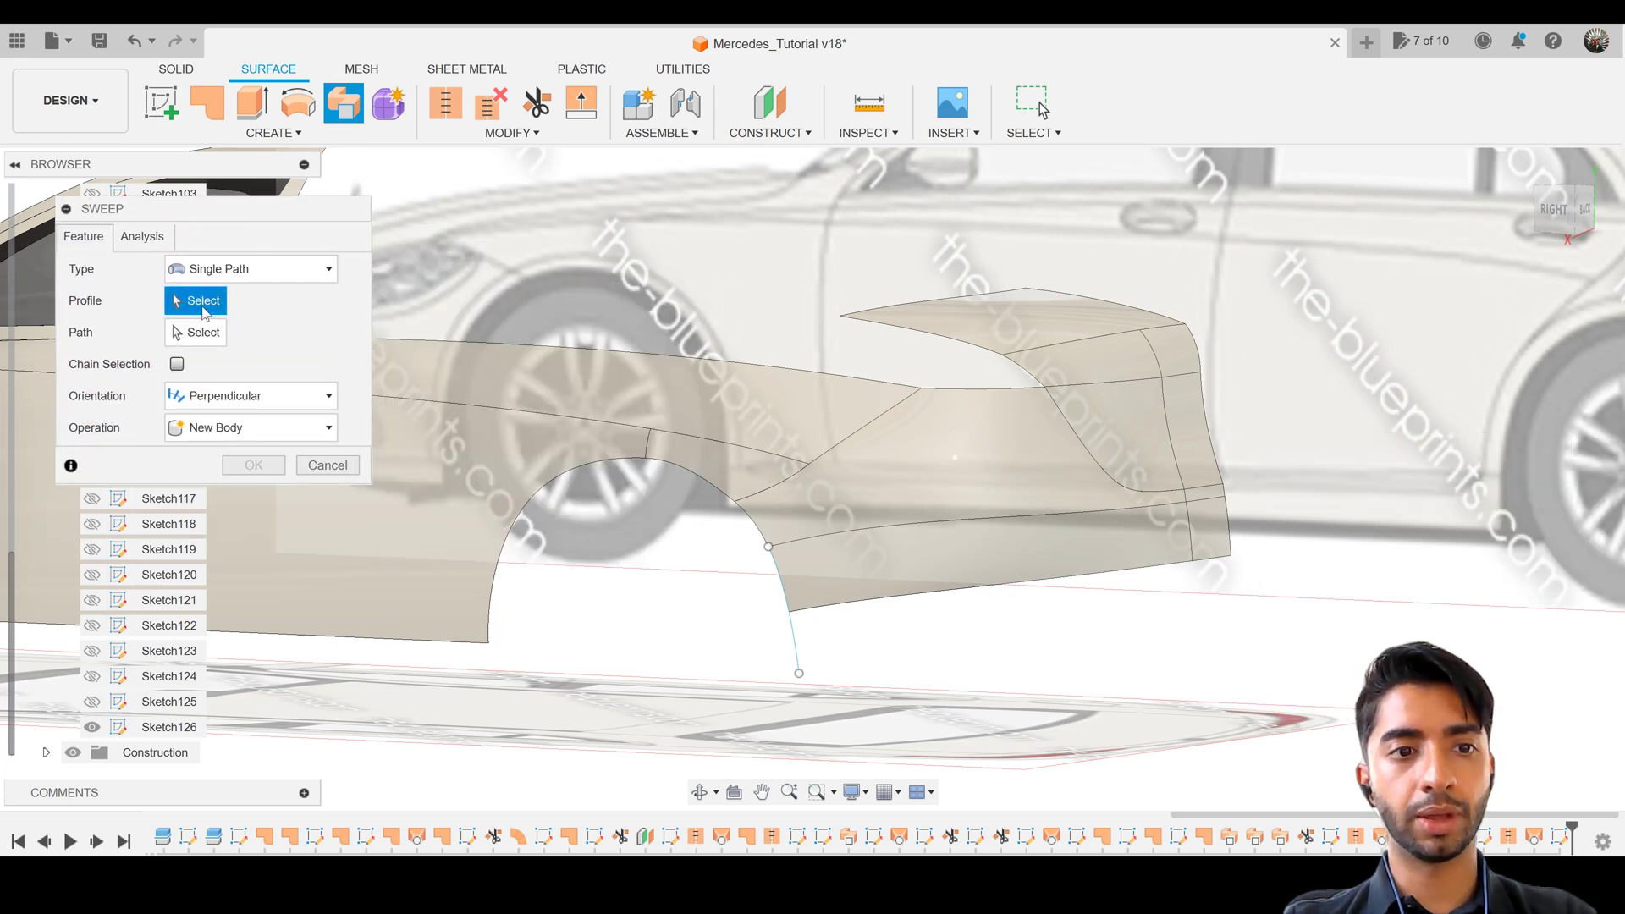
pyautogui.click(975, 587)
pyautogui.scroll(2, 1232, 568)
pyautogui.scroll(1, 1231, 568)
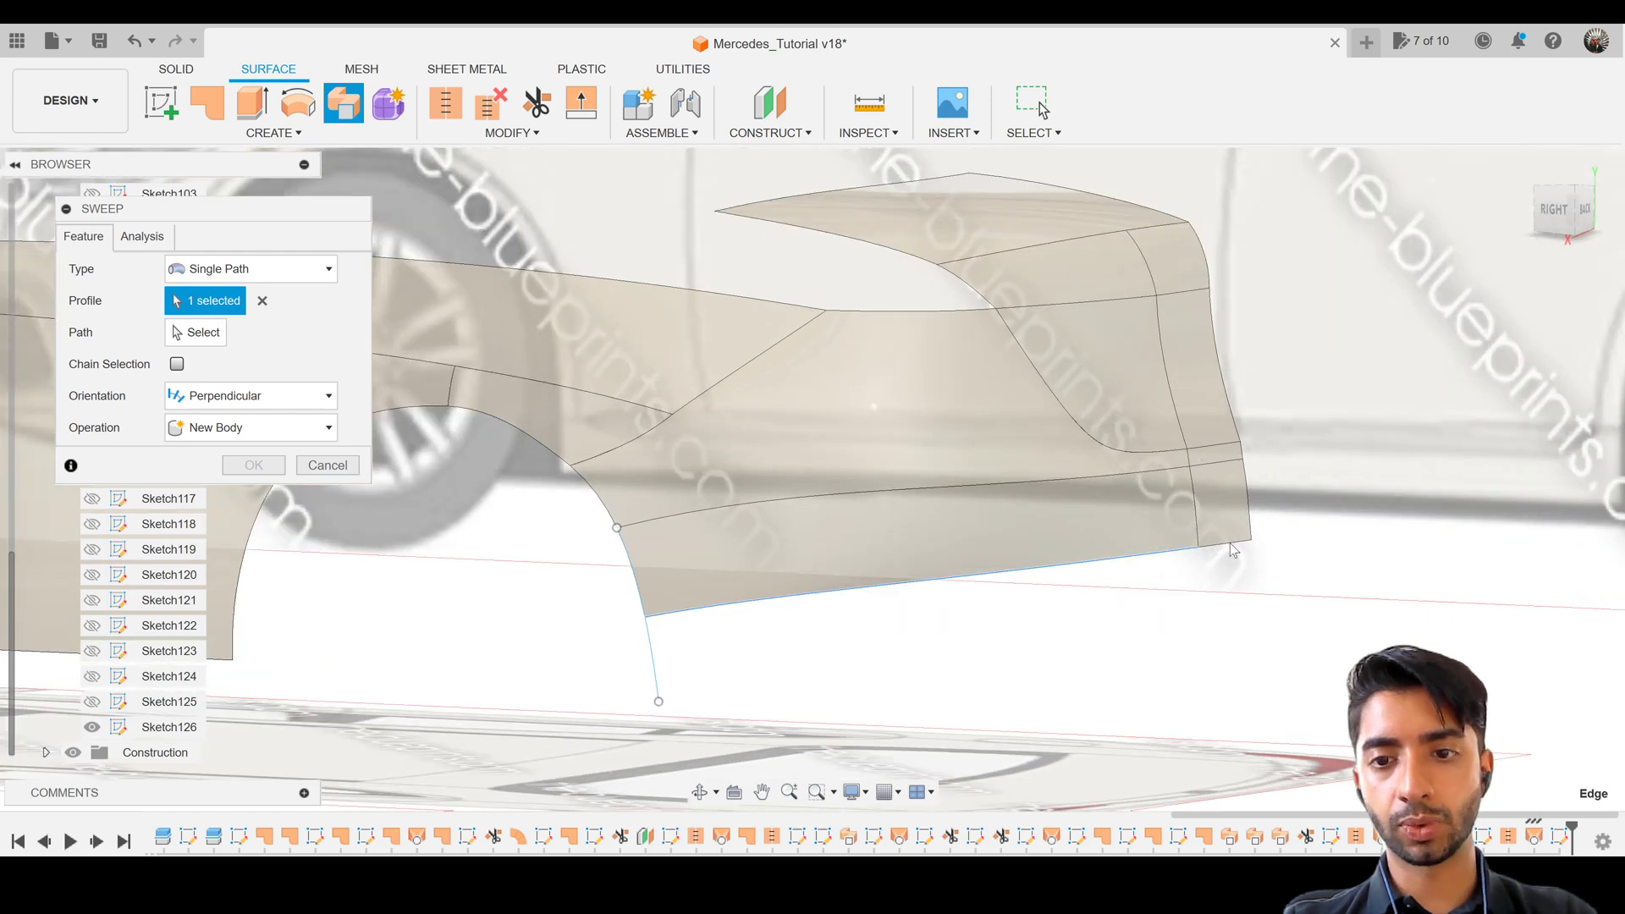
pyautogui.scroll(1, 1237, 546)
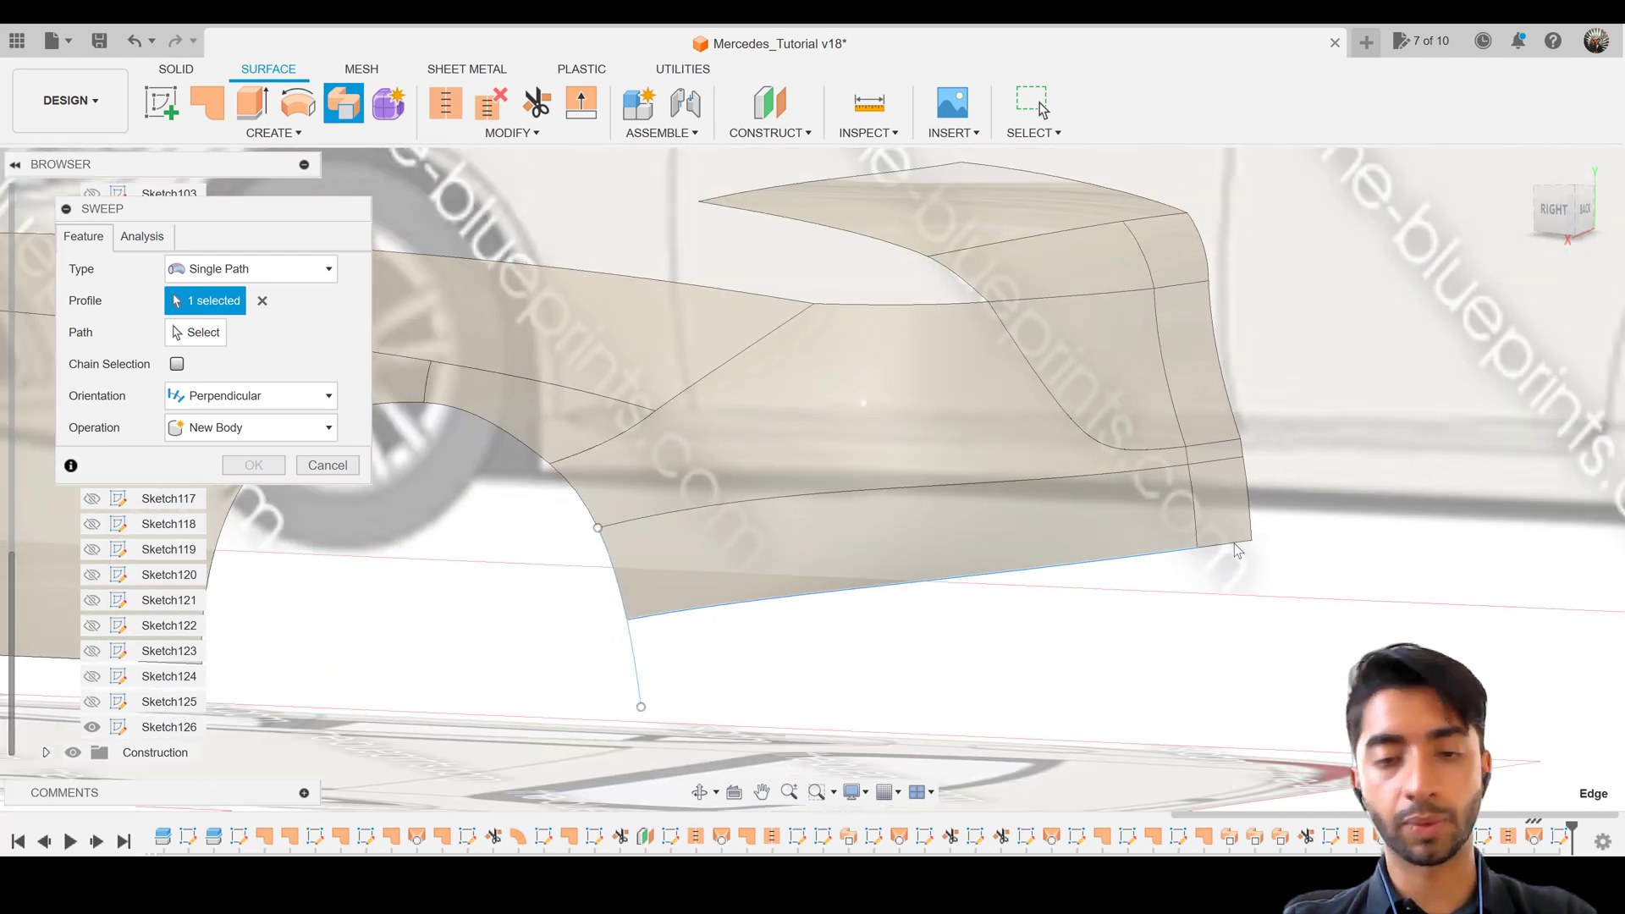
pyautogui.click(204, 337)
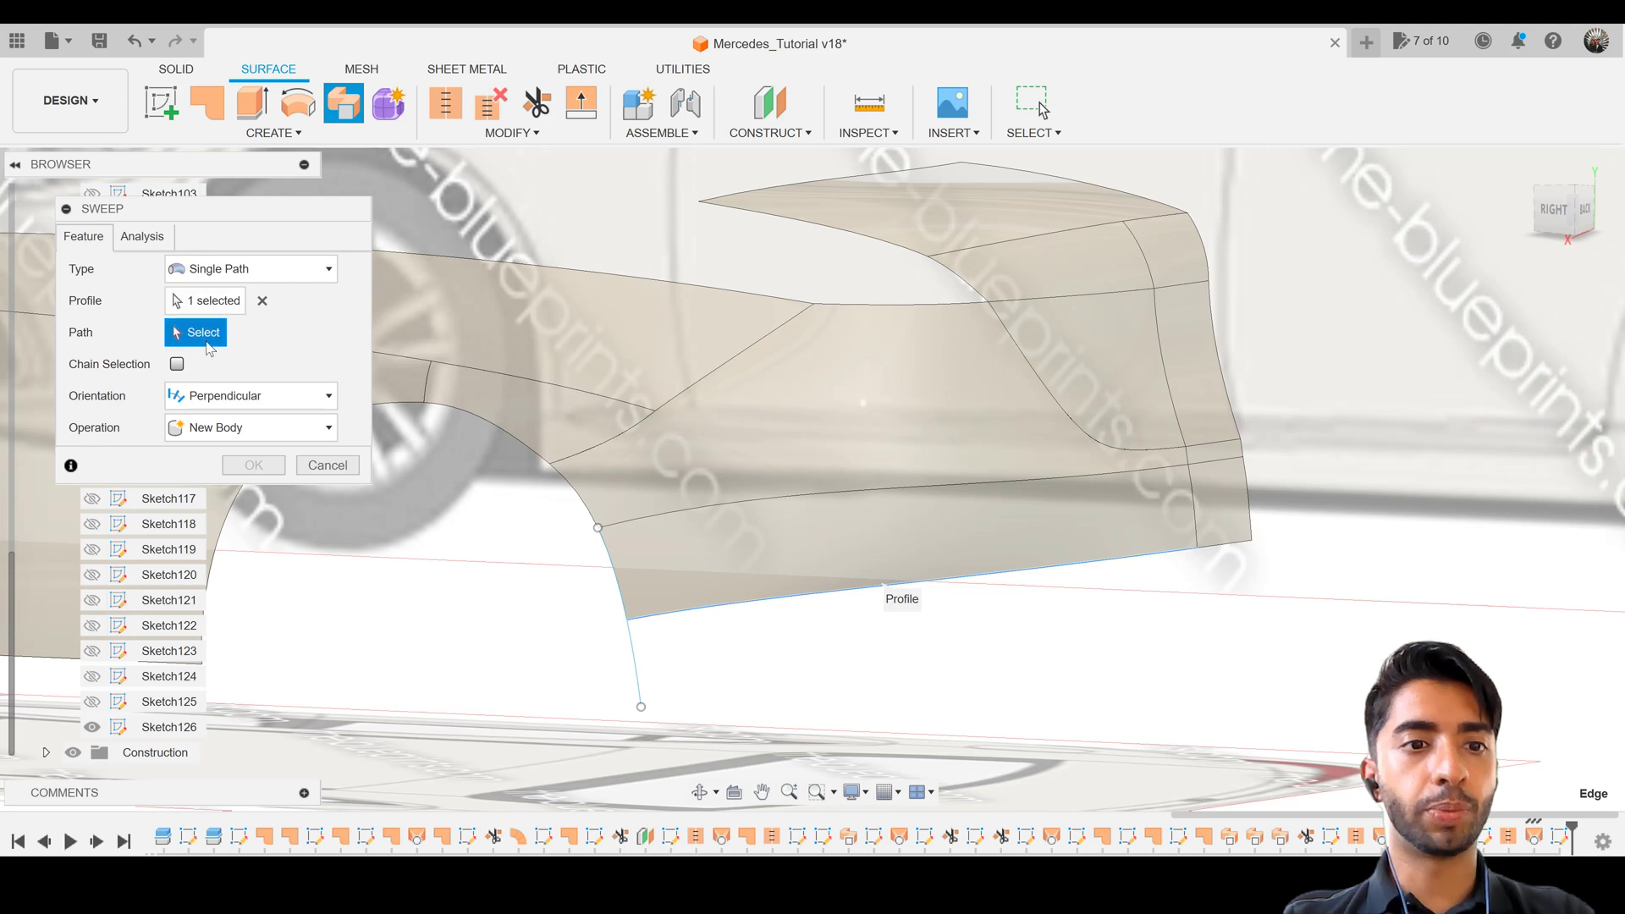
pyautogui.click(1024, 728)
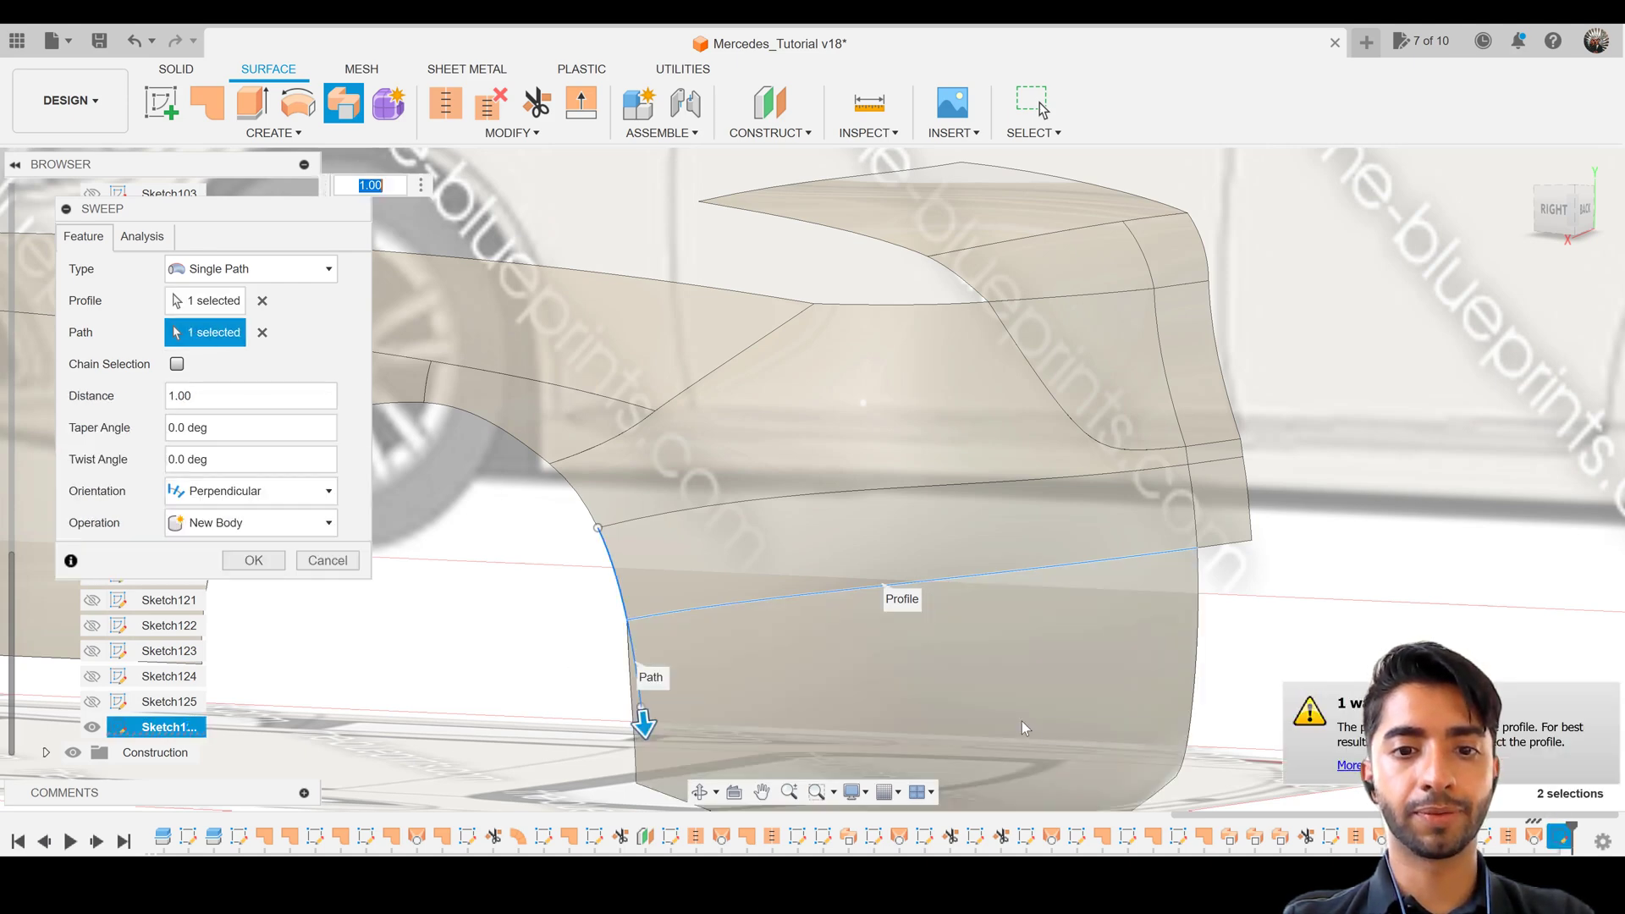
pyautogui.moveTo(1024, 719)
pyautogui.mouseDown(button='middle')
pyautogui.moveTo(912, 560)
pyautogui.moveTo(901, 435)
pyautogui.mouseUp(button='middle')
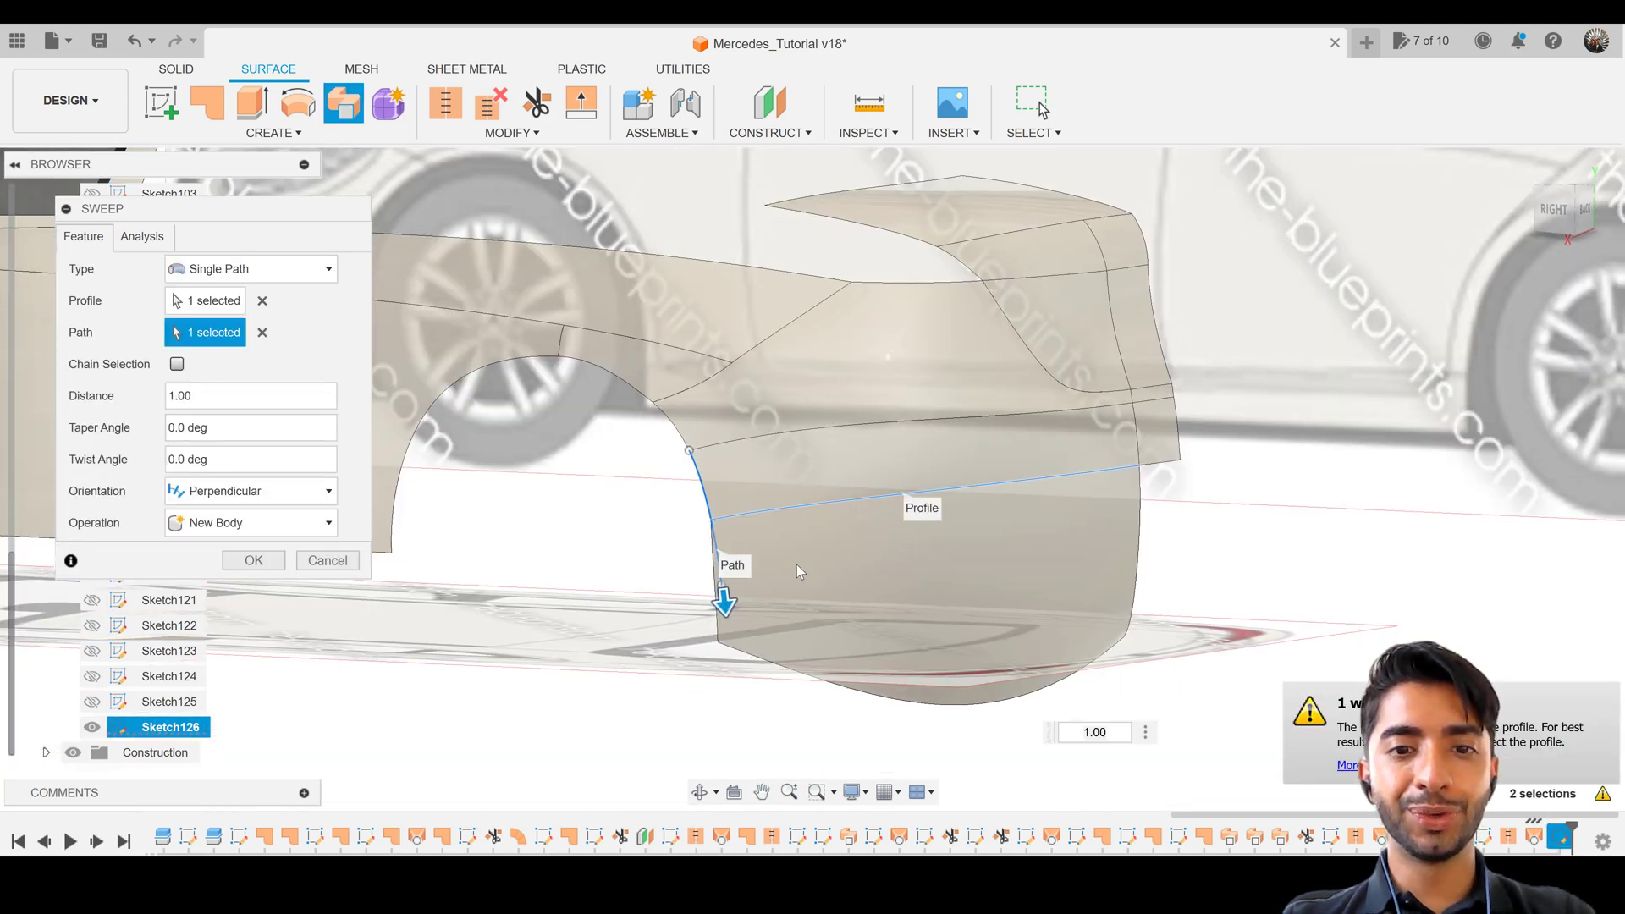
pyautogui.scroll(2, 870, 567)
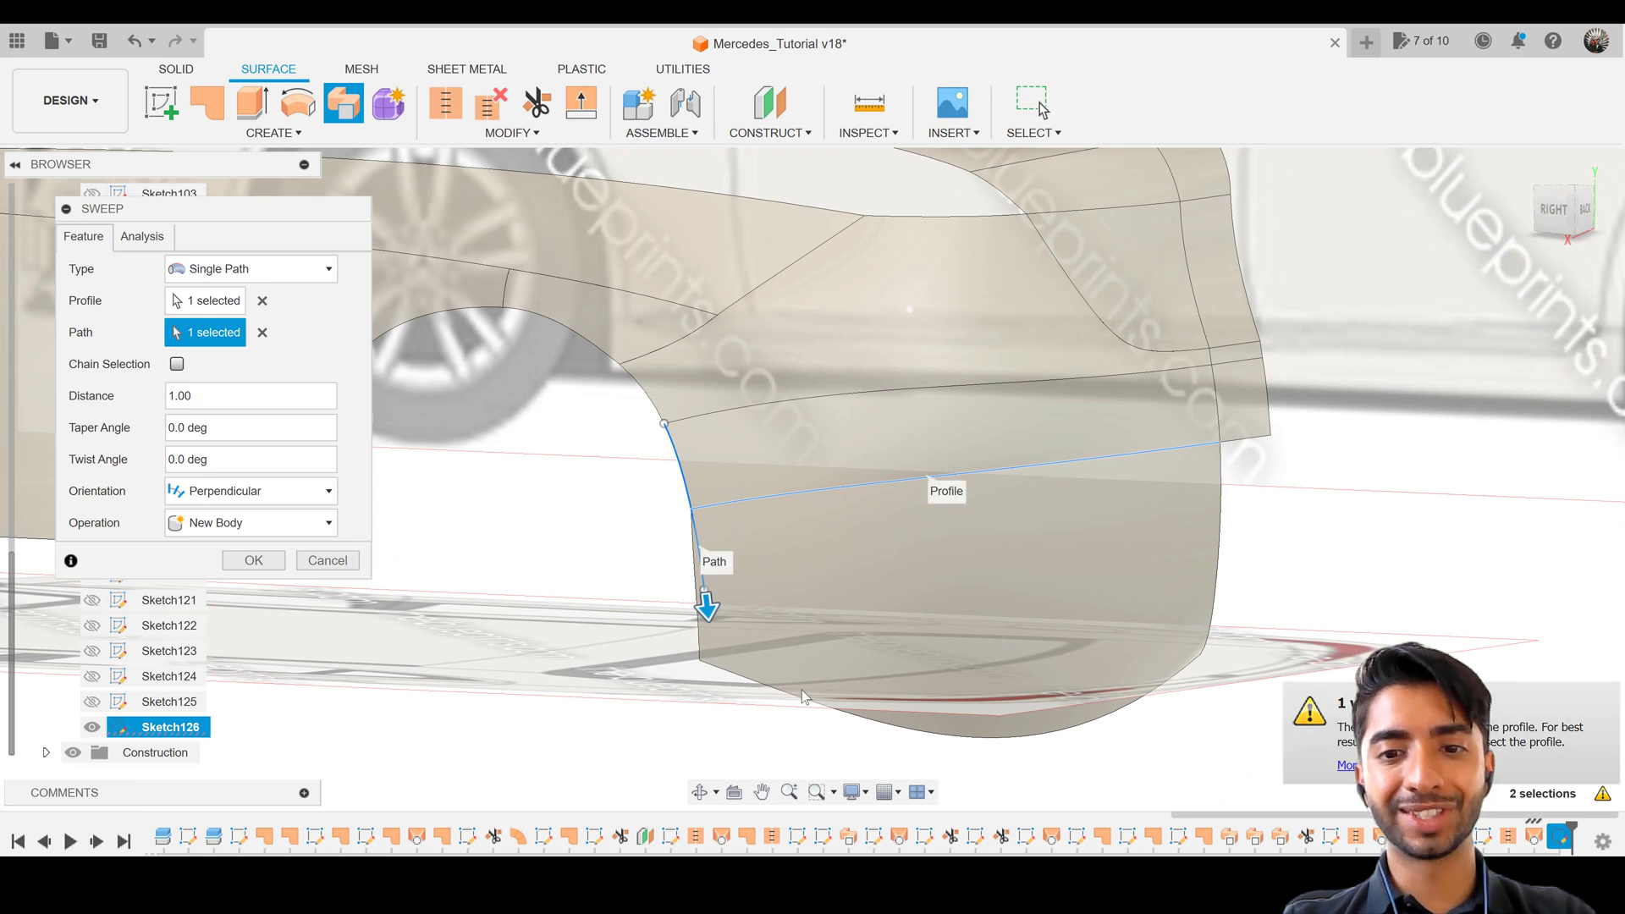
# Try Parallel orientation for the sweep, restore Perpendicular with the bumper's lower side edge as profile, and inspect the preview from behind
pyautogui.click(237, 490)
pyautogui.click(207, 531)
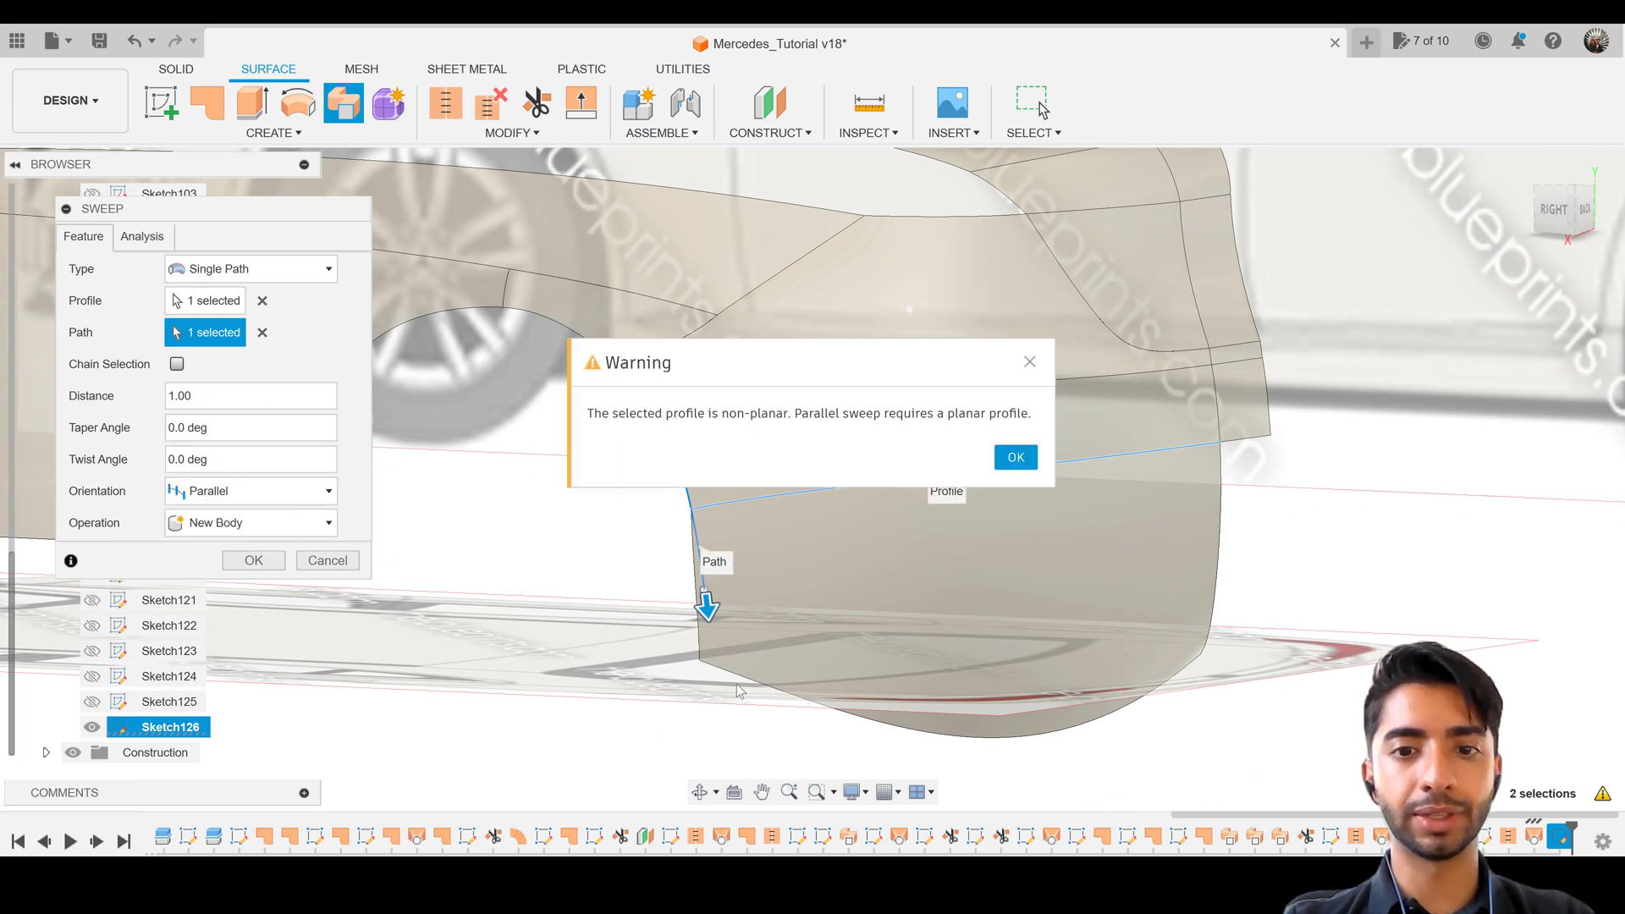
pyautogui.click(1016, 458)
pyautogui.click(208, 398)
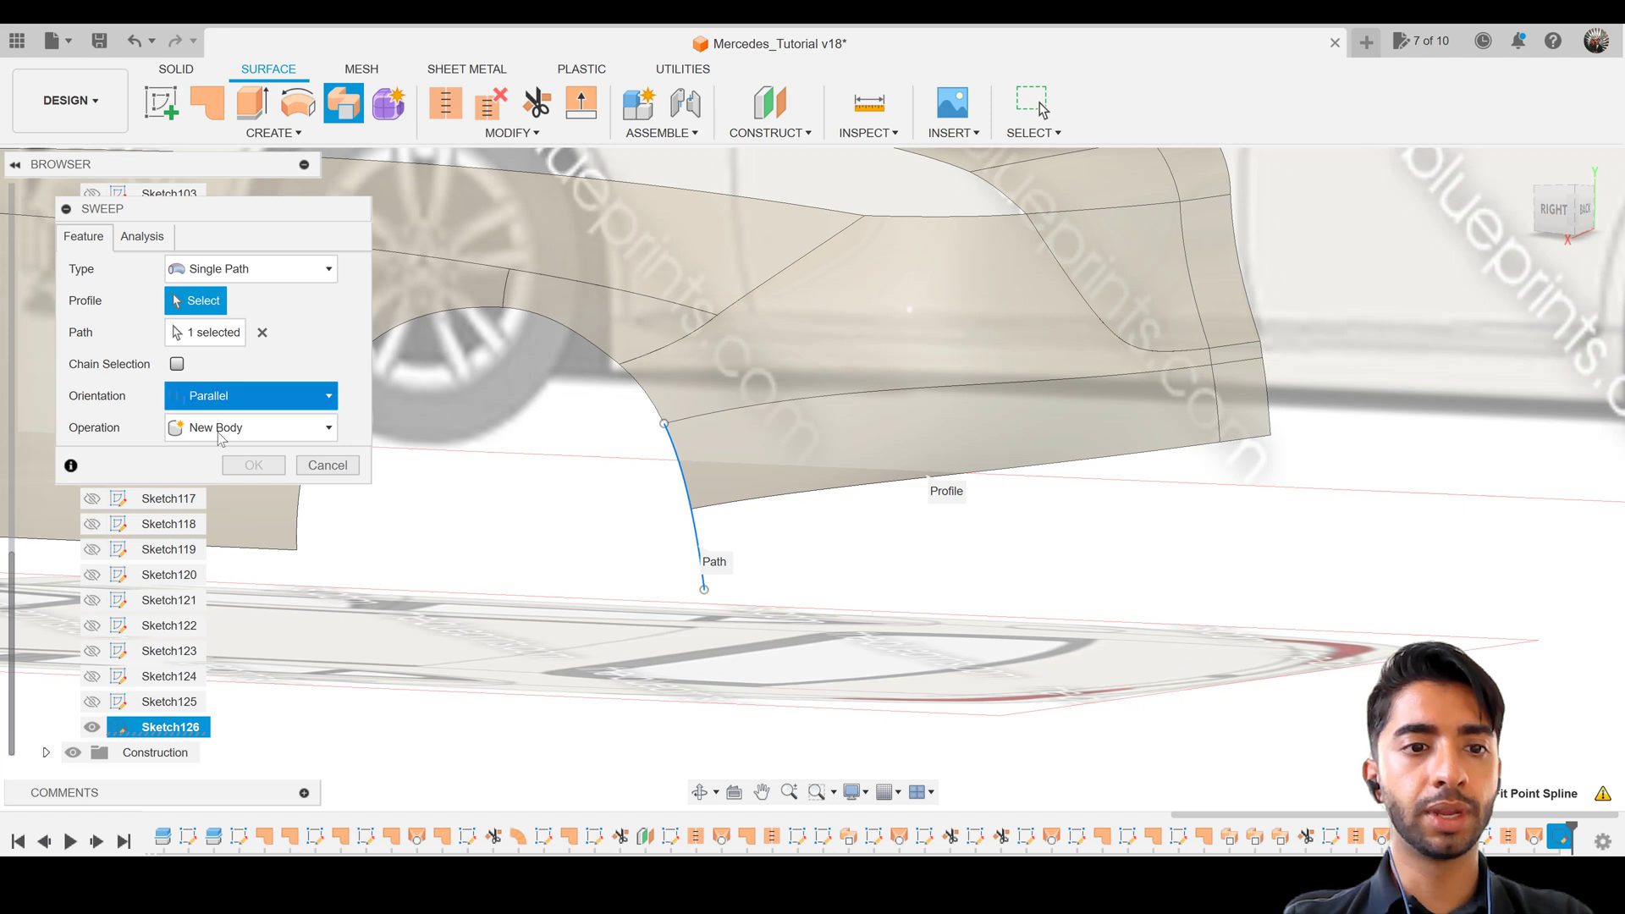
pyautogui.click(234, 433)
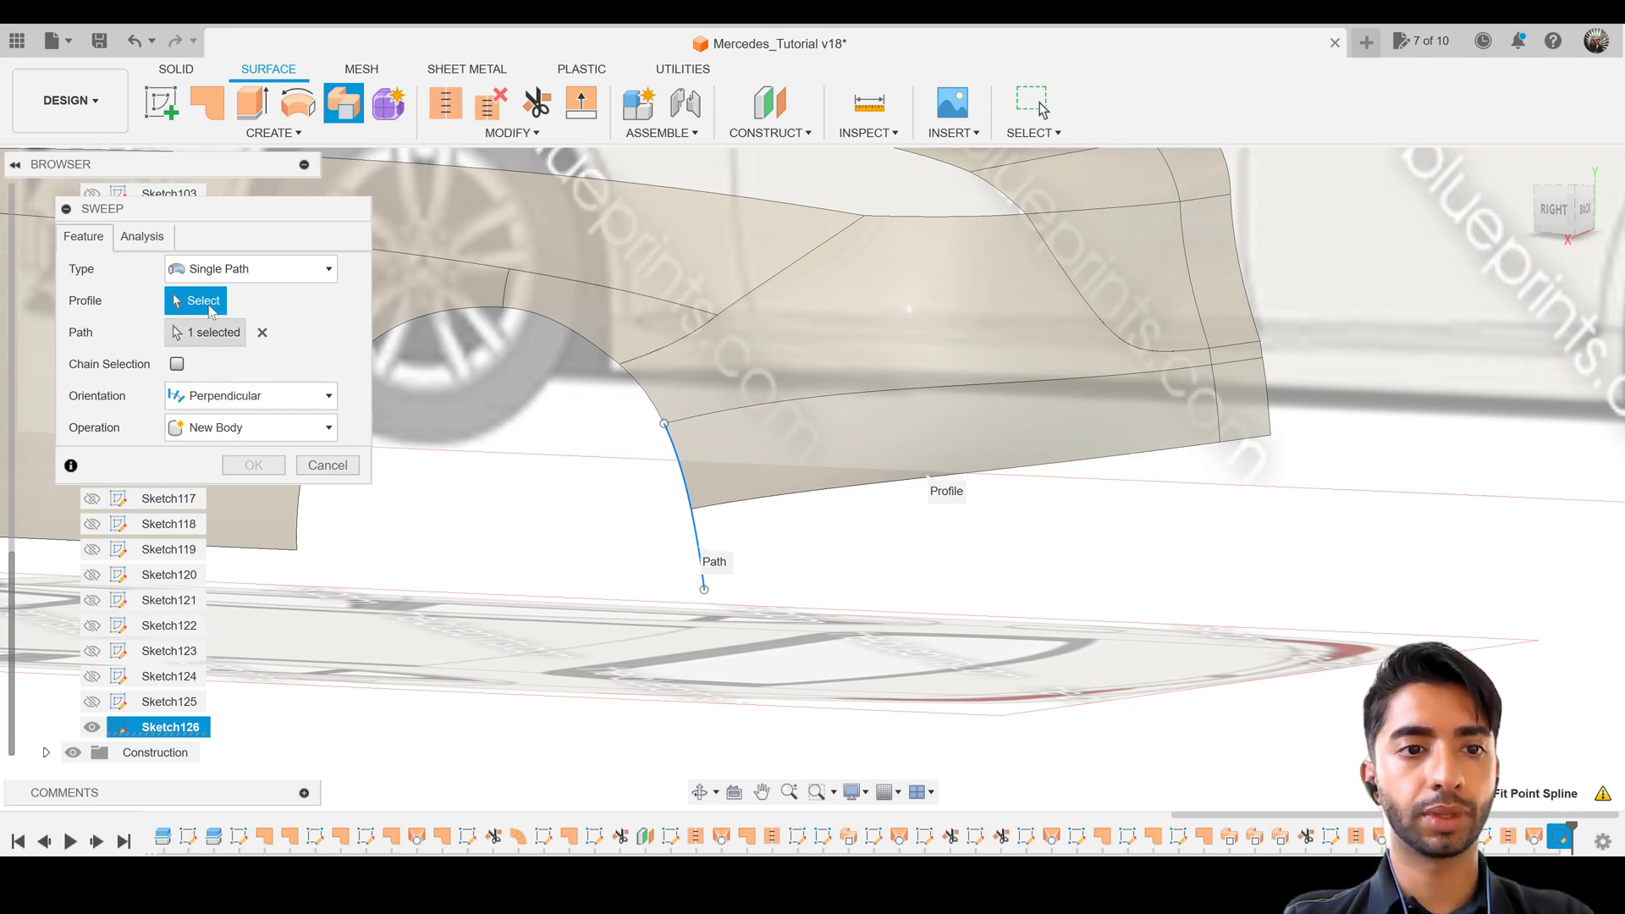
pyautogui.click(882, 485)
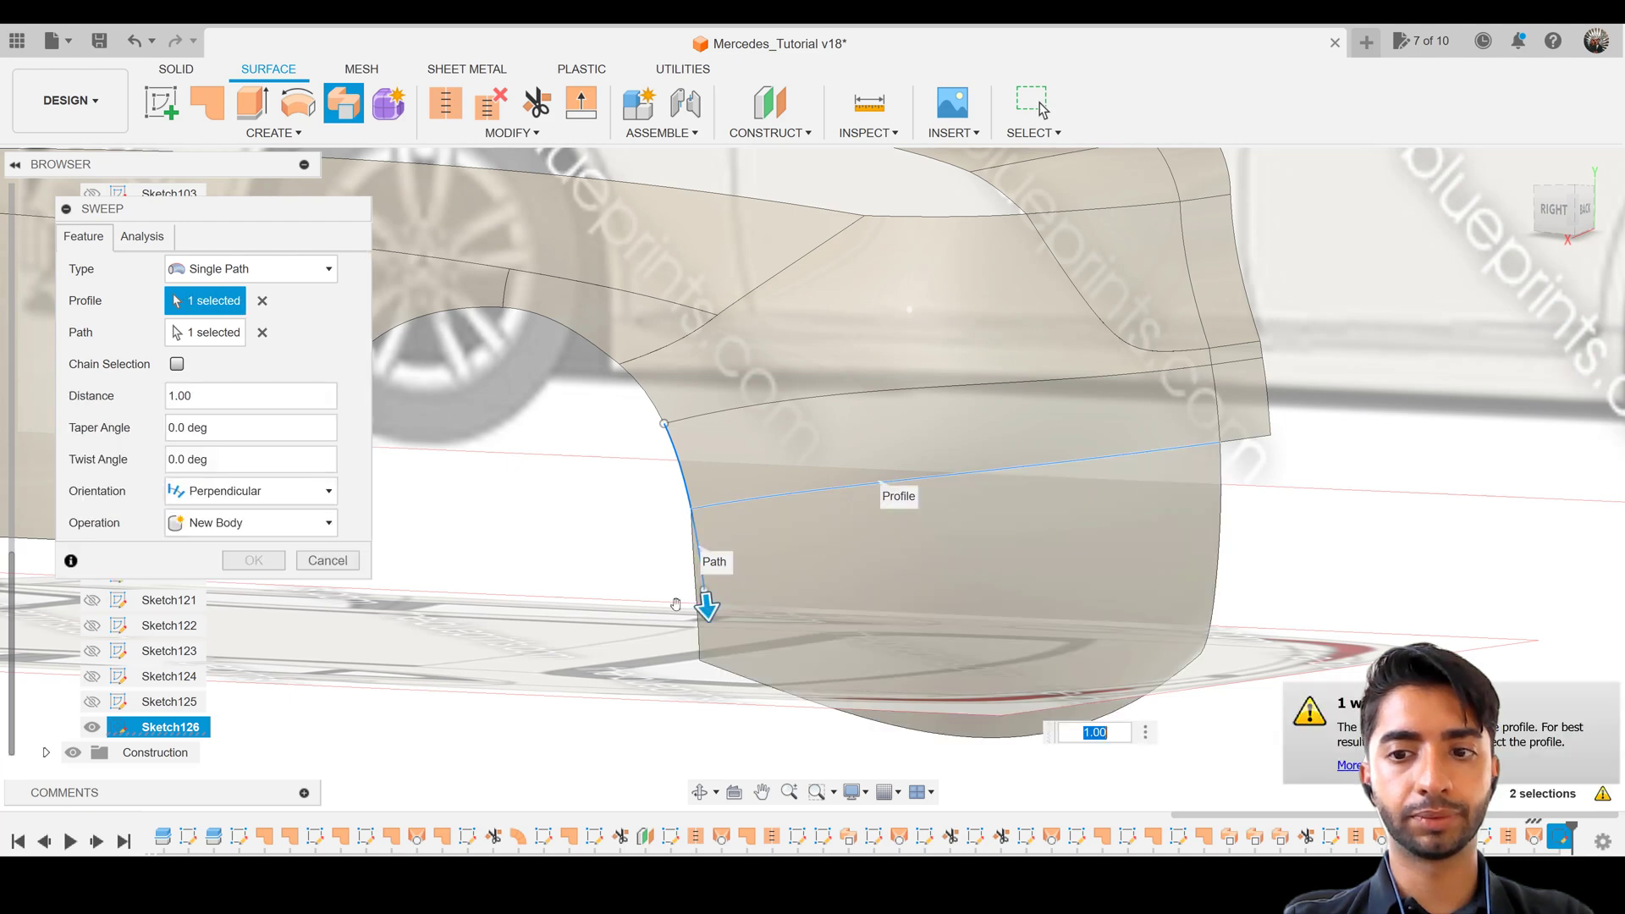
pyautogui.keyDown('shift'); pyautogui.moveTo(708, 606); pyautogui.dragTo(953, 592, button='middle'); pyautogui.keyUp('shift')
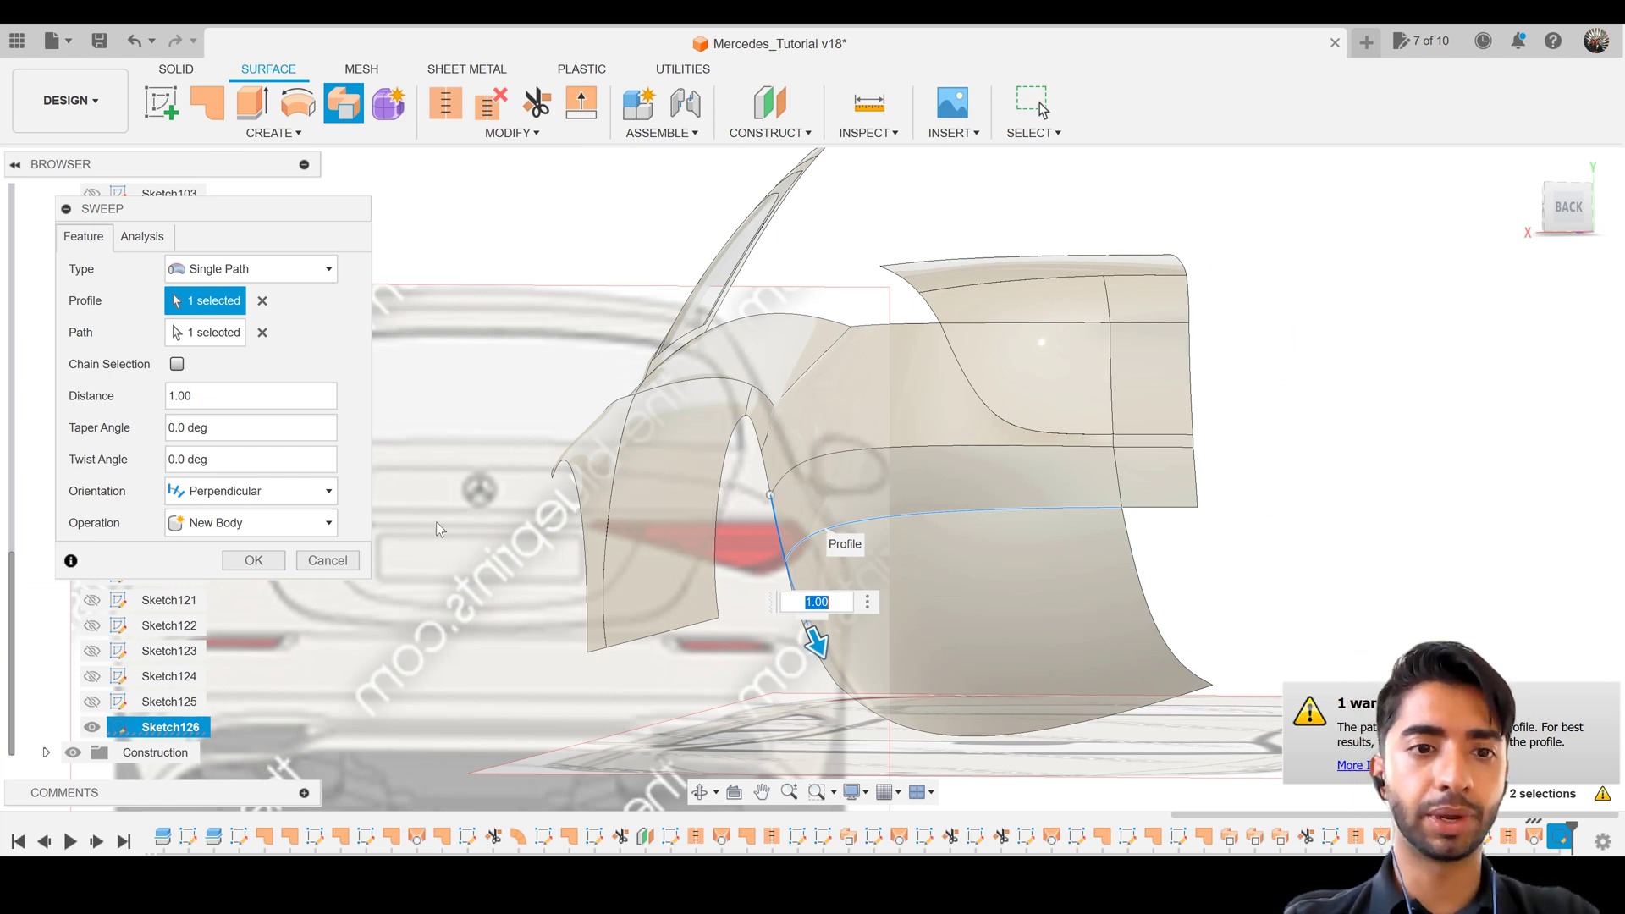
# Accept the side sweep, then sweep the bumper's short lower centre edge along that surface's curved inner edge as a new body, with Perpendicular orientation
pyautogui.click(273, 561)
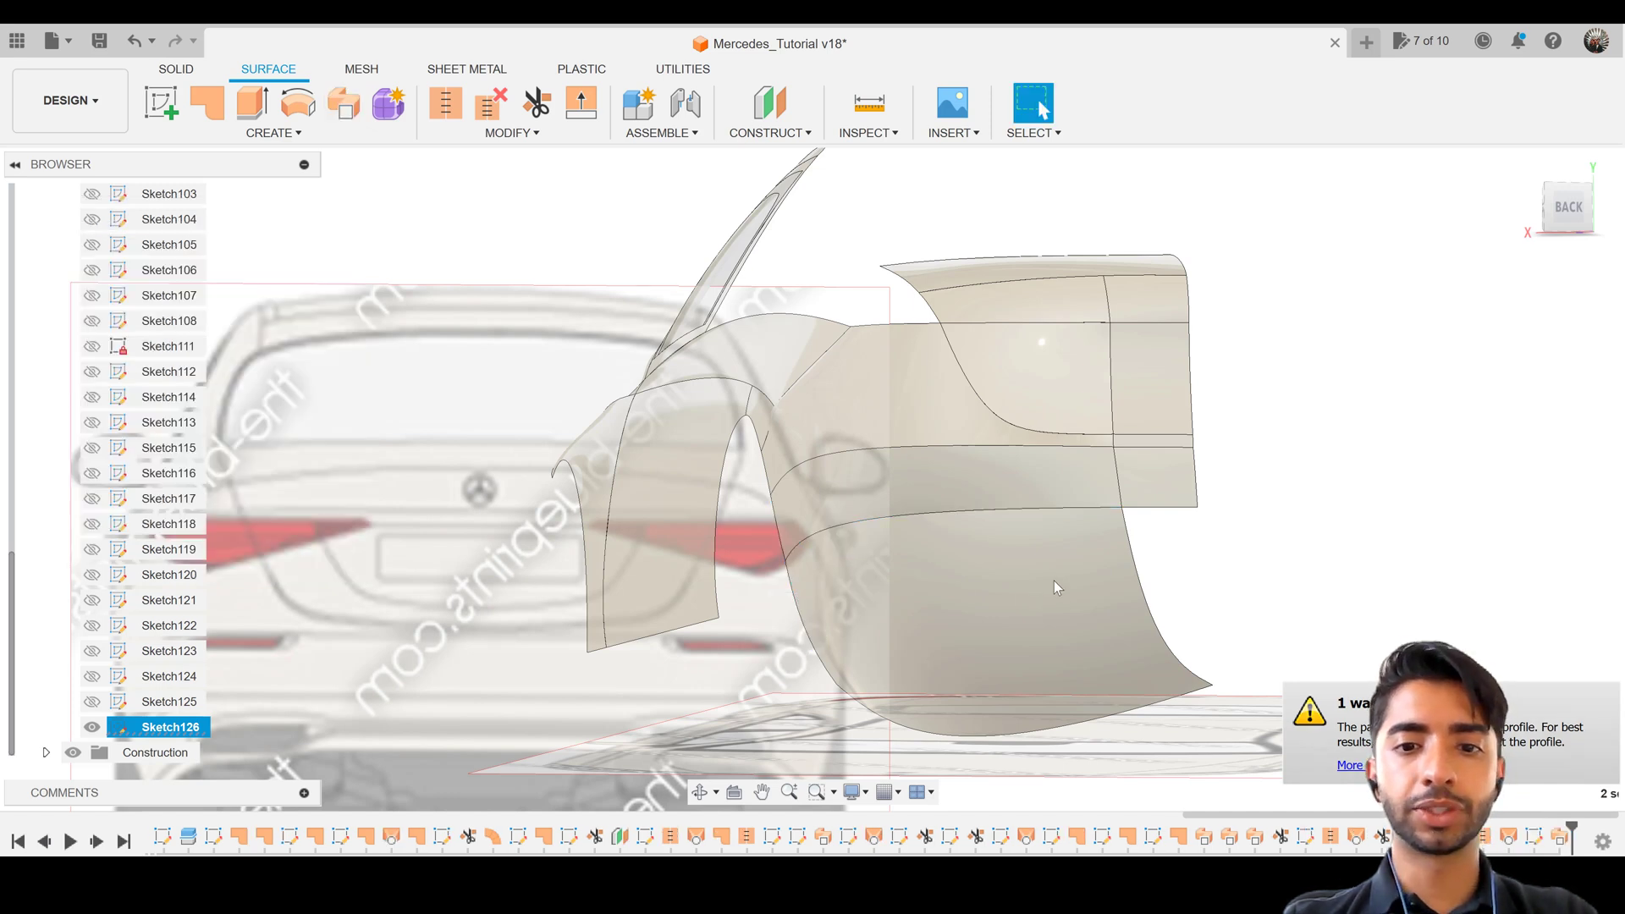
pyautogui.scroll(2, 1094, 540)
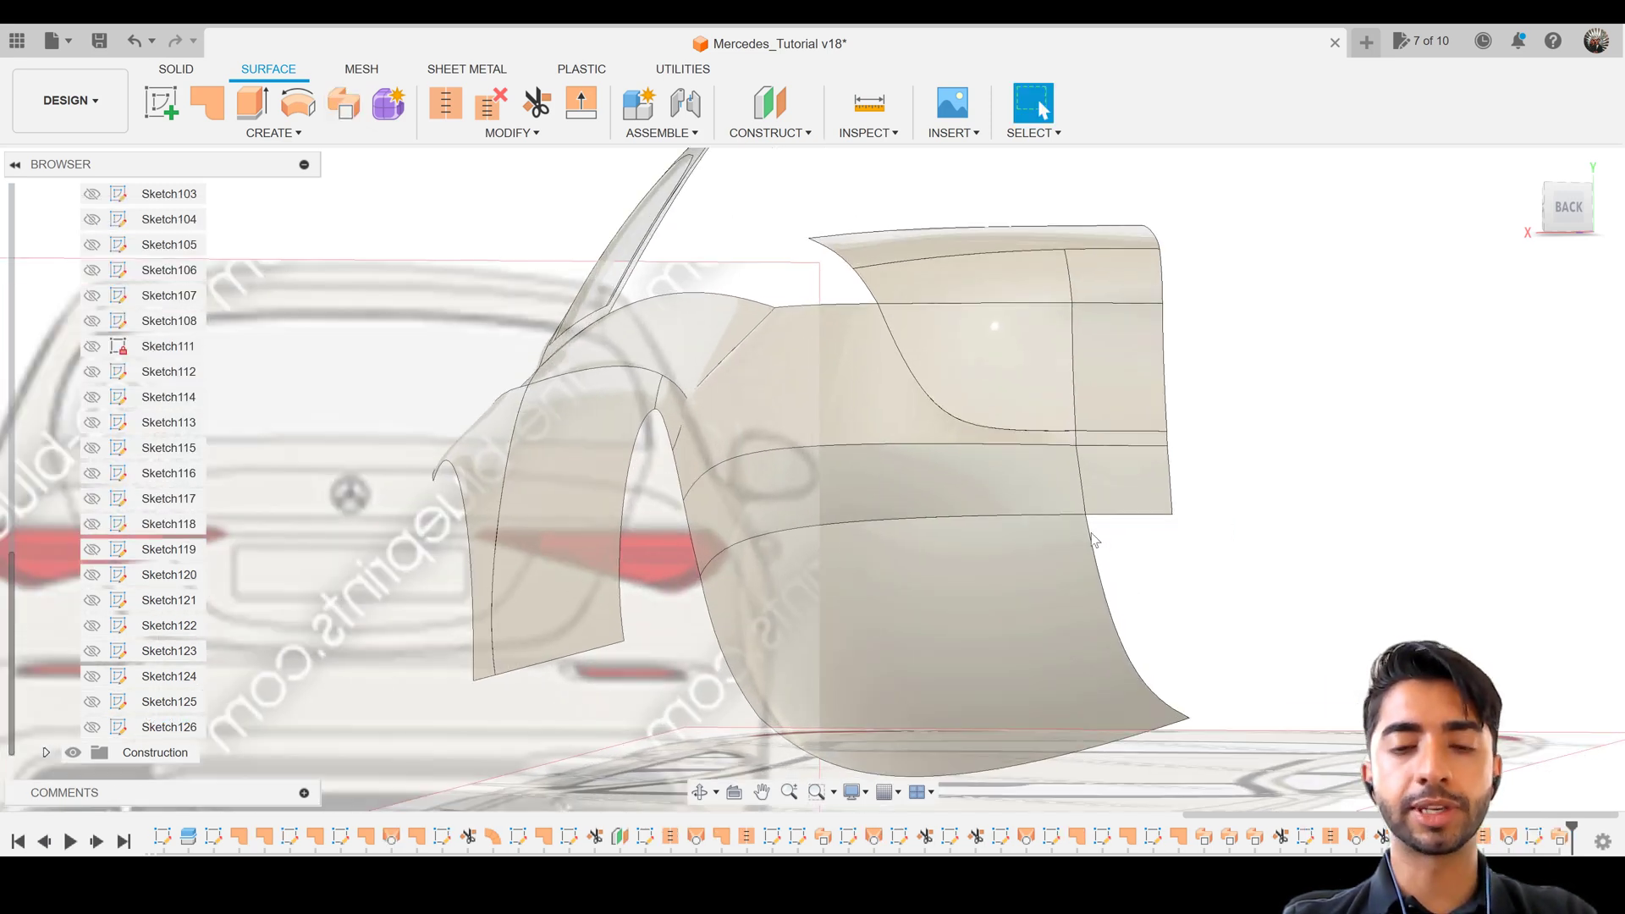
pyautogui.click(343, 103)
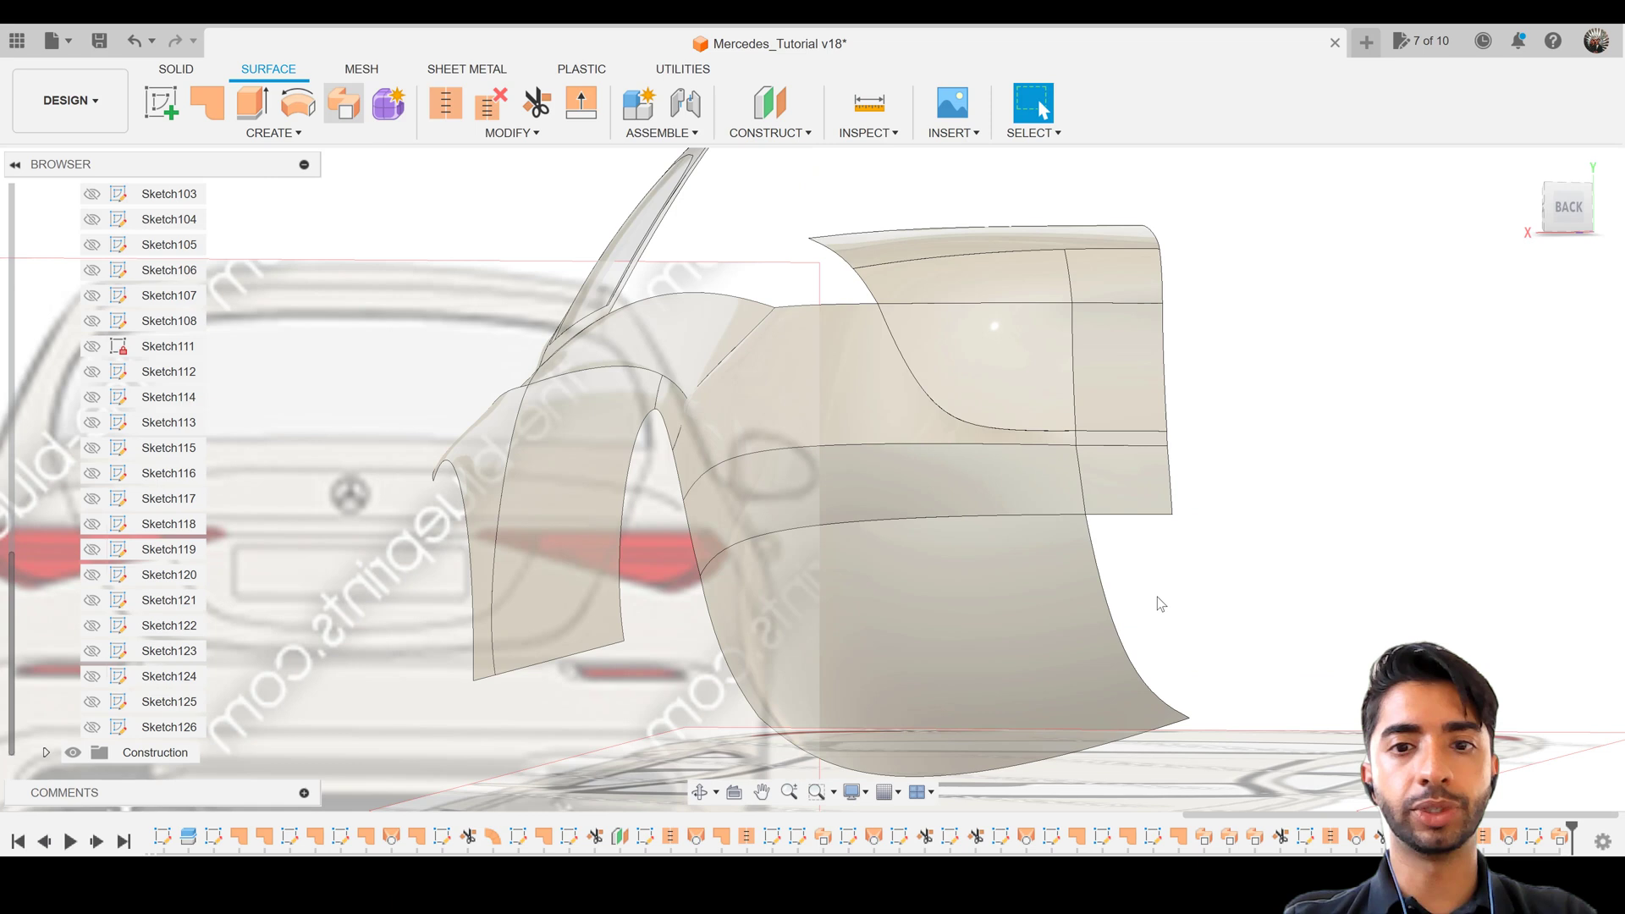
pyautogui.click(1138, 514)
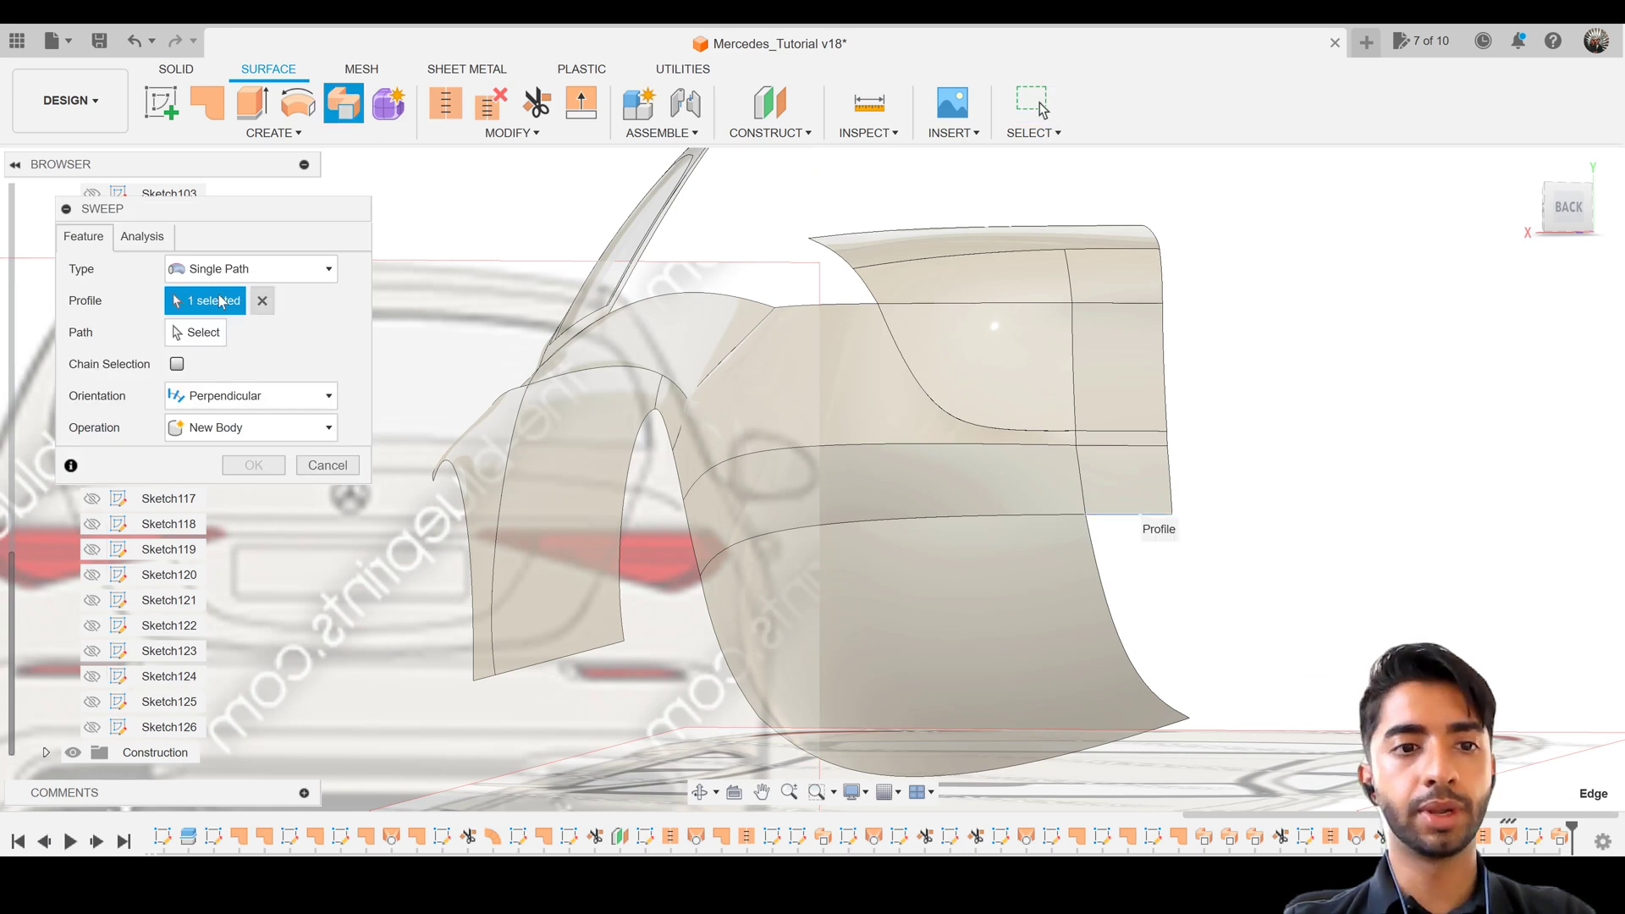
pyautogui.click(202, 334)
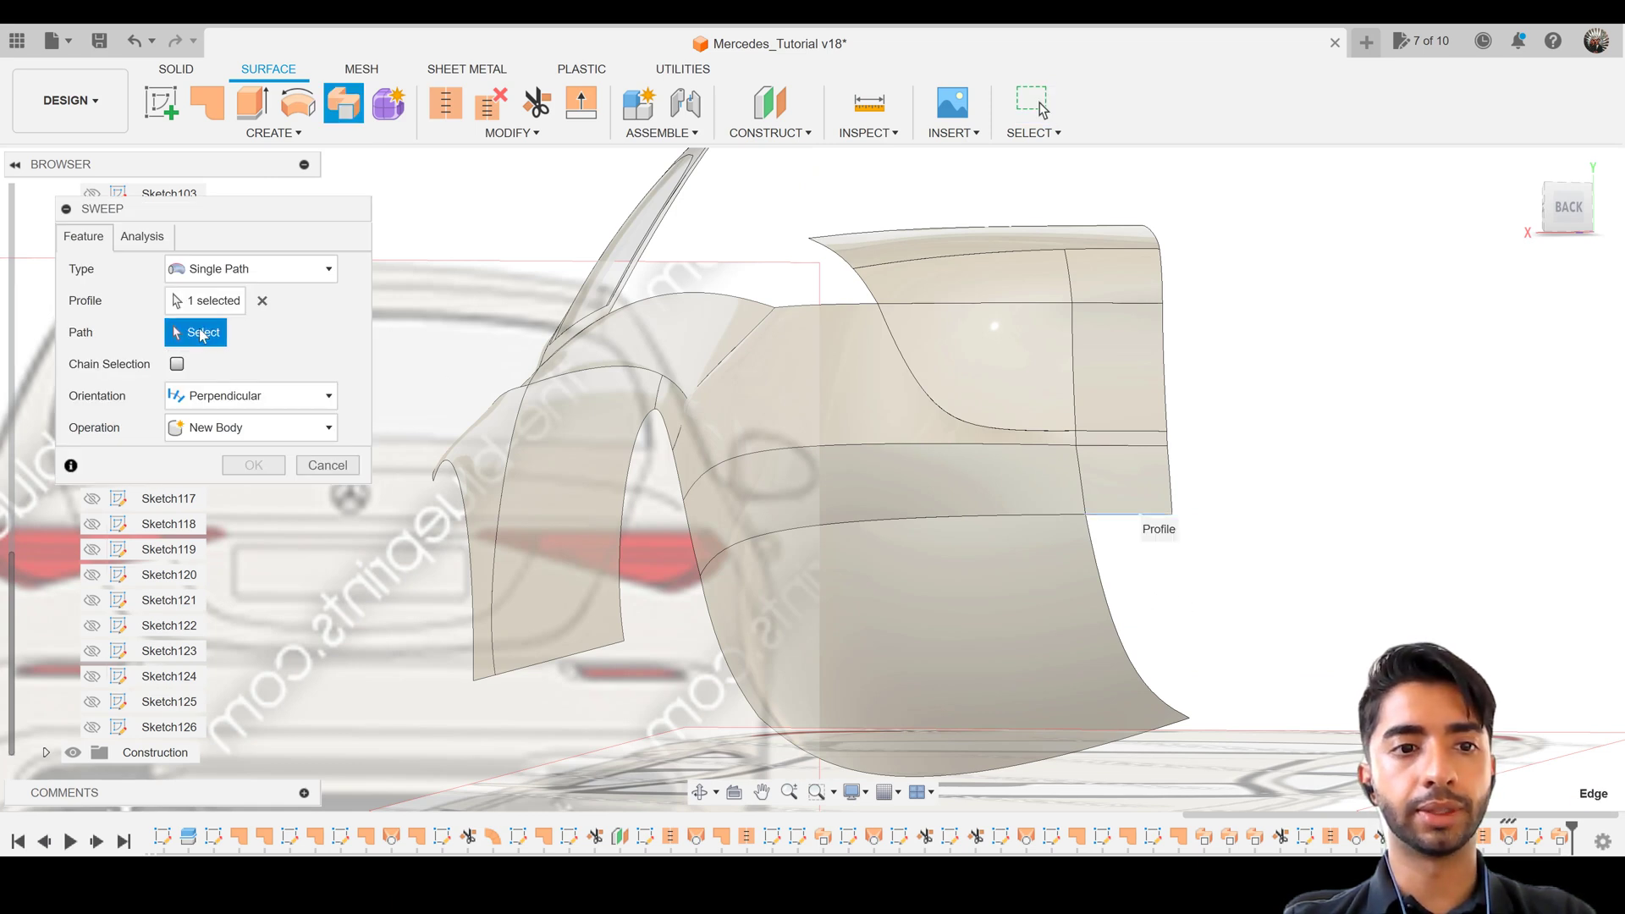
pyautogui.click(1104, 585)
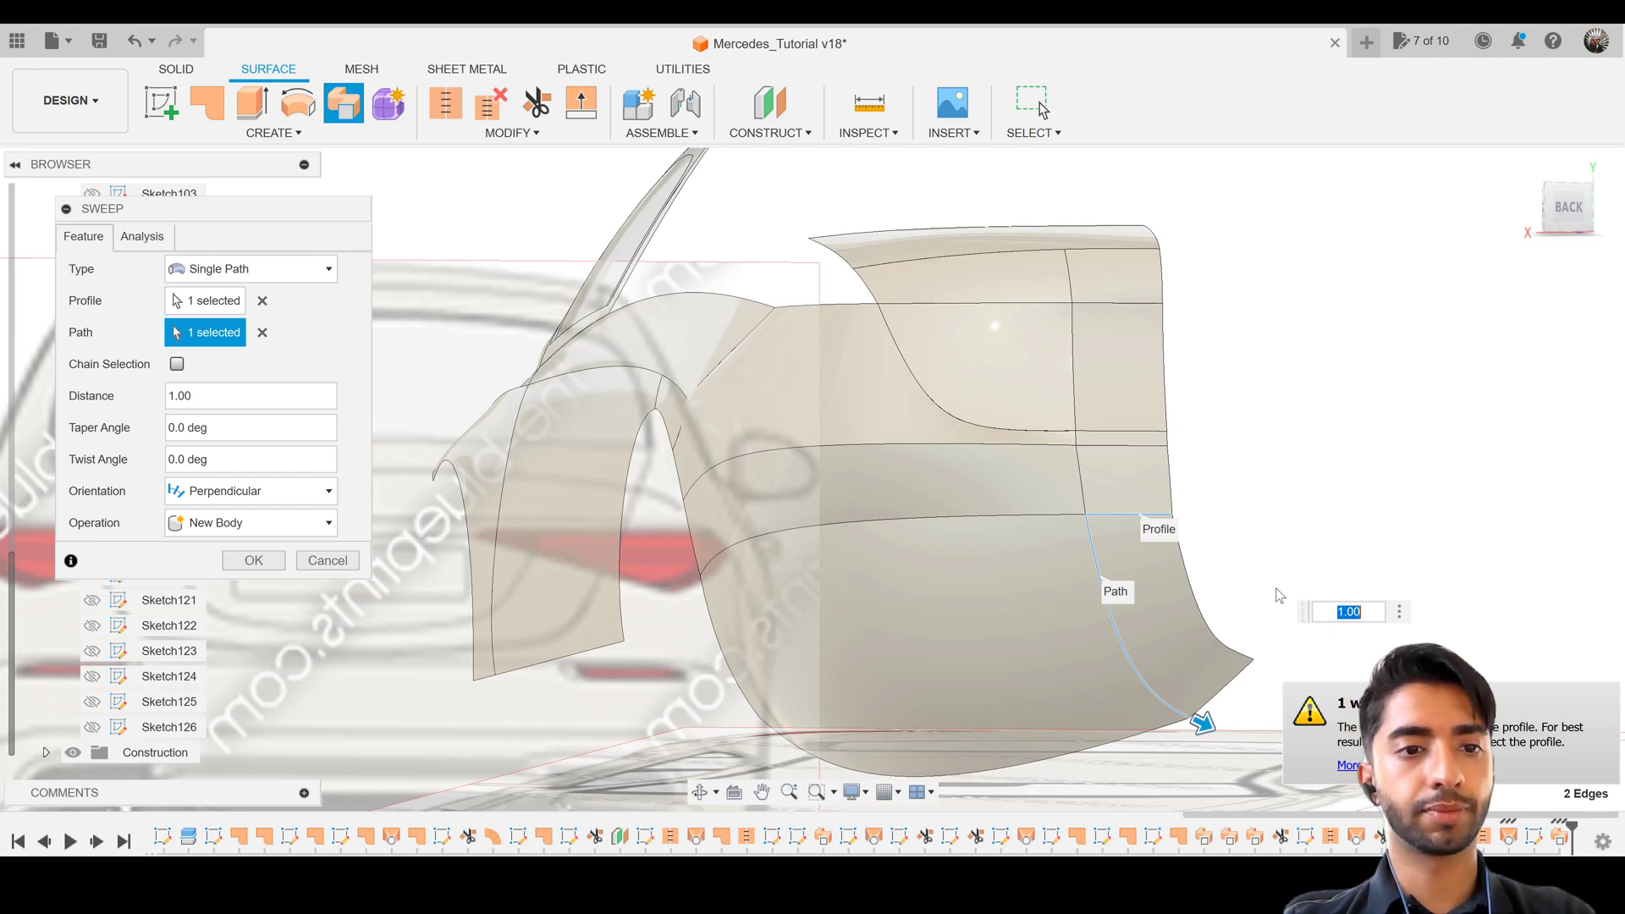
pyautogui.click(254, 560)
# Start a sketch on the vertical side plane and draw a three-point fit point spline along the blueprint's lower bumper line, from wheel arch to rear
pyautogui.scroll(-4, 1073, 572)
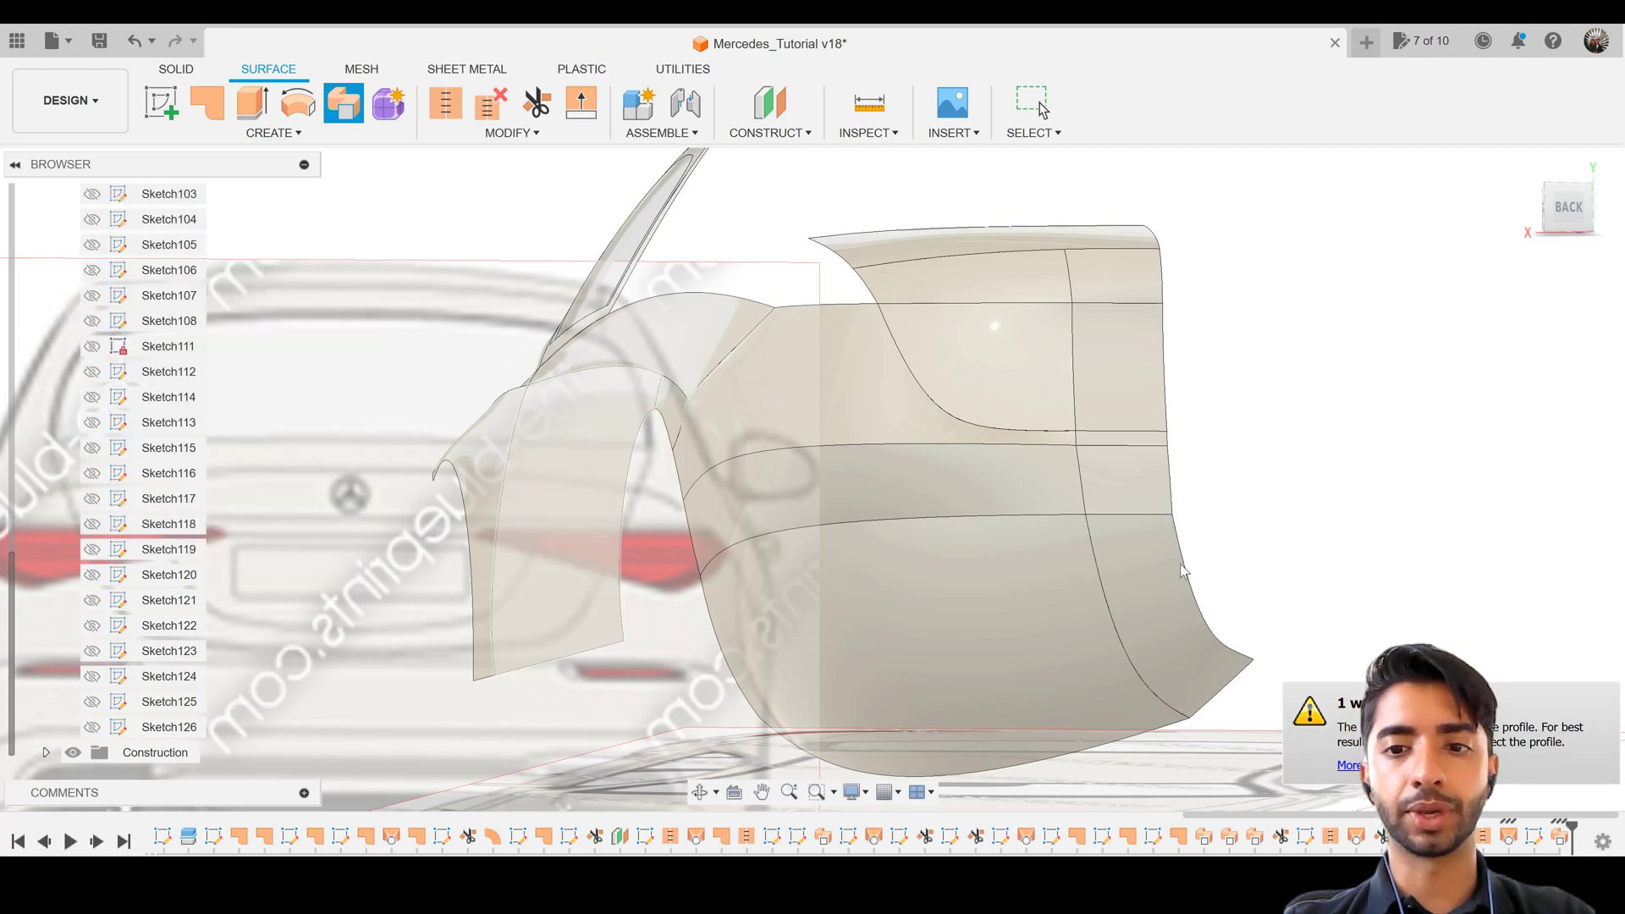
pyautogui.keyDown('shift'); pyautogui.moveTo(1073, 566); pyautogui.dragTo(961, 605, button='middle'); pyautogui.keyUp('shift')
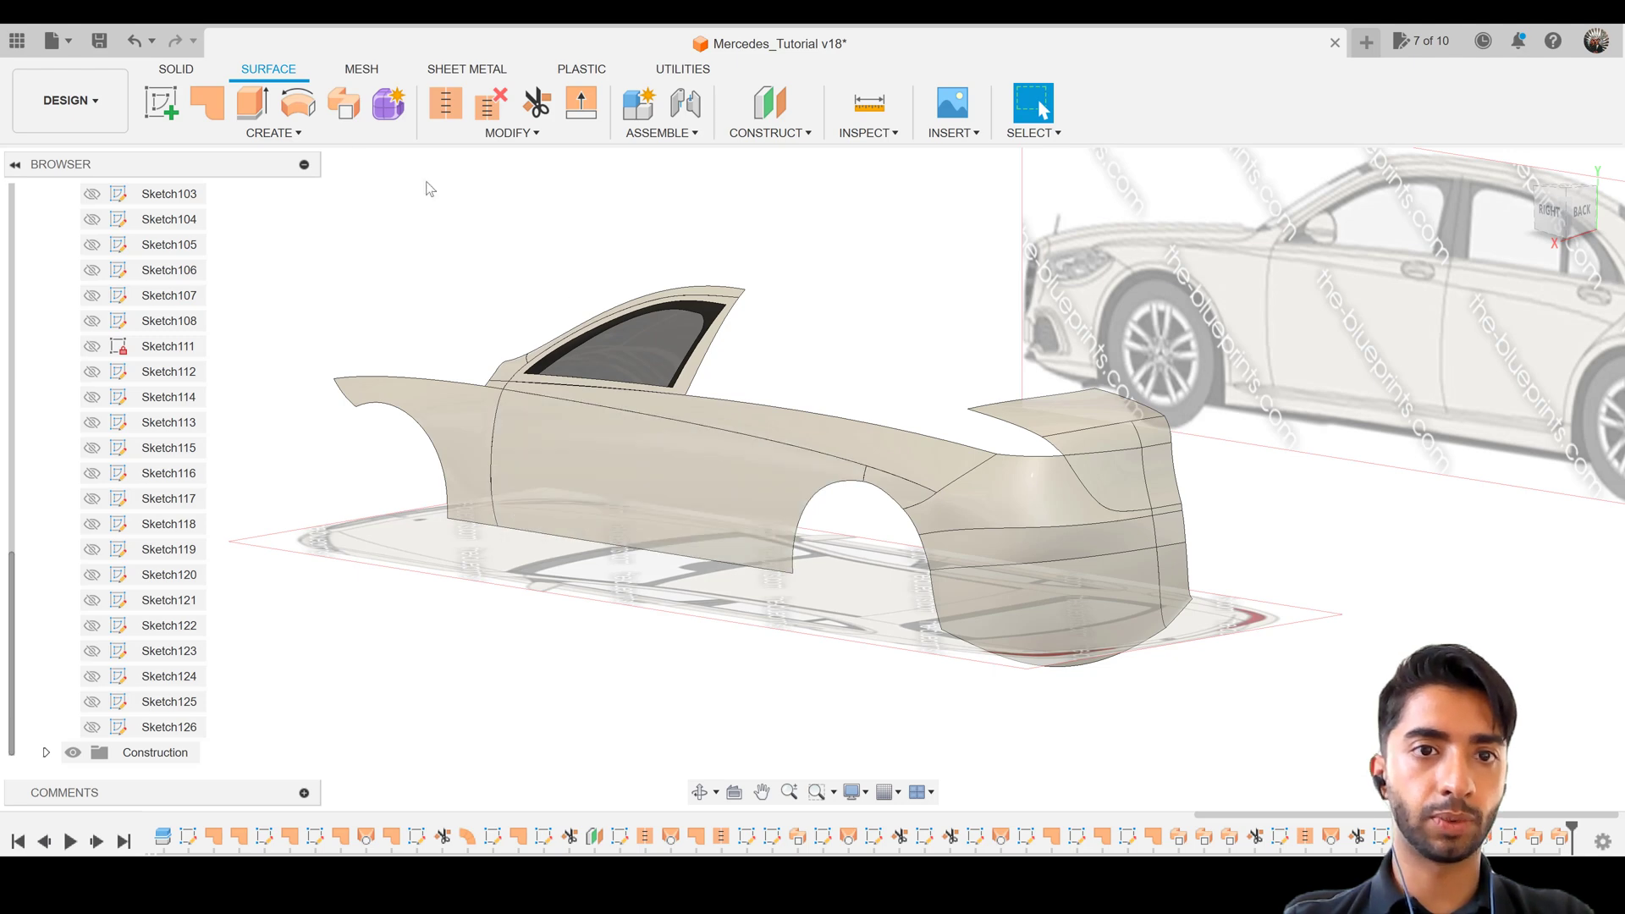
pyautogui.click(159, 105)
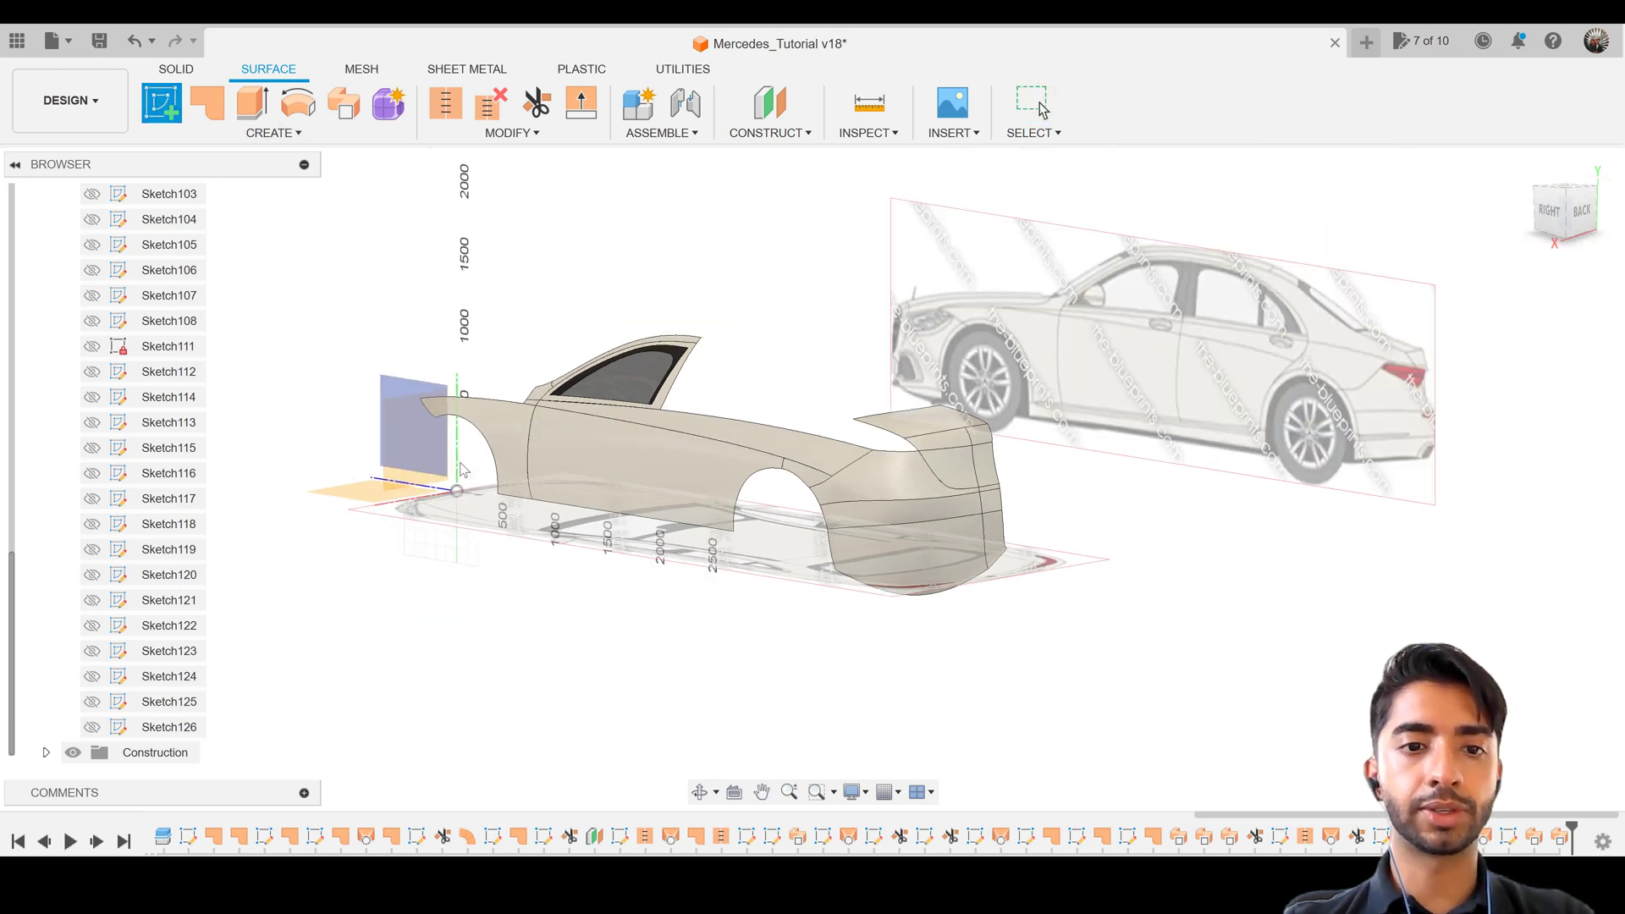
pyautogui.click(351, 432)
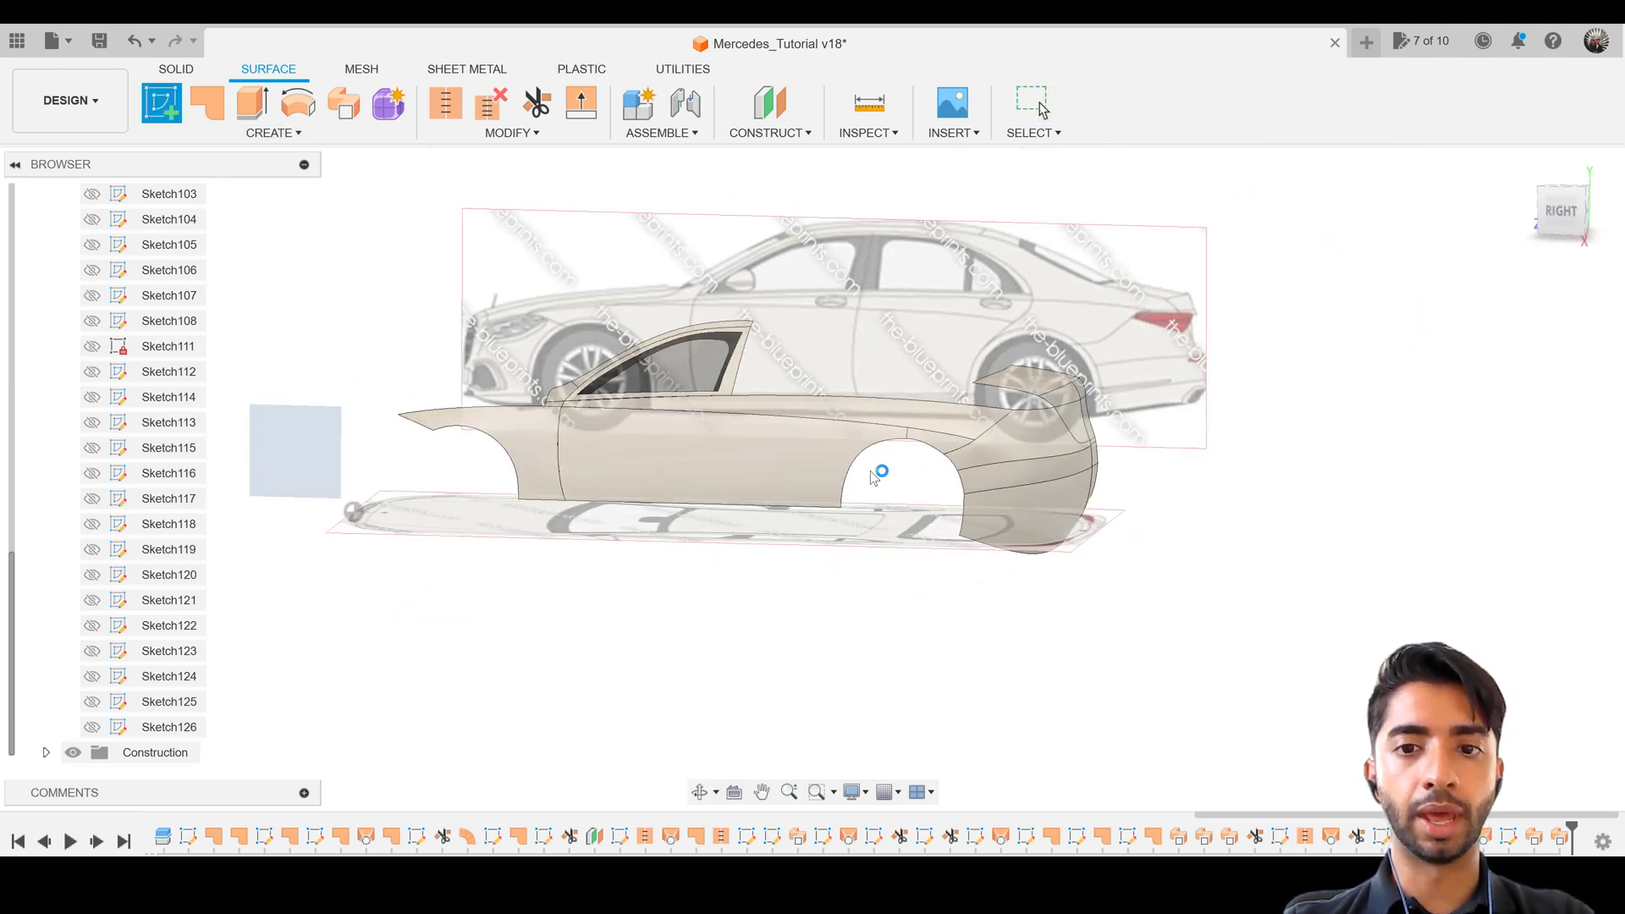
pyautogui.scroll(5, 552, 461)
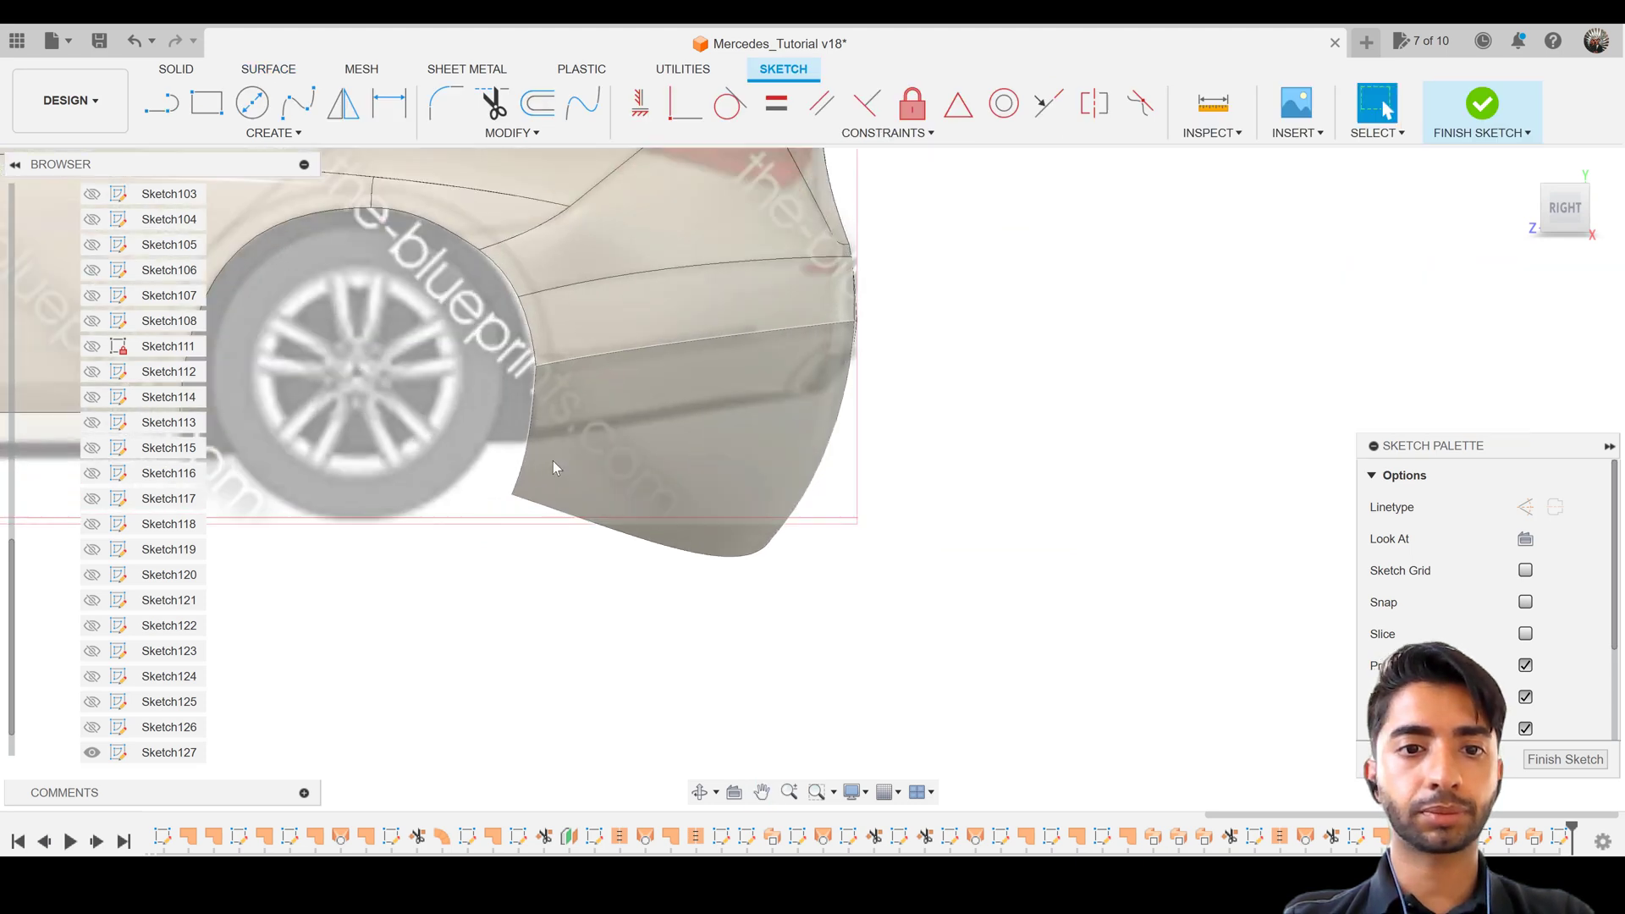
pyautogui.click(298, 105)
pyautogui.scroll(2, 496, 429)
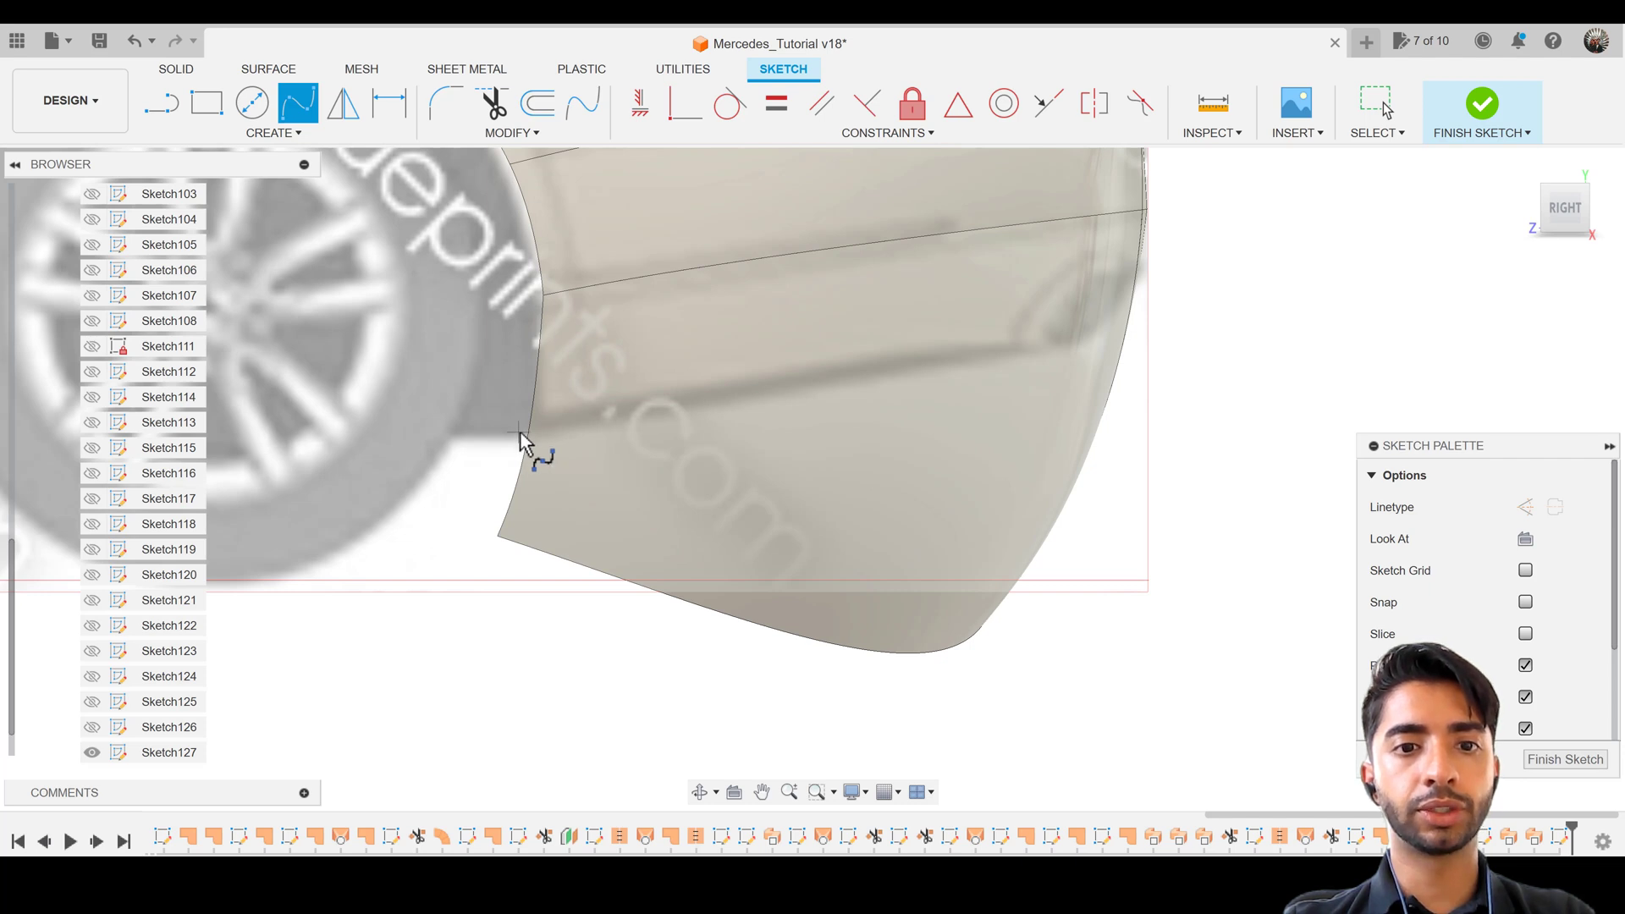
pyautogui.click(519, 433)
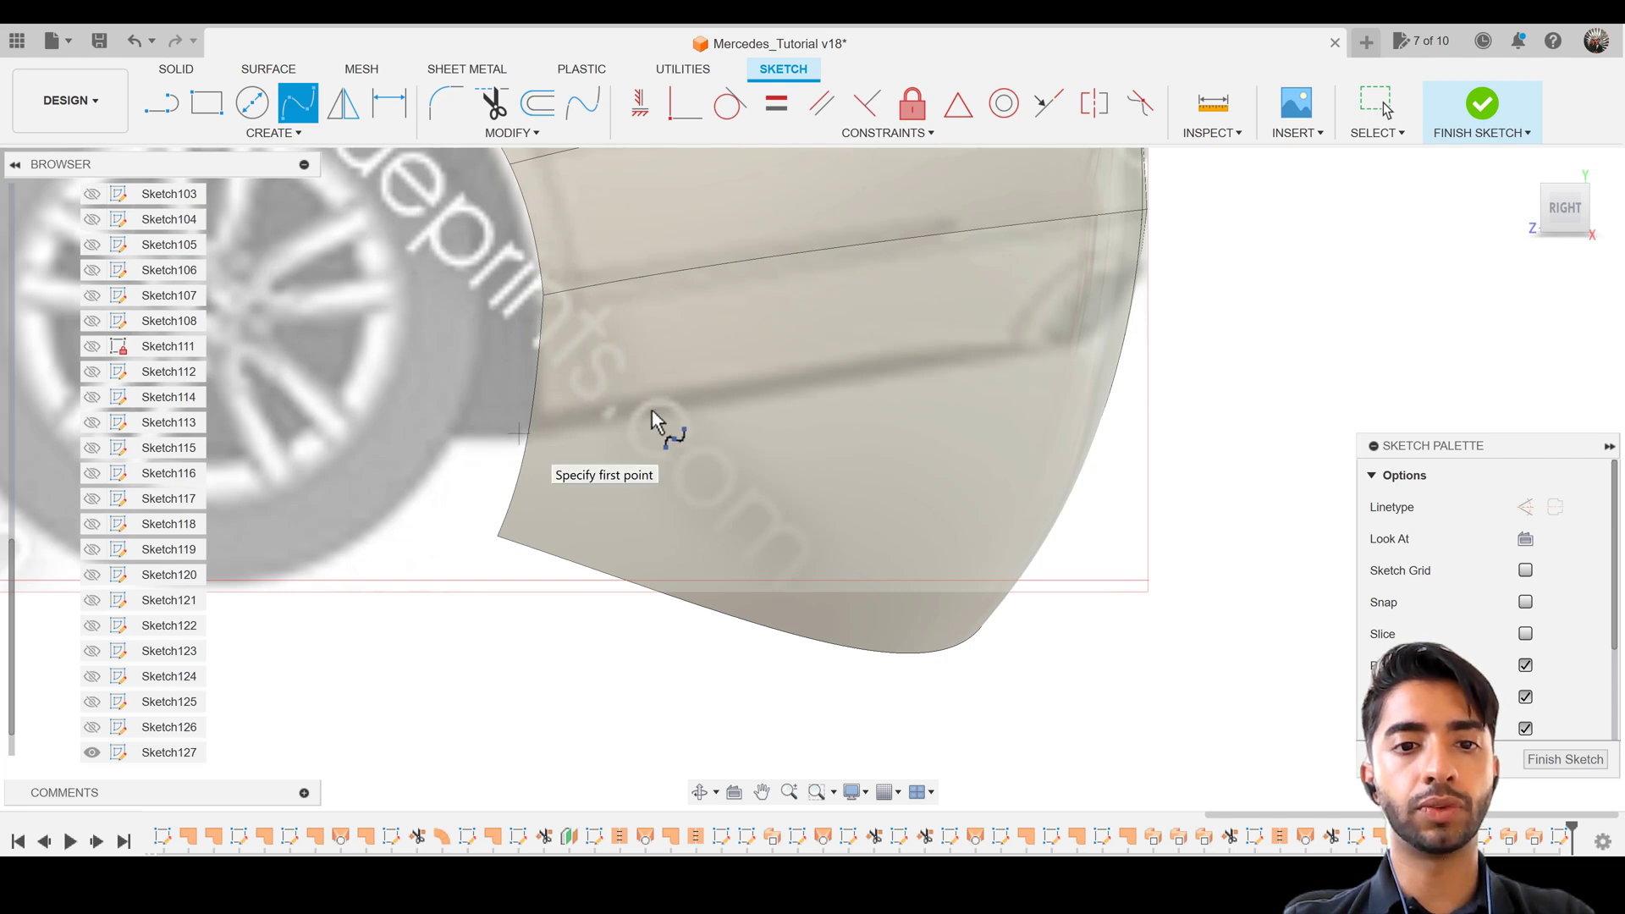
pyautogui.click(1034, 348)
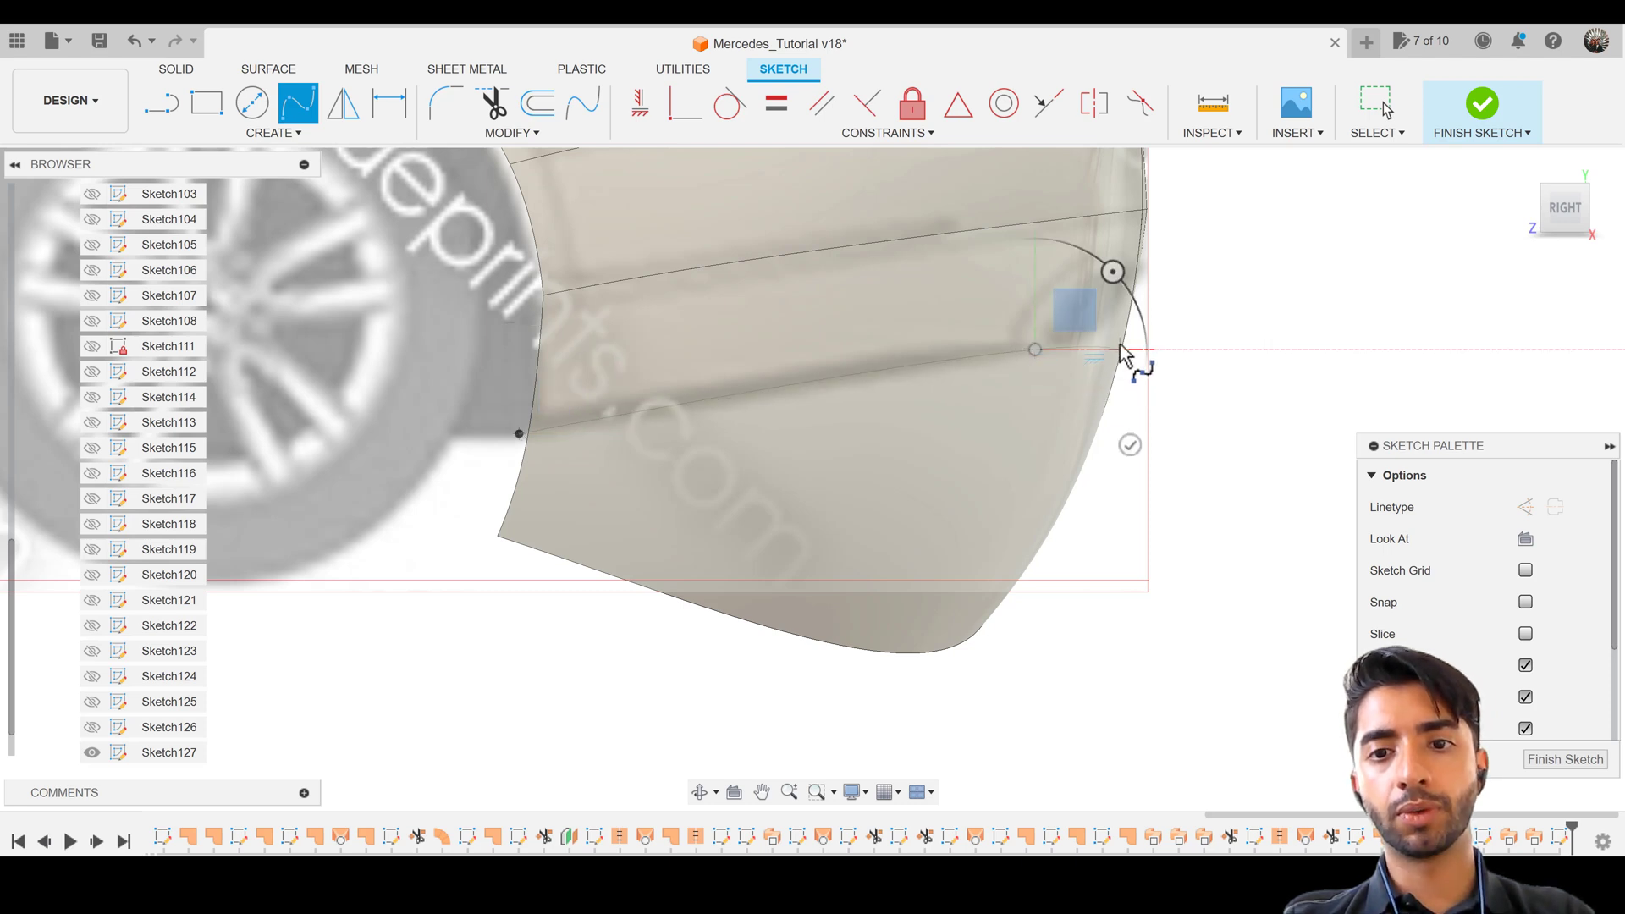
pyautogui.click(1128, 335)
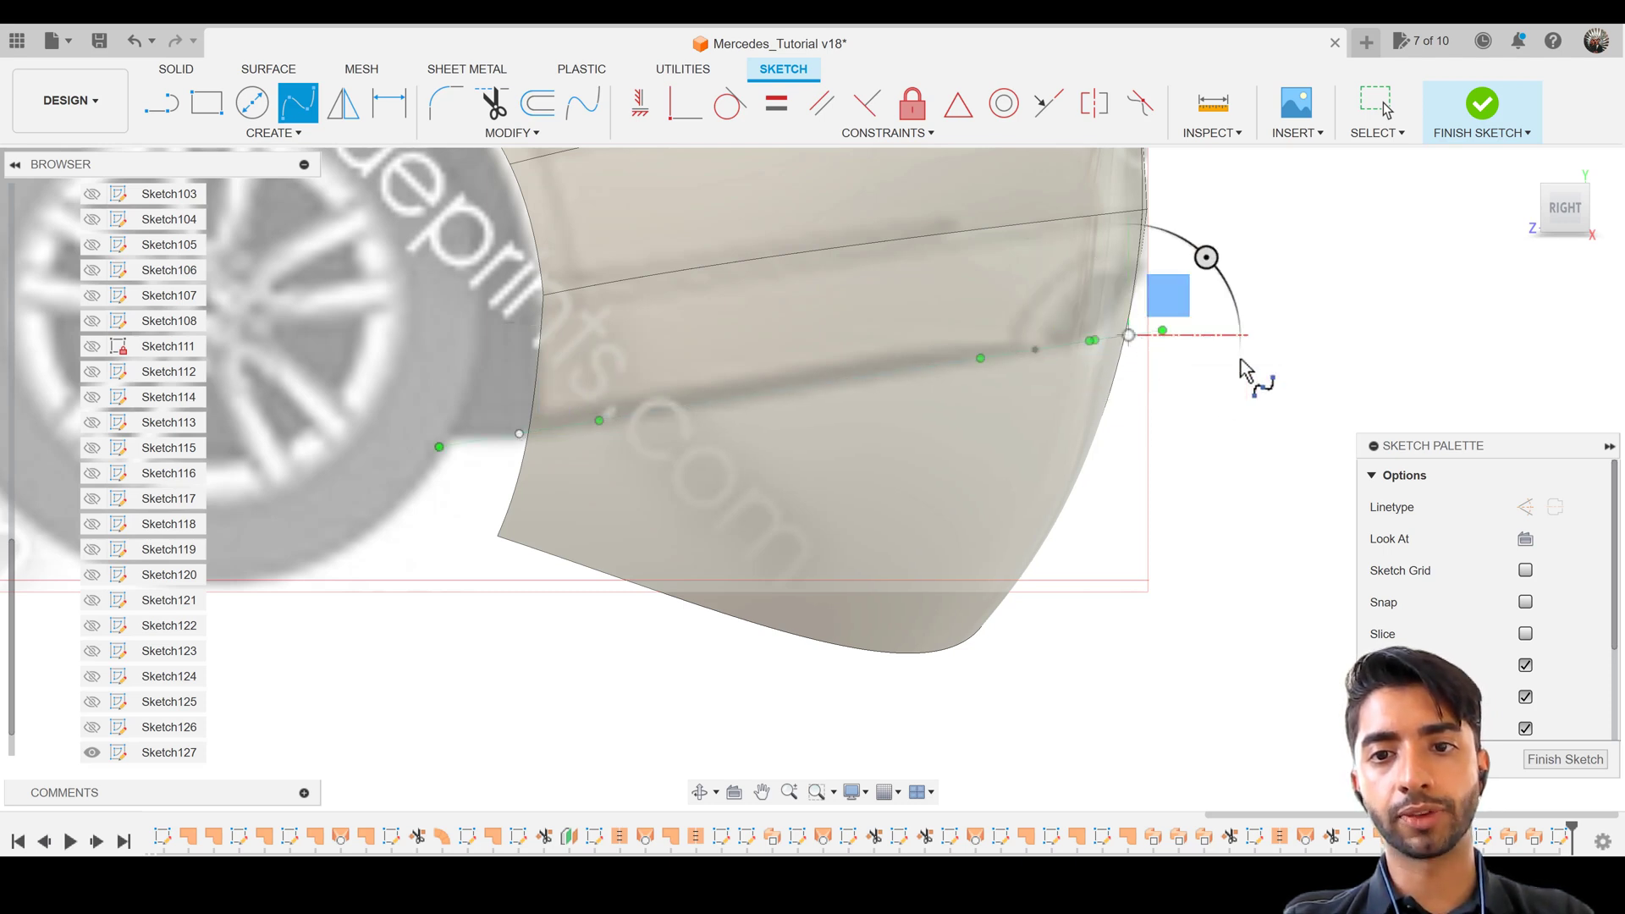
pyautogui.press('Escape')
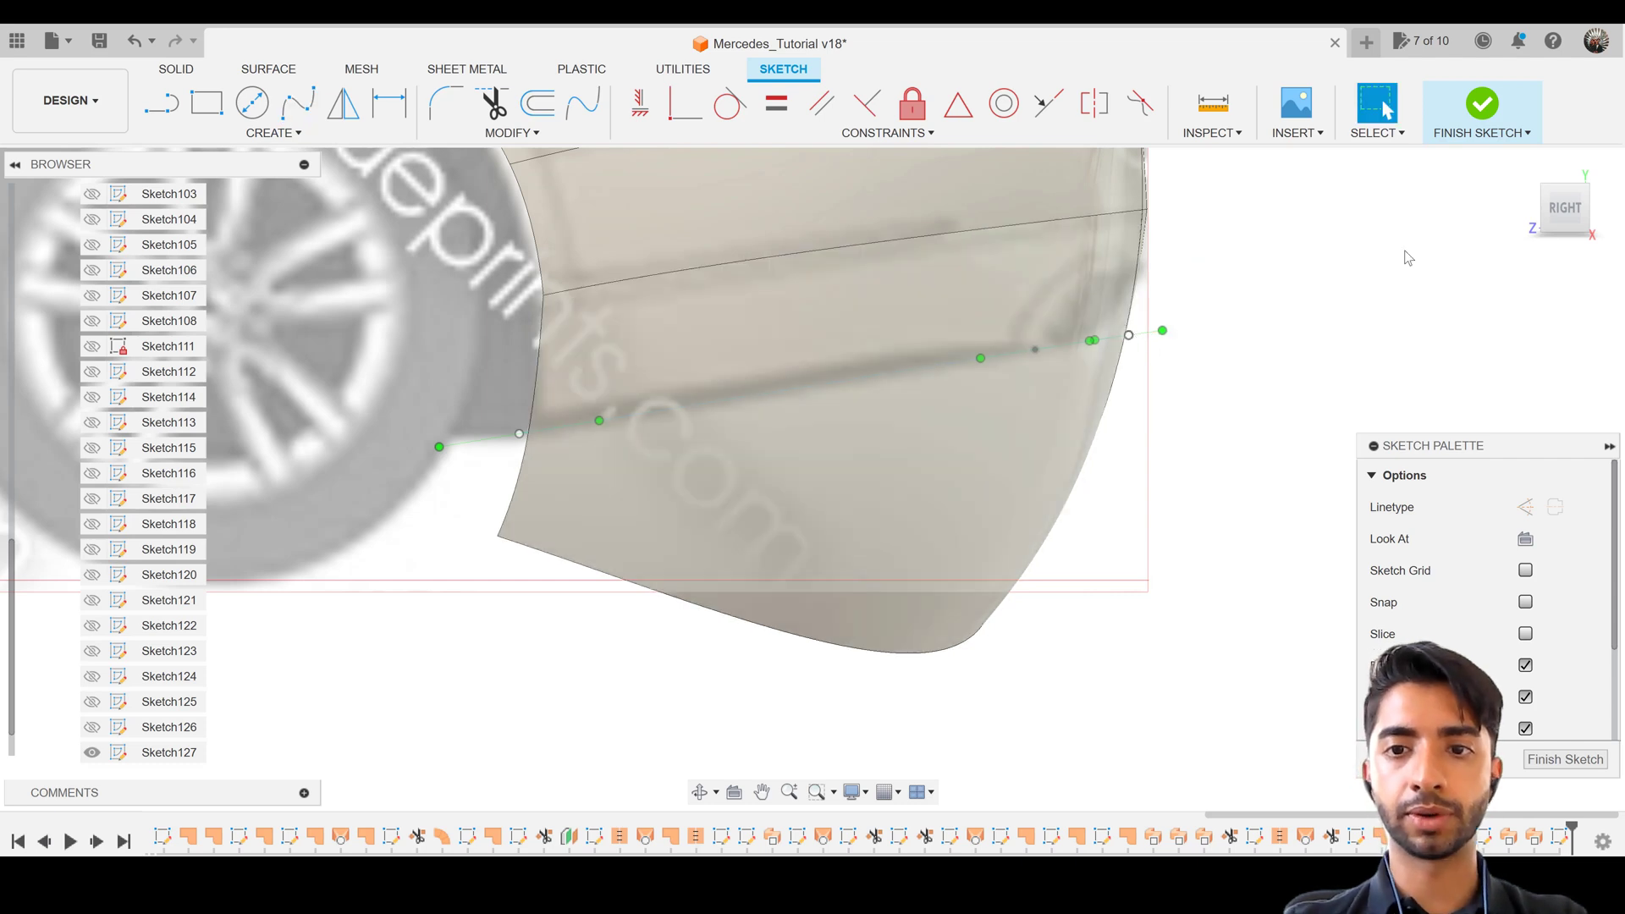
# Identify the spline's wheel-arch end point from the side and back views, and move it 875 mm in Z to the outer bumper side
pyautogui.click(1574, 222)
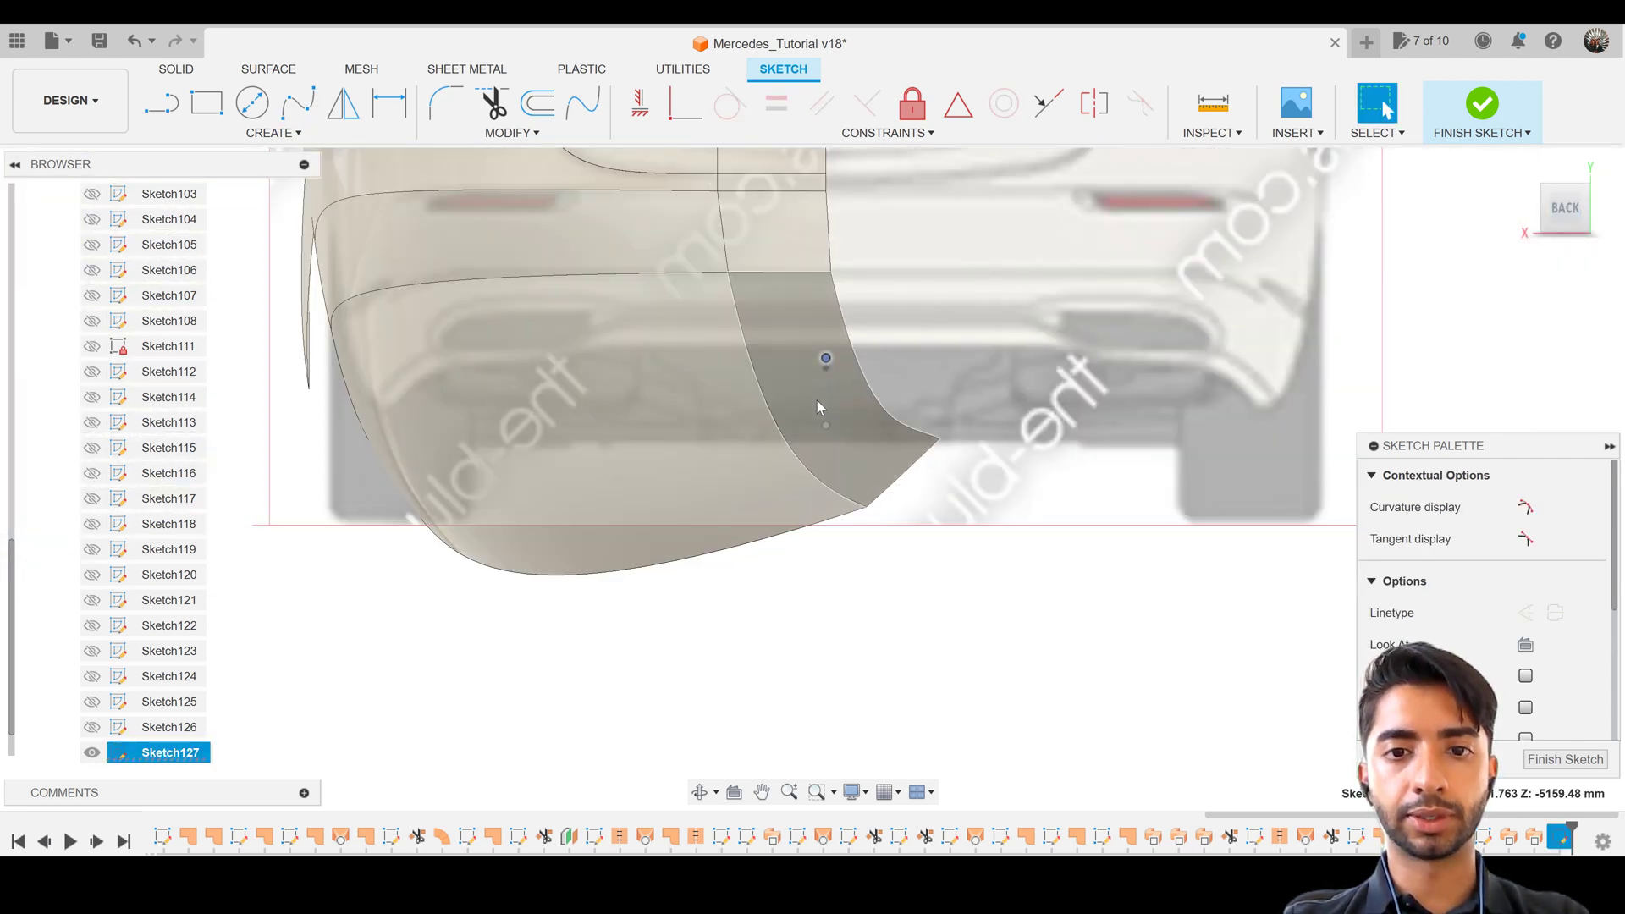
pyautogui.click(838, 362)
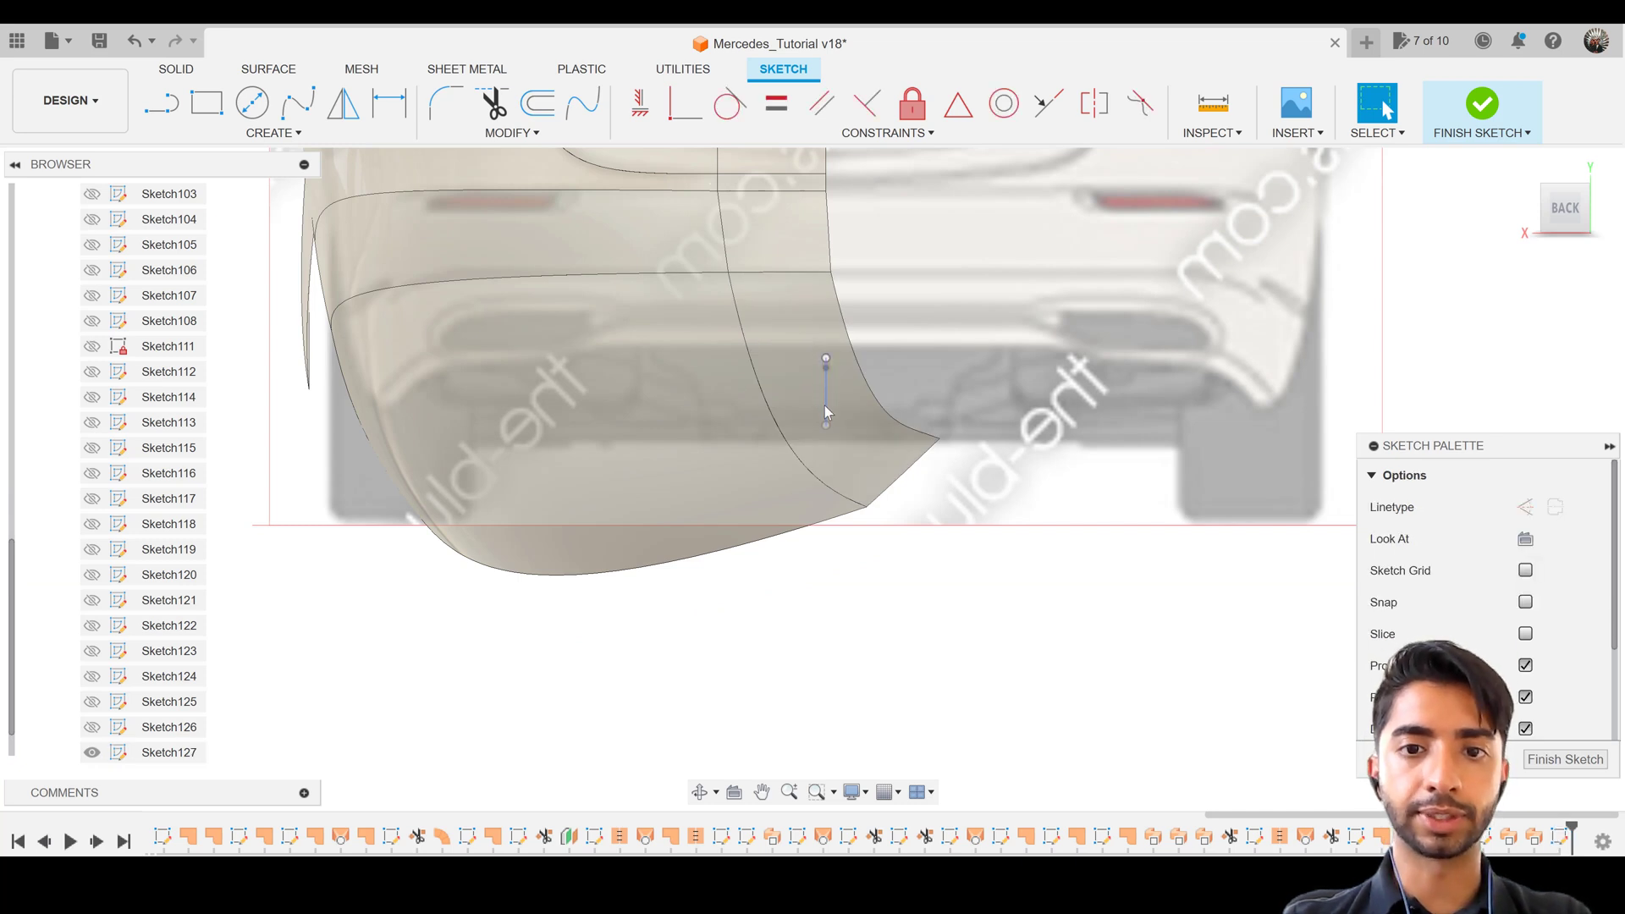
pyautogui.click(941, 428)
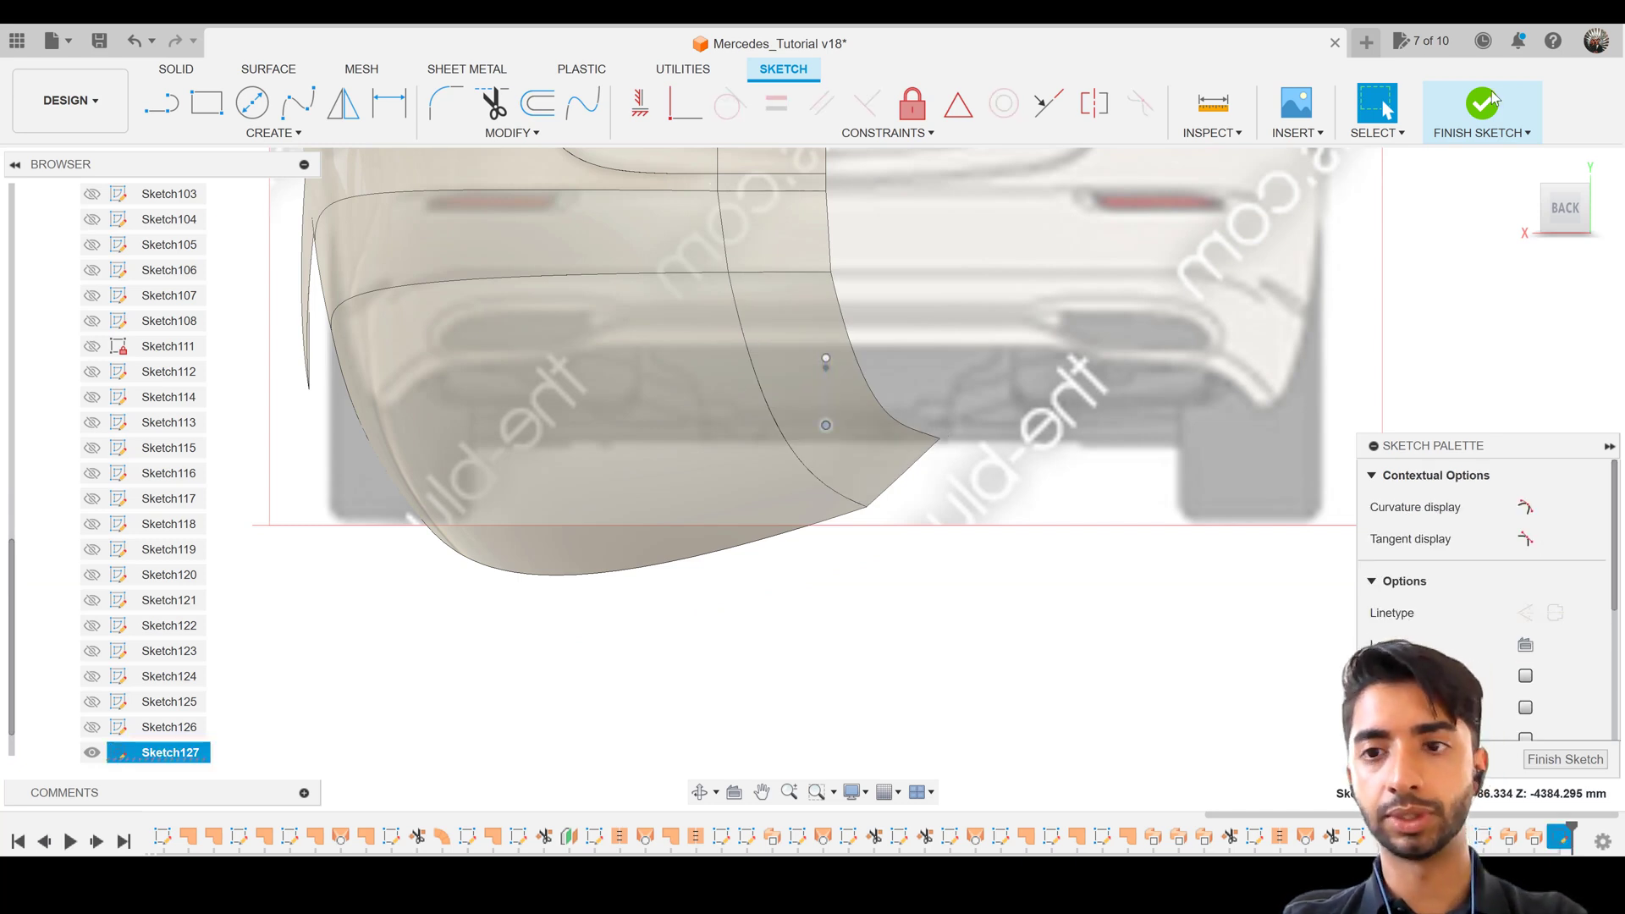
pyautogui.click(1536, 215)
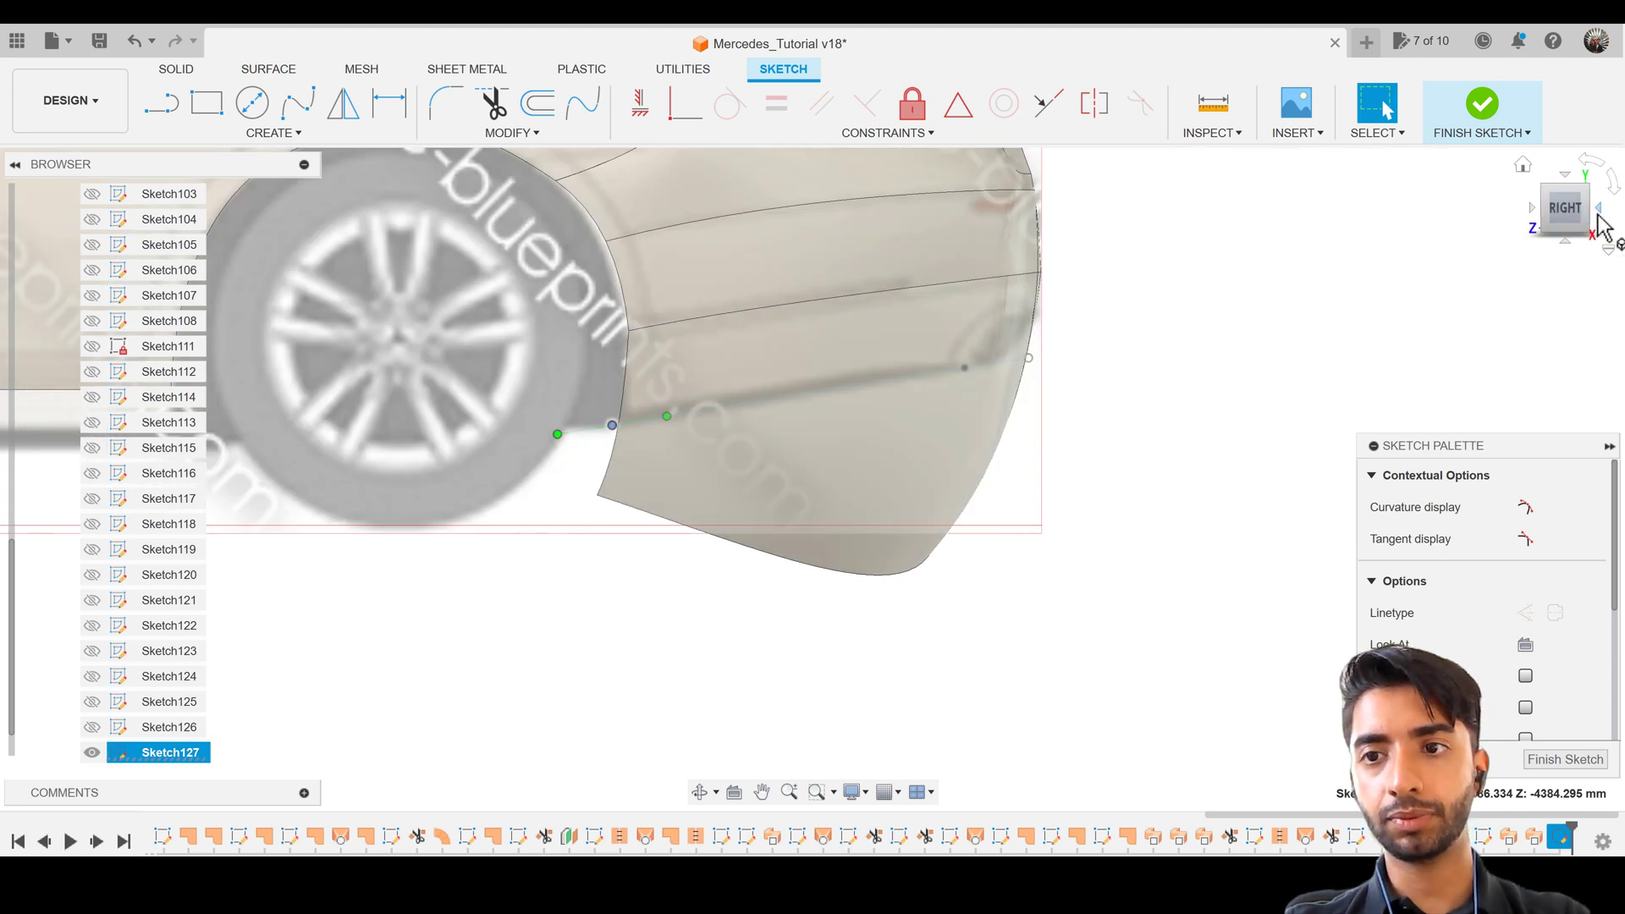
pyautogui.click(1598, 211)
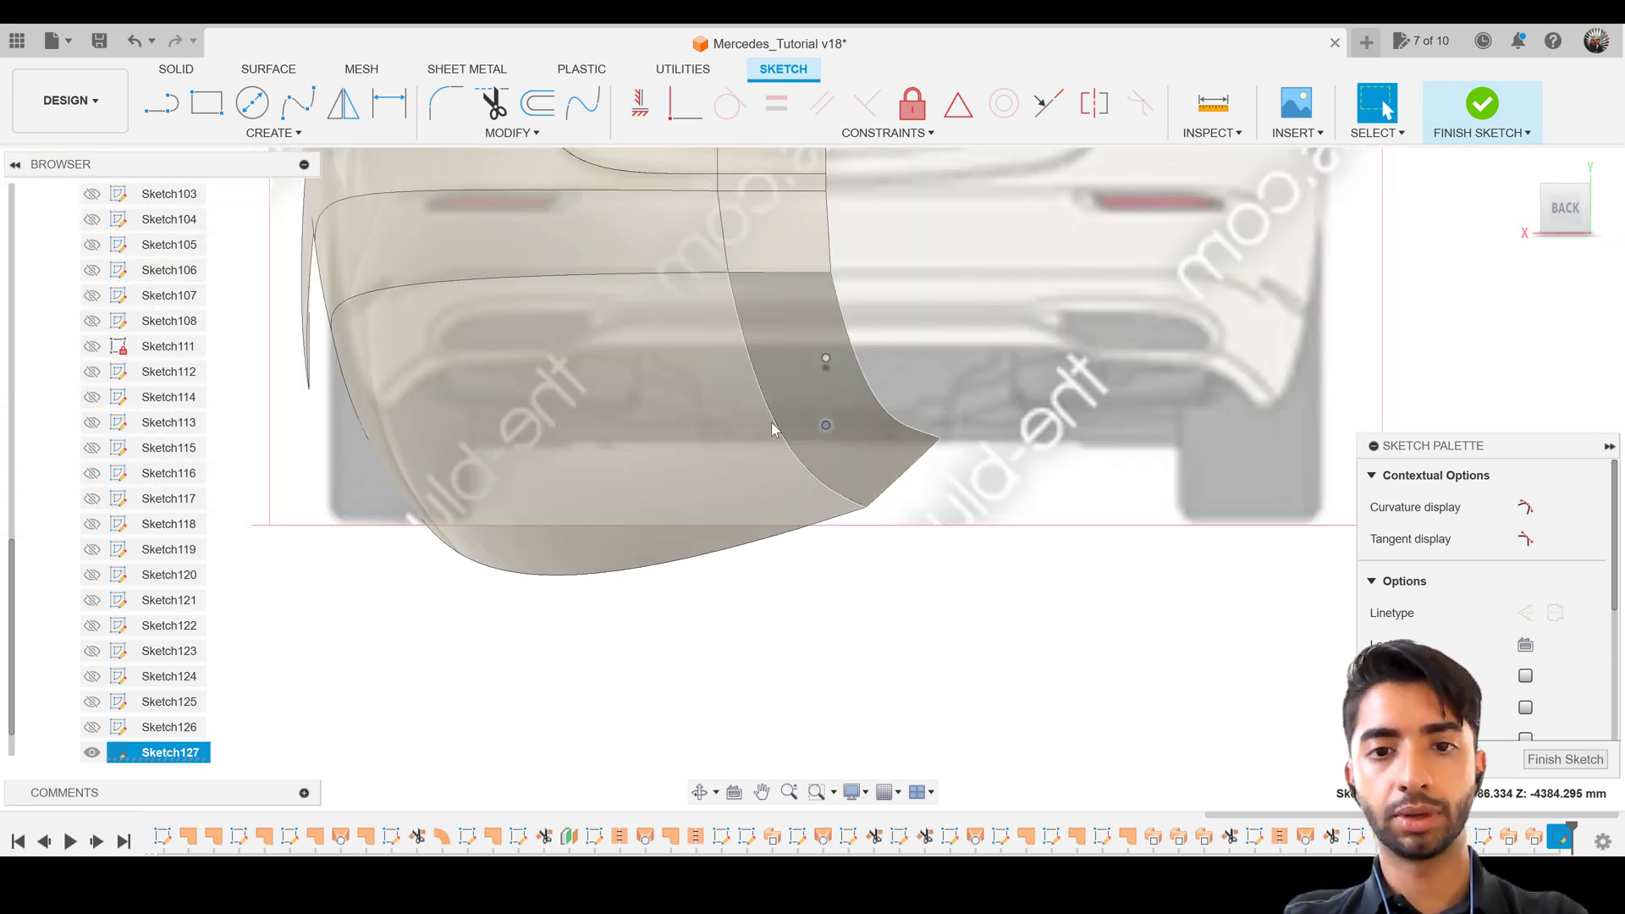
pyautogui.click(770, 427)
pyautogui.press('m')
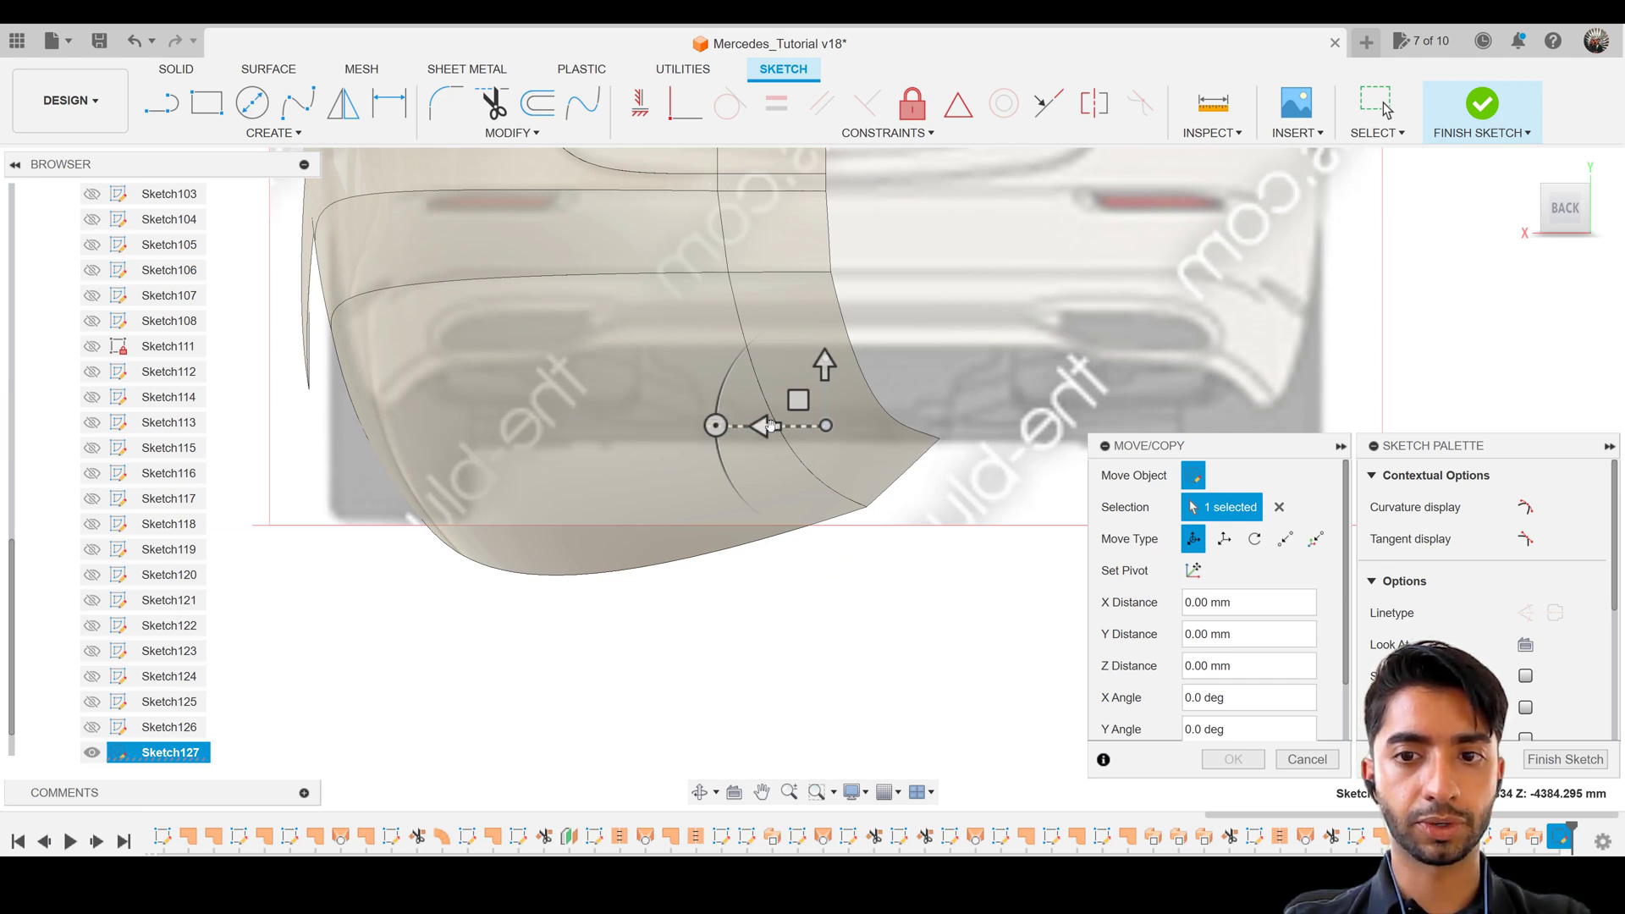
pyautogui.moveTo(770, 427); pyautogui.dragTo(348, 433)
pyautogui.scroll(2, 647, 506)
pyautogui.moveTo(744, 504); pyautogui.dragTo(1117, 518, button='middle')
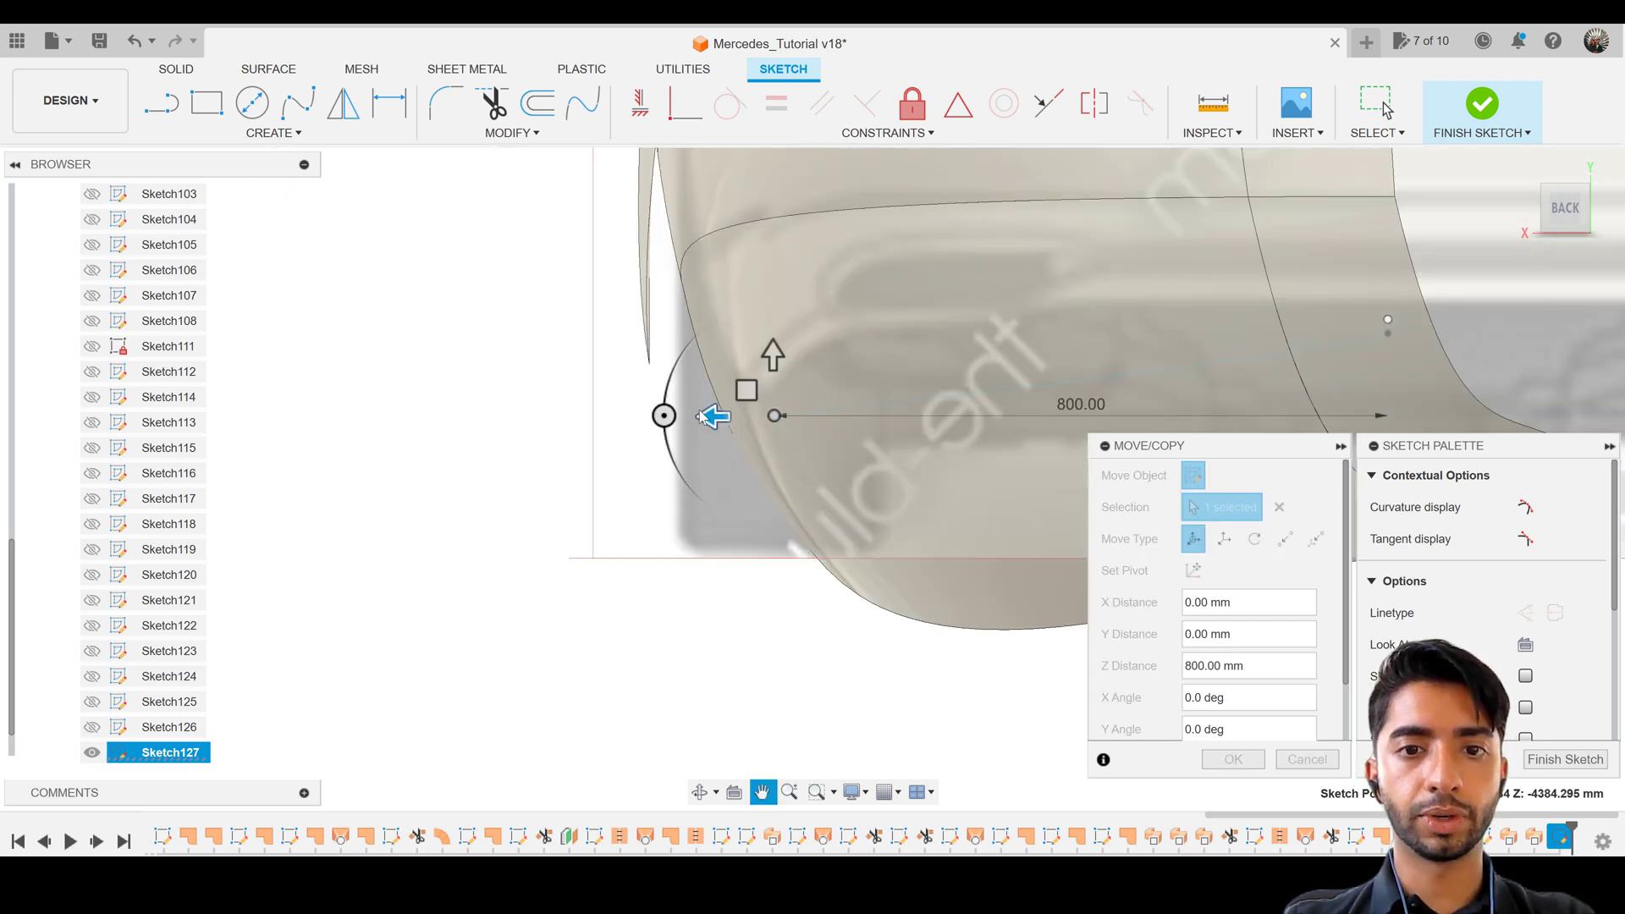
pyautogui.scroll(1, 727, 423)
pyautogui.moveTo(698, 417); pyautogui.dragTo(666, 416)
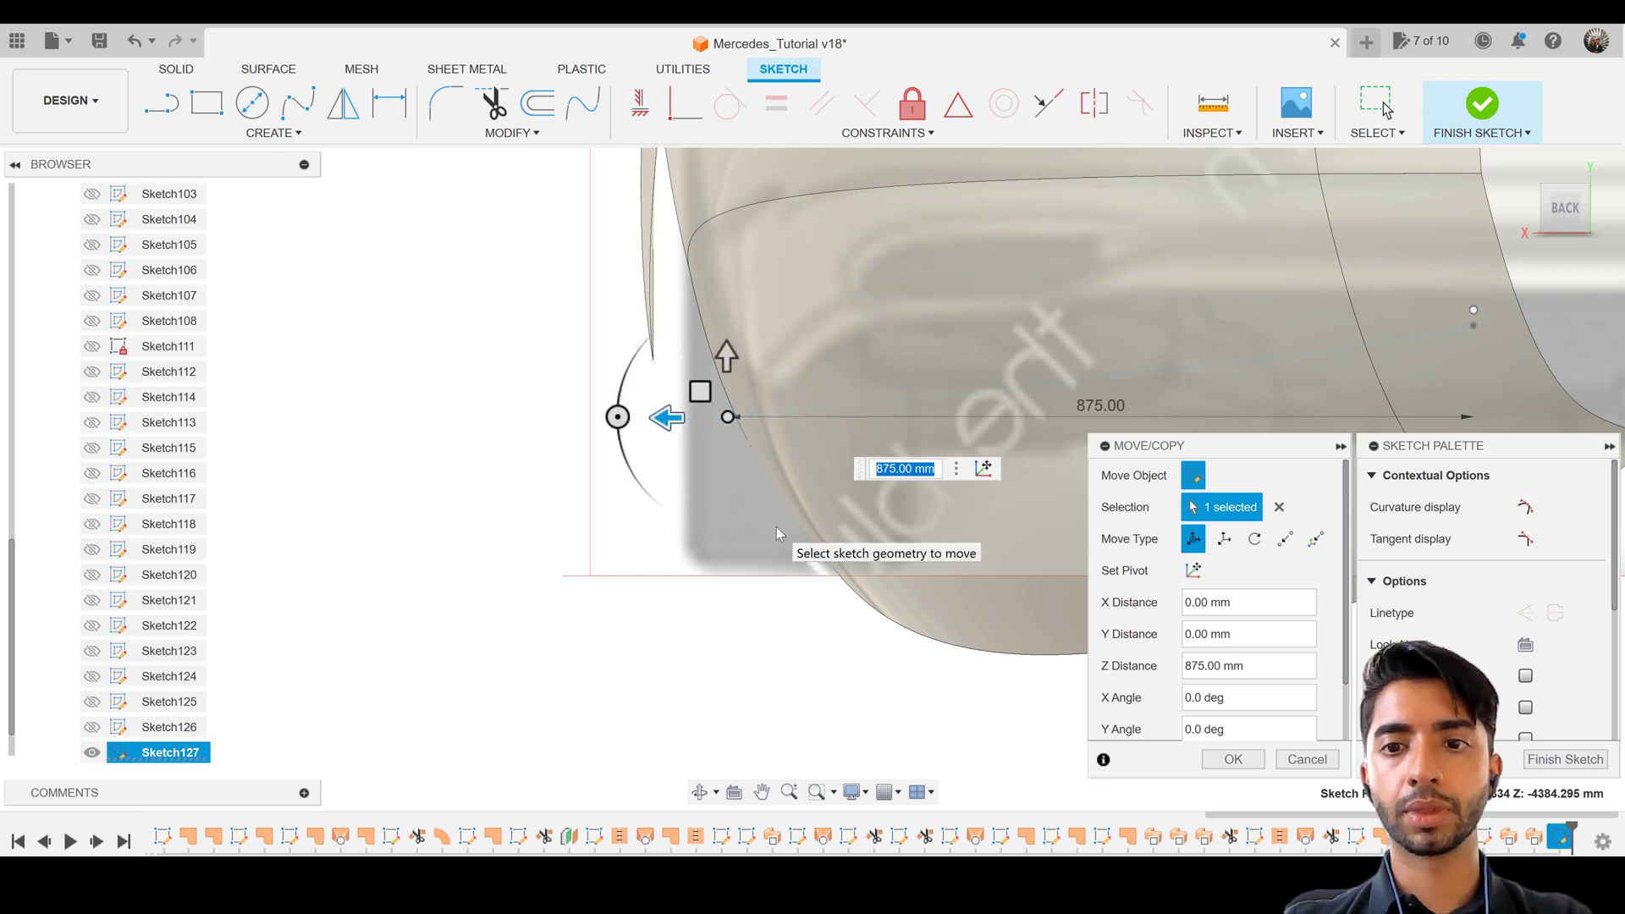
pyautogui.scroll(-3, 775, 526)
pyautogui.moveTo(637, 329); pyautogui.dragTo(392, 288, button='middle')
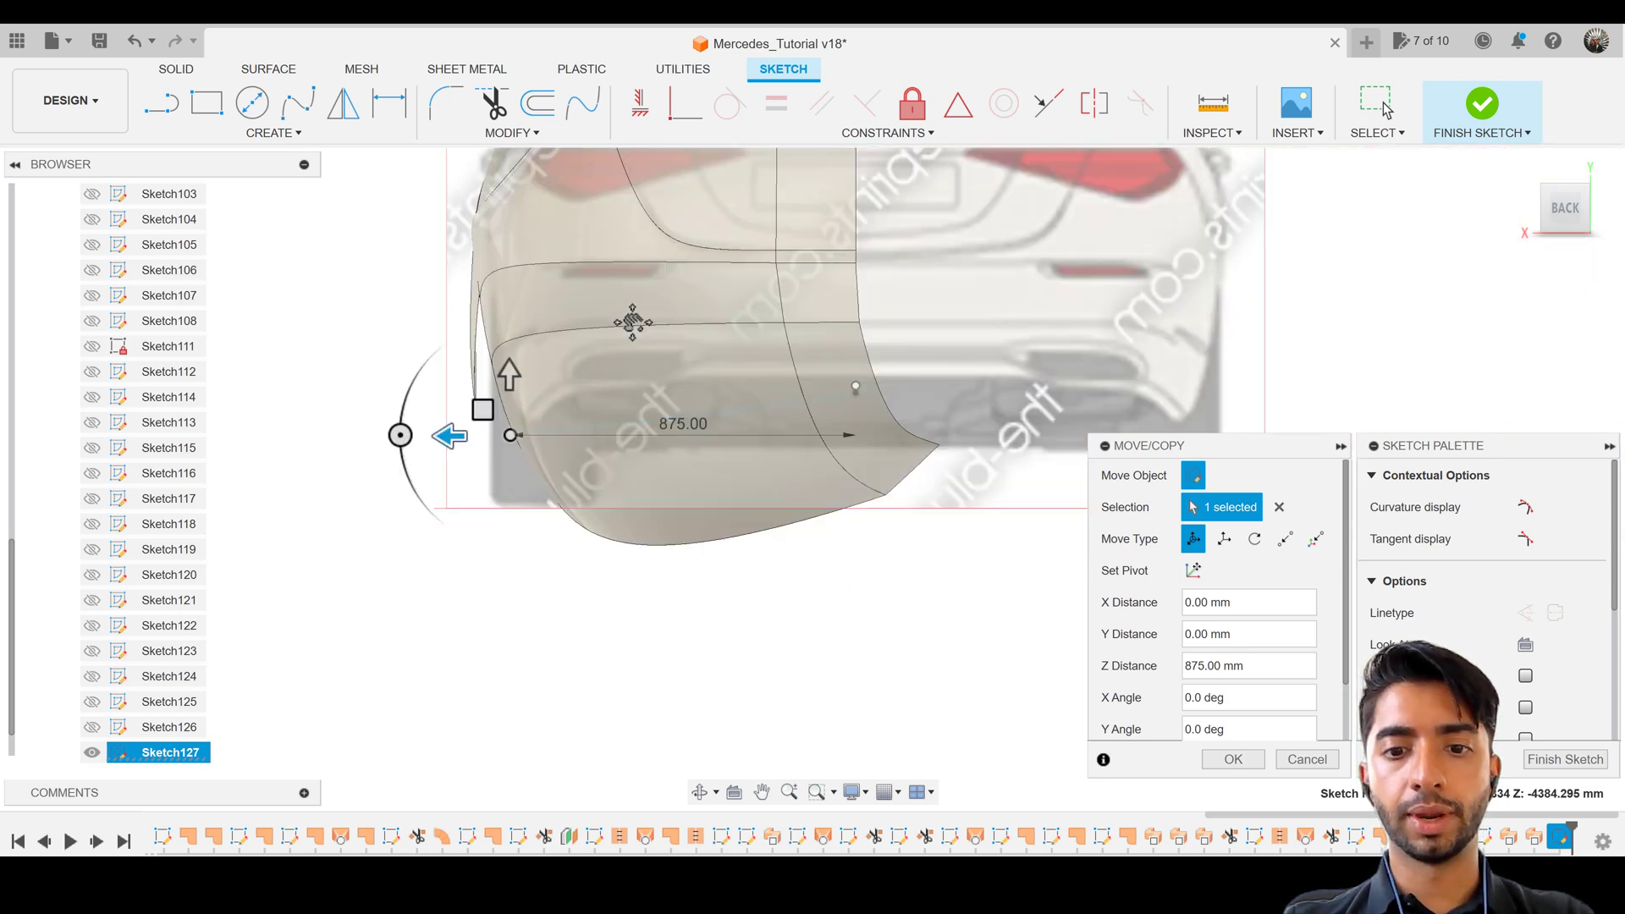
pyautogui.scroll(4, 713, 379)
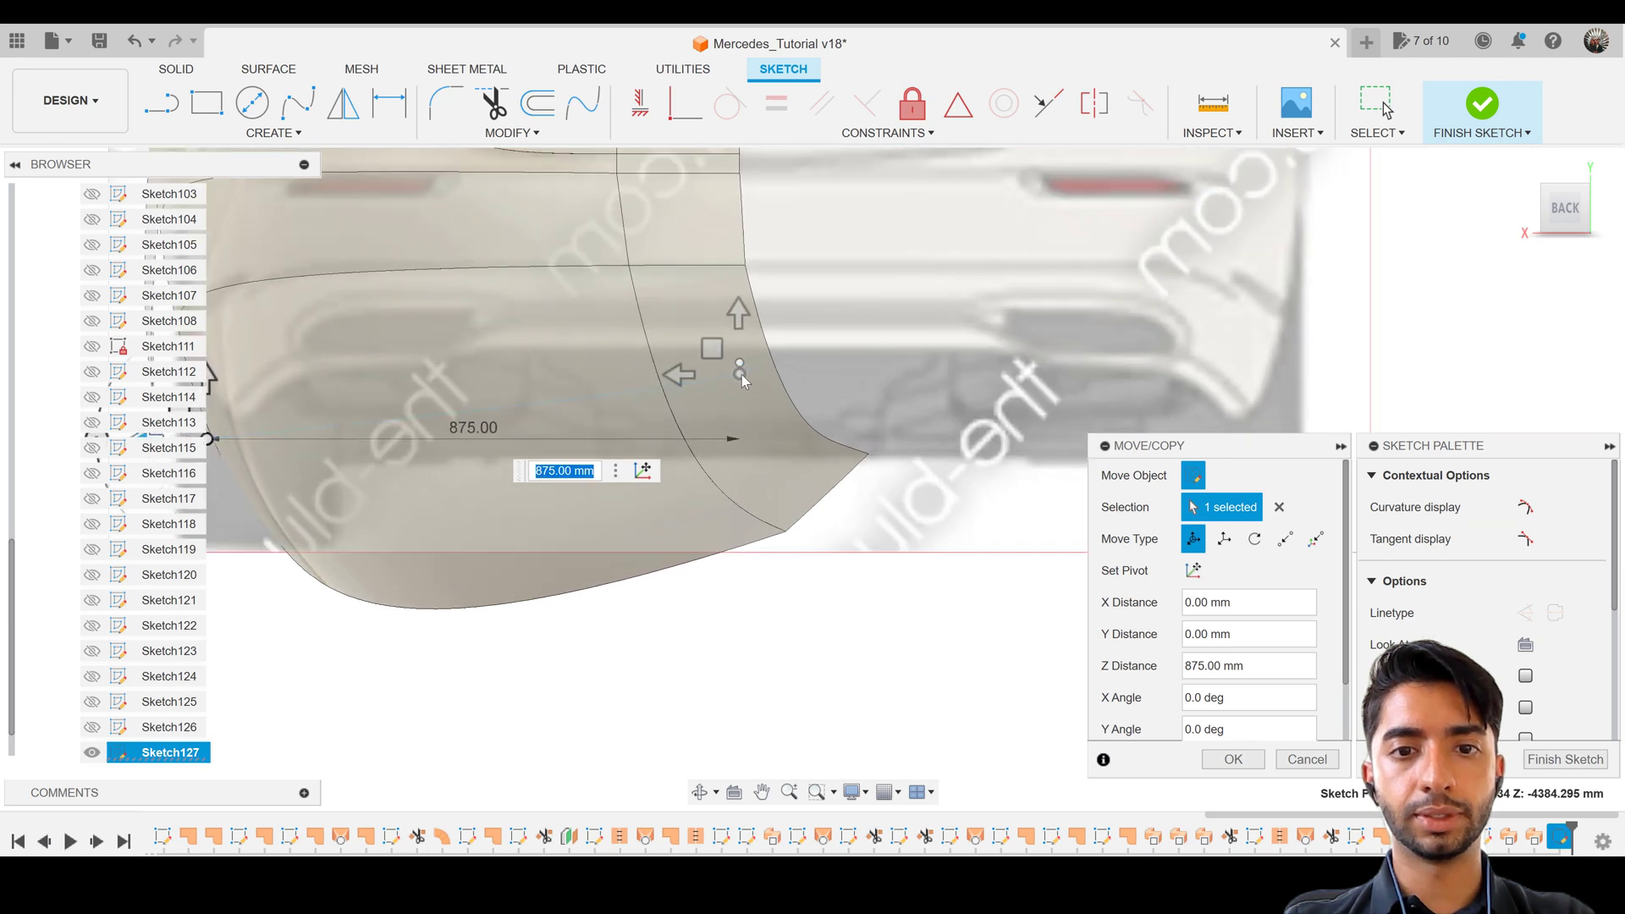
pyautogui.press('Return')
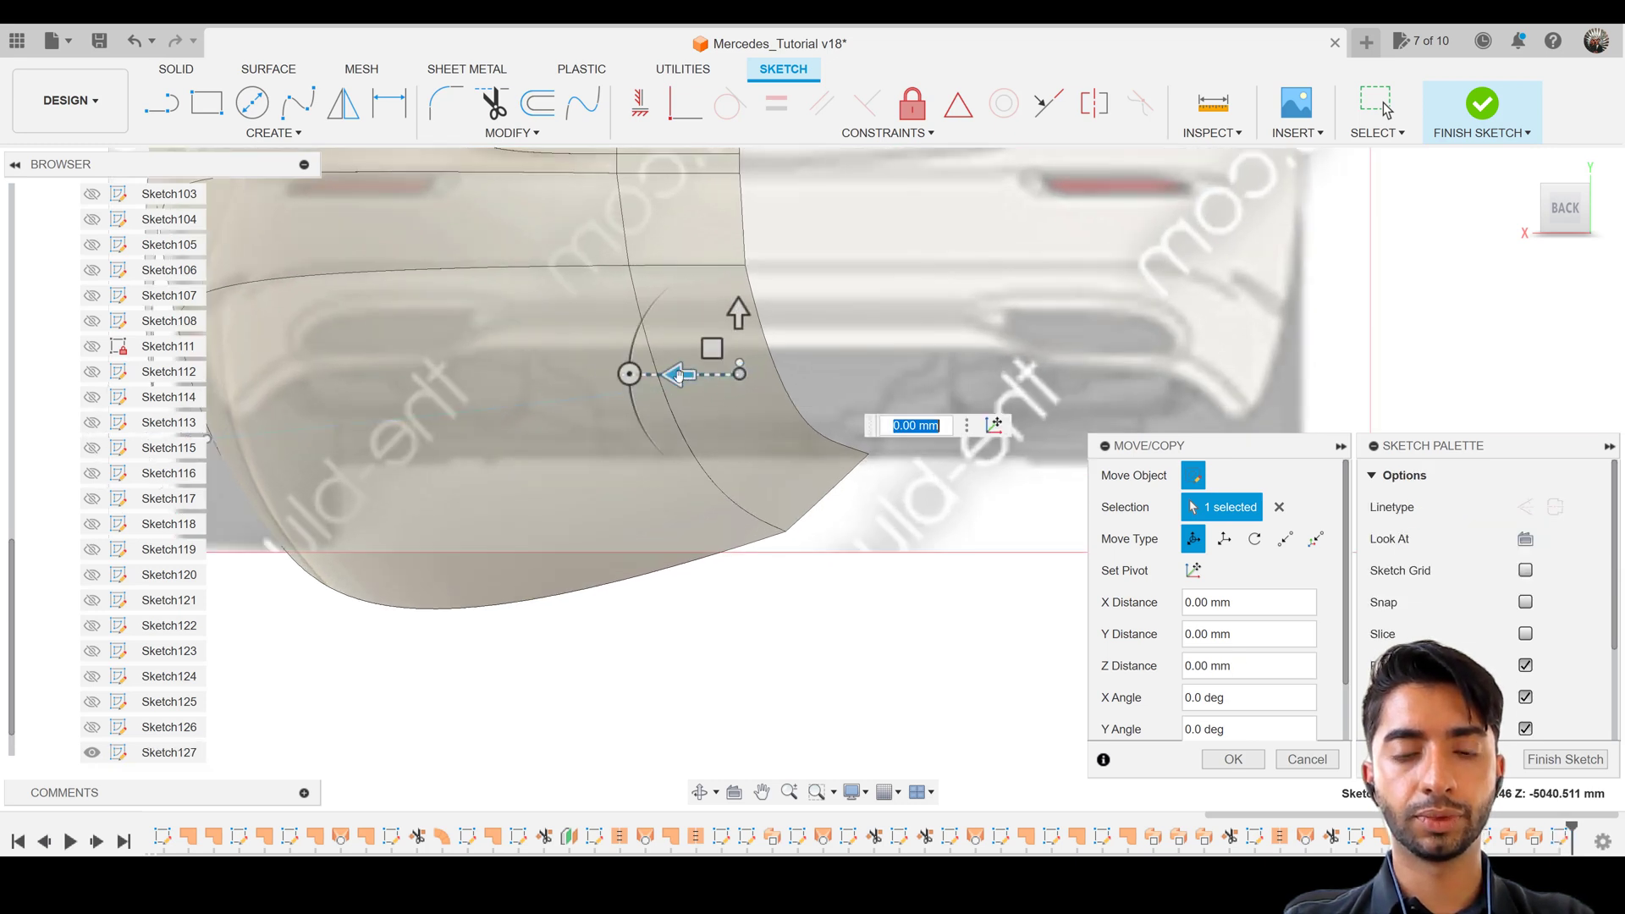
# Move the spline's middle point 625 mm in Z so the curve follows the bumper's corner in the back view
pyautogui.moveTo(689, 374); pyautogui.dragTo(351, 375)
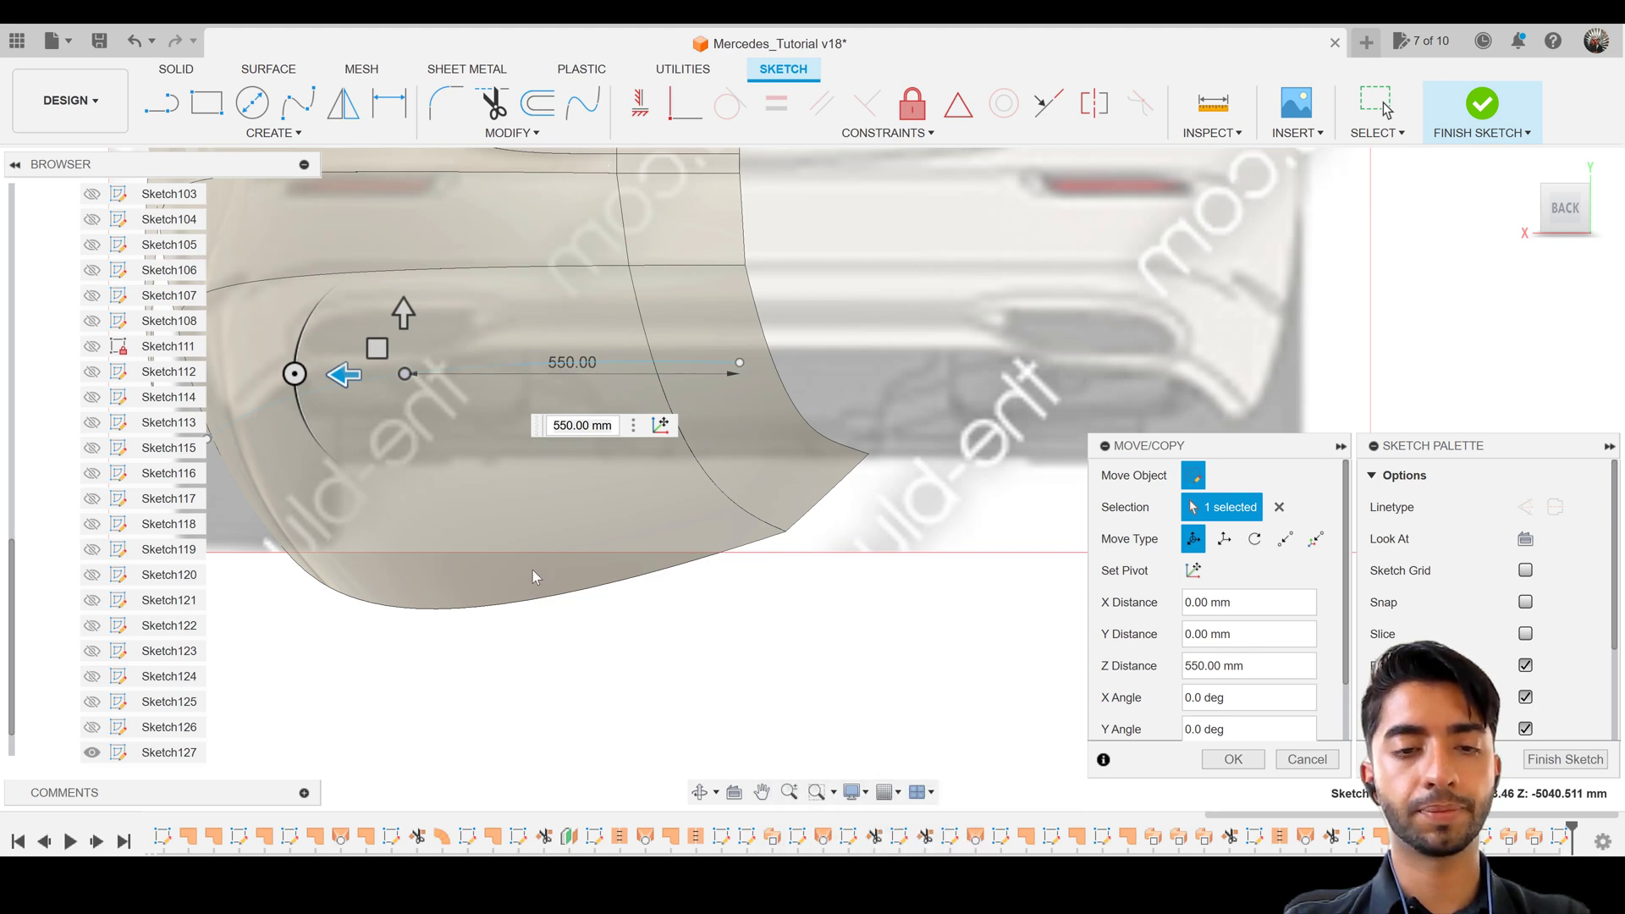
pyautogui.moveTo(535, 577); pyautogui.dragTo(744, 623, button='middle')
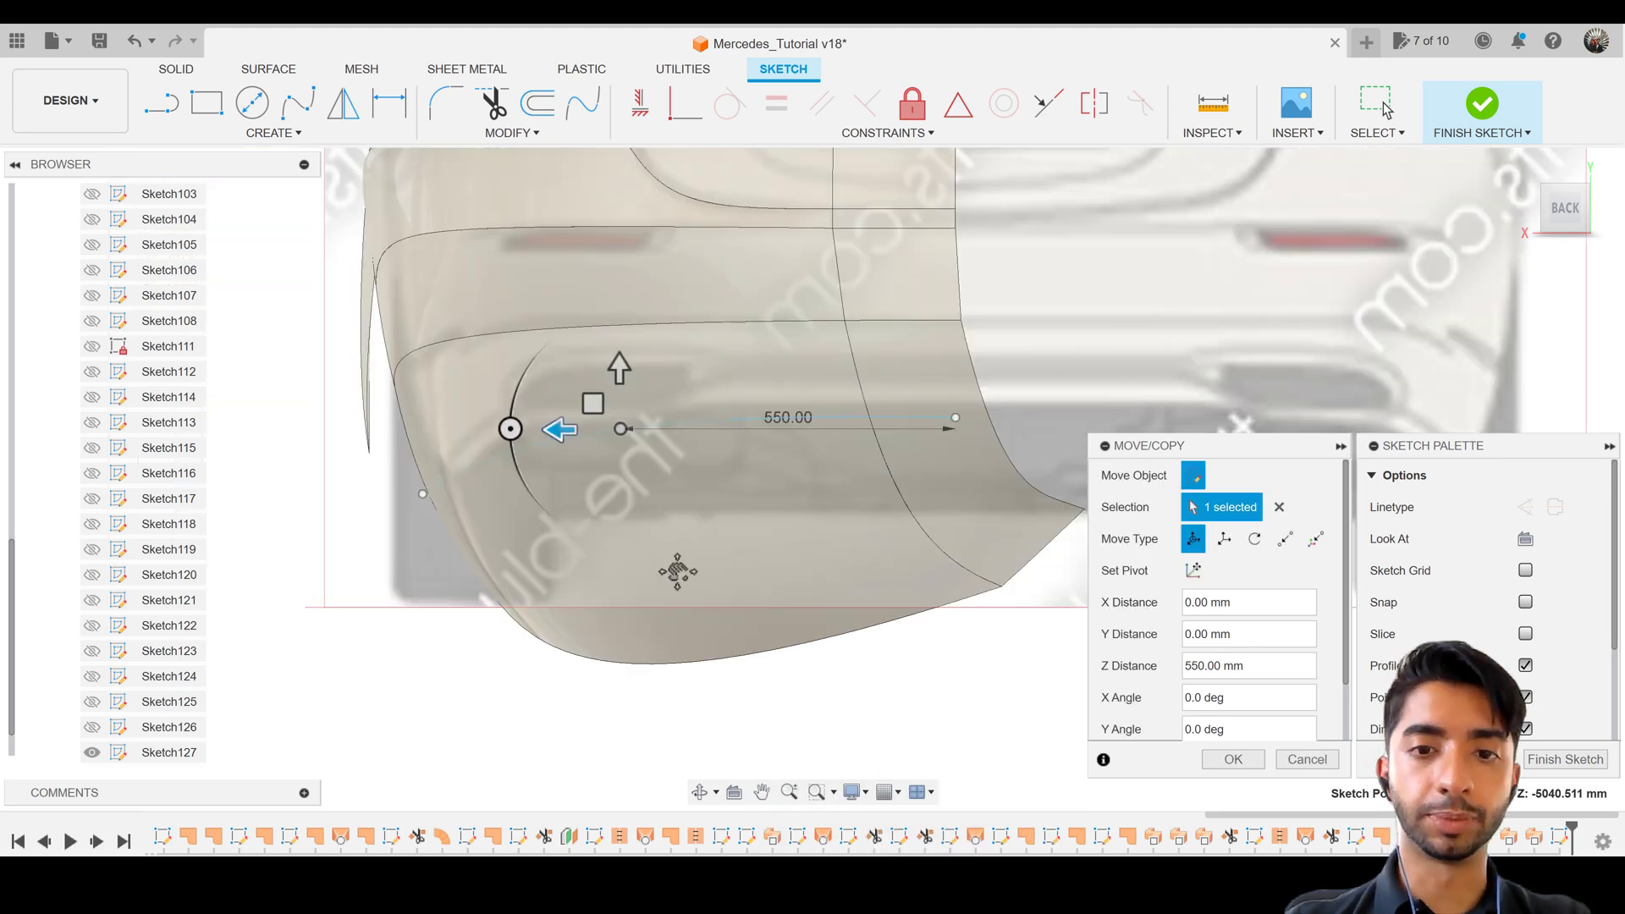
pyautogui.scroll(1, 677, 572)
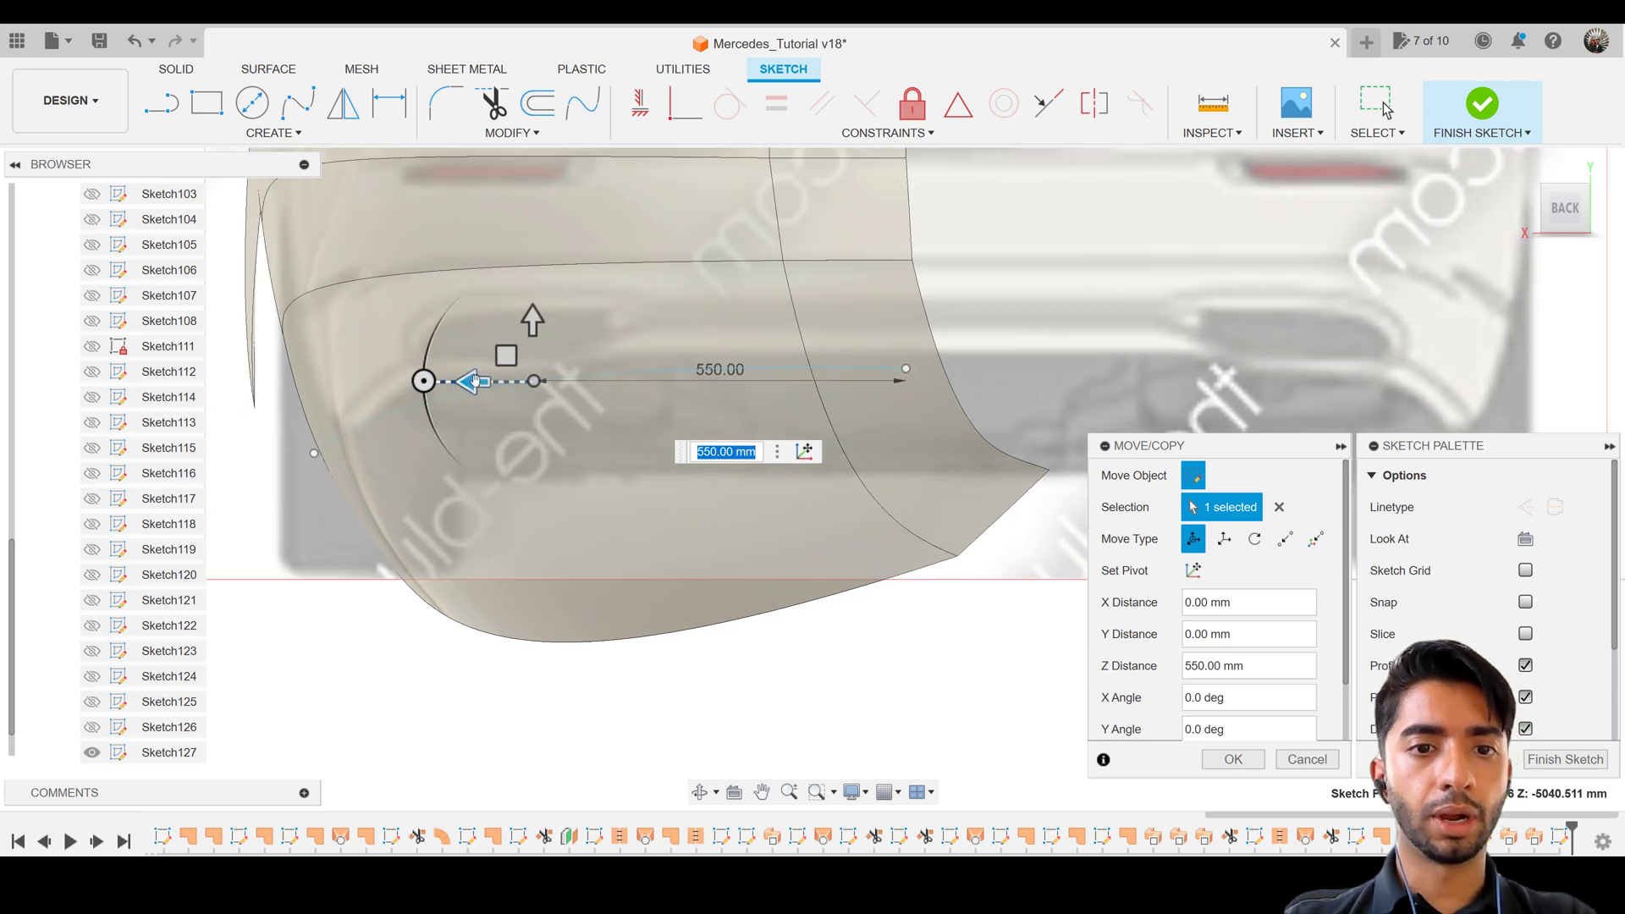
pyautogui.moveTo(475, 380); pyautogui.dragTo(422, 371)
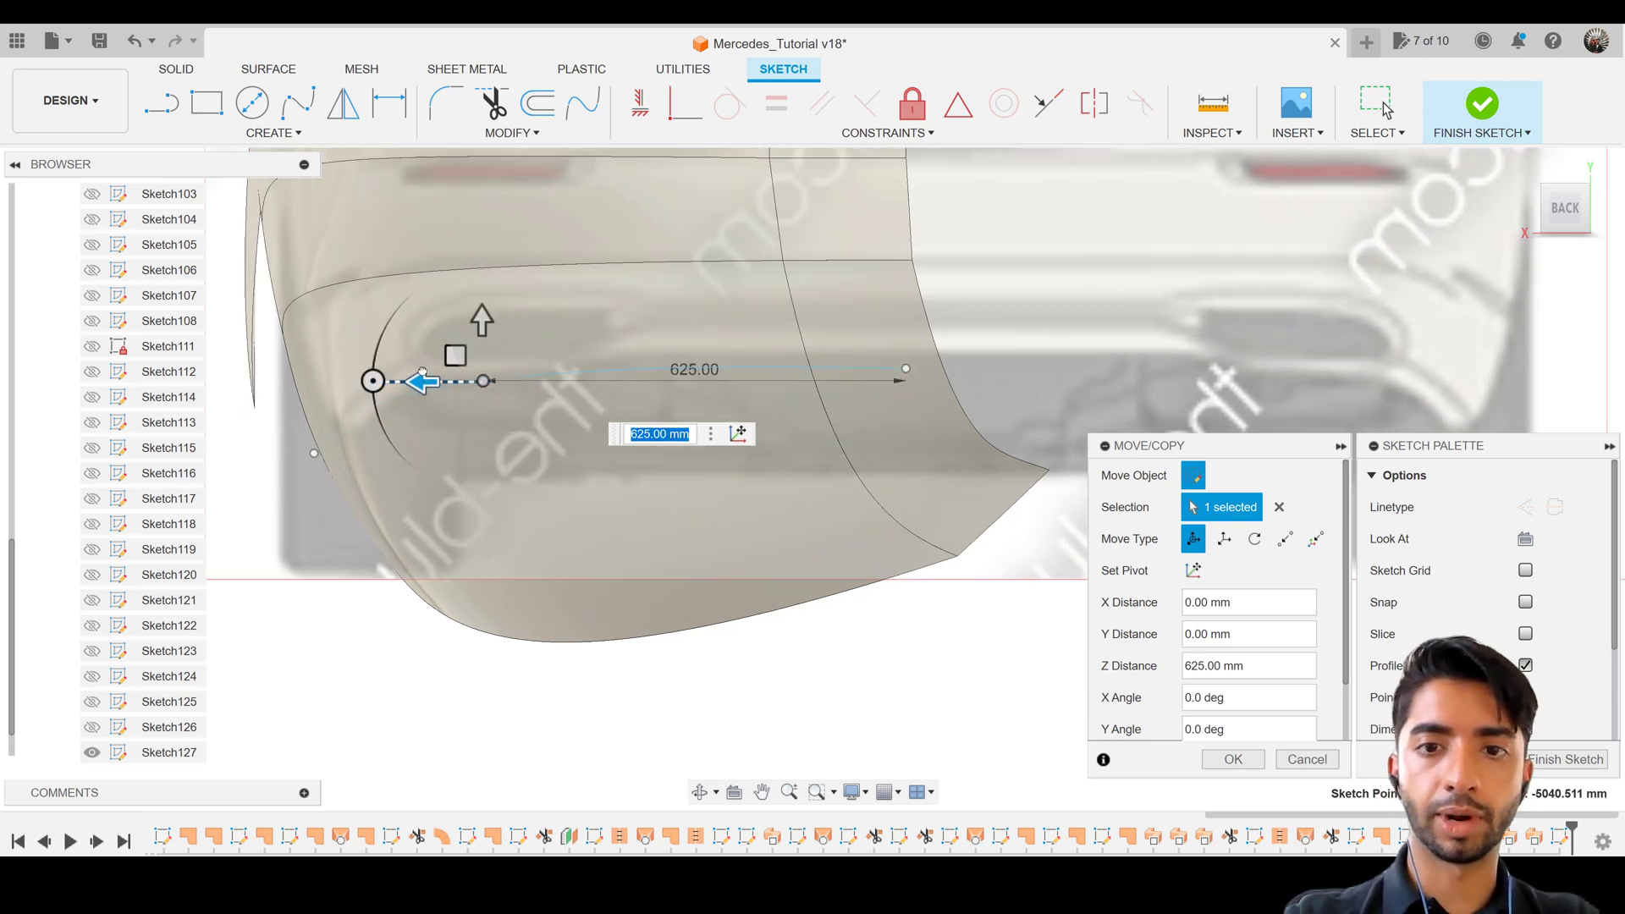
pyautogui.press('Return')
# Move the spline's rear end point across the car's centre line, beyond the edge of the lower bumper surface
pyautogui.click(906, 369)
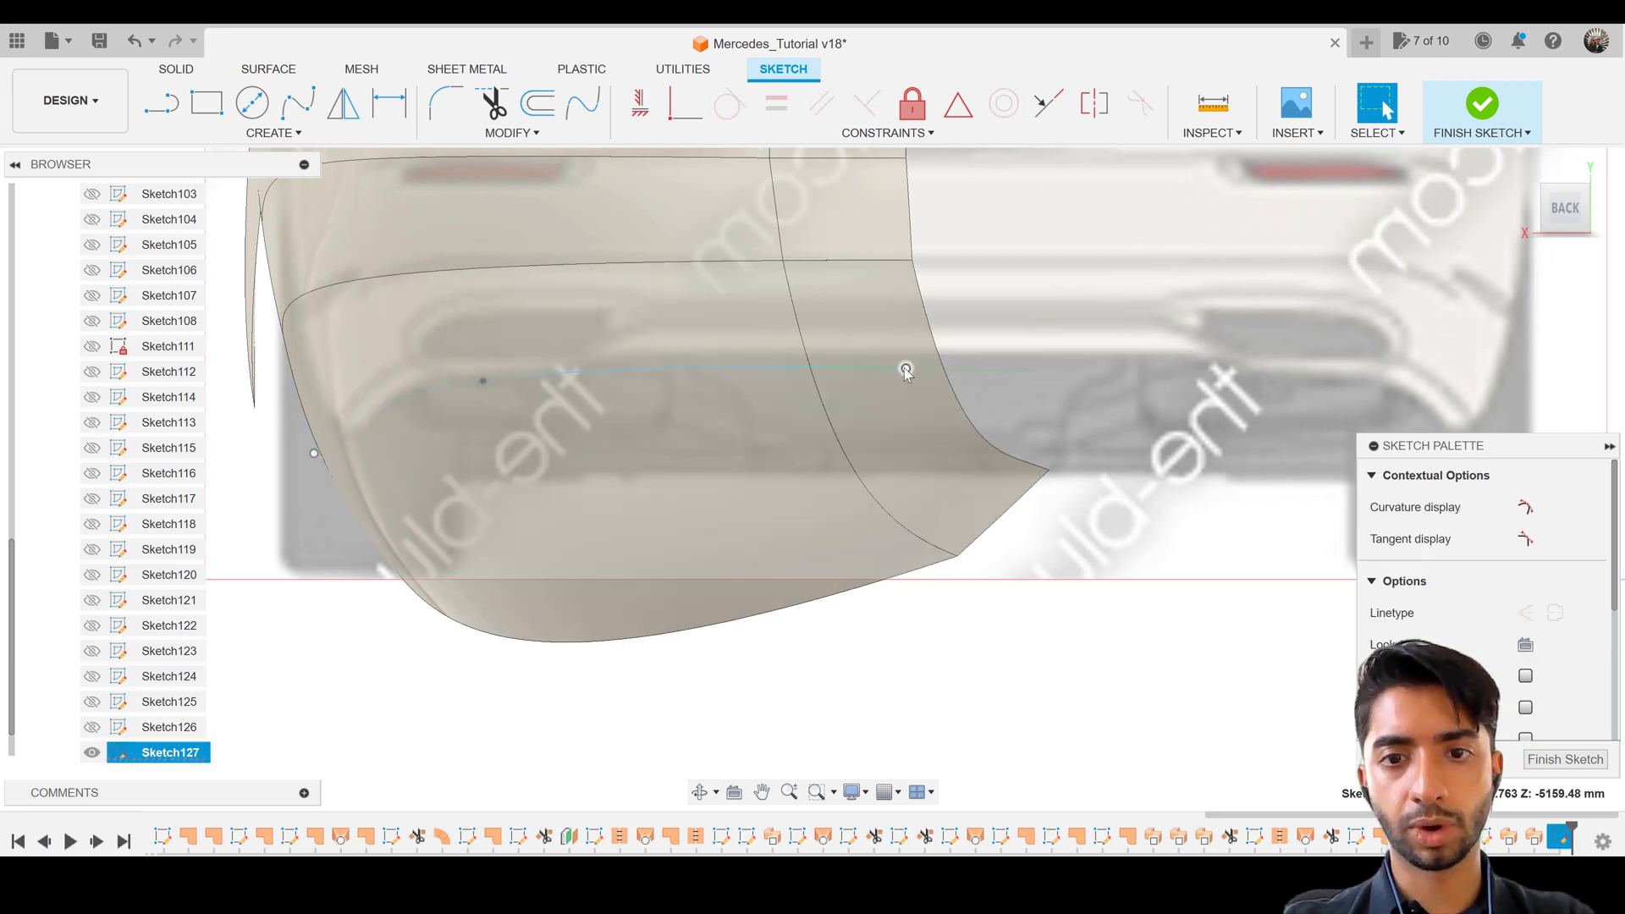
pyautogui.press('m')
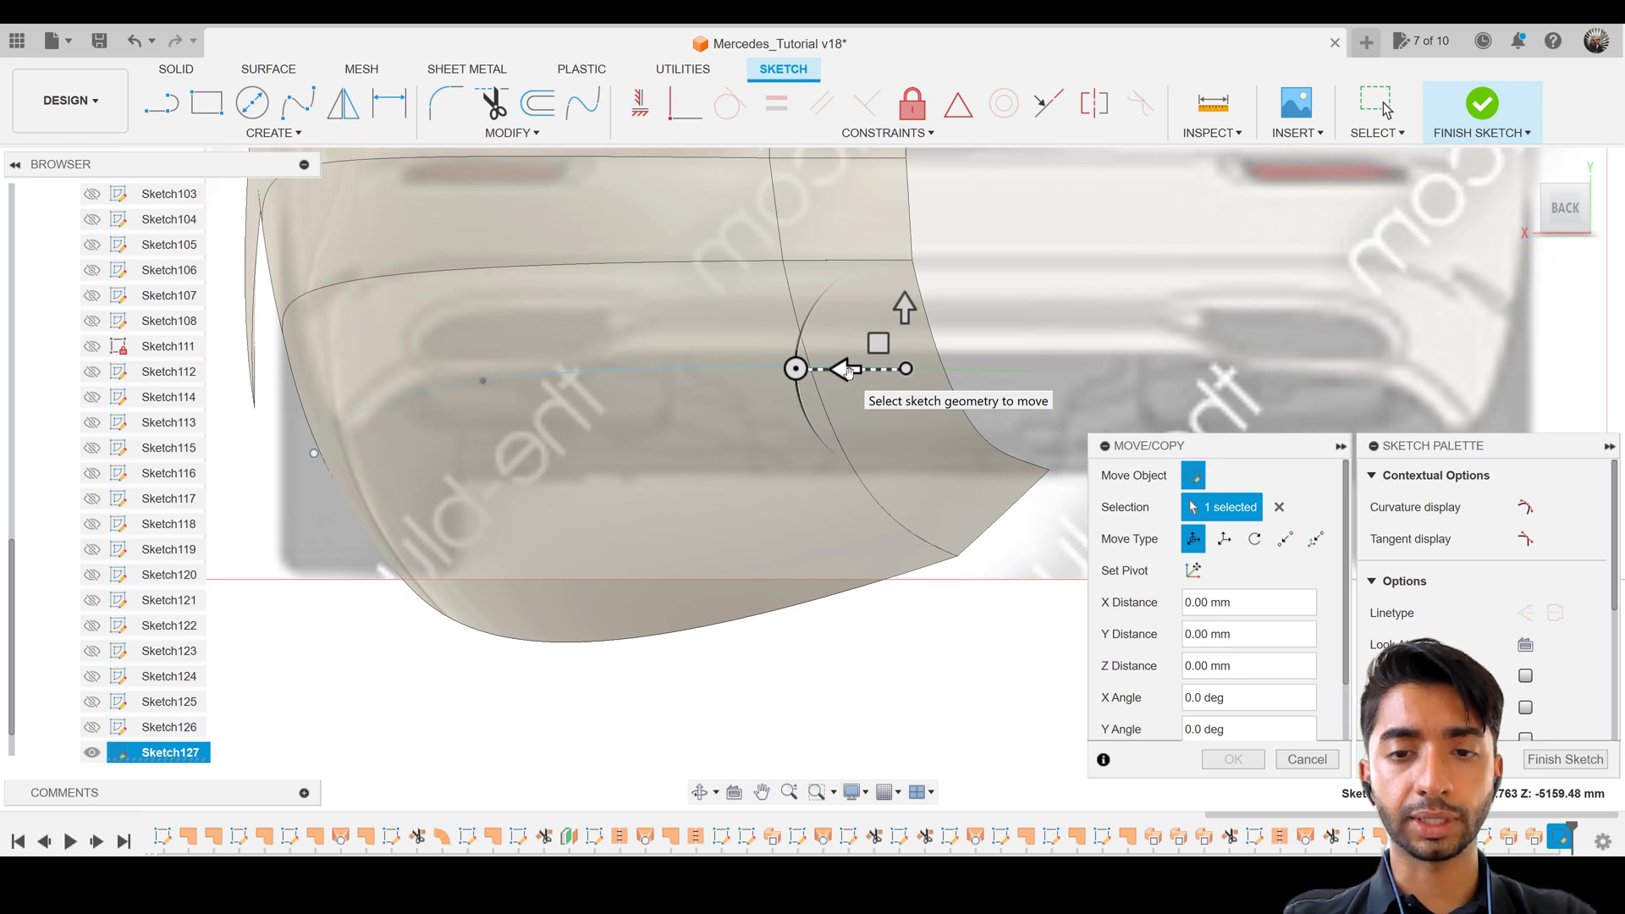
pyautogui.moveTo(847, 370); pyautogui.dragTo(945, 372)
pyautogui.press('Return')
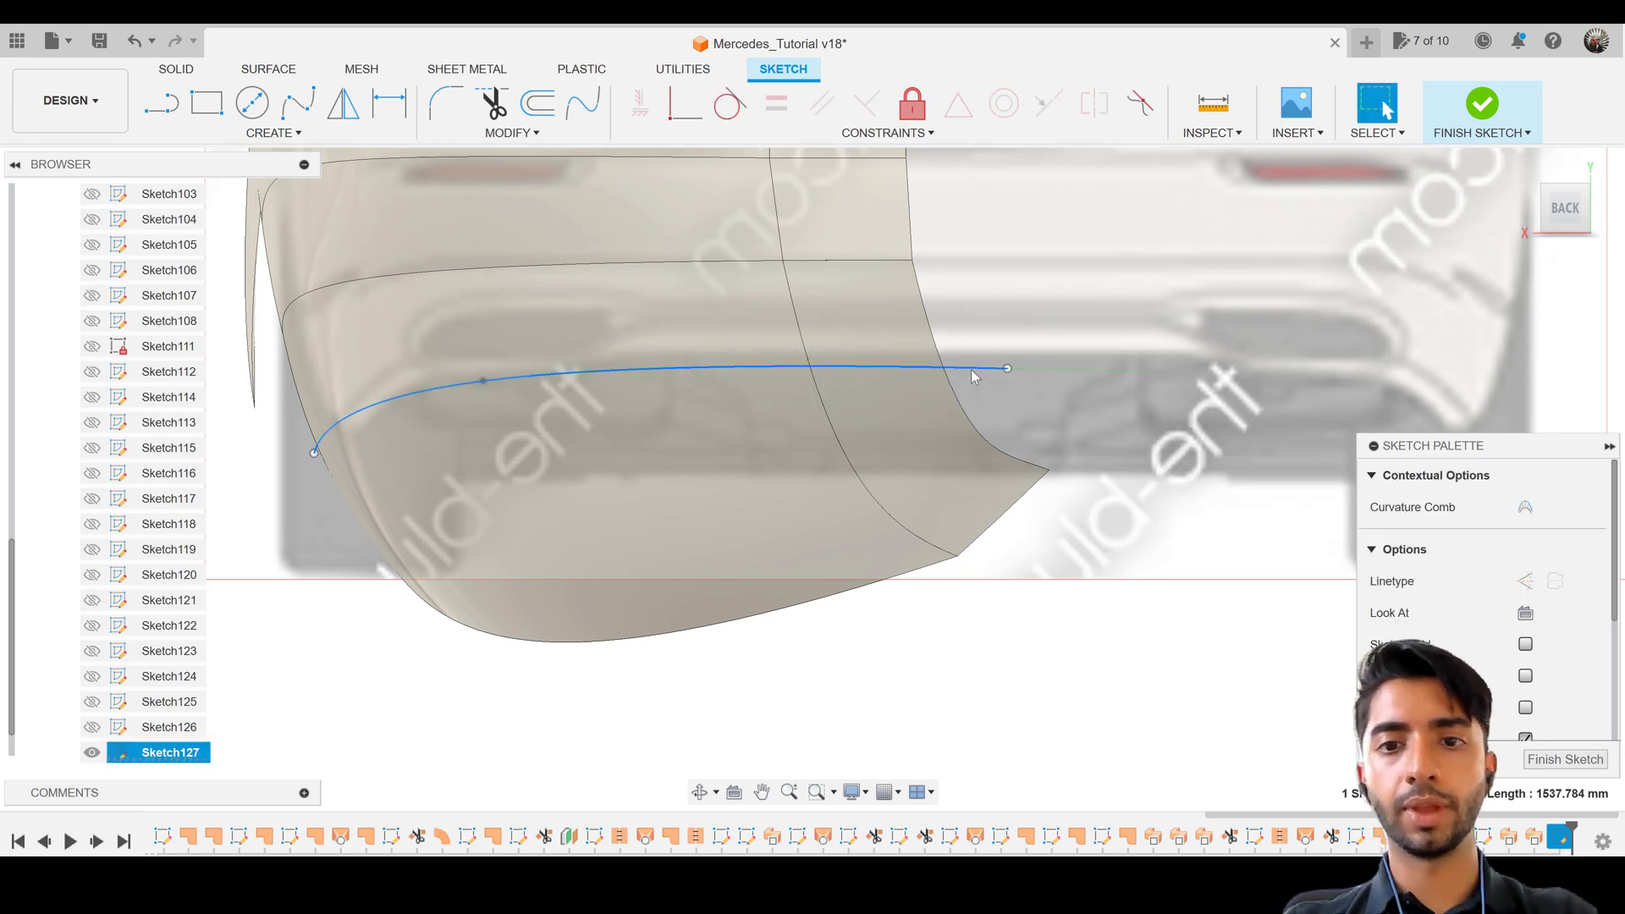
# Constrain the tangent handle at the spline's rear end point to be horizontal in the back view
pyautogui.click(1046, 371)
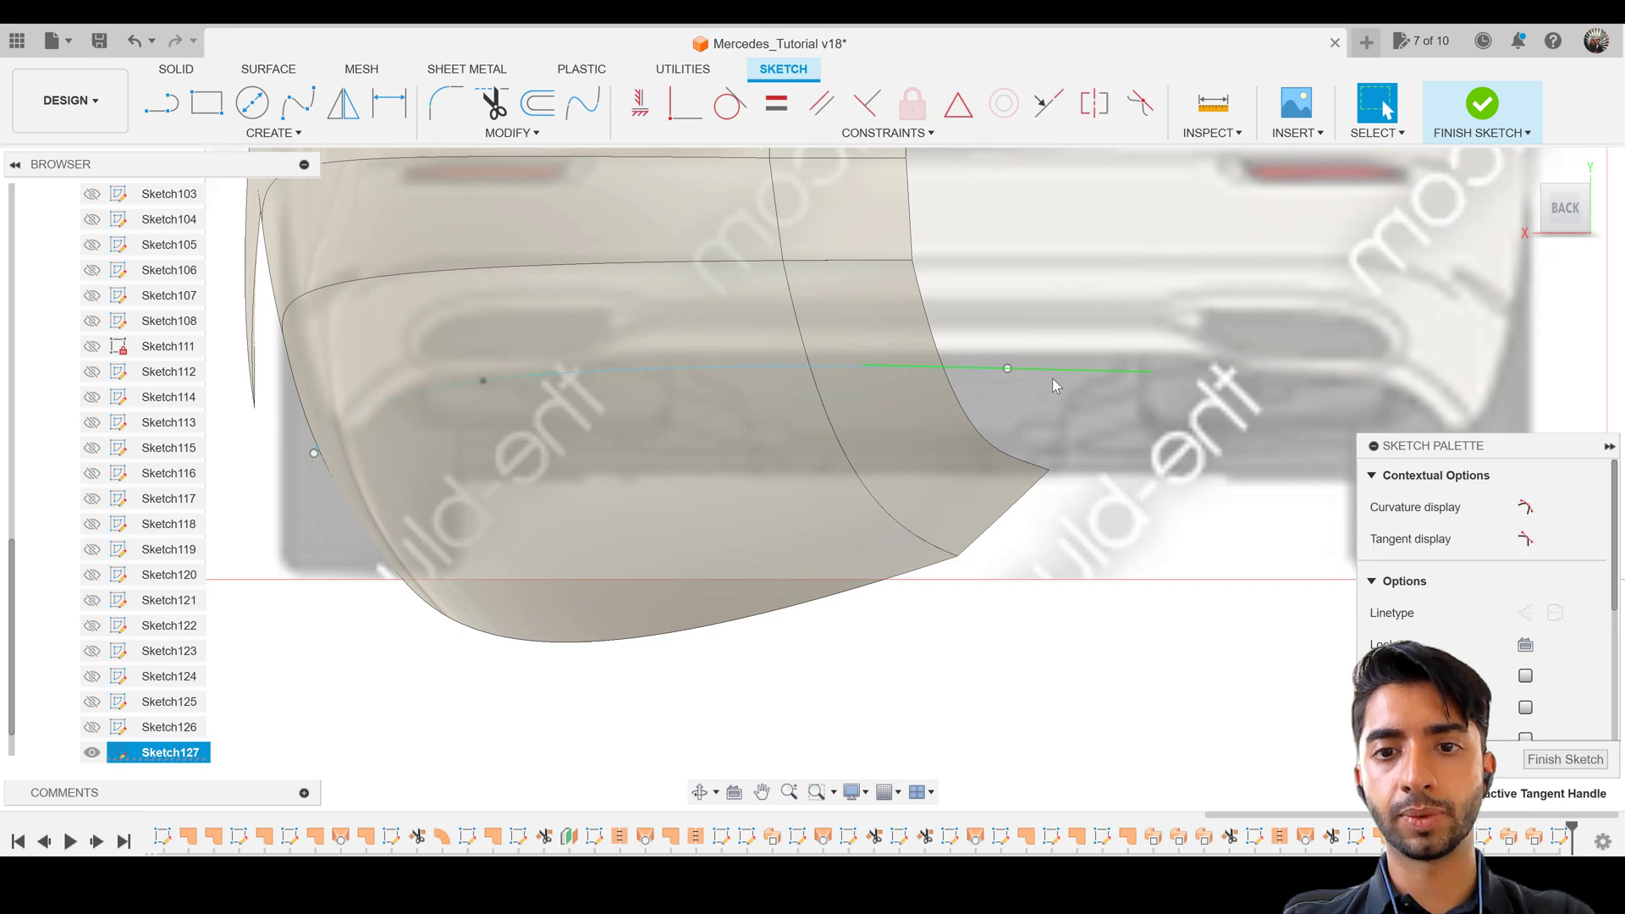
pyautogui.click(640, 100)
pyautogui.click(880, 368)
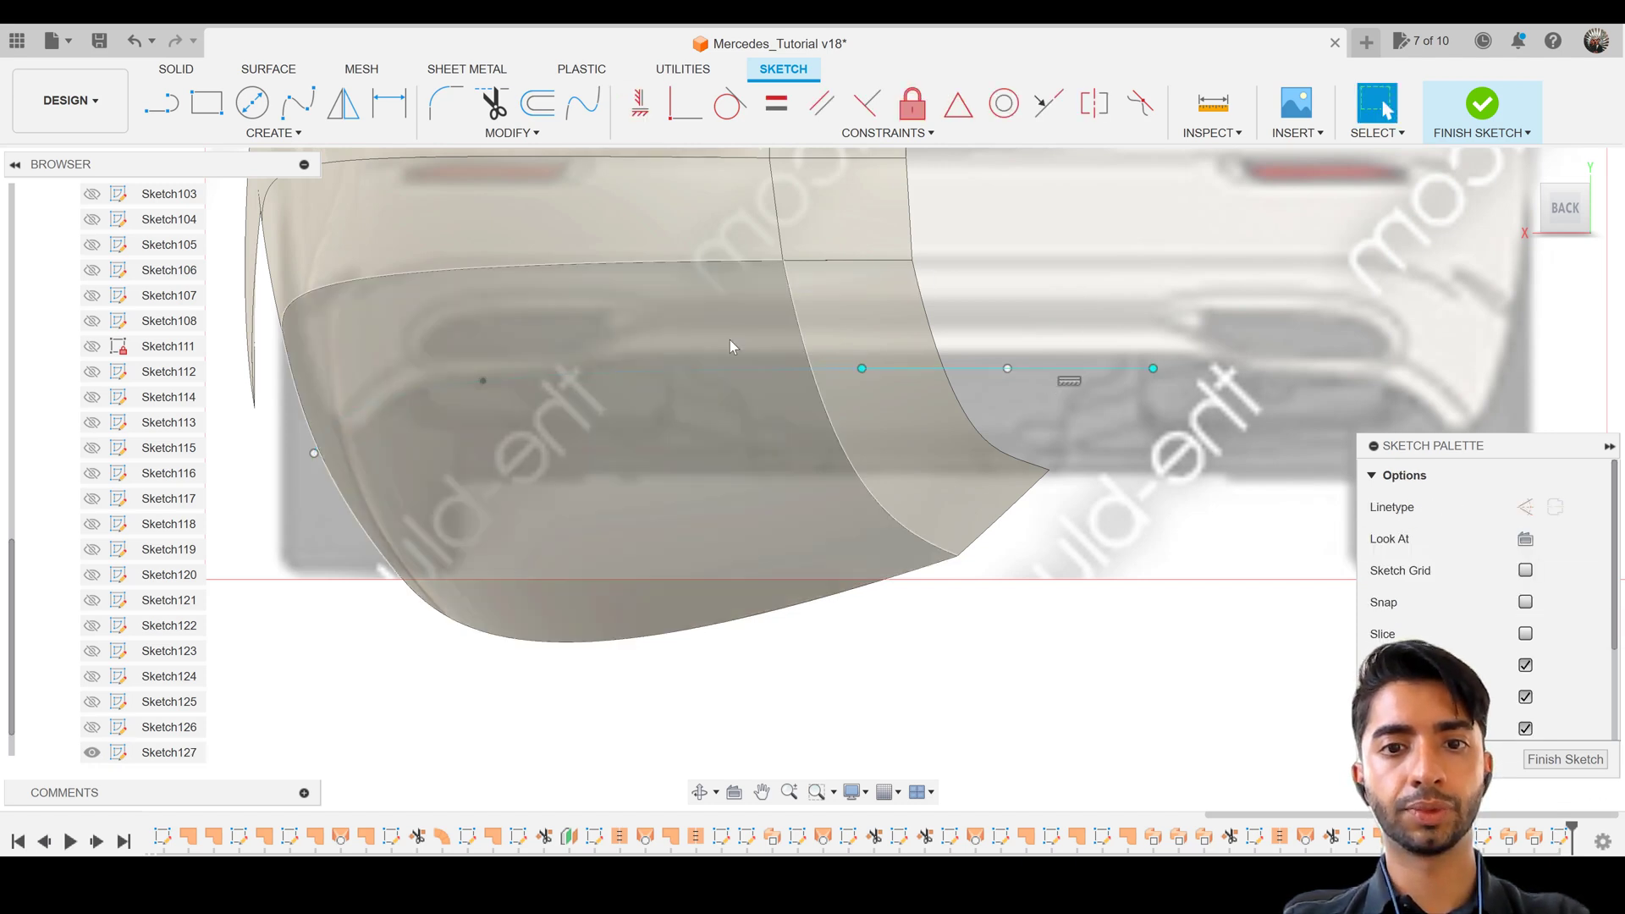
pyautogui.click(483, 381)
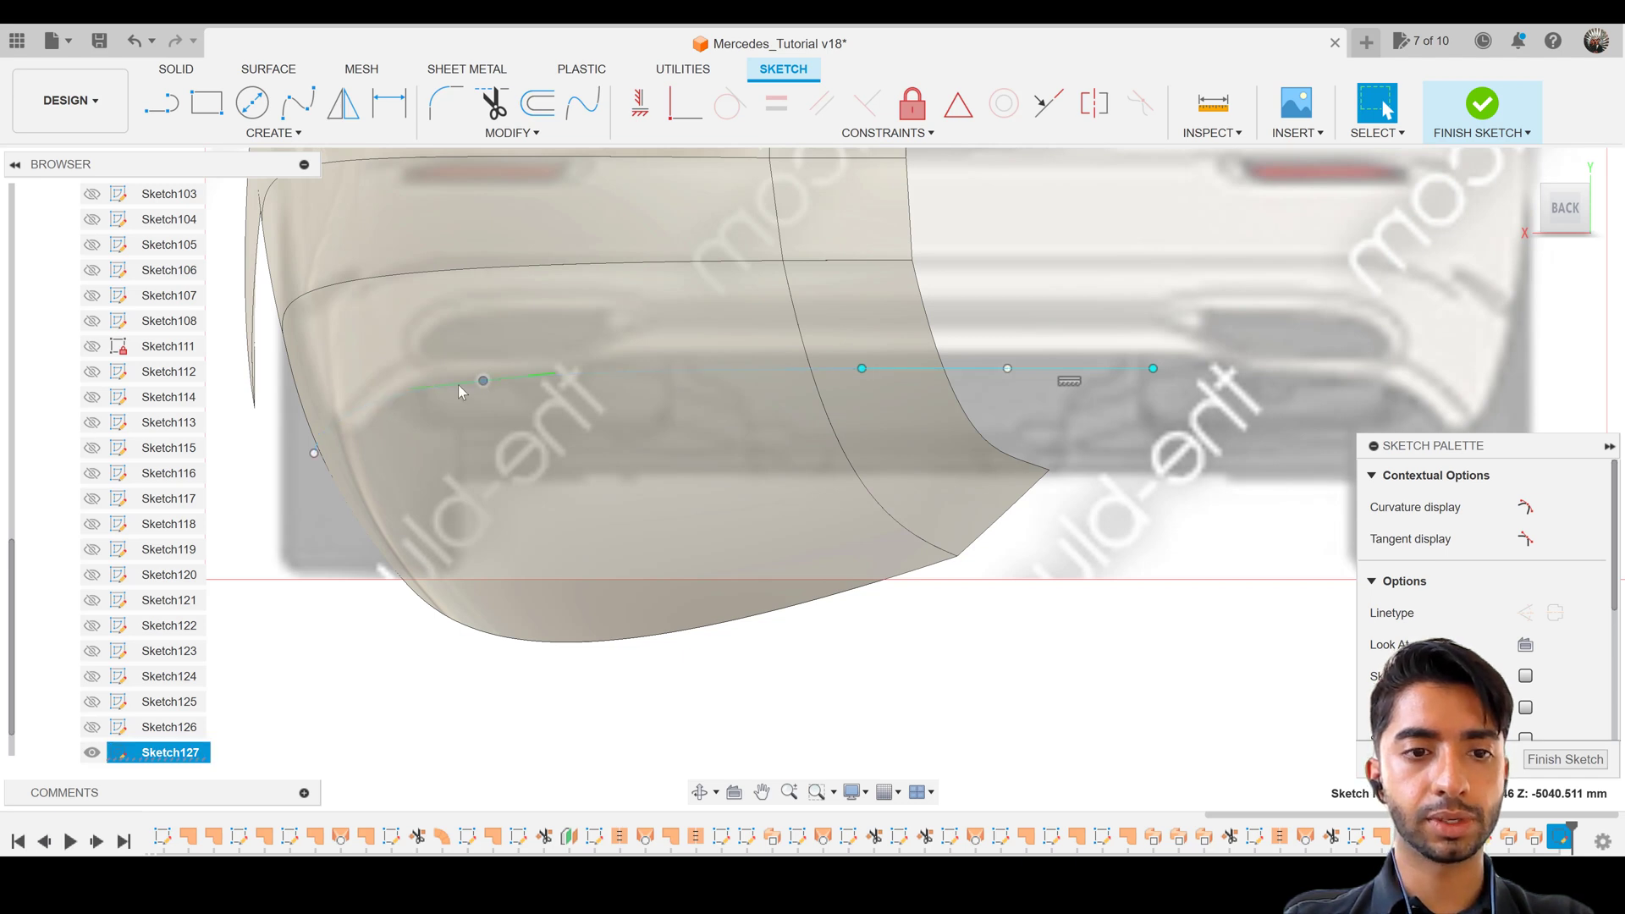
# Move the spline's wheel-arch tangent handle by -0.456 mm in X and 10.488 mm in Y to match the blueprint's bumper line
pyautogui.click(1533, 209)
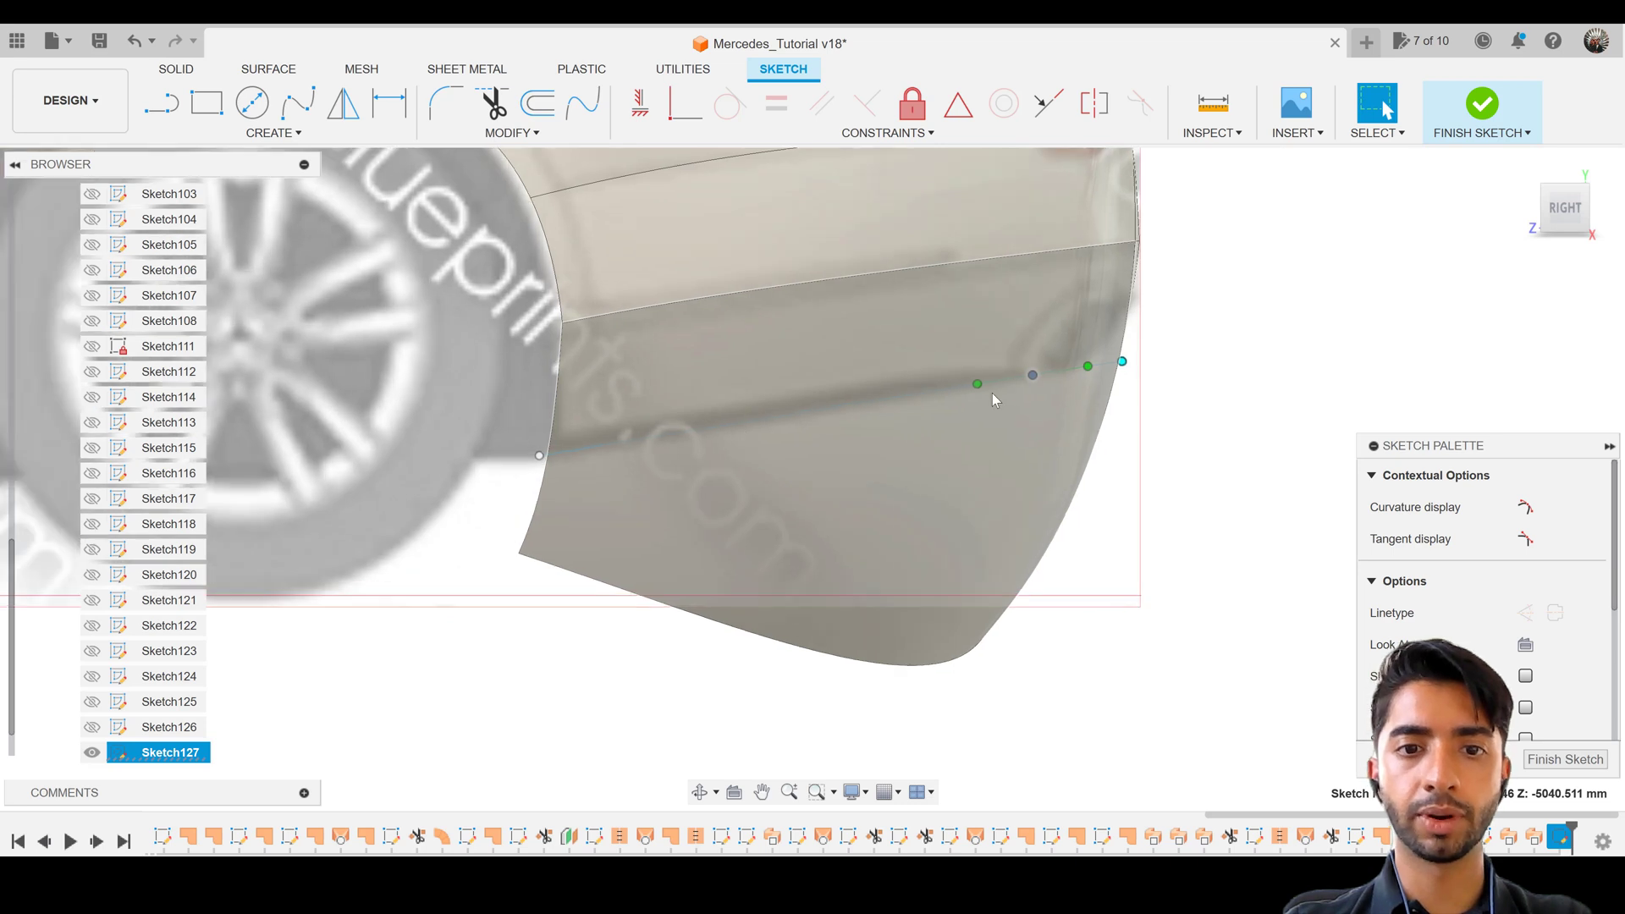
pyautogui.click(589, 445)
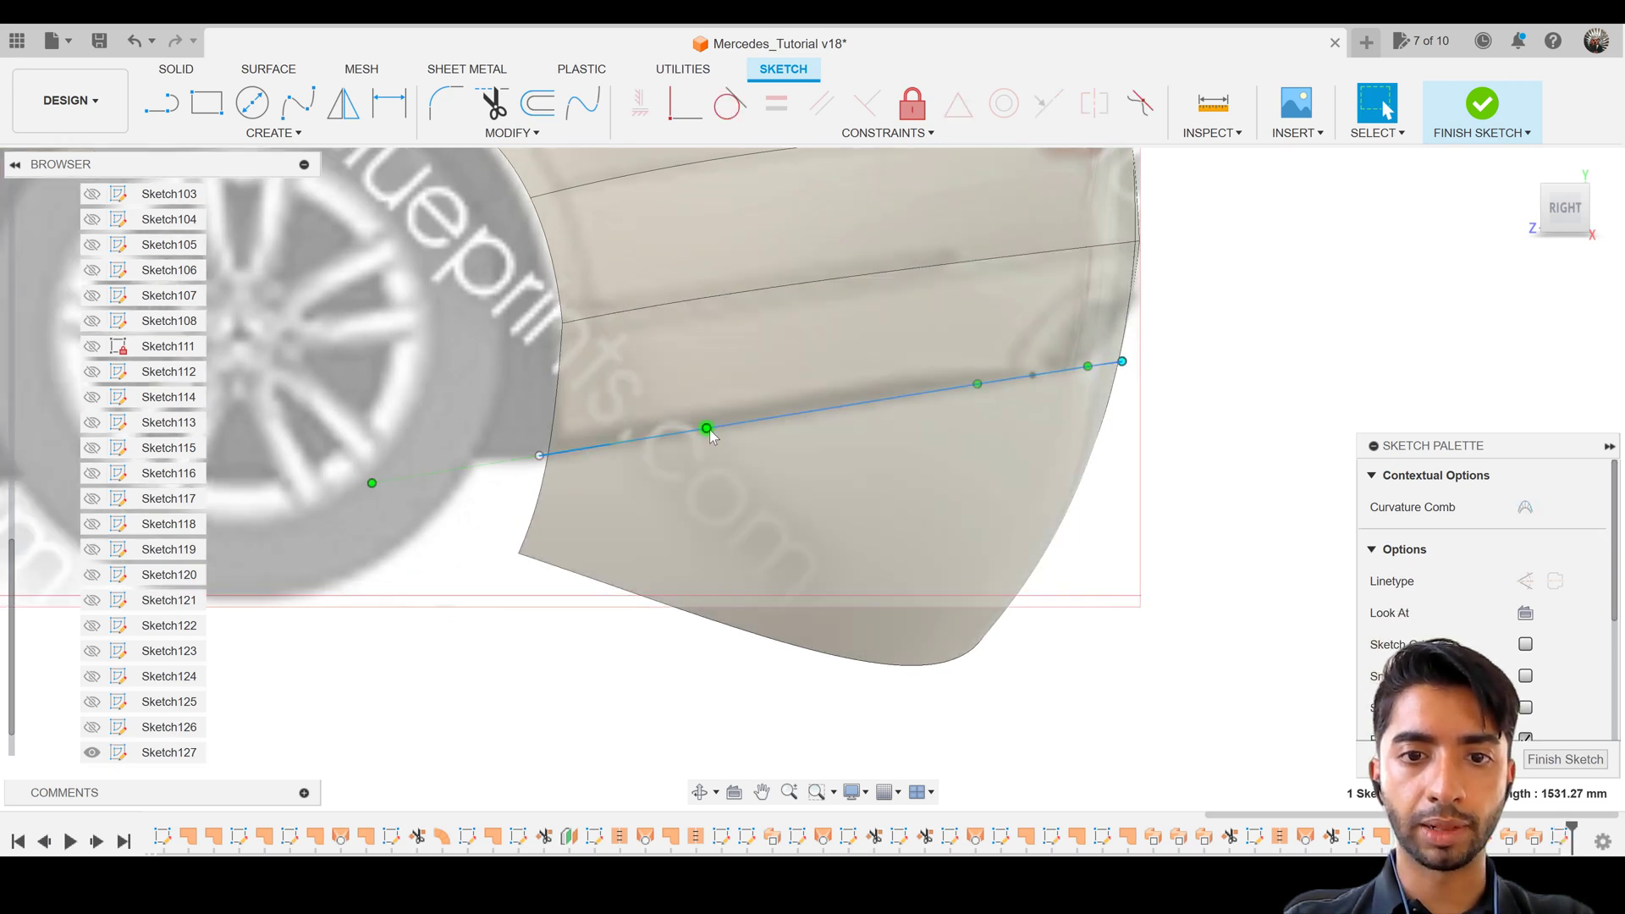
pyautogui.click(706, 428)
pyautogui.press('m')
pyautogui.scroll(2, 707, 428)
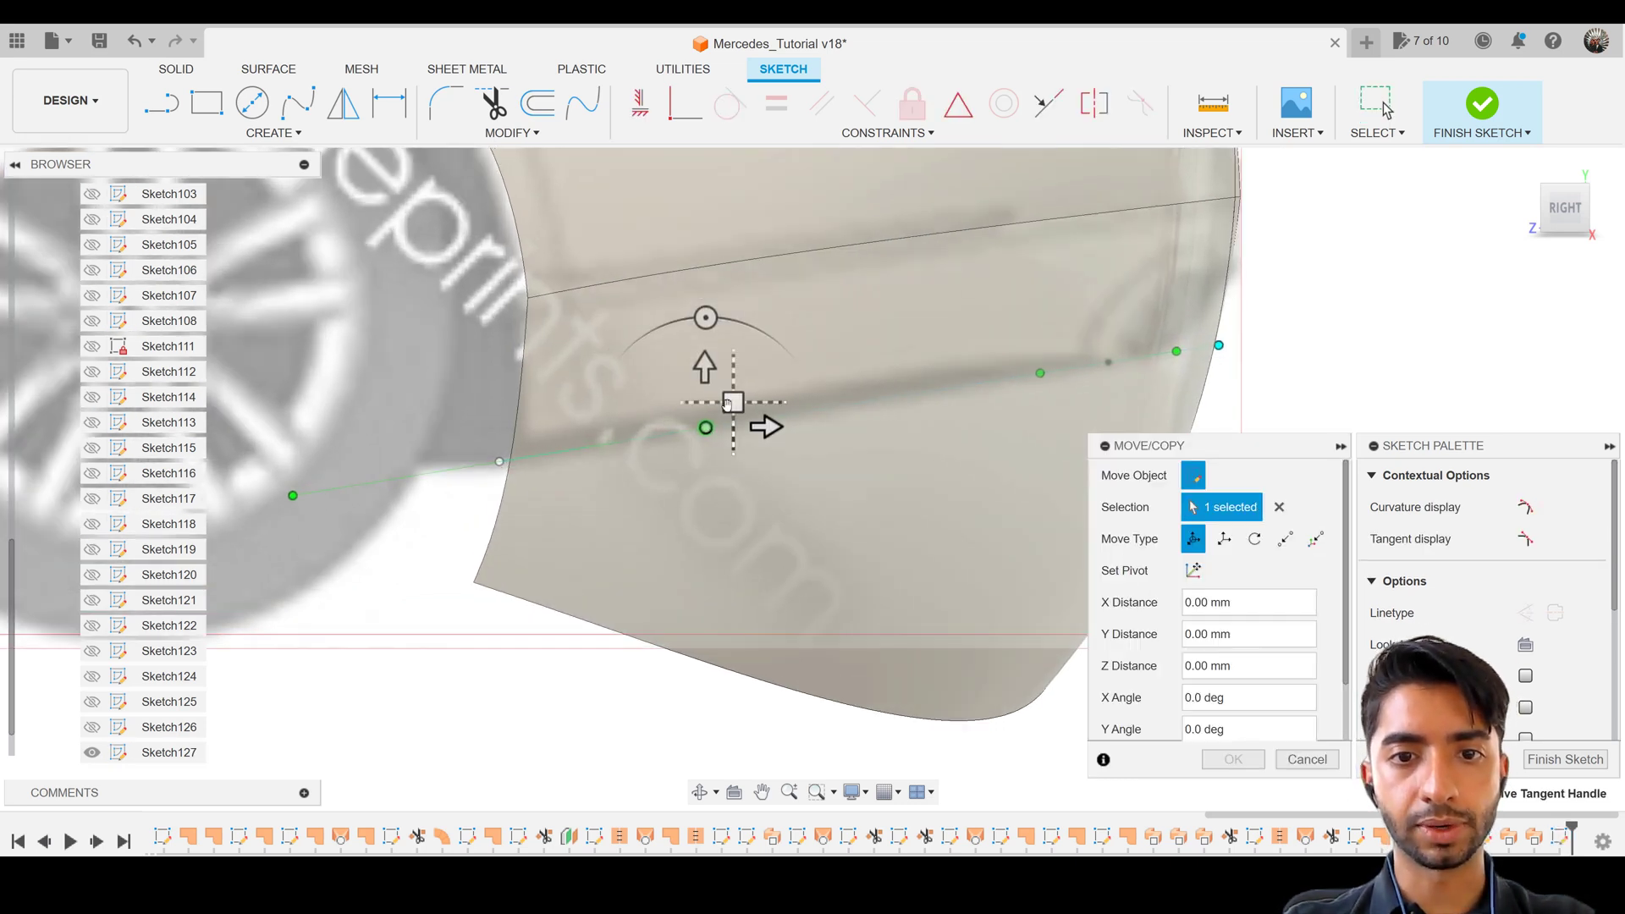
pyautogui.moveTo(726, 400); pyautogui.dragTo(726, 396)
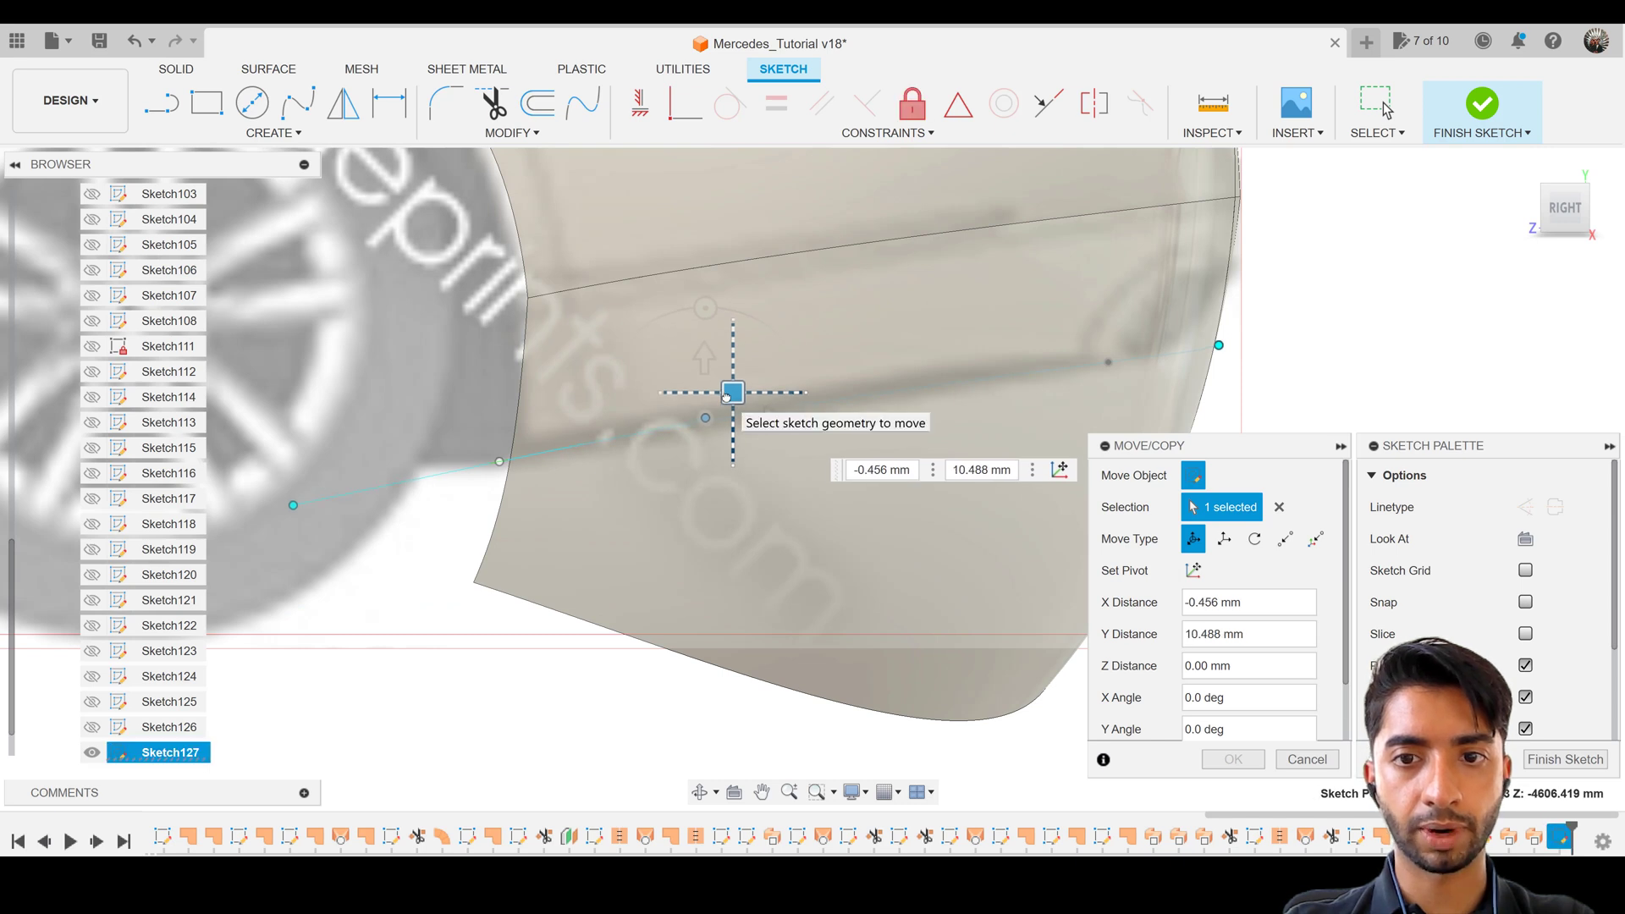
pyautogui.press('Escape')
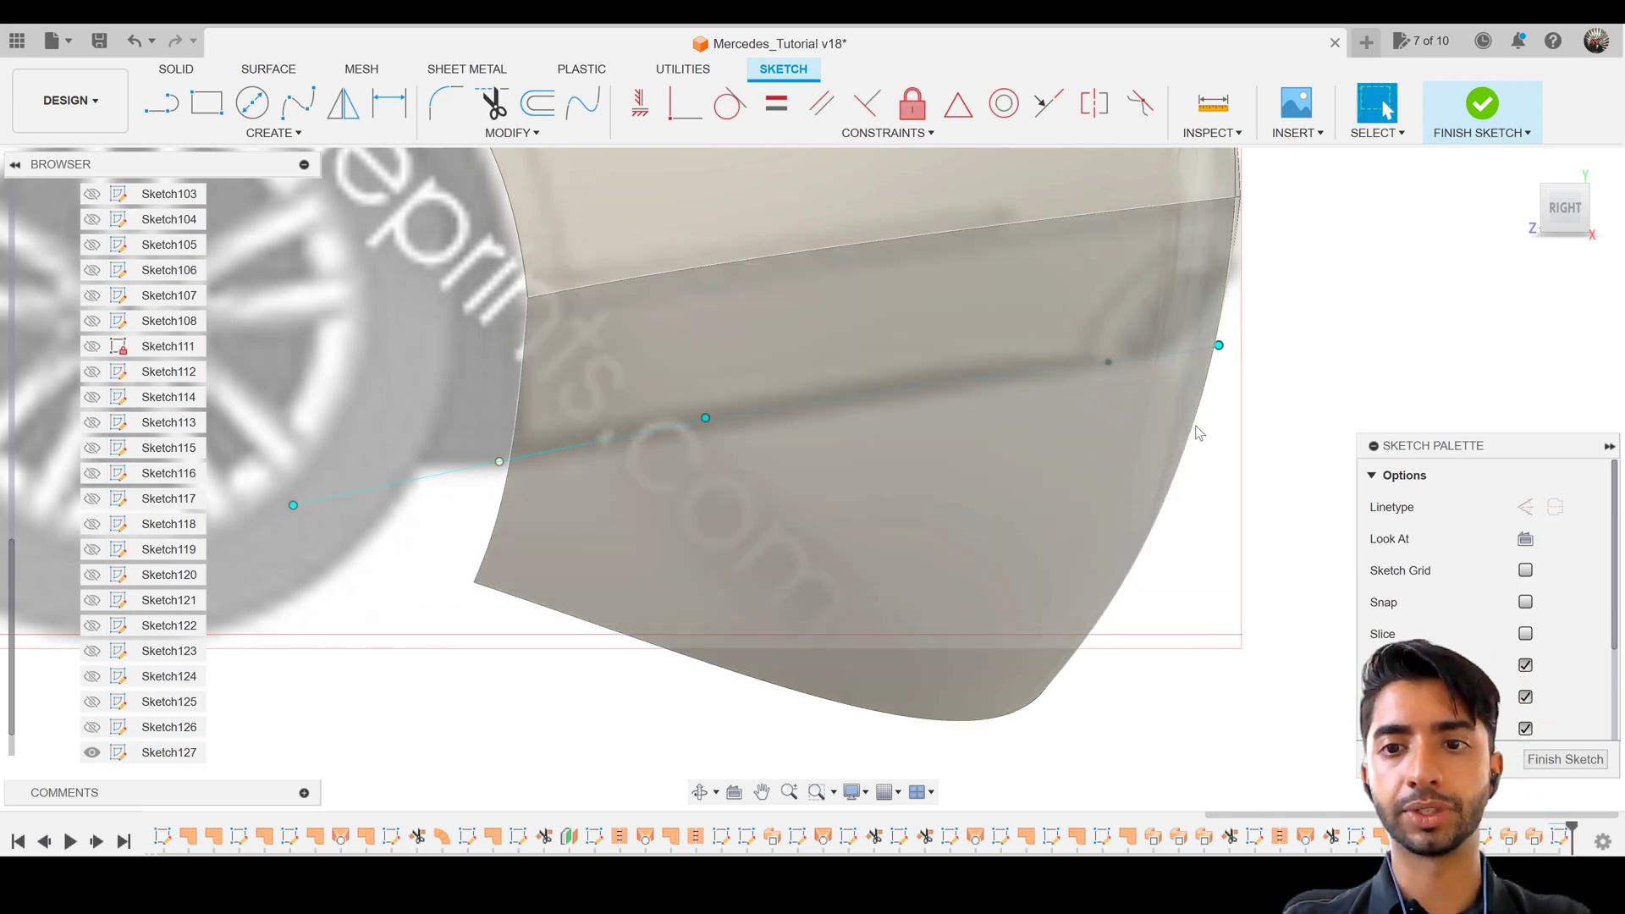
pyautogui.scroll(1, 1198, 432)
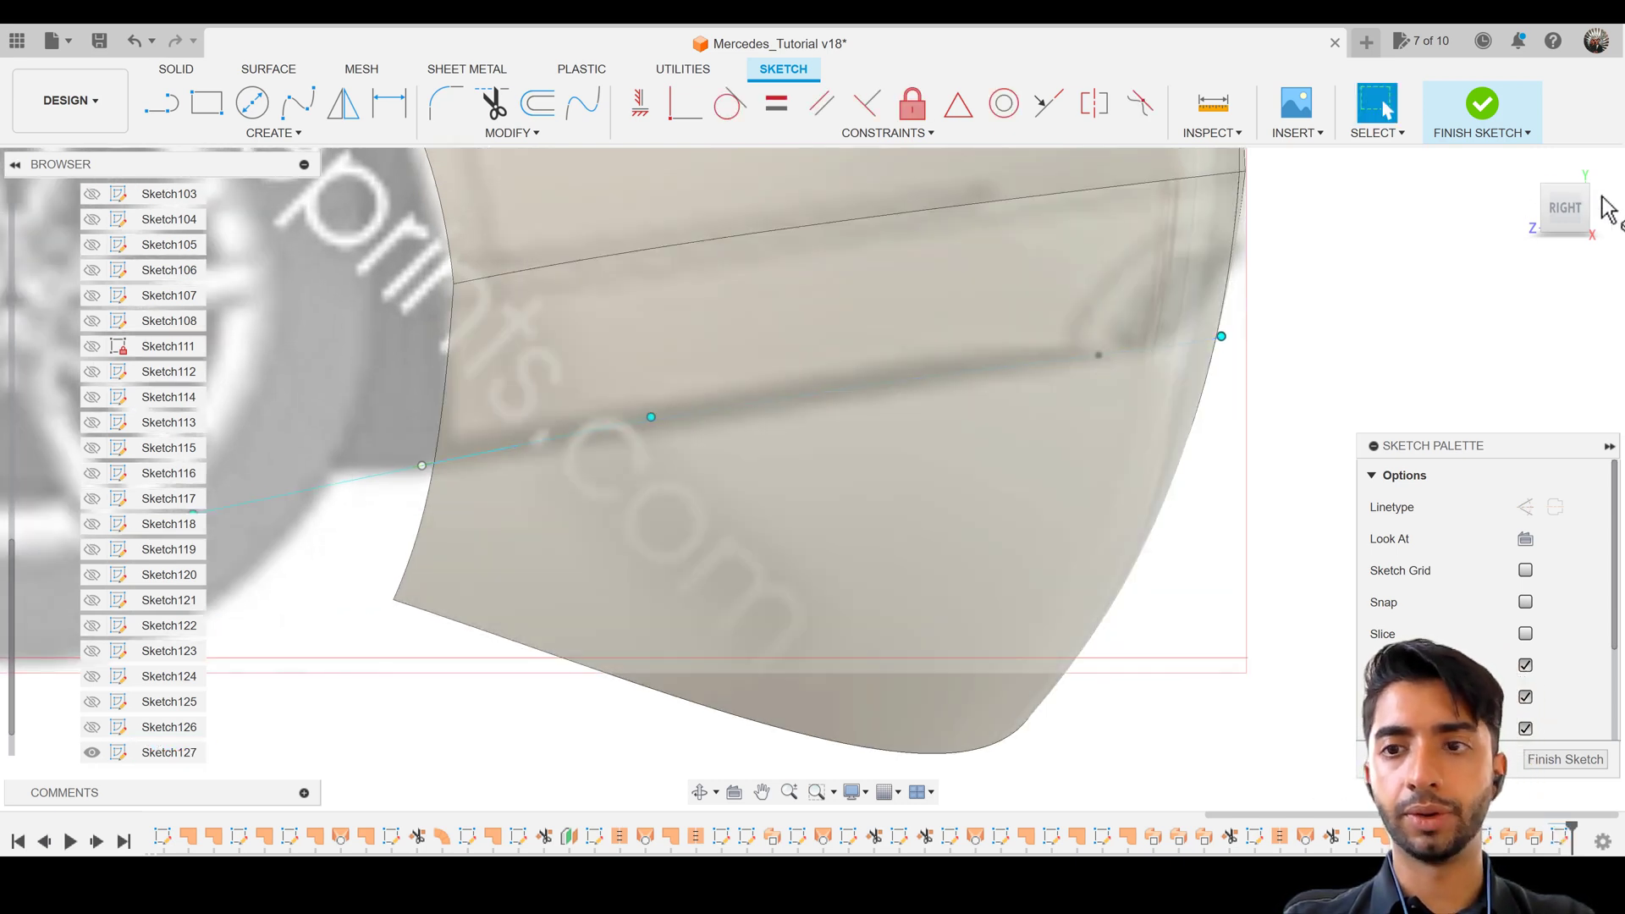
pyautogui.moveTo(1102, 365)
pyautogui.keyDown('shift'); pyautogui.mouseDown(button='middle')
pyautogui.moveTo(1222, 409)
pyautogui.moveTo(903, 456)
pyautogui.mouseUp(button='middle'); pyautogui.keyUp('shift')
pyautogui.scroll(-3, 904, 456)
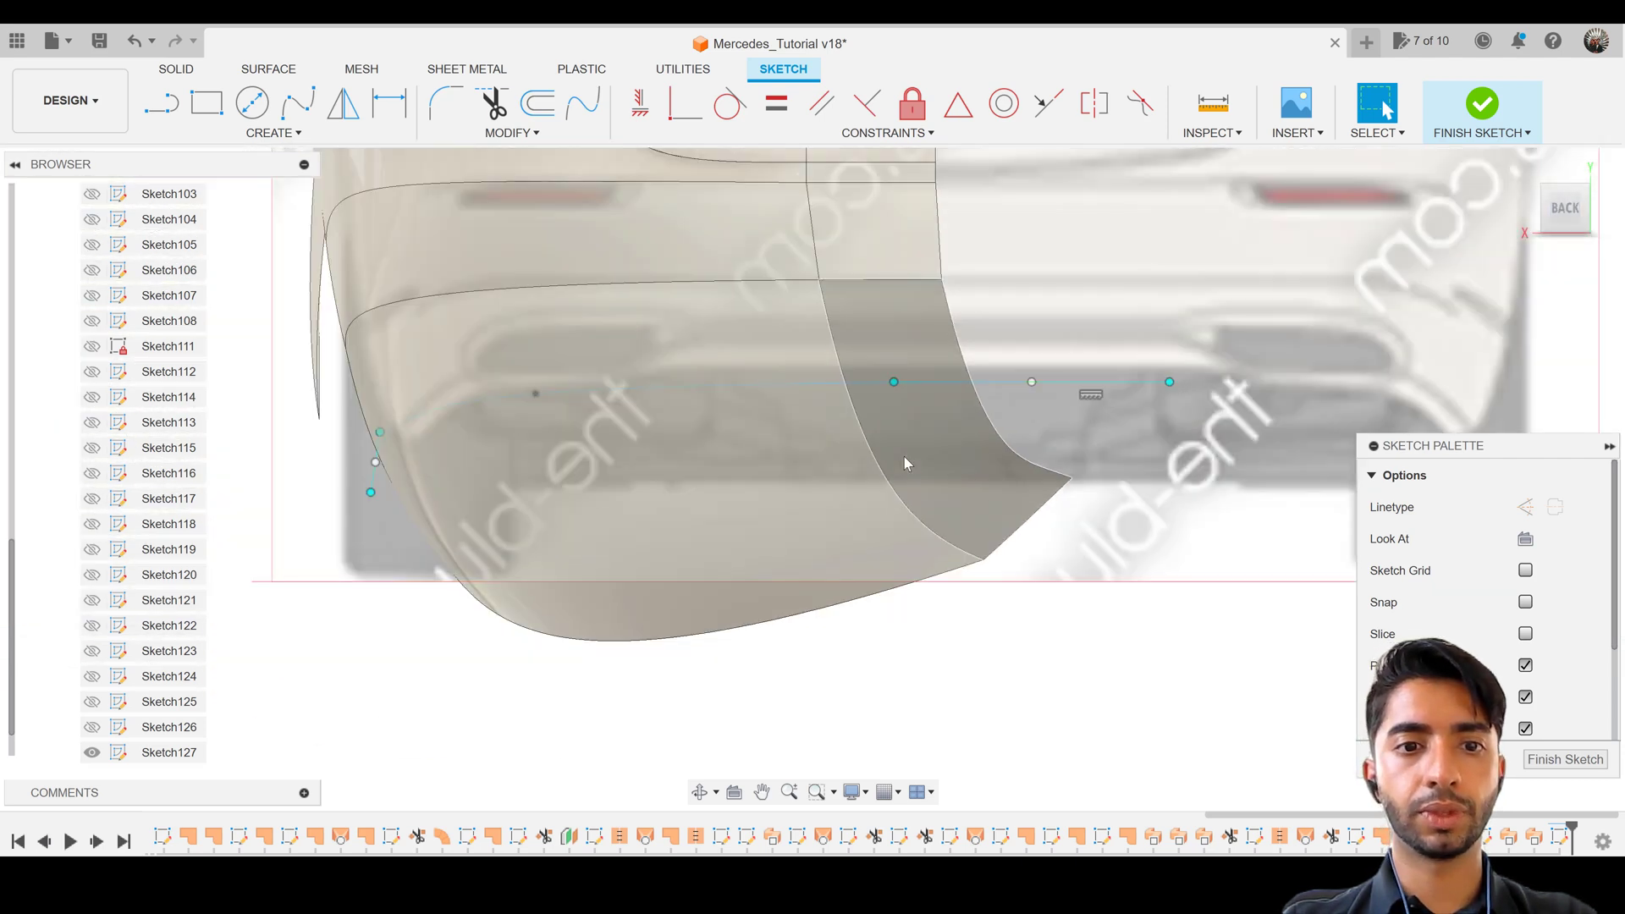
pyautogui.scroll(2, 380, 436)
pyautogui.click(381, 434)
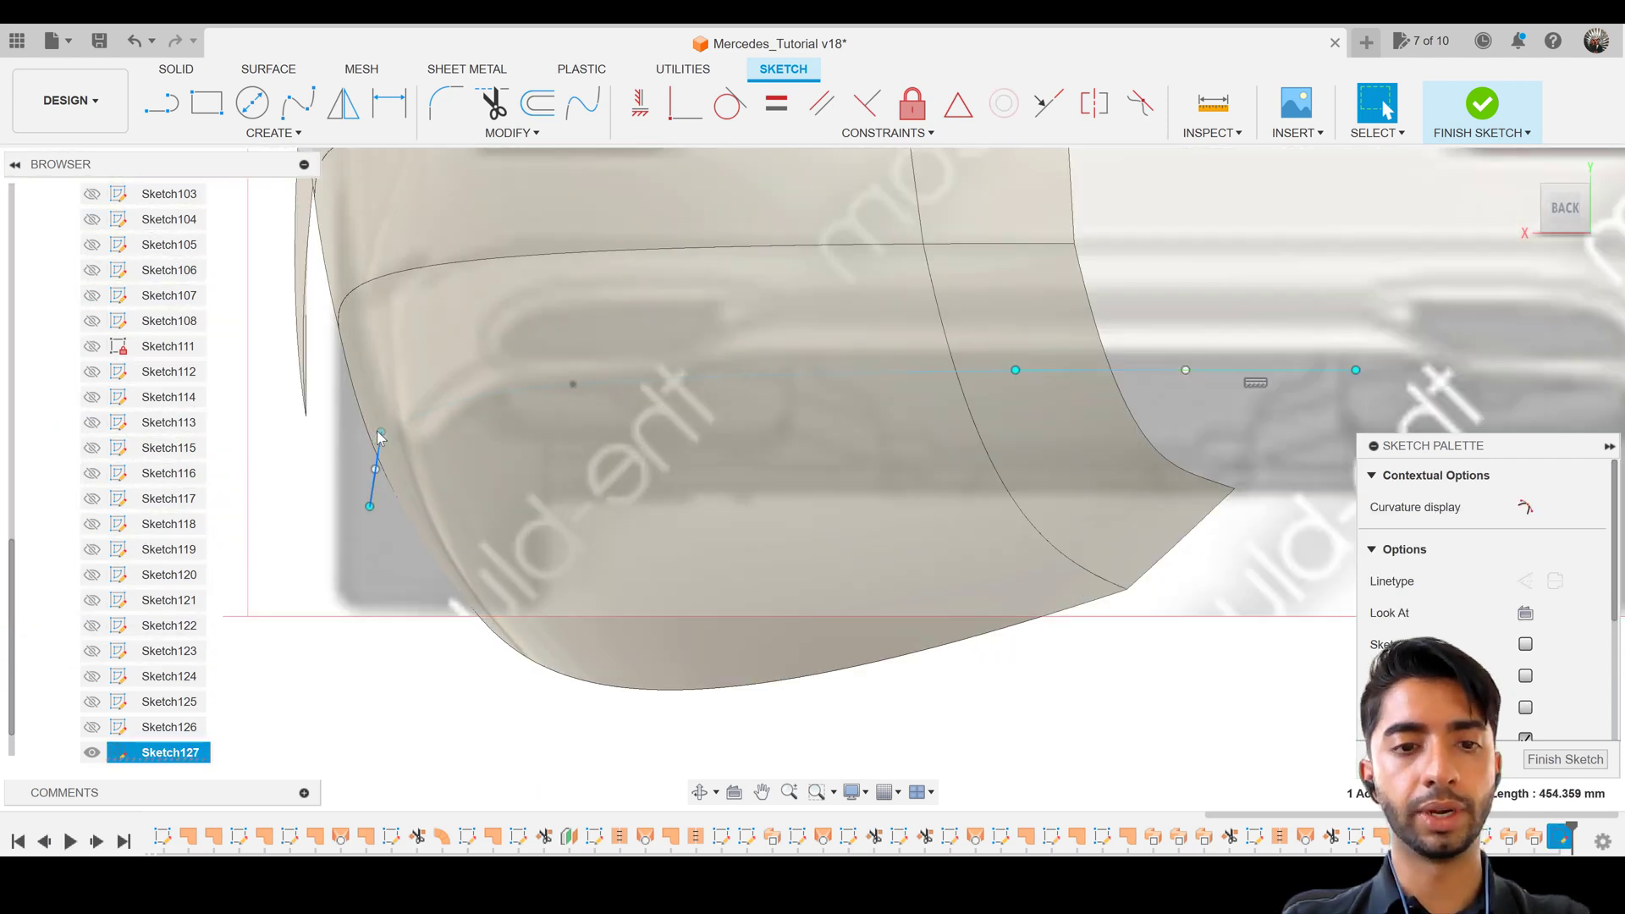
pyautogui.press('m')
pyautogui.moveTo(353, 407); pyautogui.dragTo(364, 432)
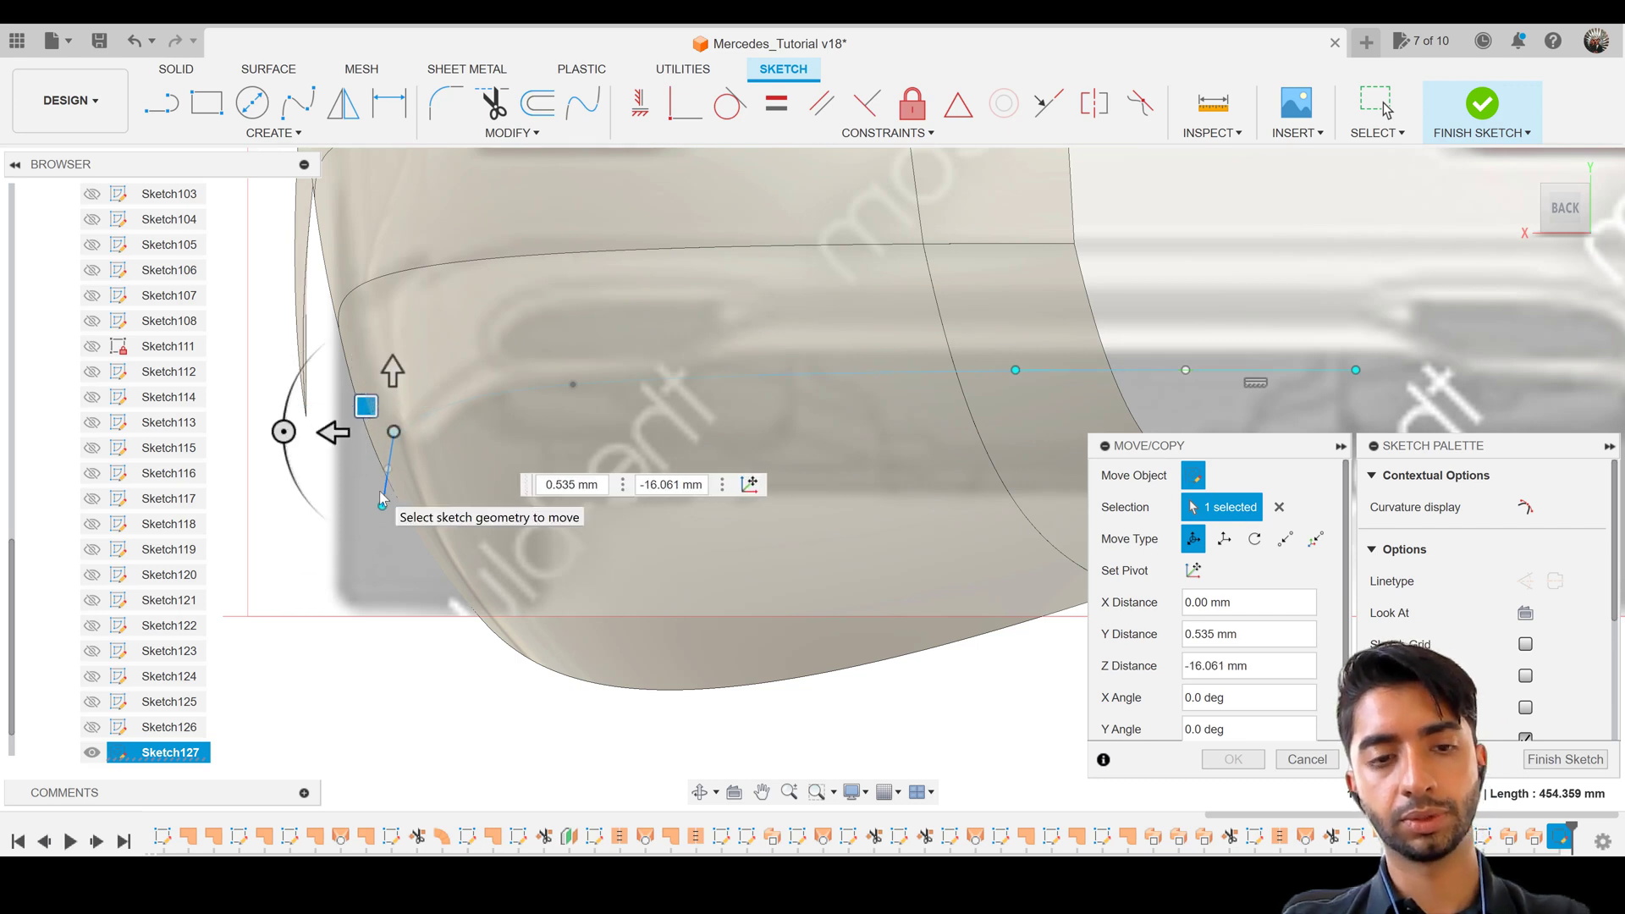
pyautogui.press('Return')
# Move the end point of the wheel-arch tangent handle by -20.879 mm in Z so the curve follows the bumper's side
pyautogui.click(388, 431)
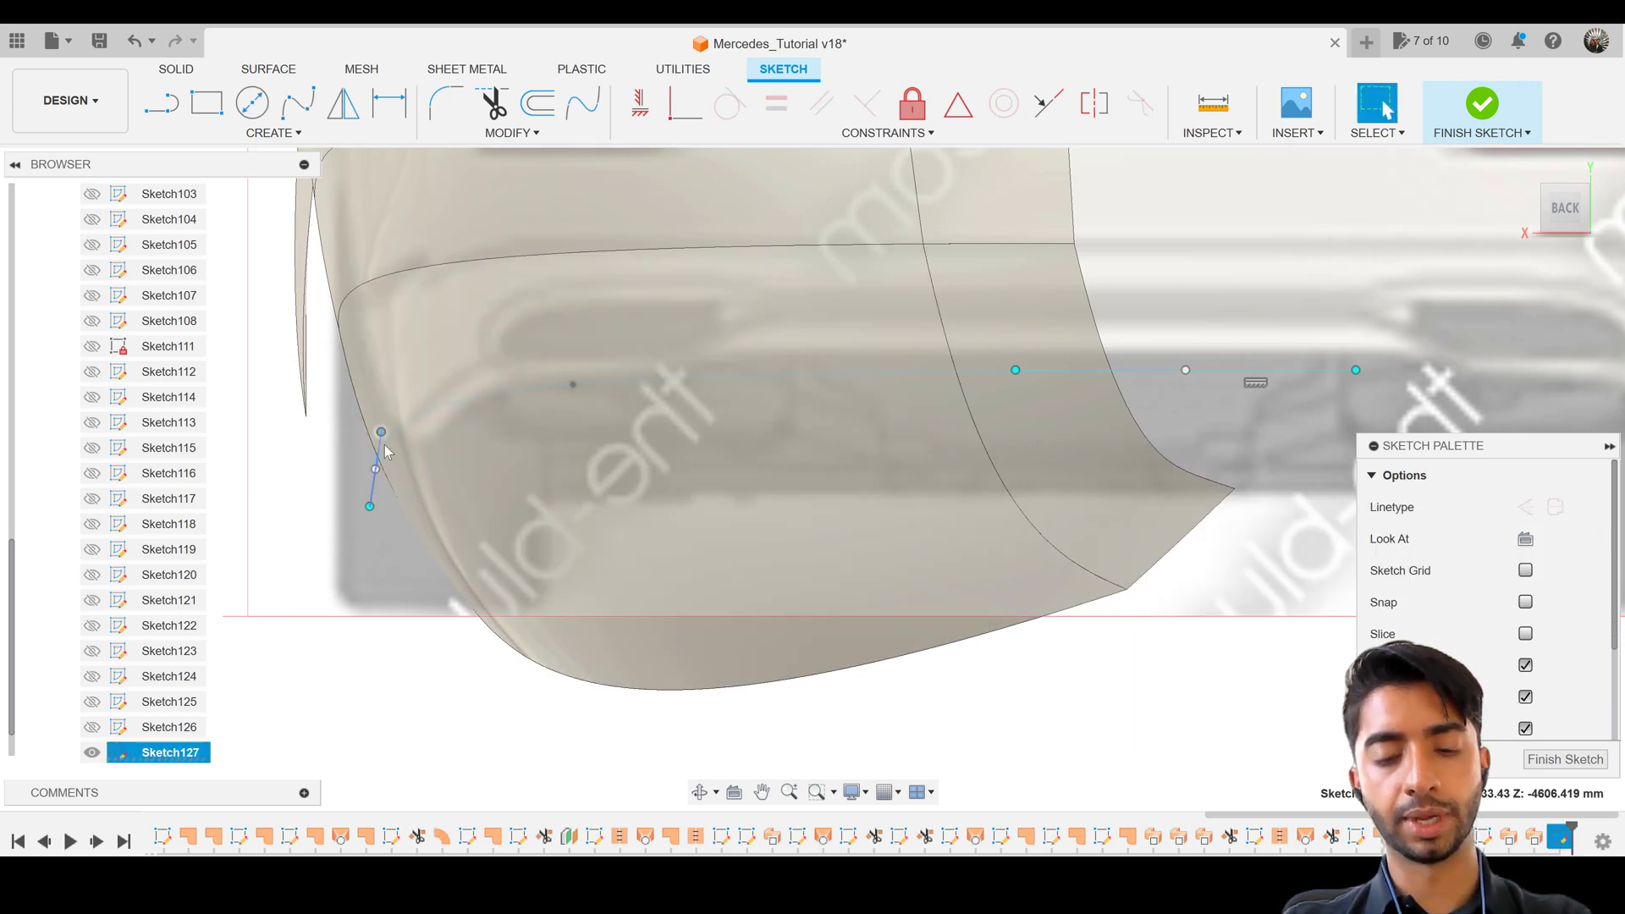
pyautogui.press('m')
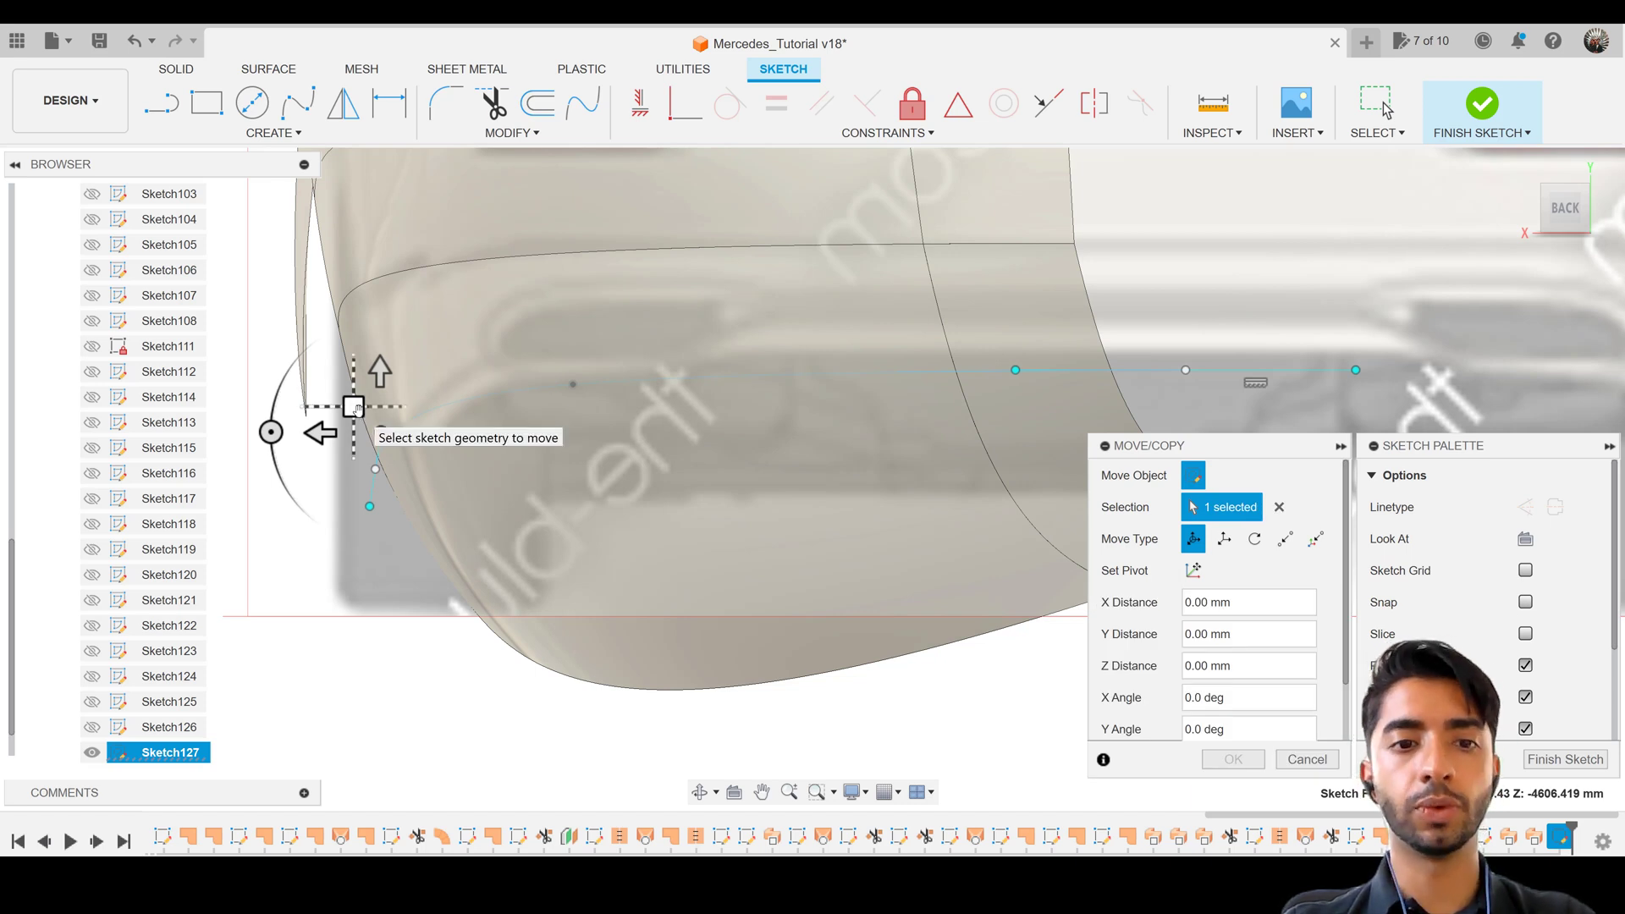
pyautogui.moveTo(356, 409); pyautogui.dragTo(374, 412)
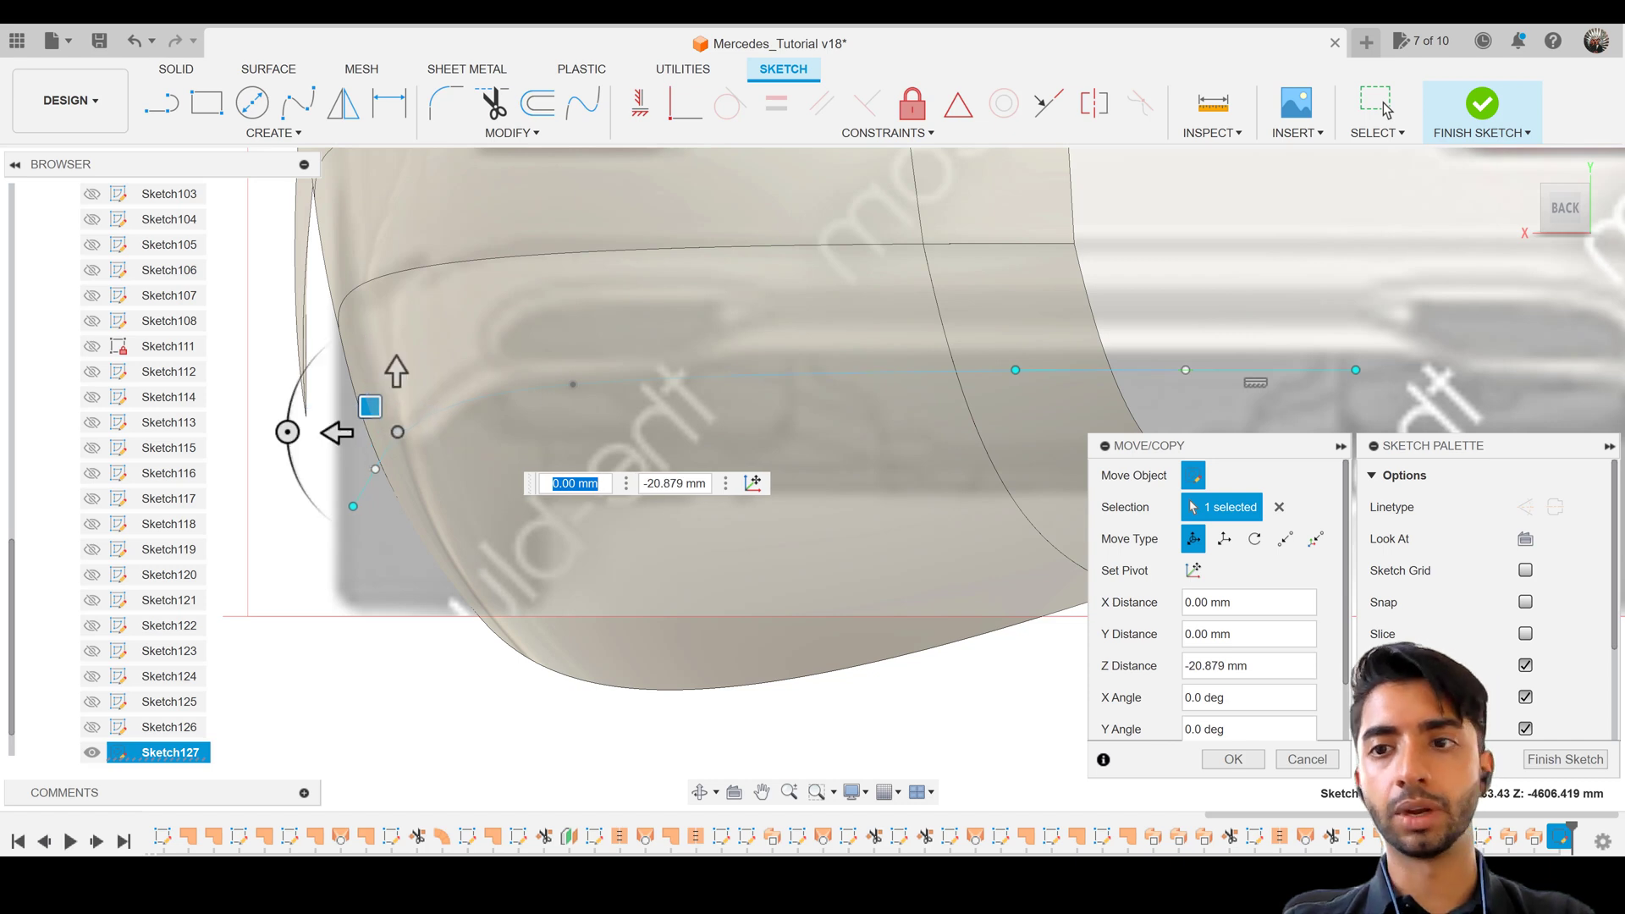
pyautogui.click(1520, 197)
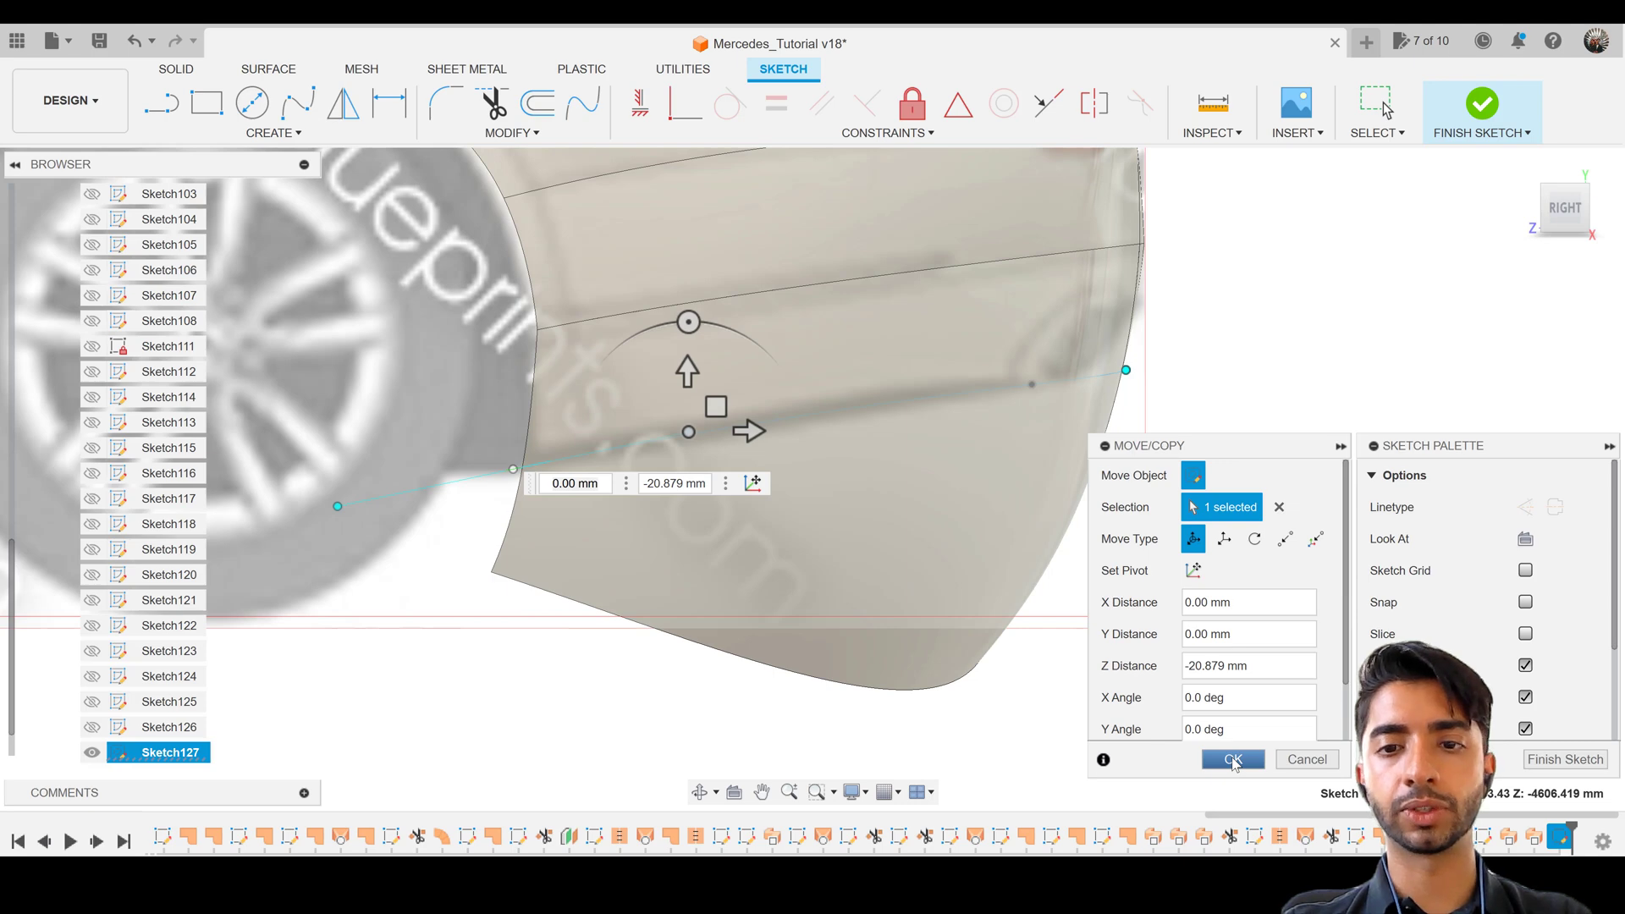
pyautogui.press('Return')
# Finish the sketch and trim away the lower rear bumper surfaces below the spline, using the spline as the trim tool
pyautogui.scroll(-8, 1171, 591)
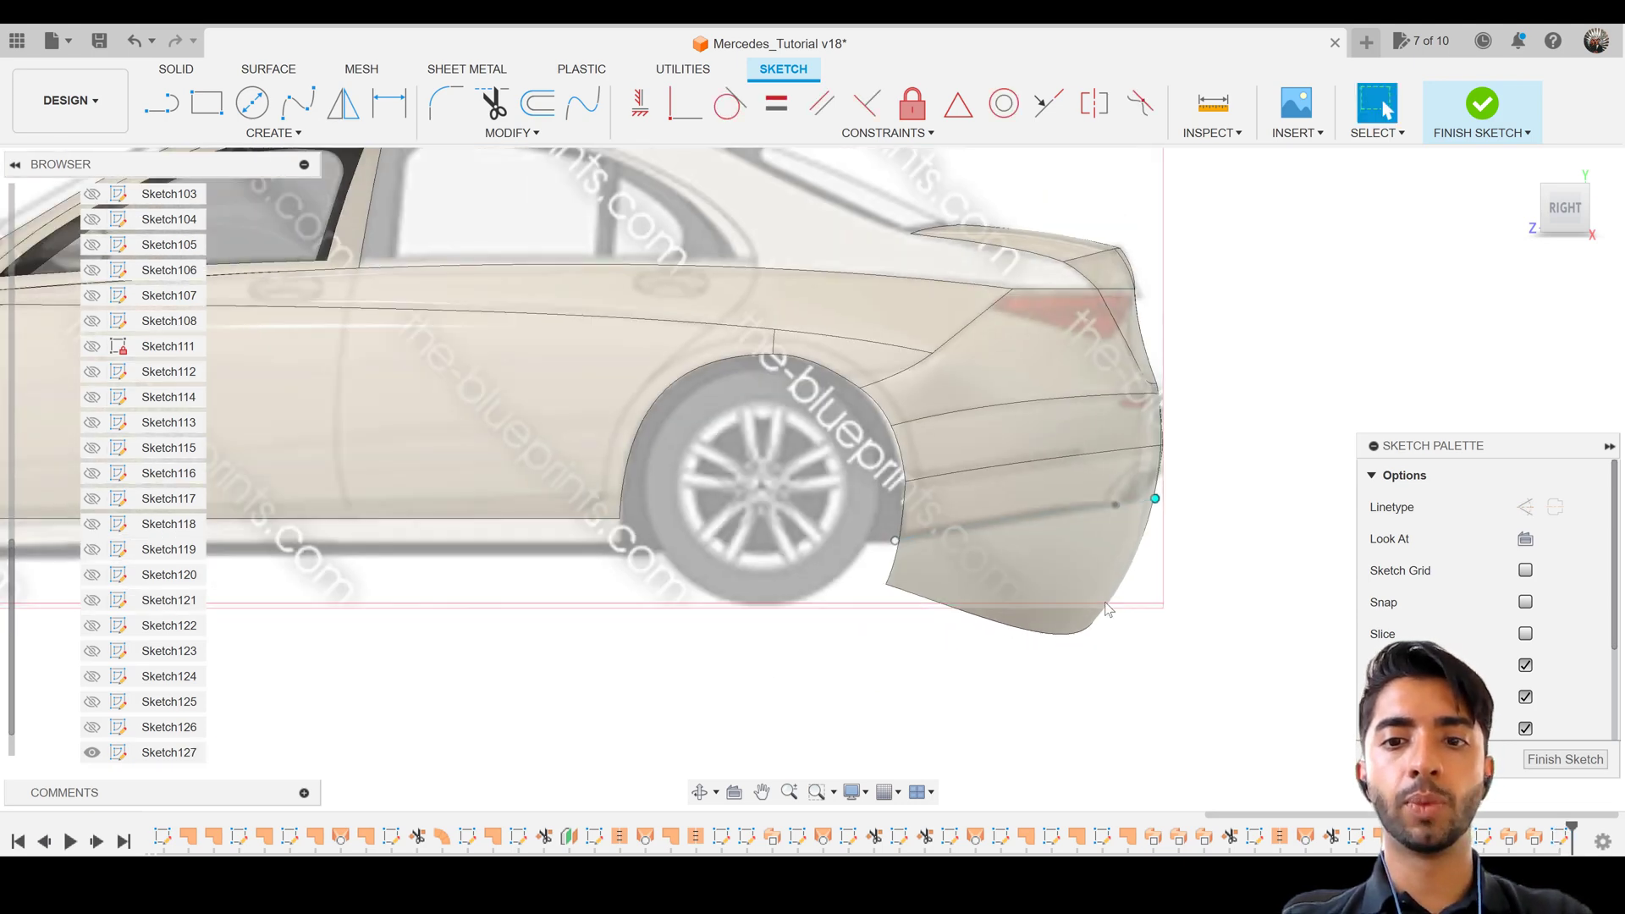
pyautogui.moveTo(827, 573)
pyautogui.keyDown('shift'); pyautogui.mouseDown(button='middle')
pyautogui.moveTo(804, 573)
pyautogui.moveTo(922, 601)
pyautogui.mouseUp(button='middle'); pyautogui.keyUp('shift')
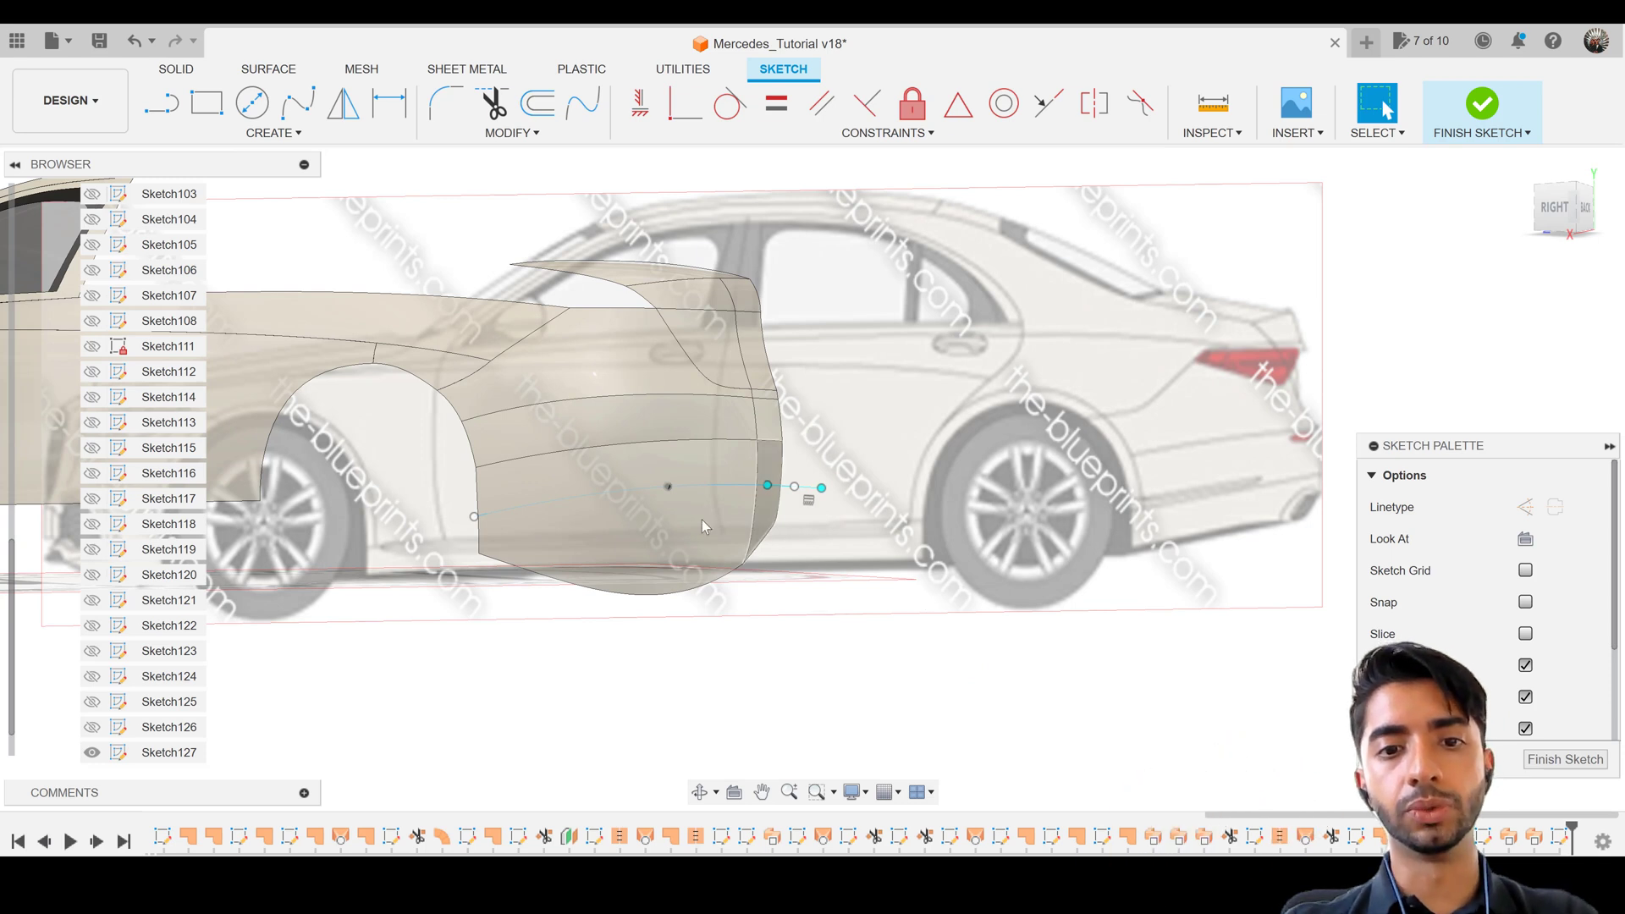
pyautogui.scroll(3, 703, 520)
pyautogui.scroll(-2, 748, 539)
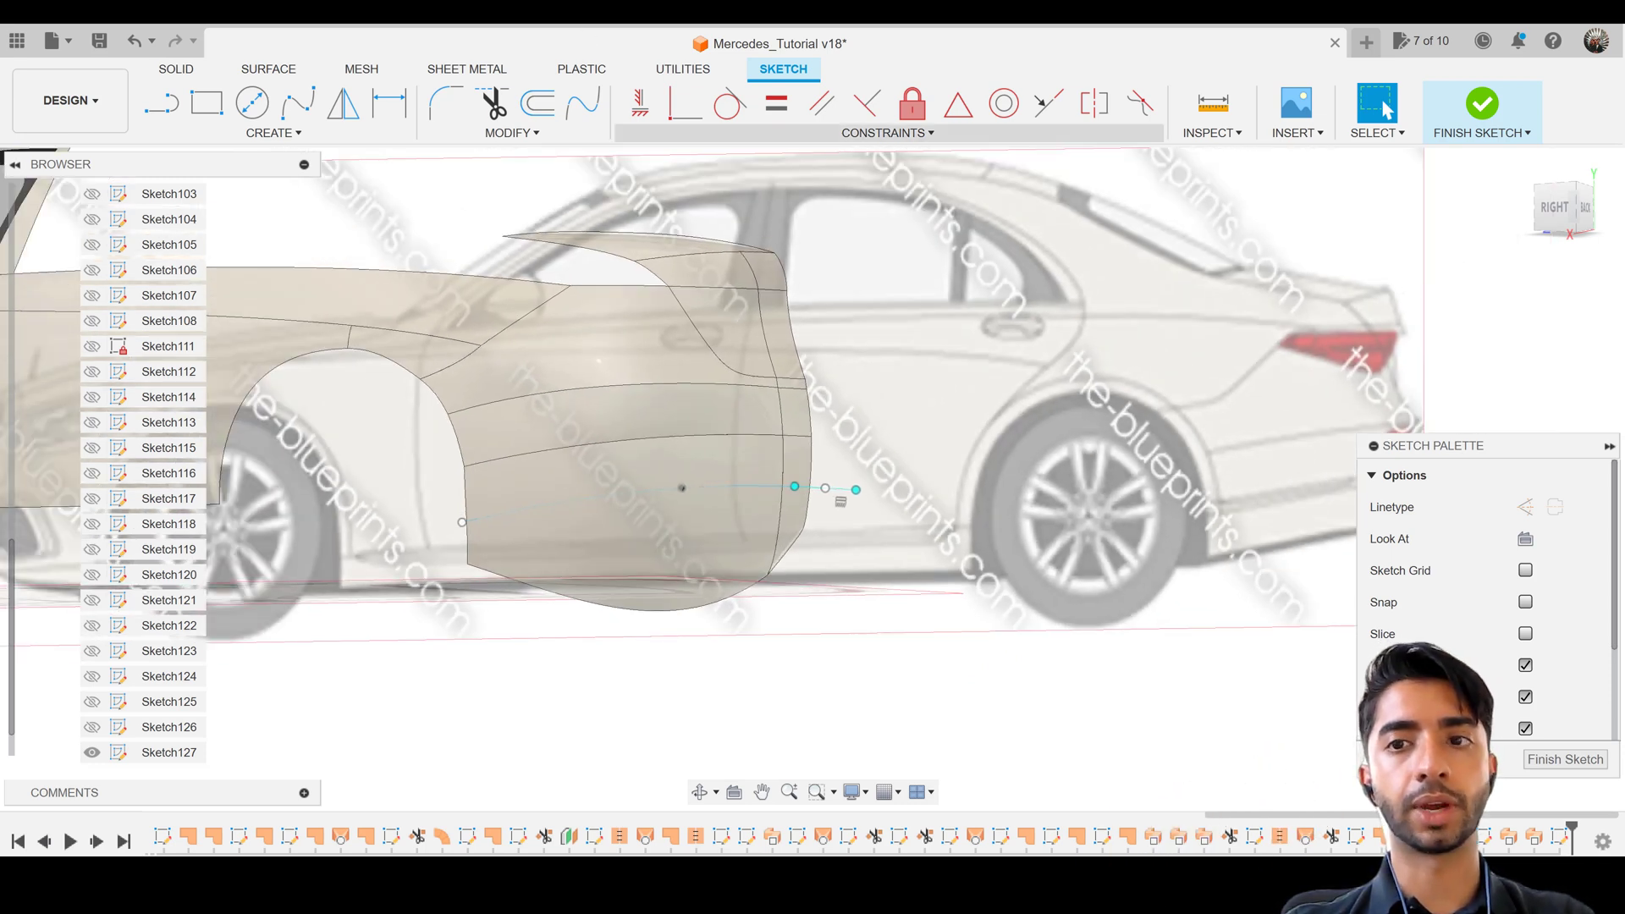
pyautogui.click(1481, 127)
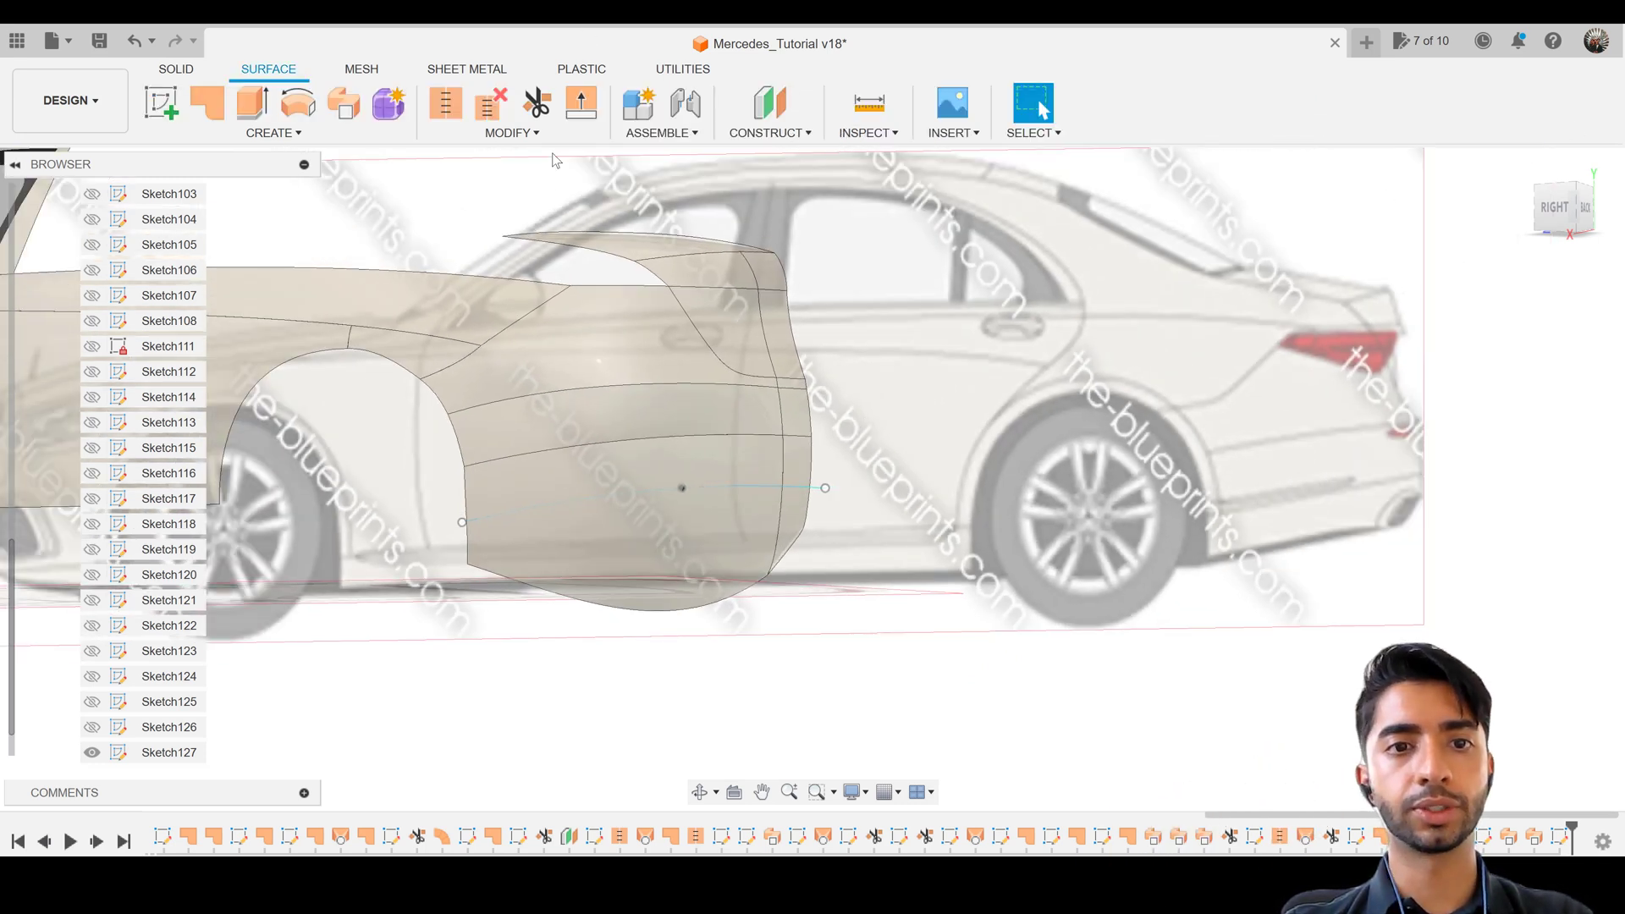
pyautogui.click(537, 101)
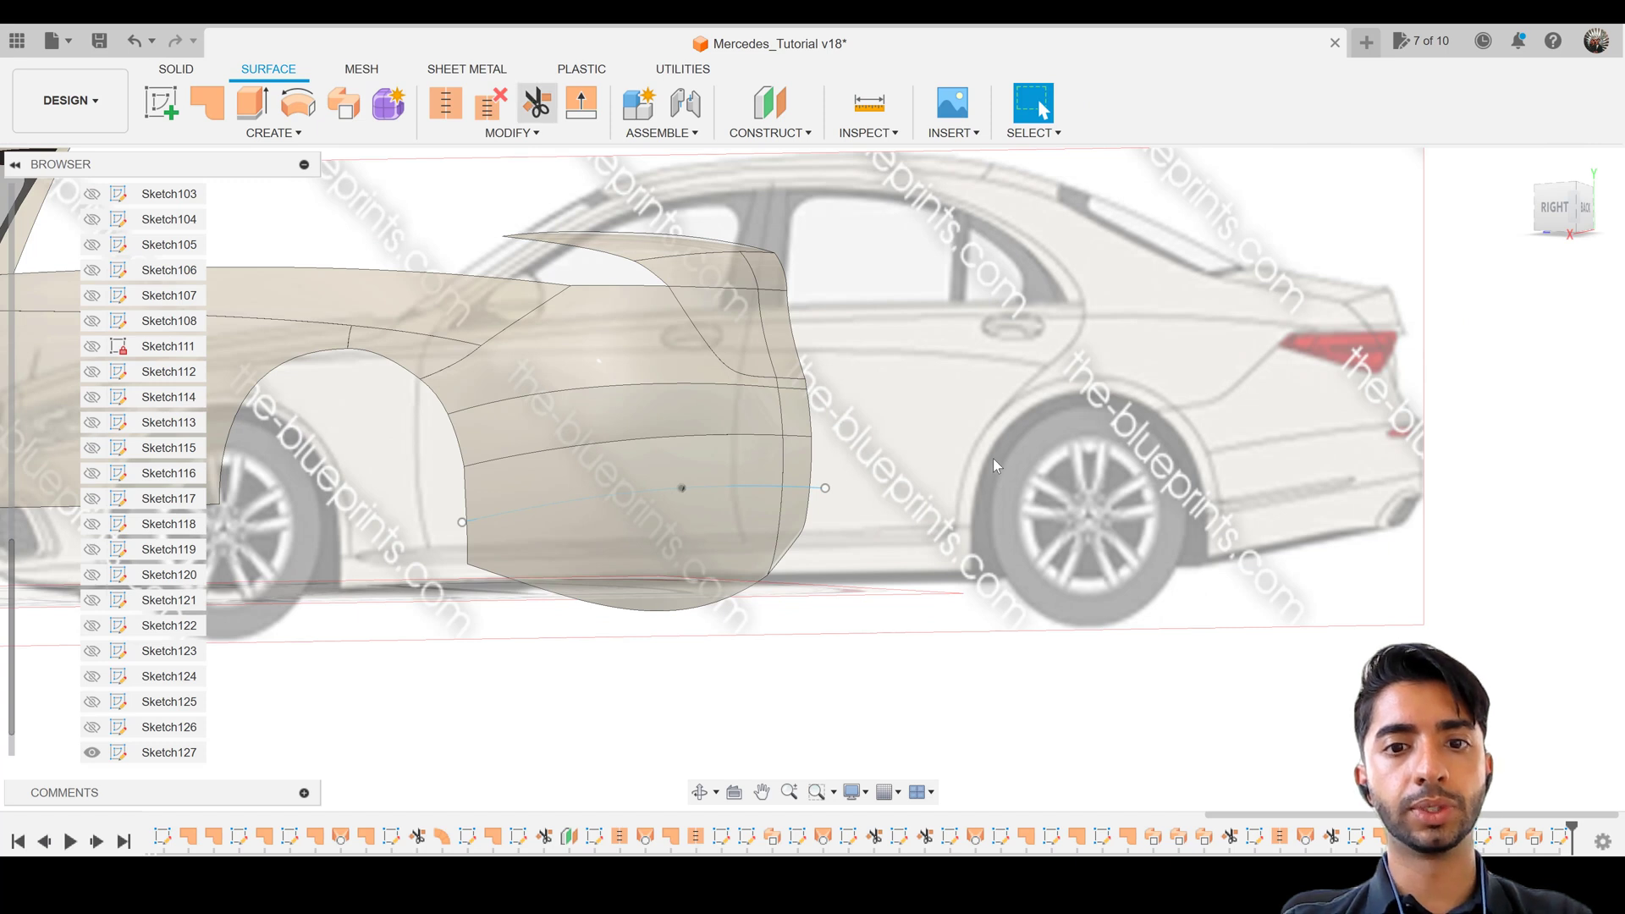
pyautogui.click(822, 490)
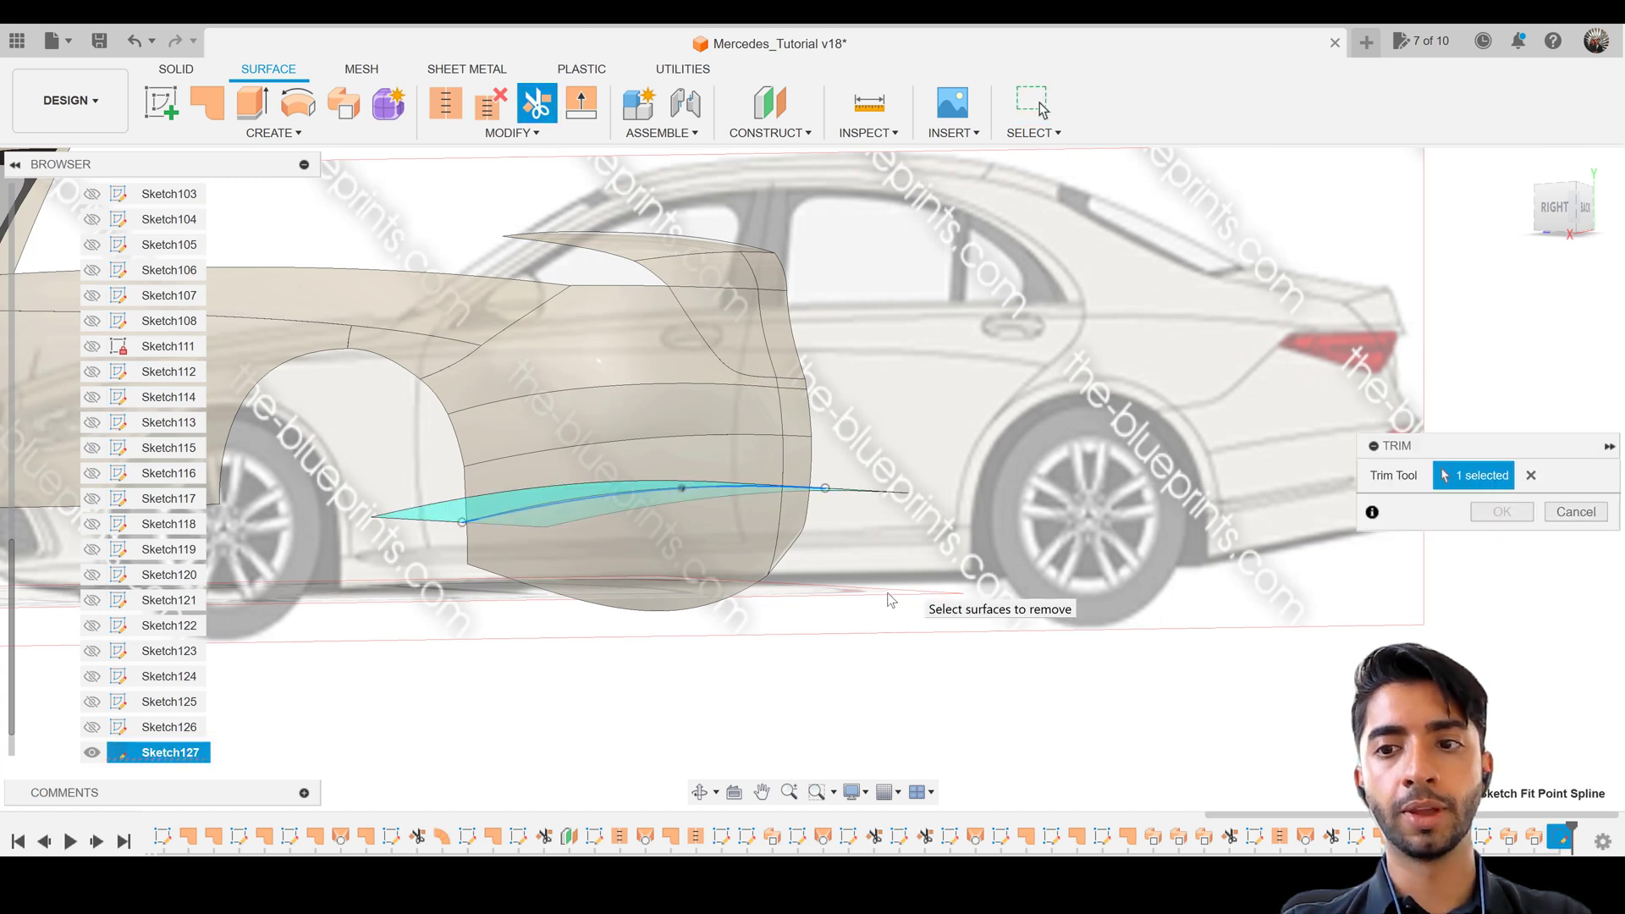
pyautogui.scroll(2, 765, 514)
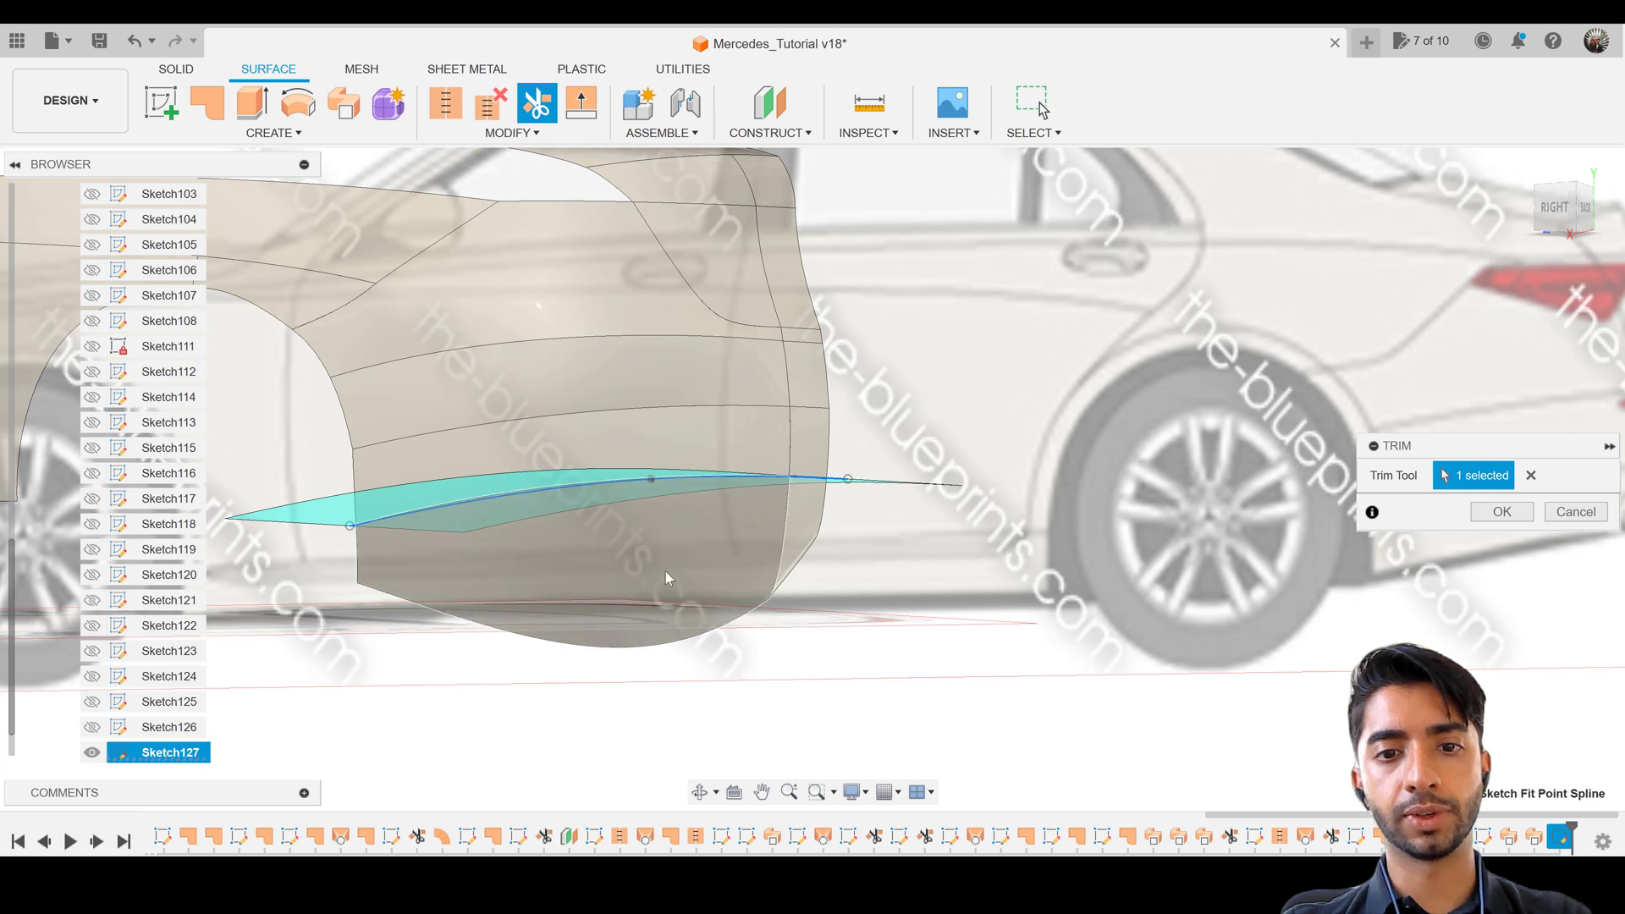
pyautogui.click(1501, 512)
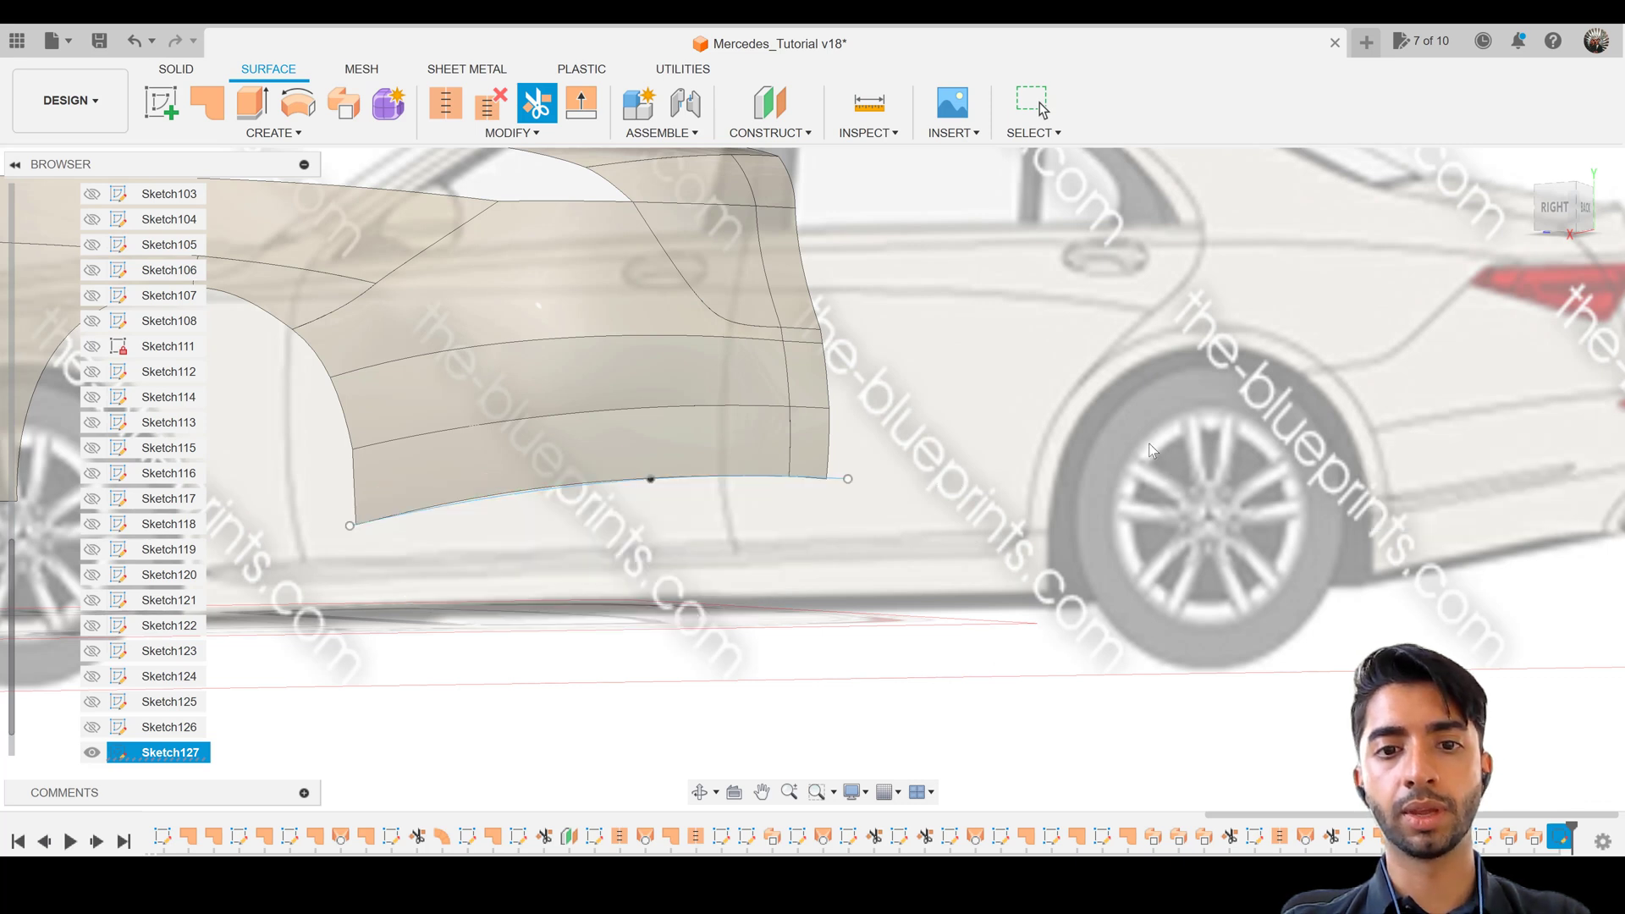
pyautogui.scroll(-2, 988, 495)
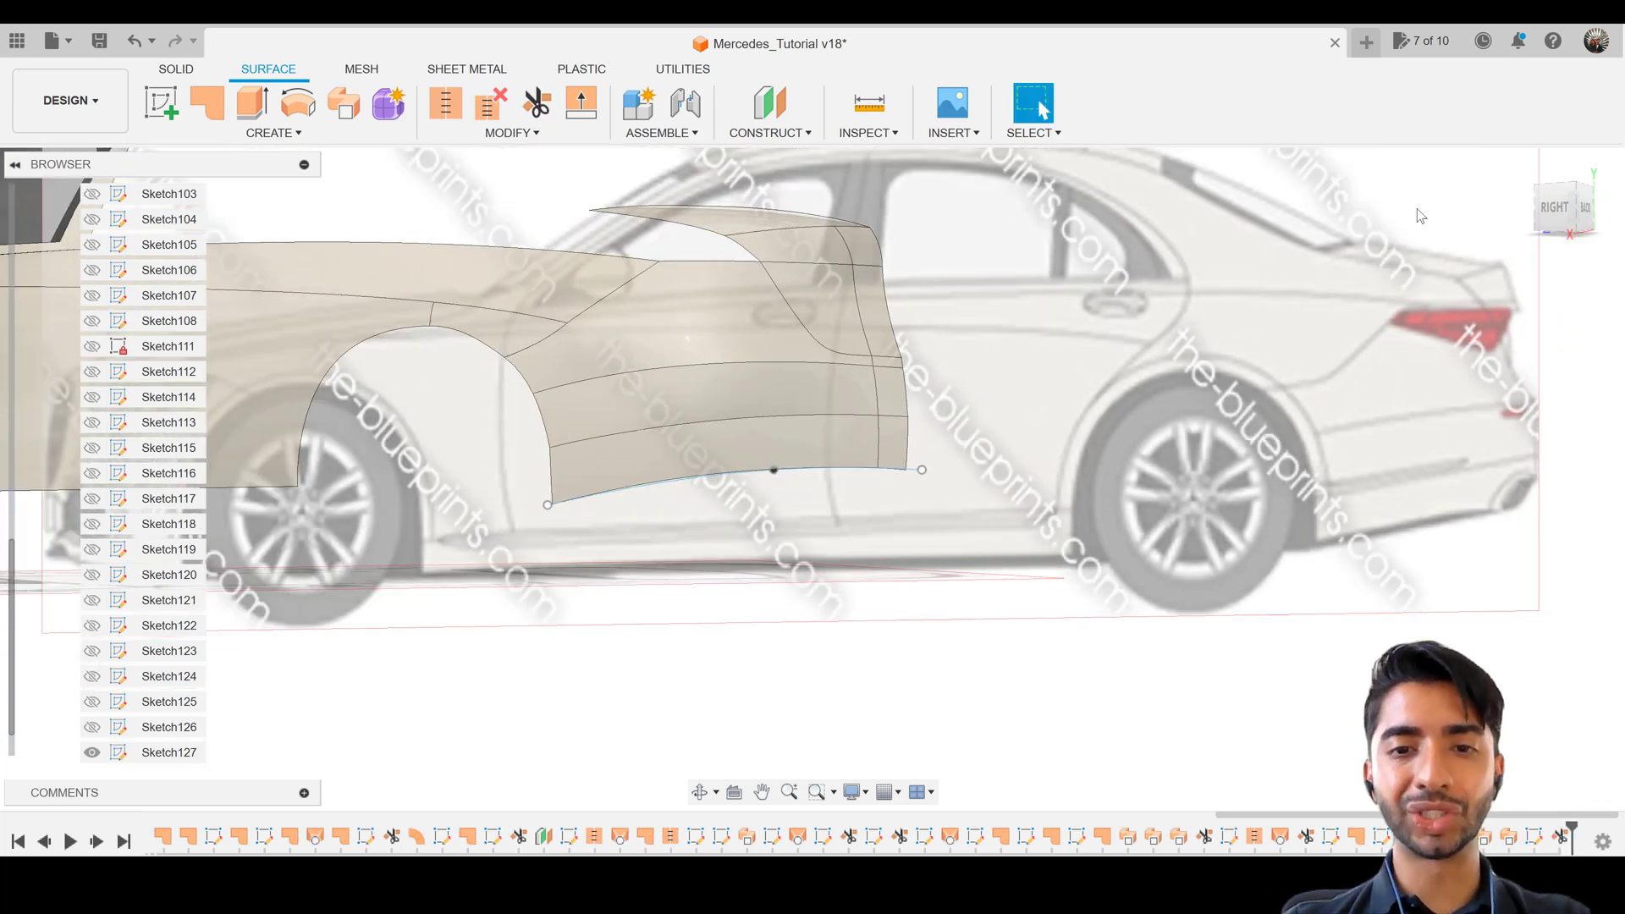
# Trim away the boot lid and bumper surface portions that extend past the car's centre line, using the YZ plane as the trim tool
pyautogui.click(1557, 209)
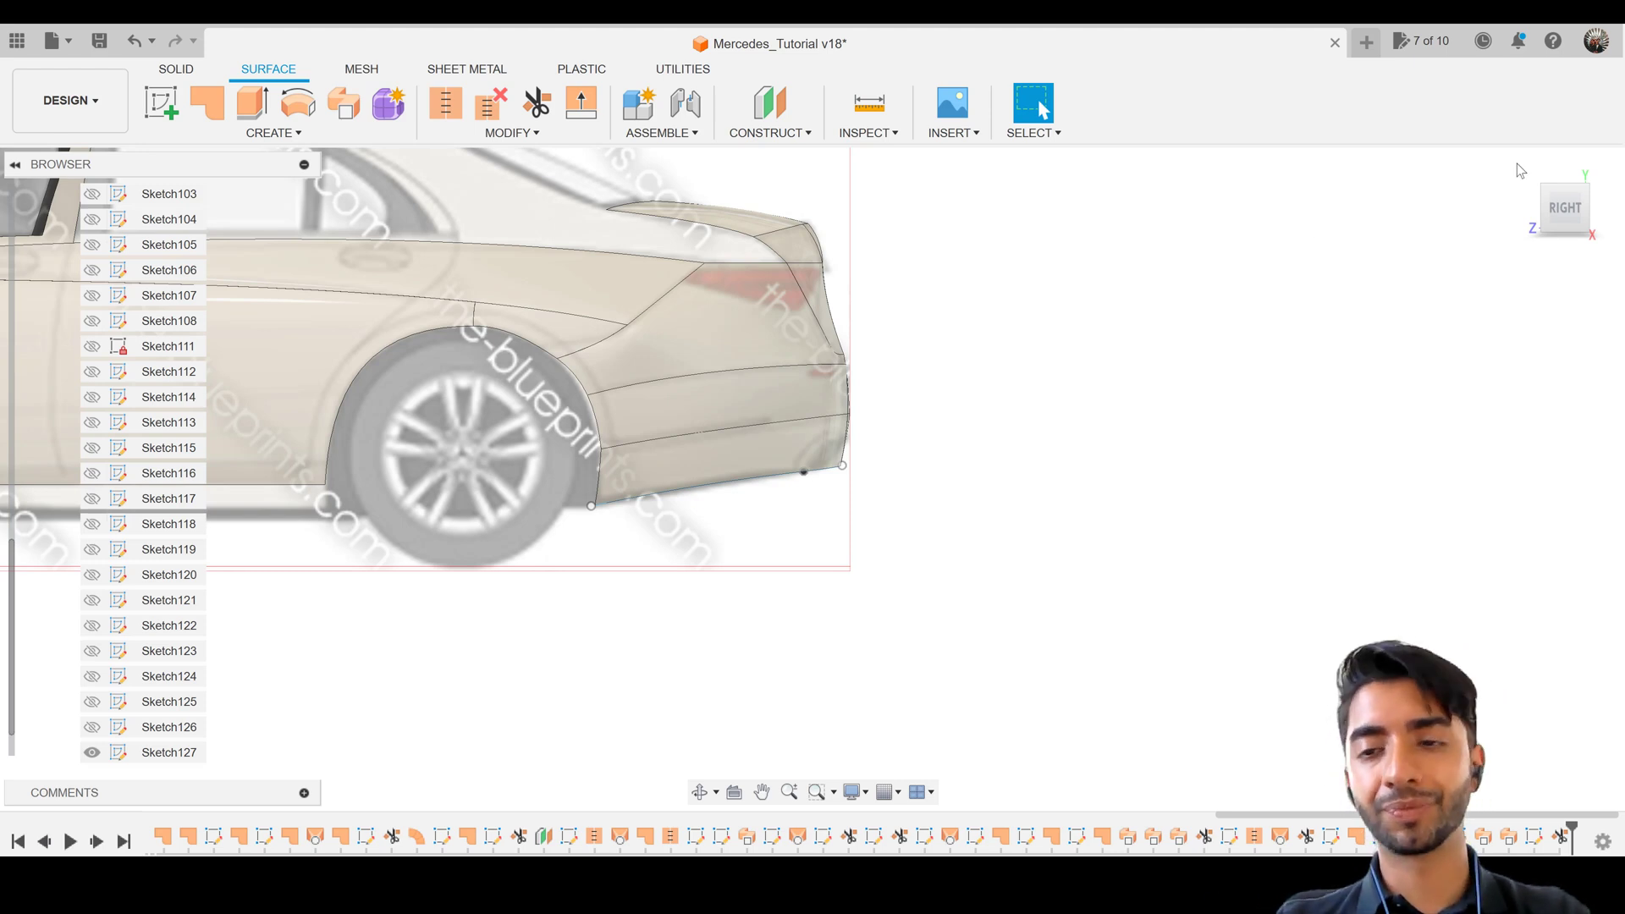
pyautogui.click(1602, 210)
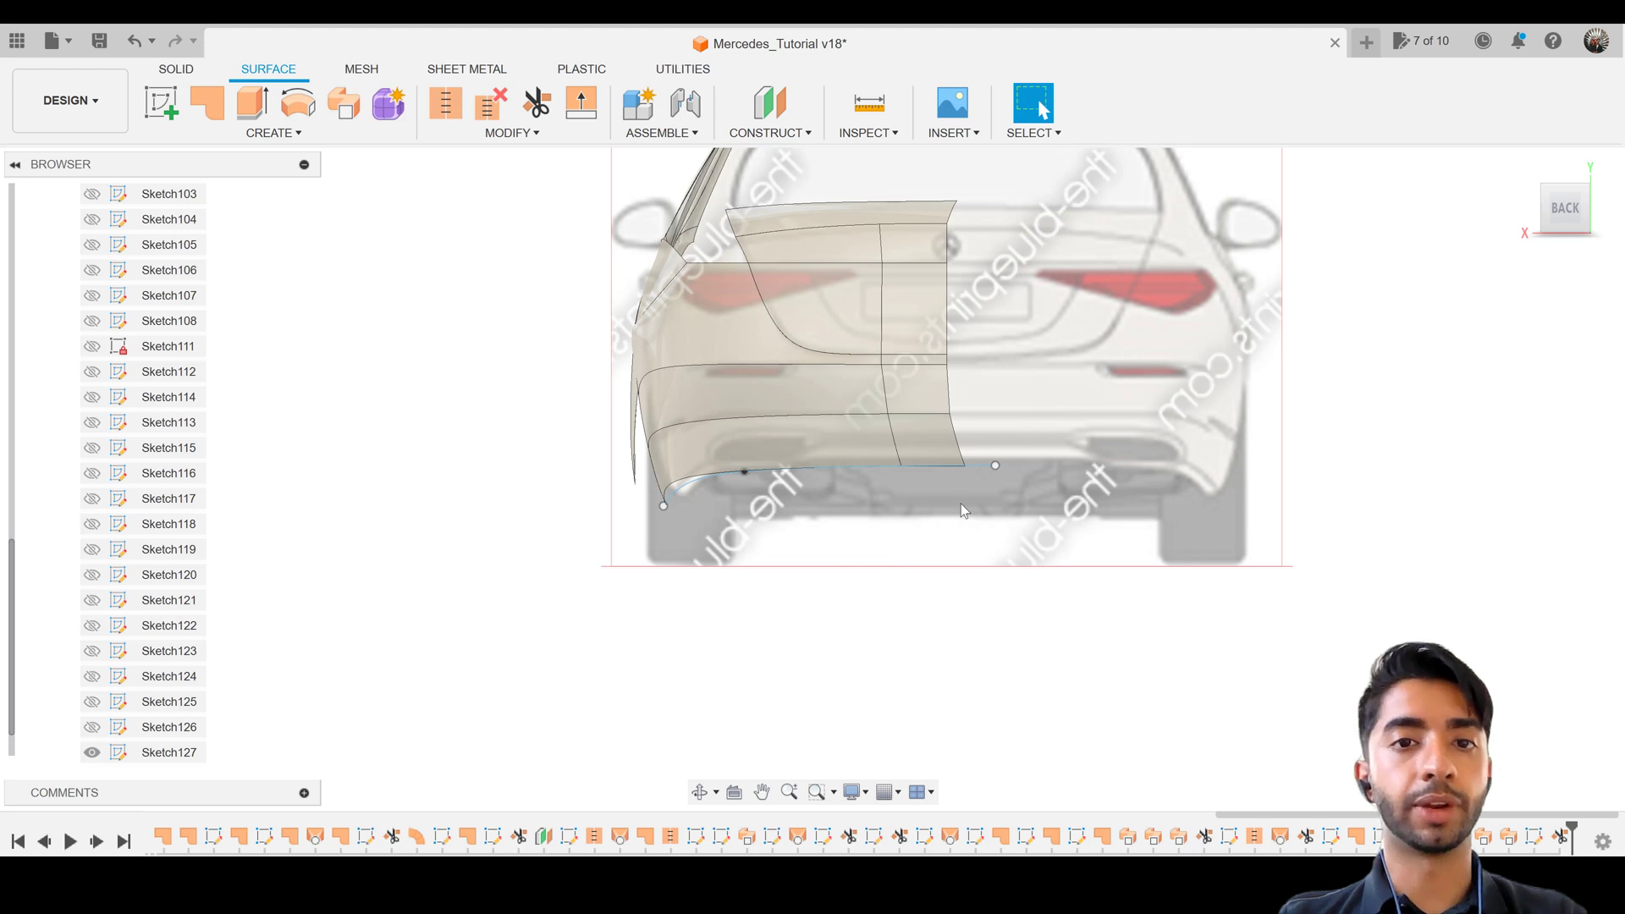
pyautogui.click(536, 101)
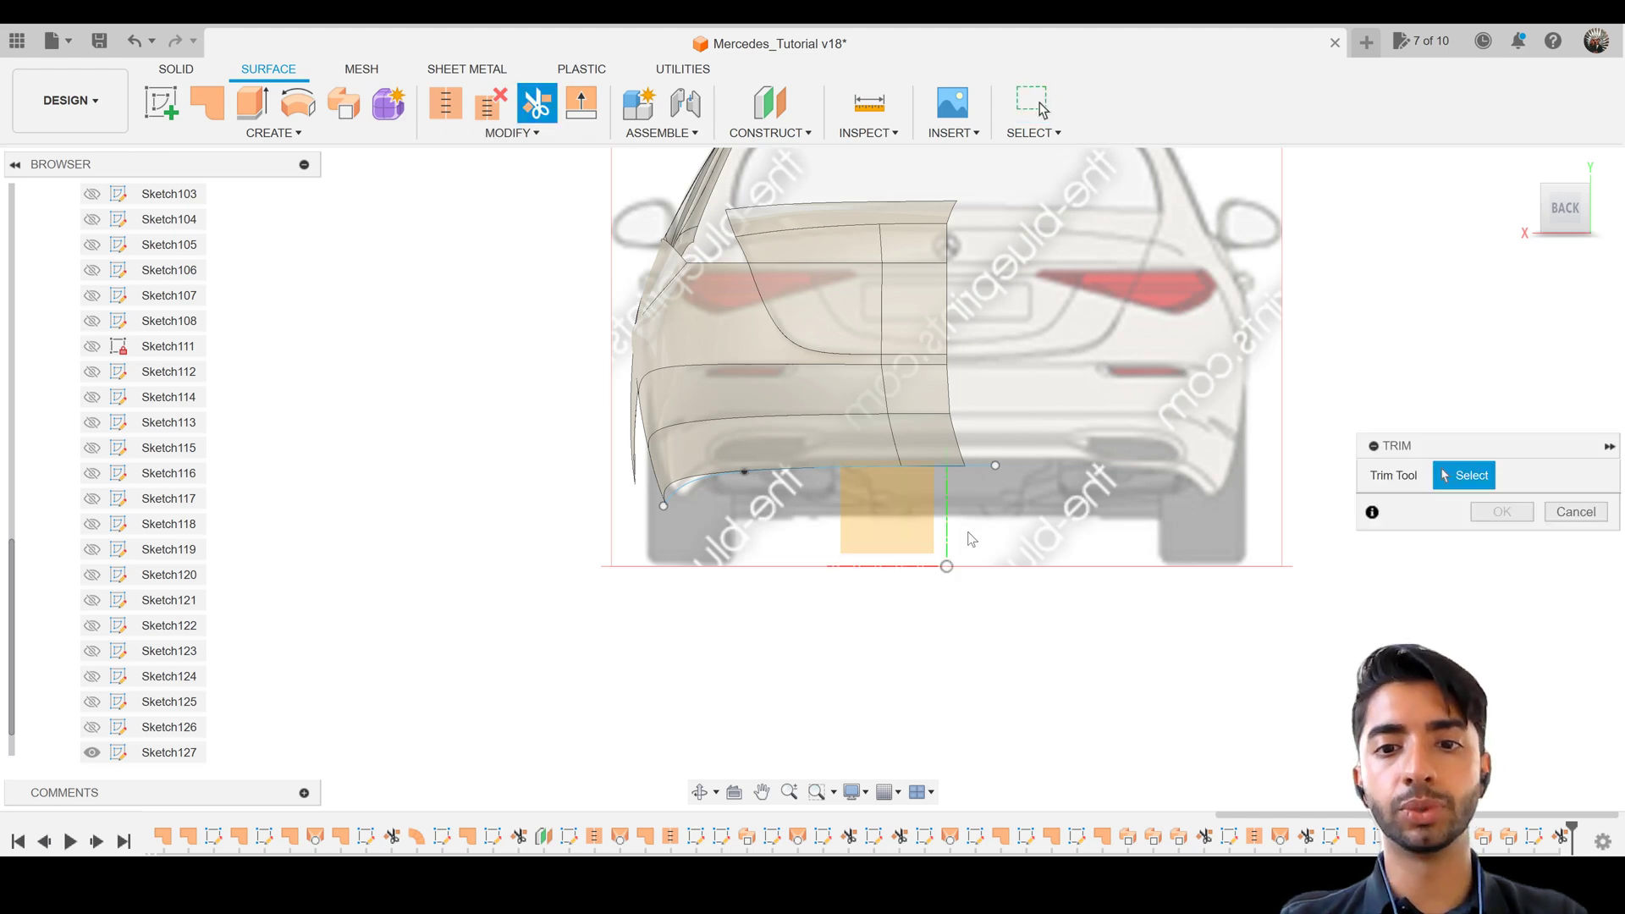
pyautogui.scroll(3, 962, 542)
pyautogui.click(935, 541)
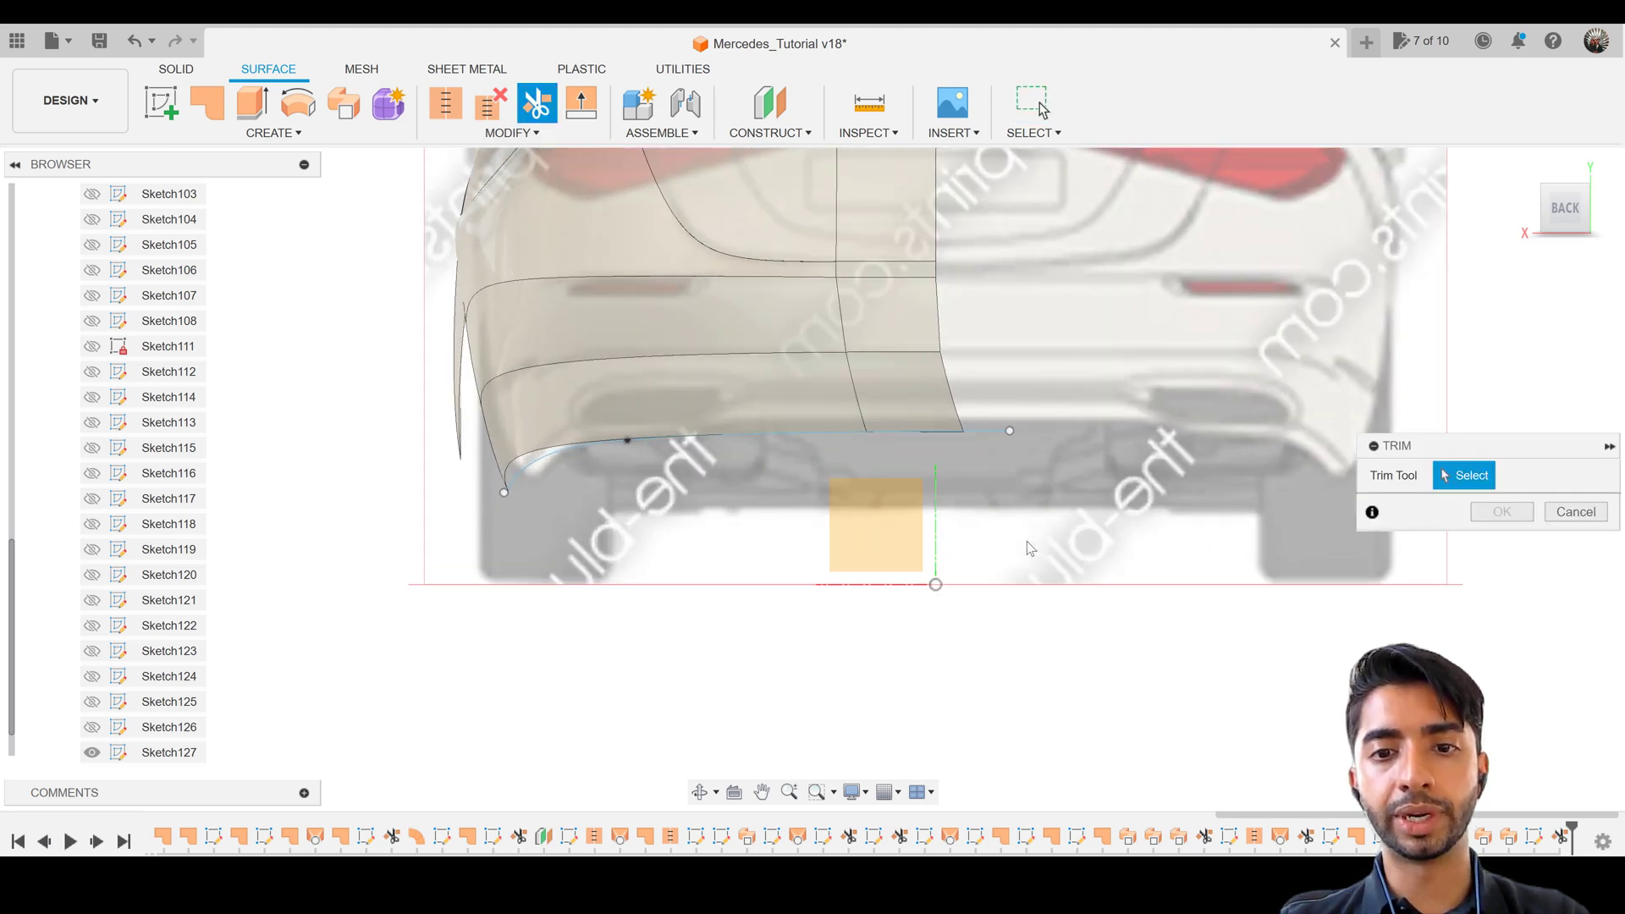
pyautogui.scroll(-1, 1027, 544)
pyautogui.scroll(5, 1005, 468)
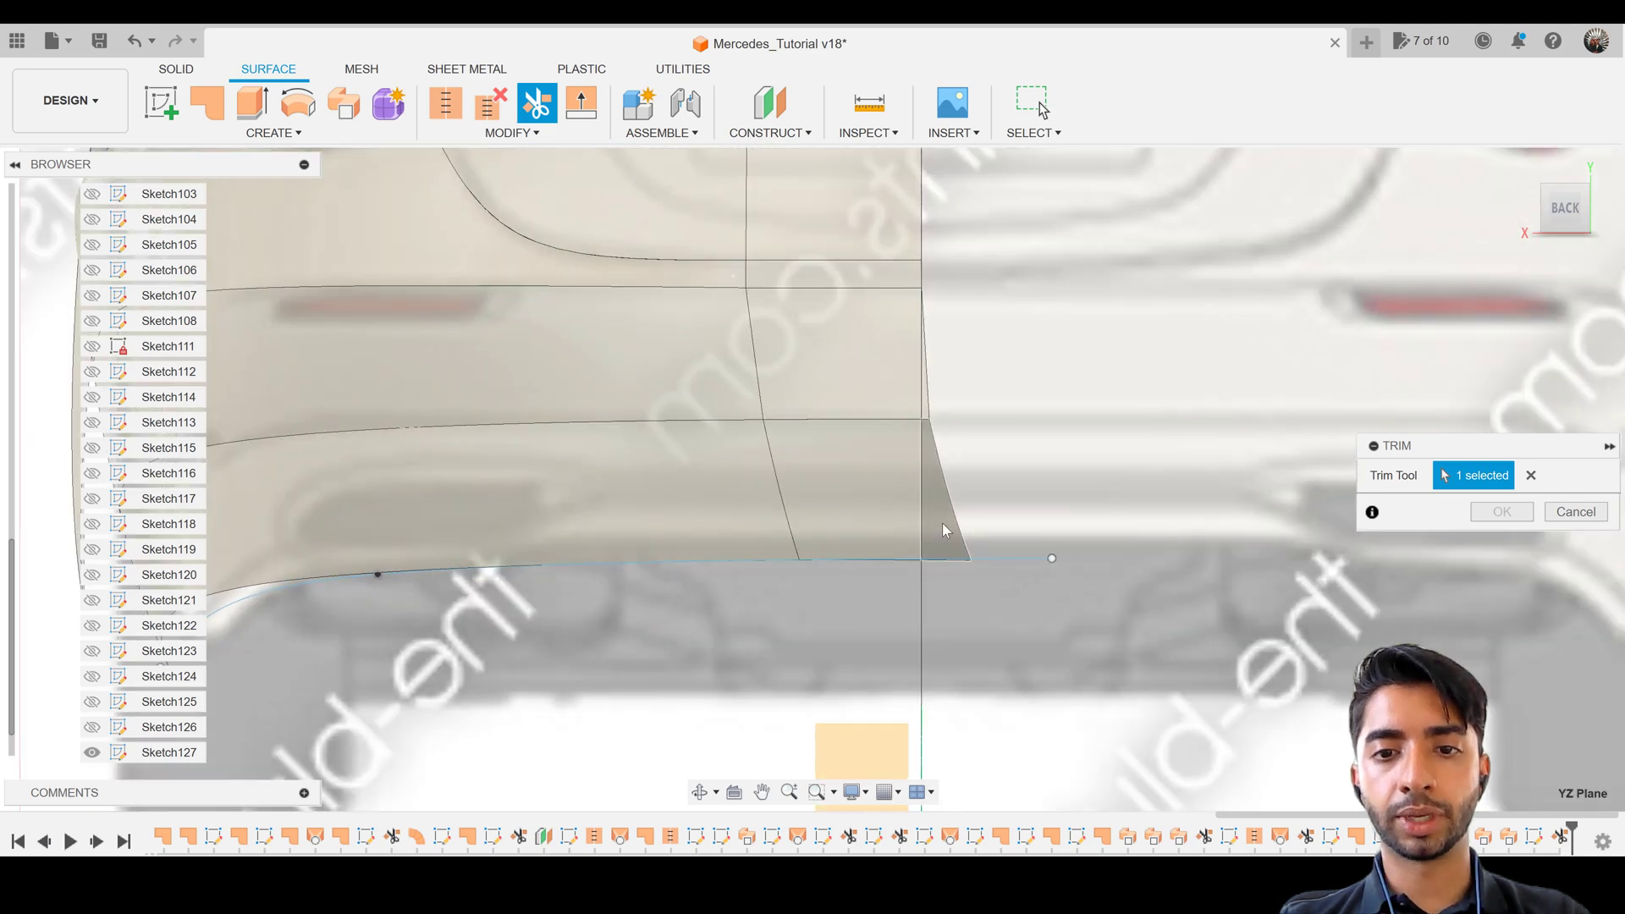
pyautogui.scroll(-4, 923, 372)
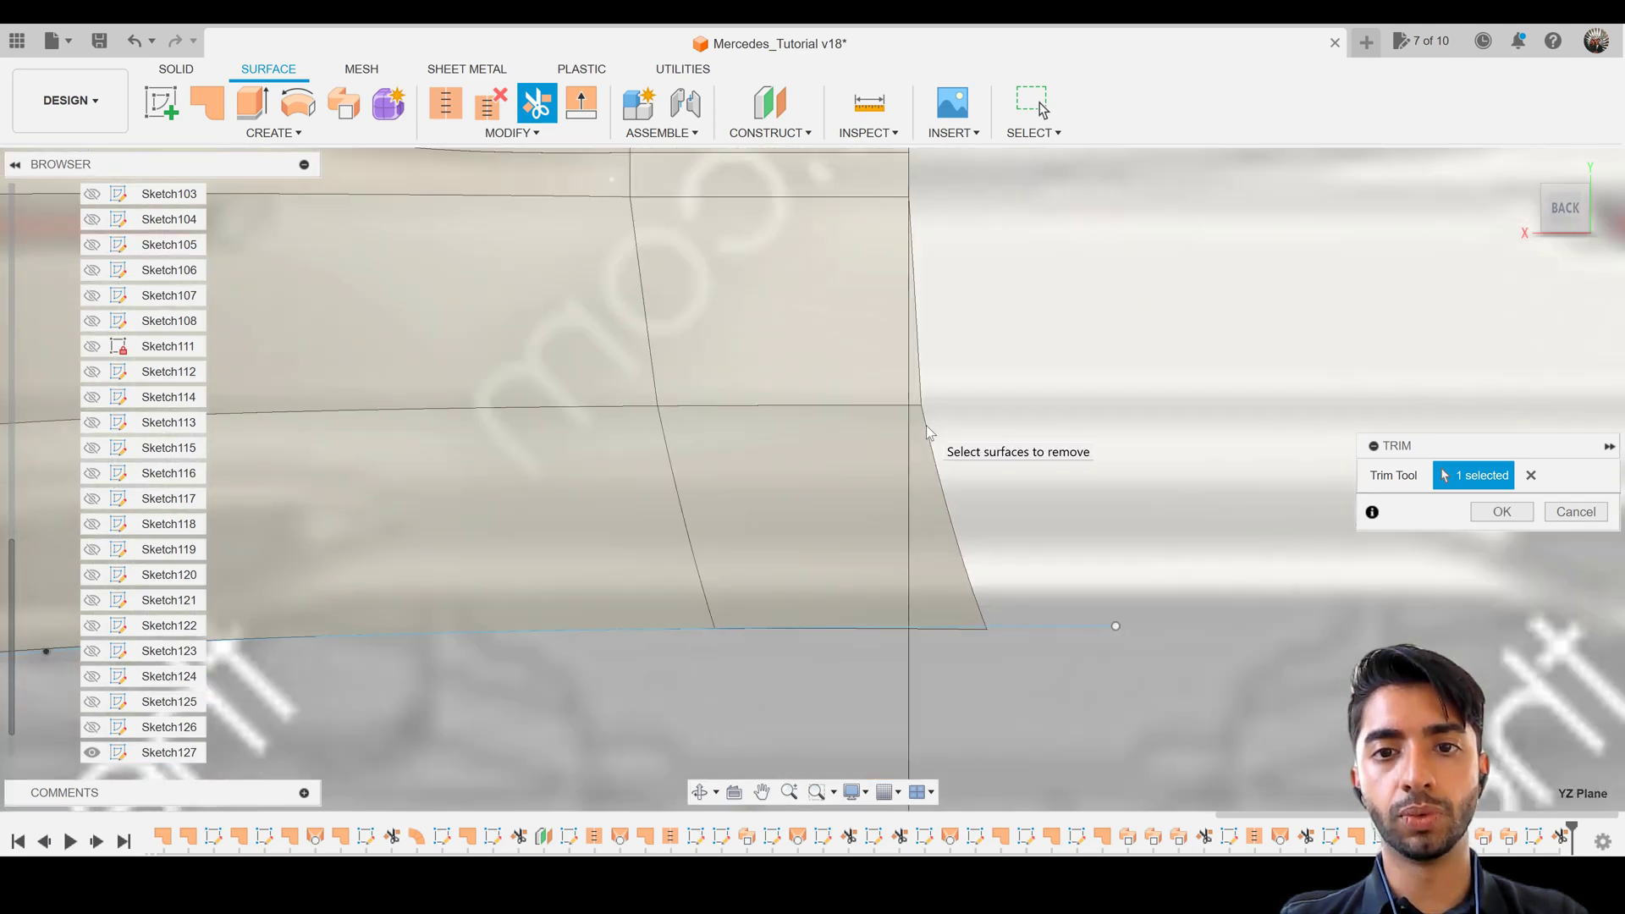
pyautogui.scroll(5, 927, 300)
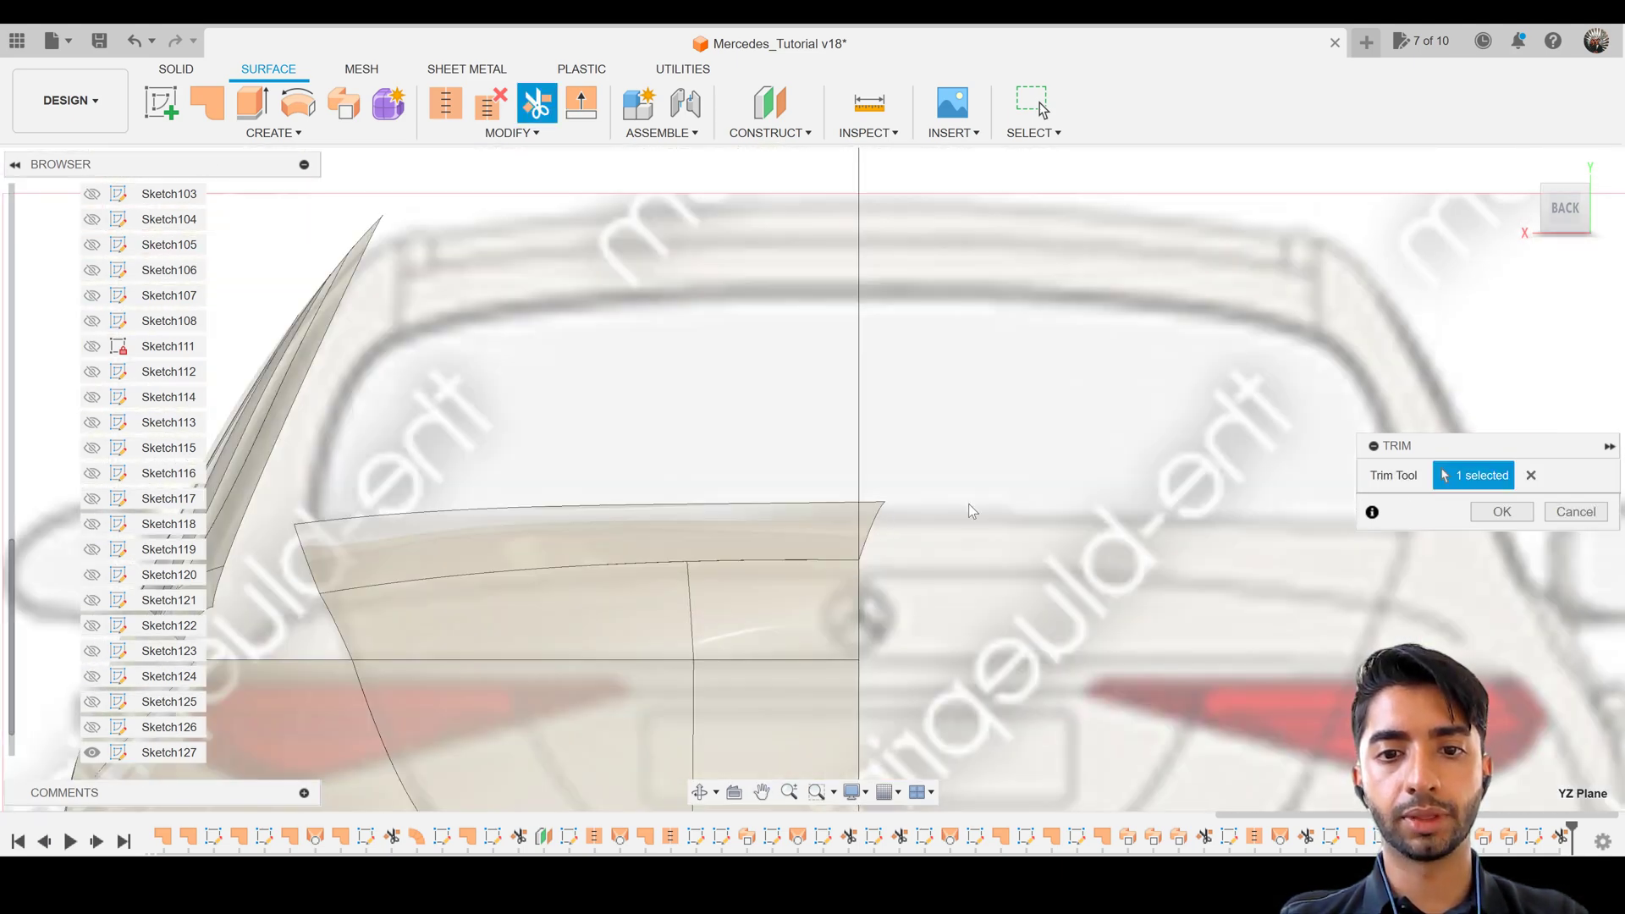
pyautogui.click(1501, 512)
pyautogui.scroll(-6, 920, 431)
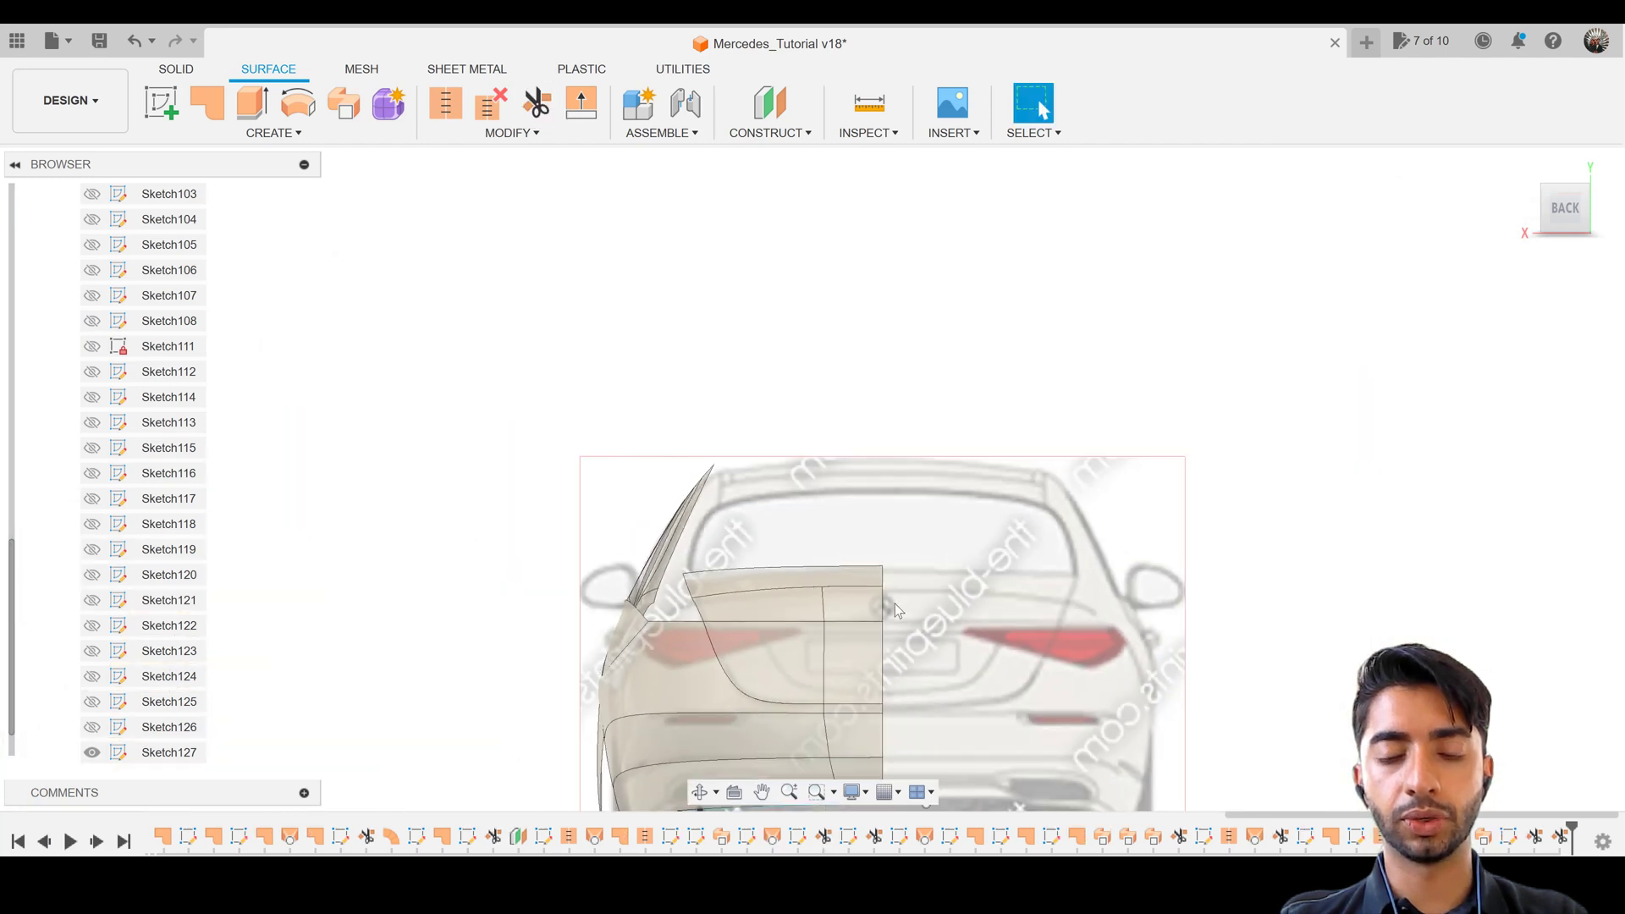
pyautogui.moveTo(897, 448); pyautogui.dragTo(923, 389, button='middle')
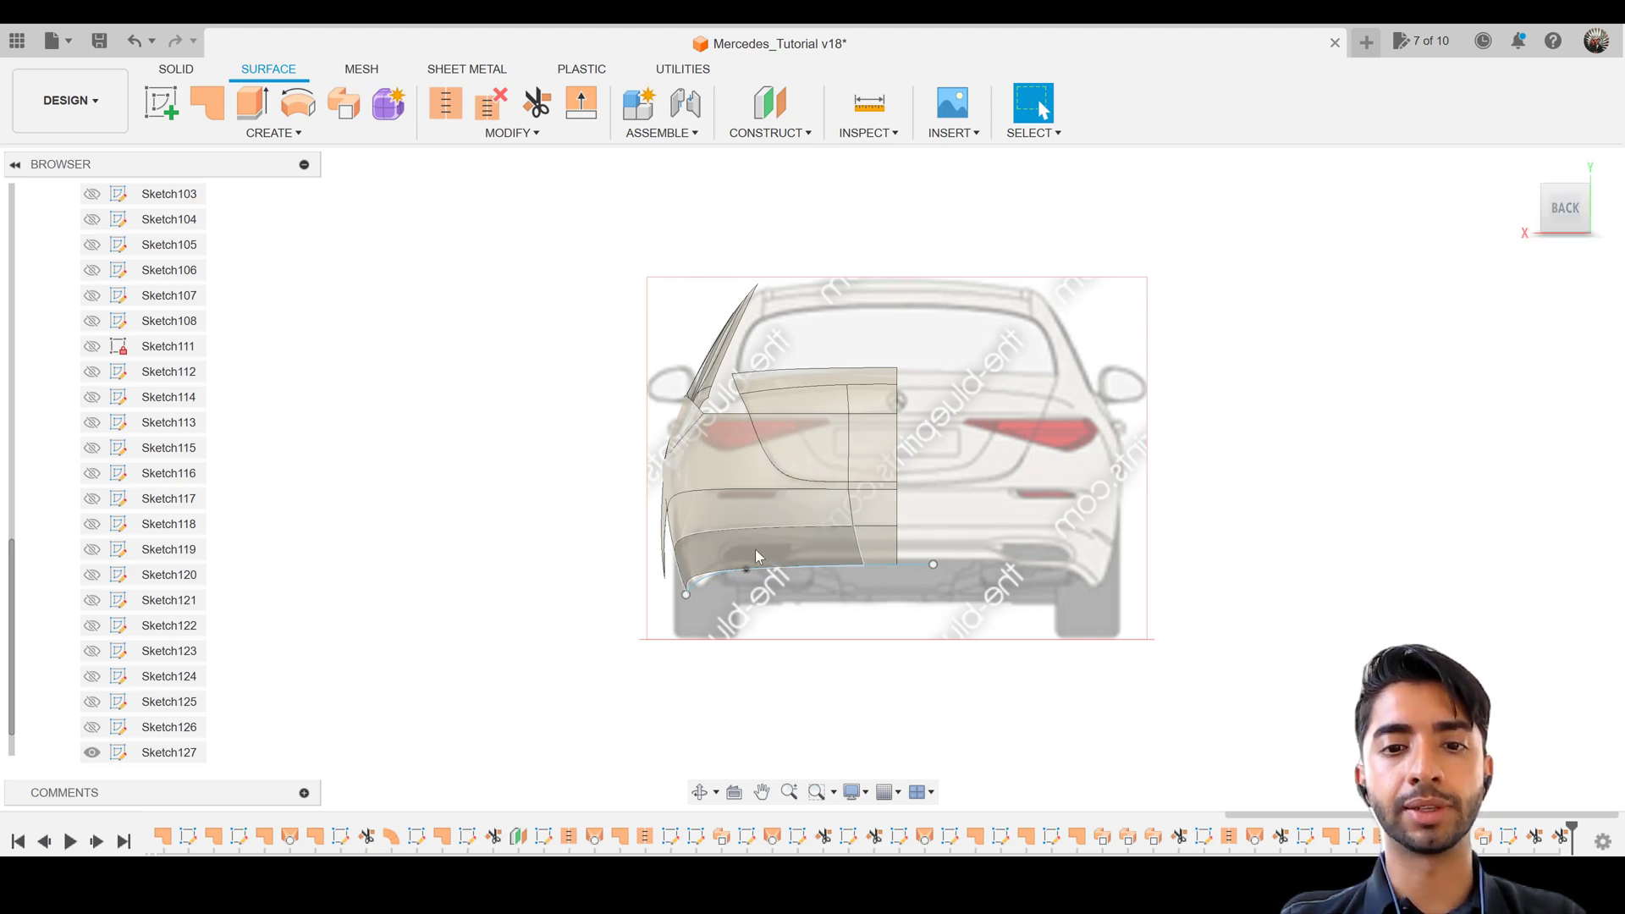
pyautogui.click(1532, 211)
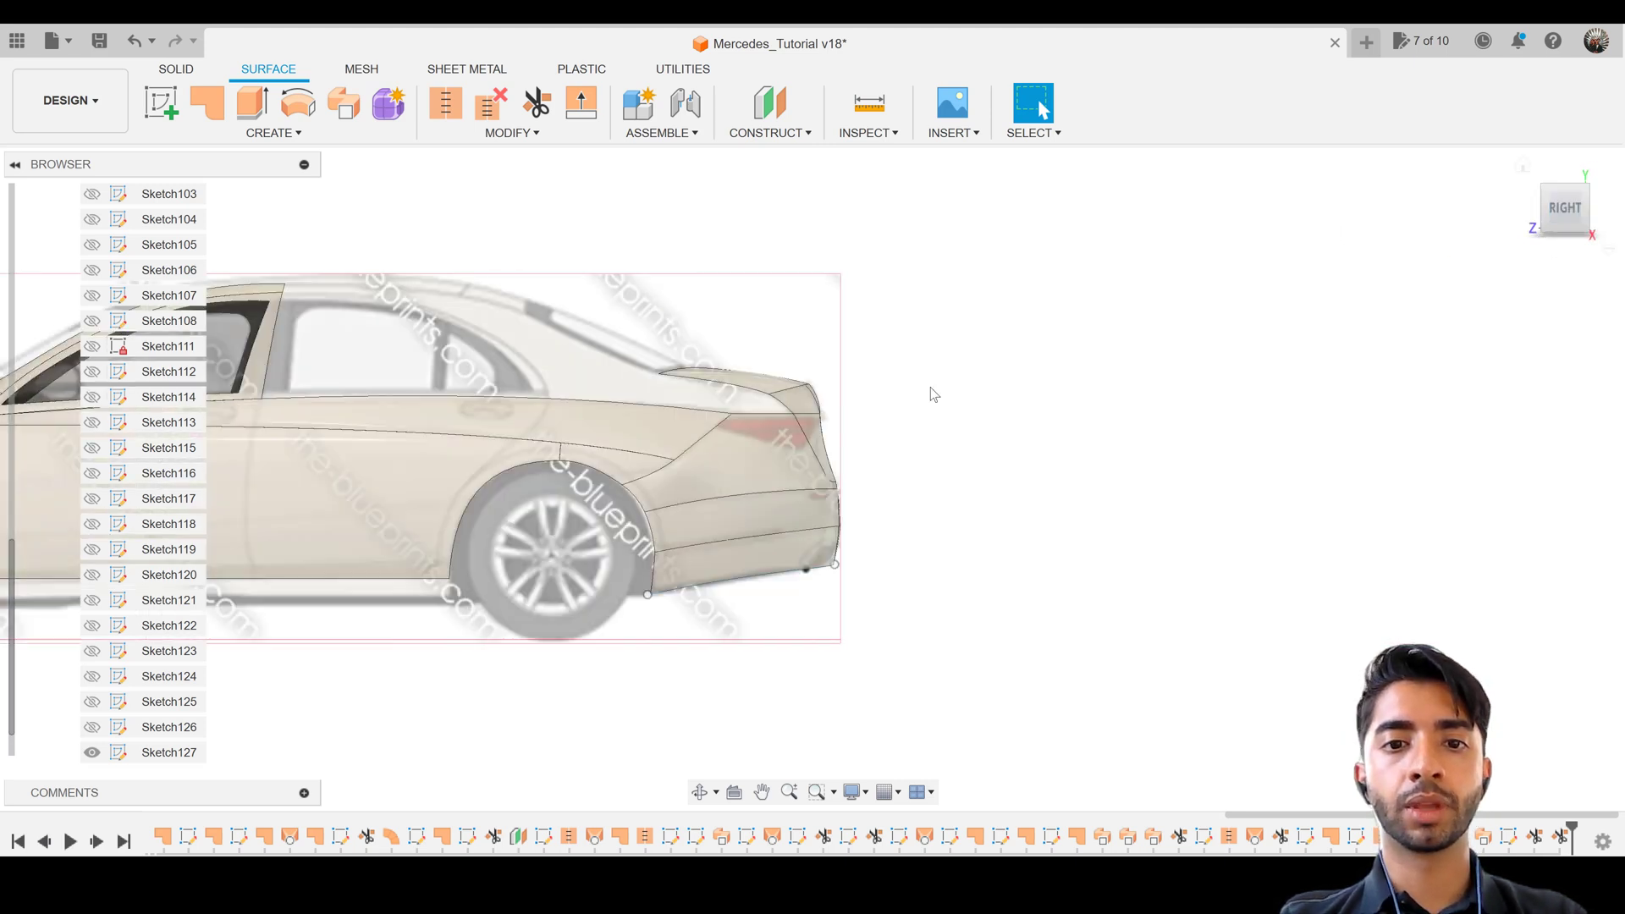
# Start a new sketch on the plane facing the car's right side
pyautogui.scroll(3, 892, 432)
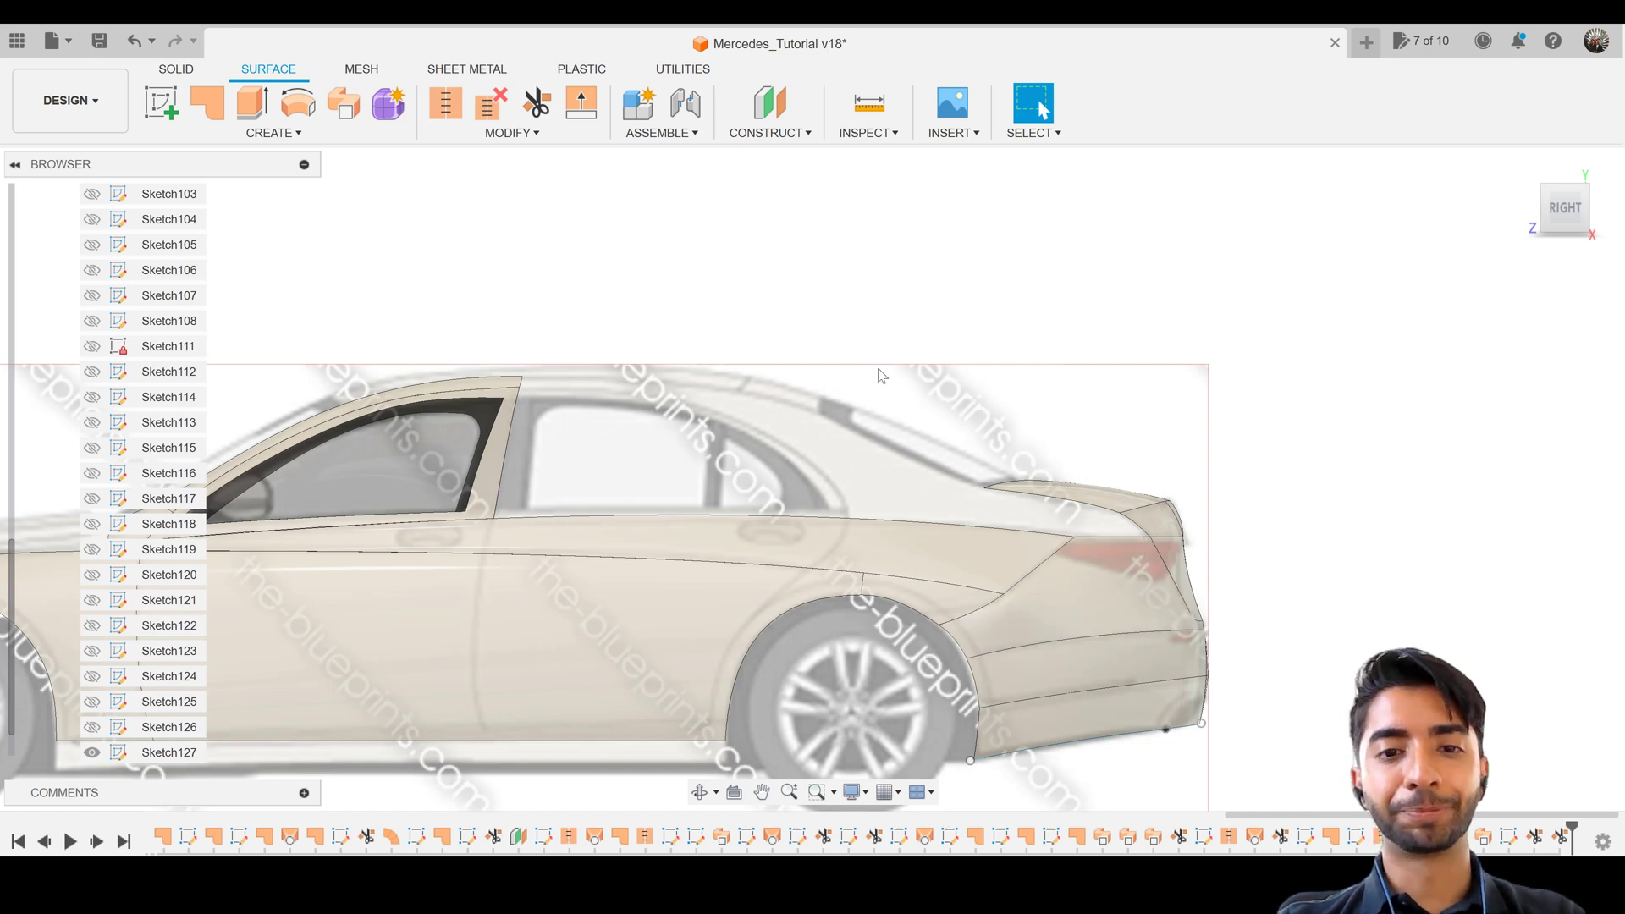
pyautogui.scroll(3, 938, 432)
pyautogui.scroll(3, 977, 472)
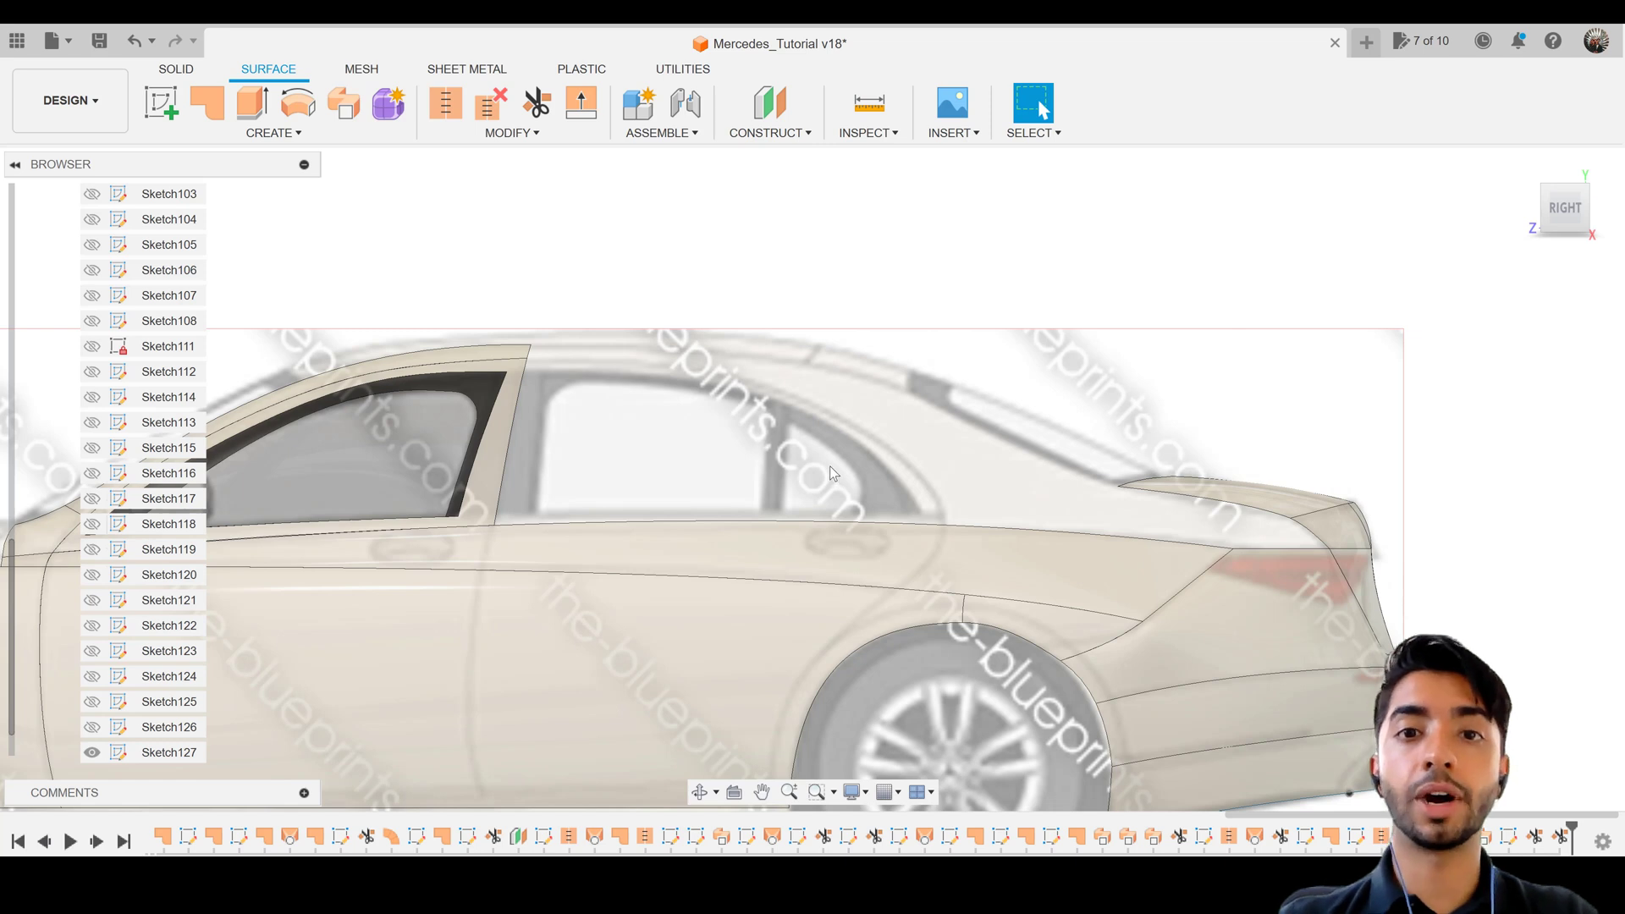
pyautogui.click(161, 103)
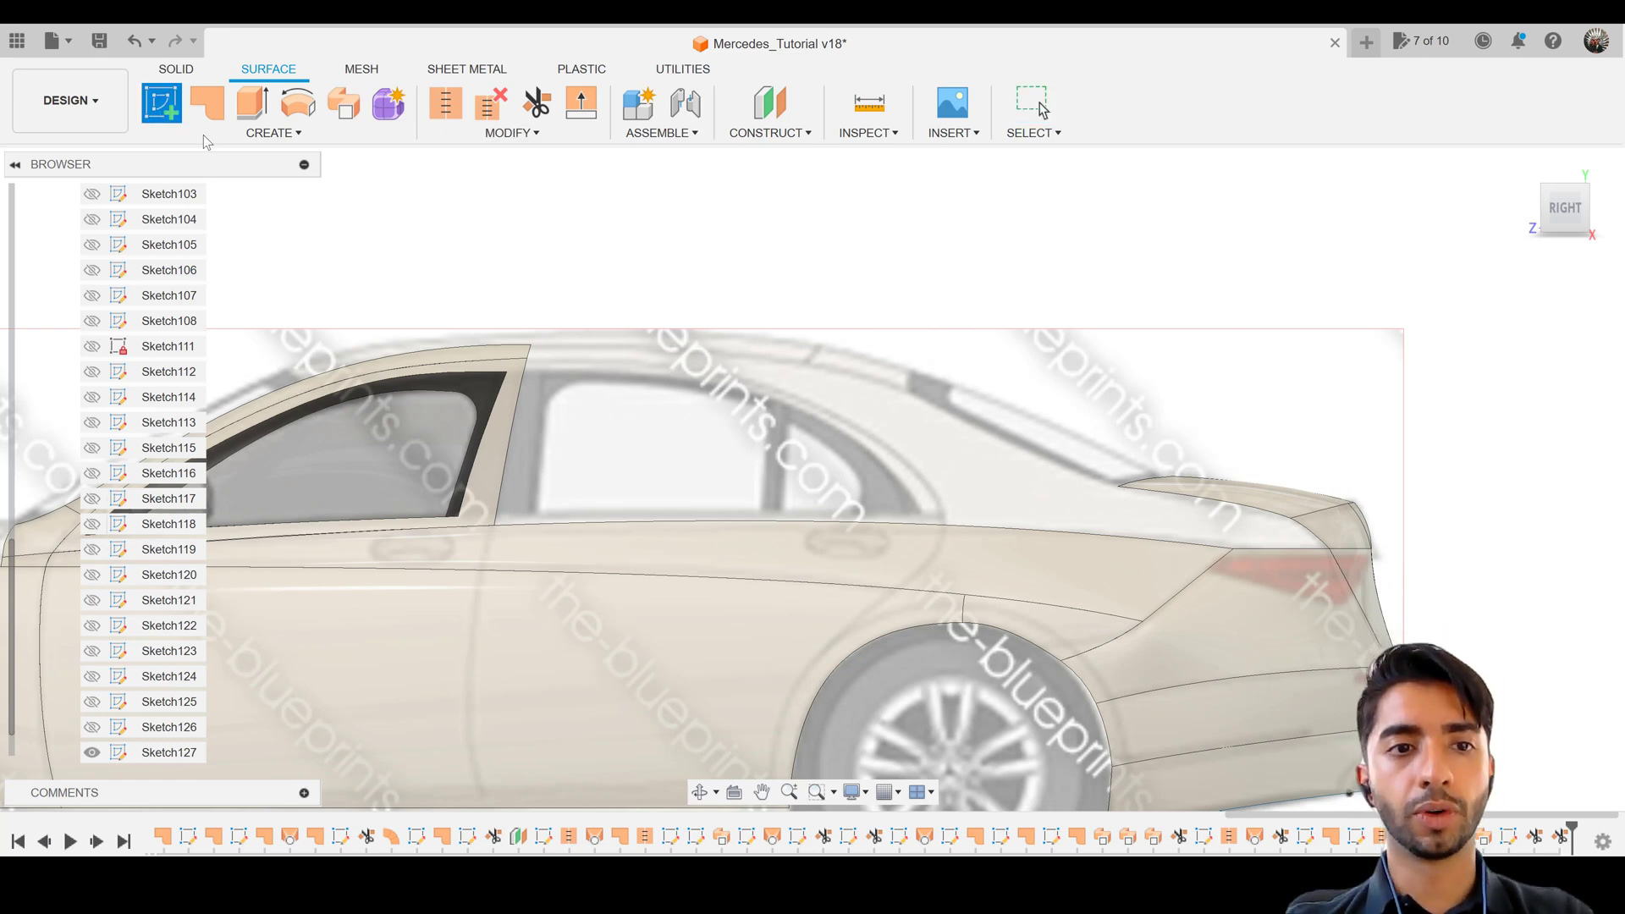
pyautogui.click(973, 449)
pyautogui.moveTo(504, 440); pyautogui.dragTo(334, 462)
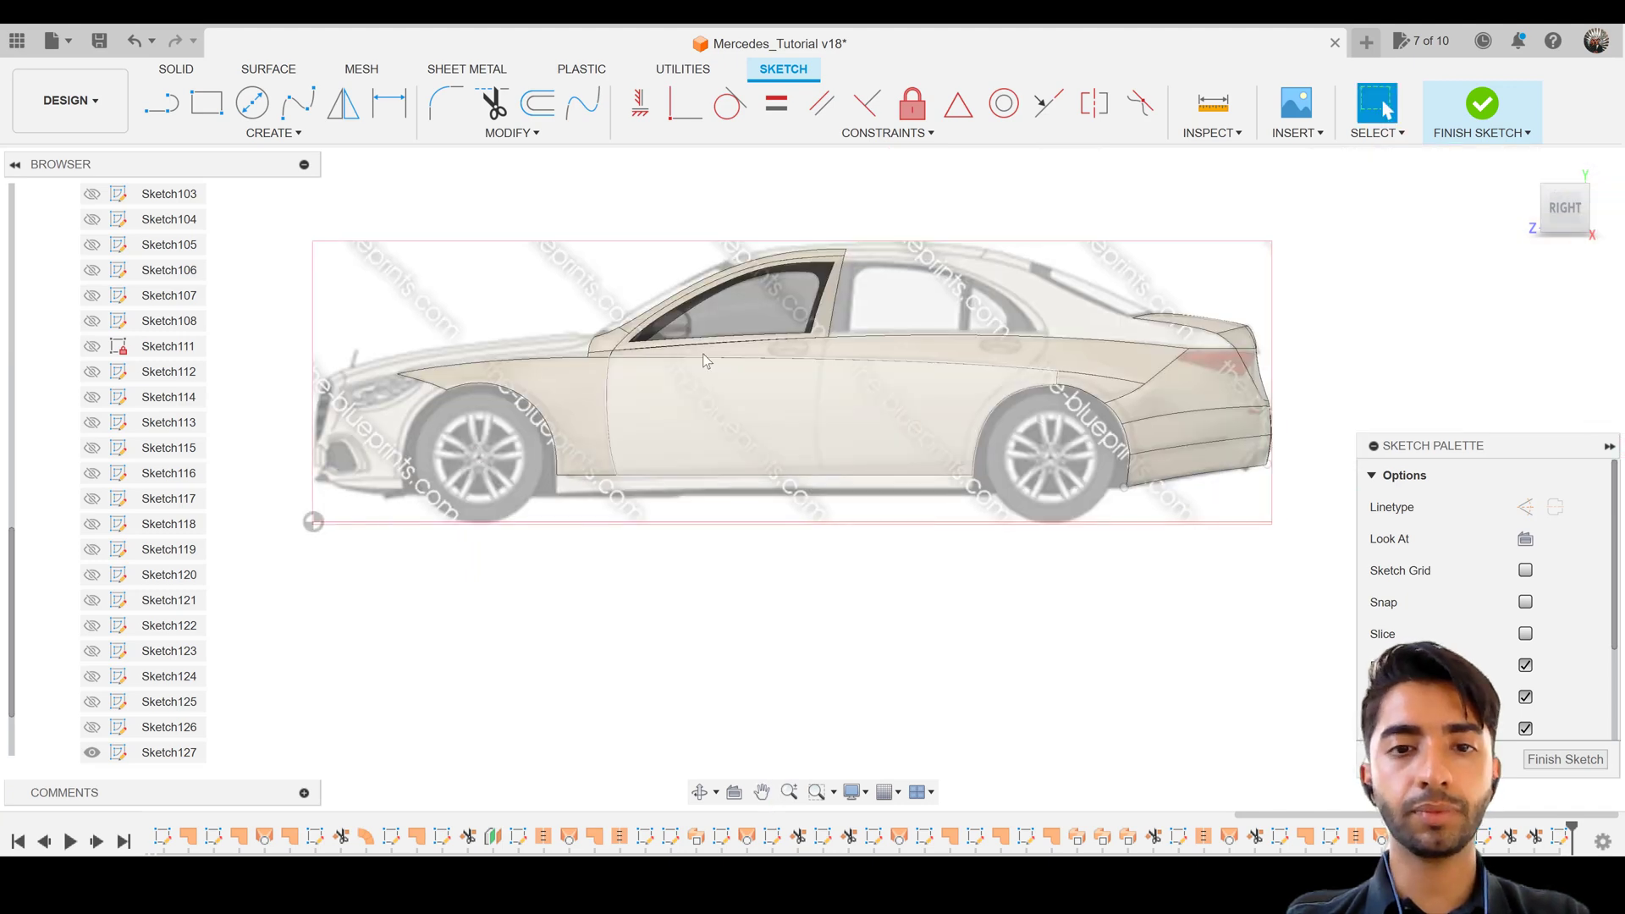
pyautogui.scroll(3, 593, 424)
# Draw a two-point 3D spline from the rear top corner of the front window frame to the upper front corner of the rear windscreen
pyautogui.click(297, 103)
pyautogui.scroll(-1, 1020, 314)
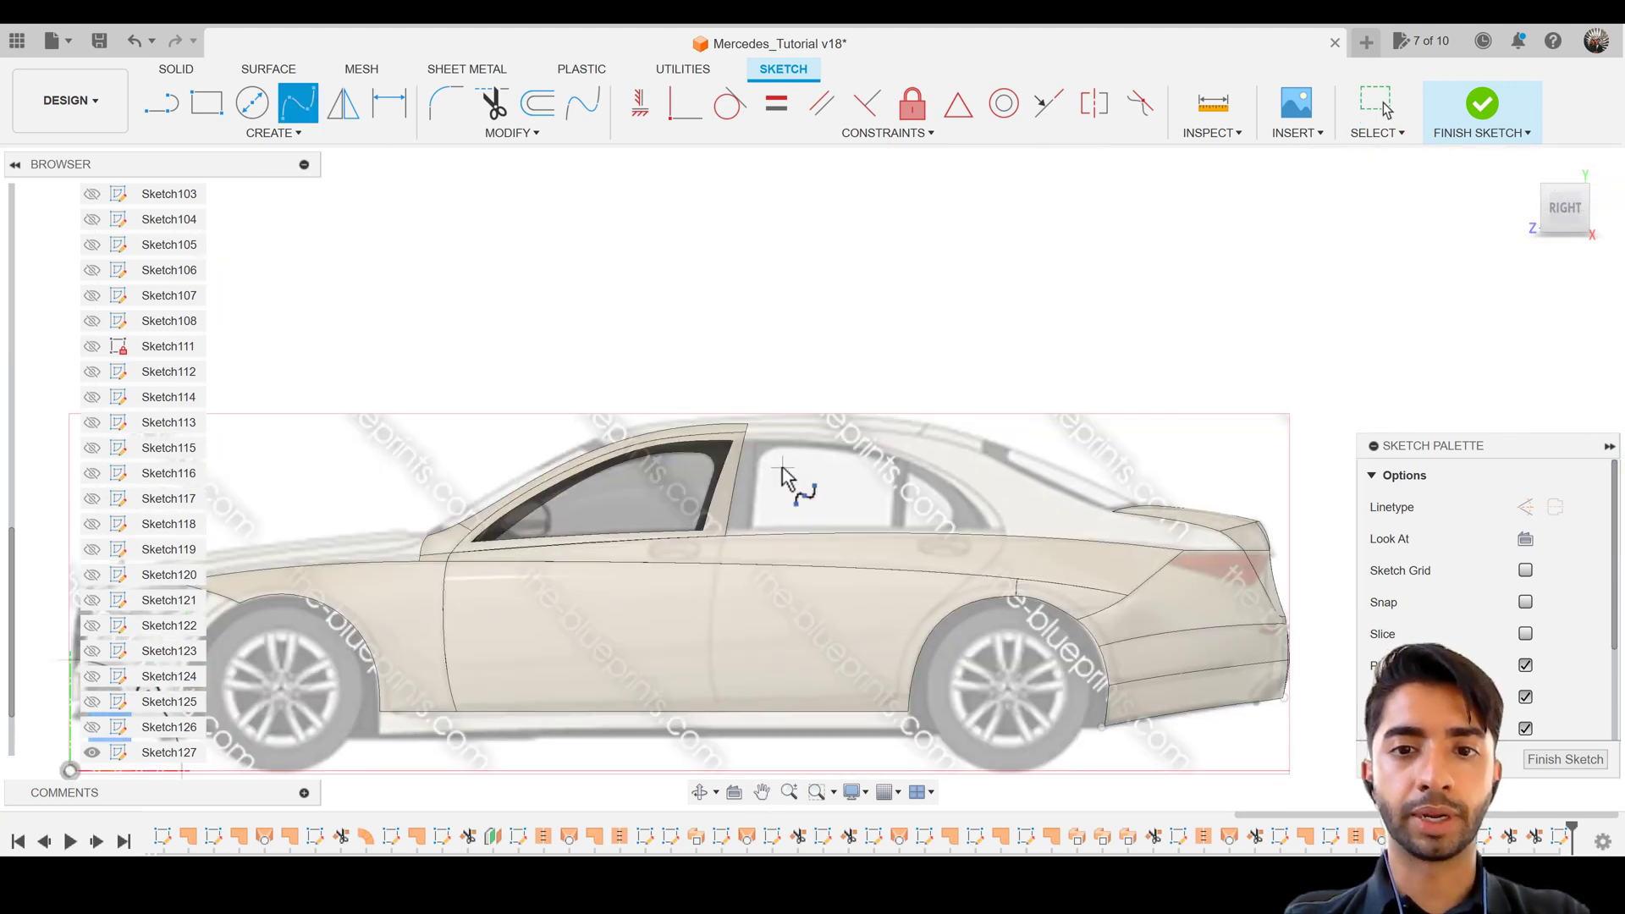
pyautogui.scroll(5, 762, 499)
pyautogui.scroll(2, 613, 419)
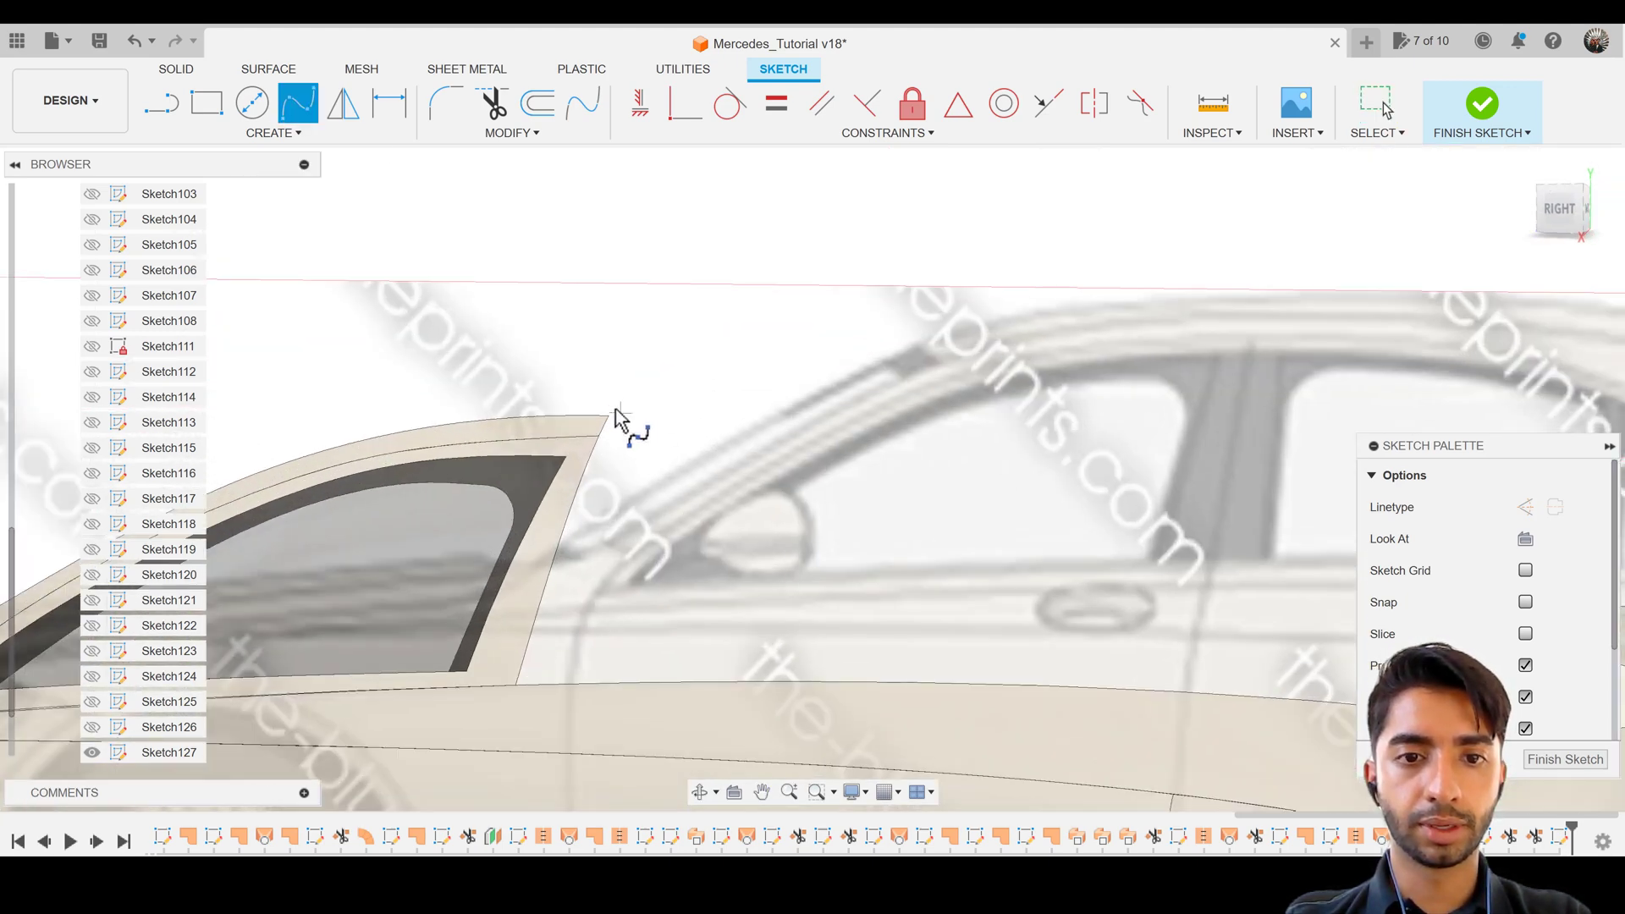
pyautogui.click(608, 417)
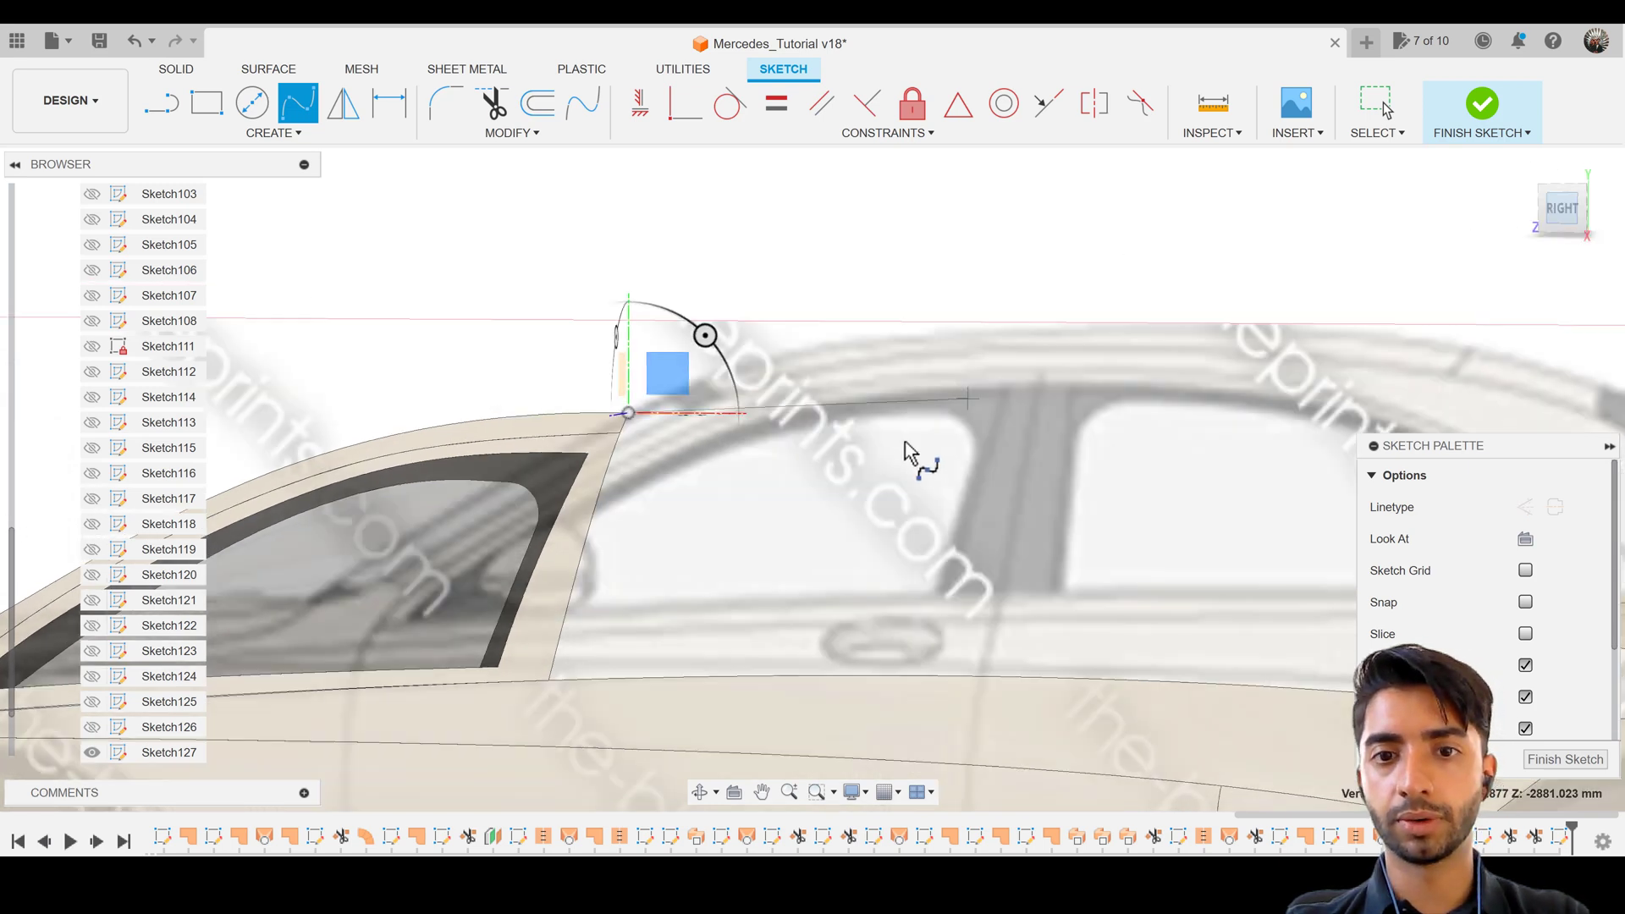
pyautogui.moveTo(1114, 441); pyautogui.dragTo(677, 338, button='middle')
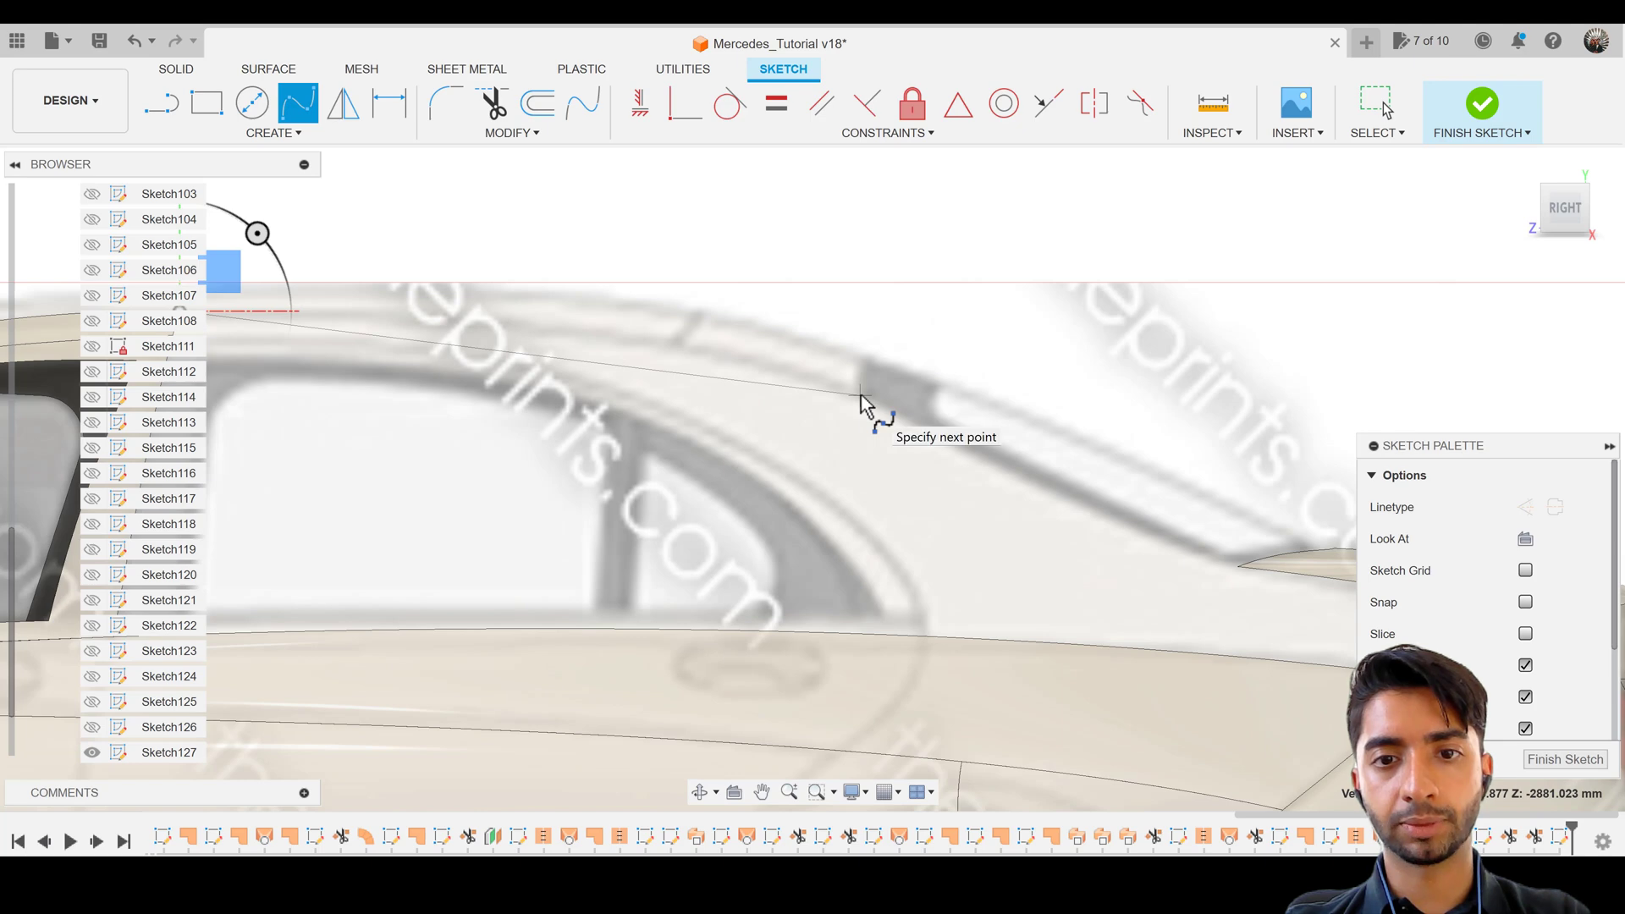
pyautogui.doubleClick(861, 394)
pyautogui.scroll(-1, 738, 450)
pyautogui.press('Escape')
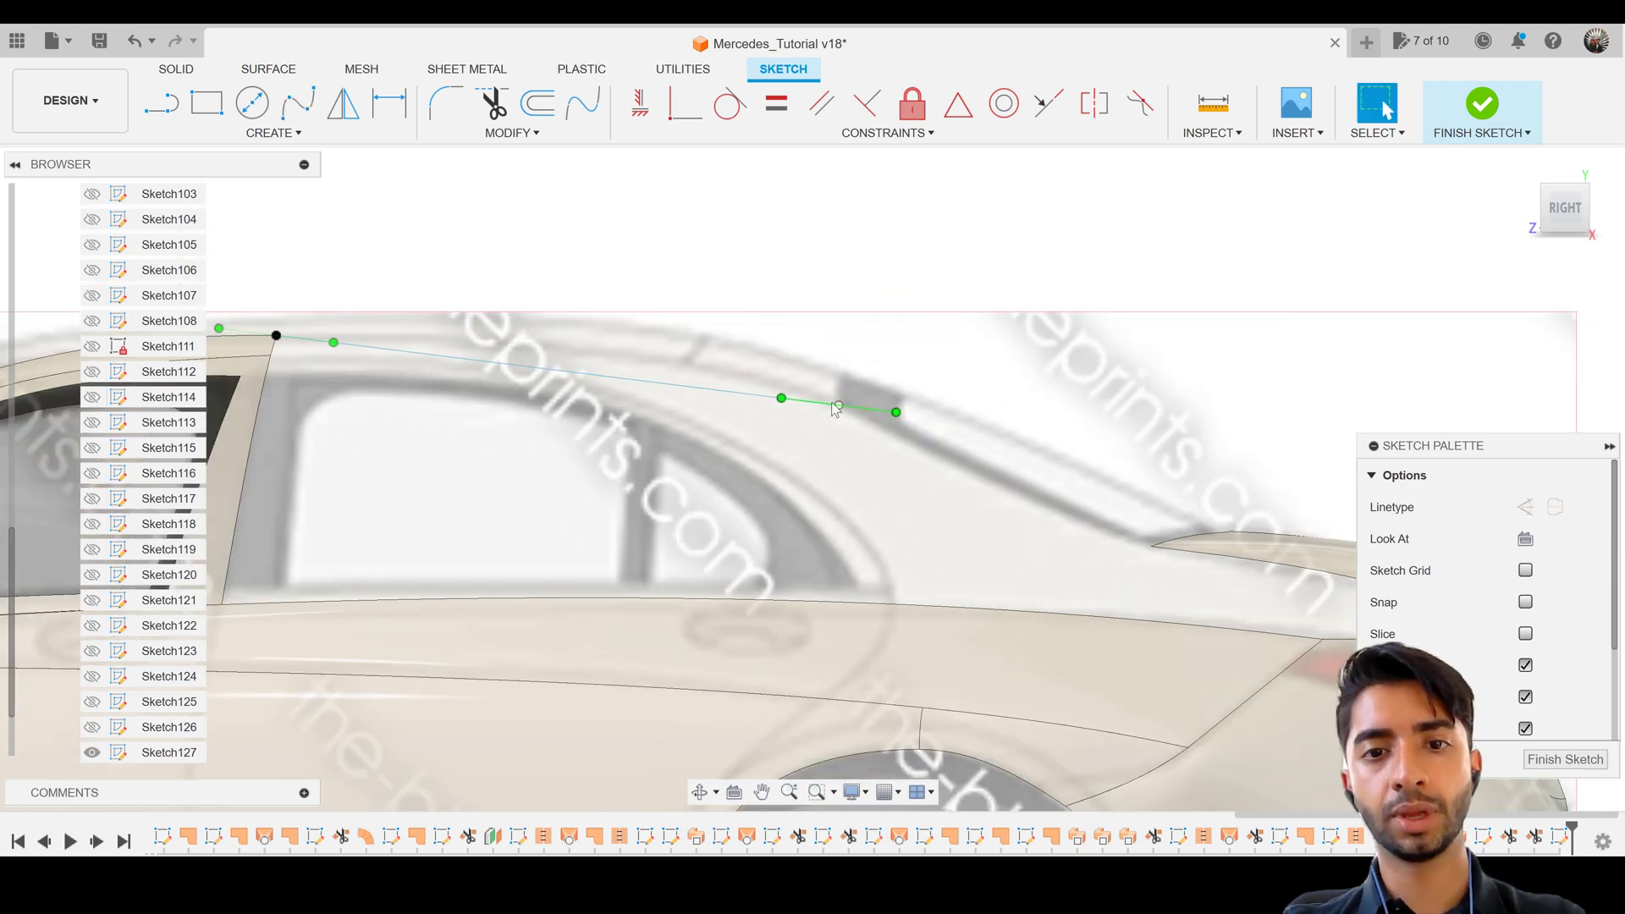
# Check the roof spline's rear end point against the top-view blueprint
pyautogui.click(882, 412)
pyautogui.click(1566, 178)
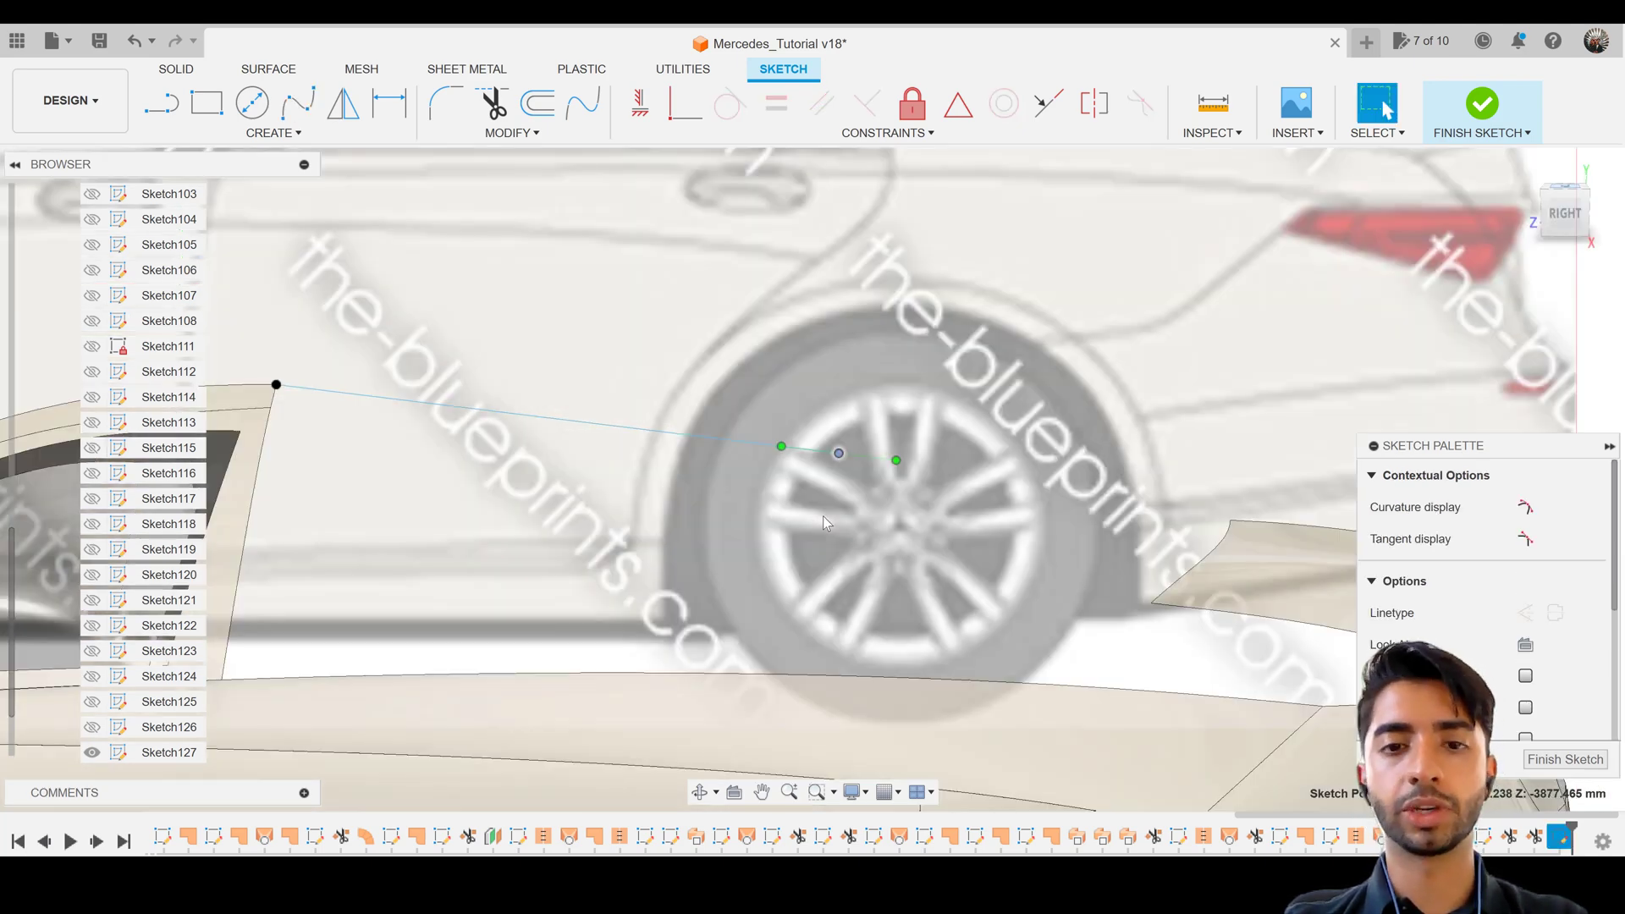
pyautogui.scroll(1, 841, 402)
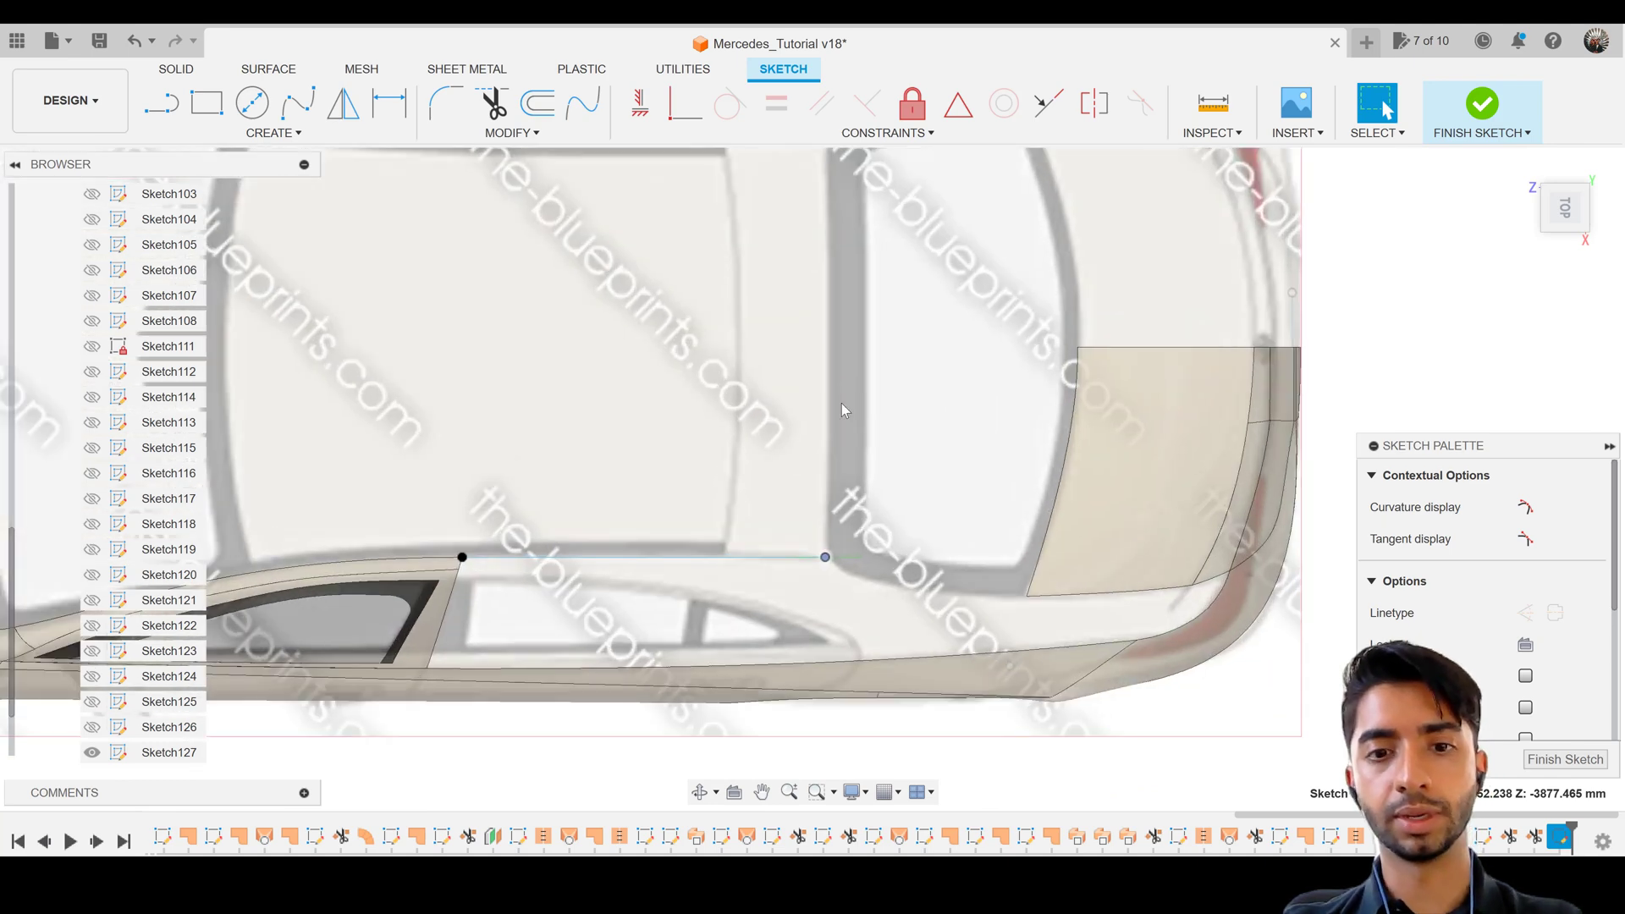
pyautogui.scroll(3, 841, 402)
pyautogui.scroll(1, 846, 445)
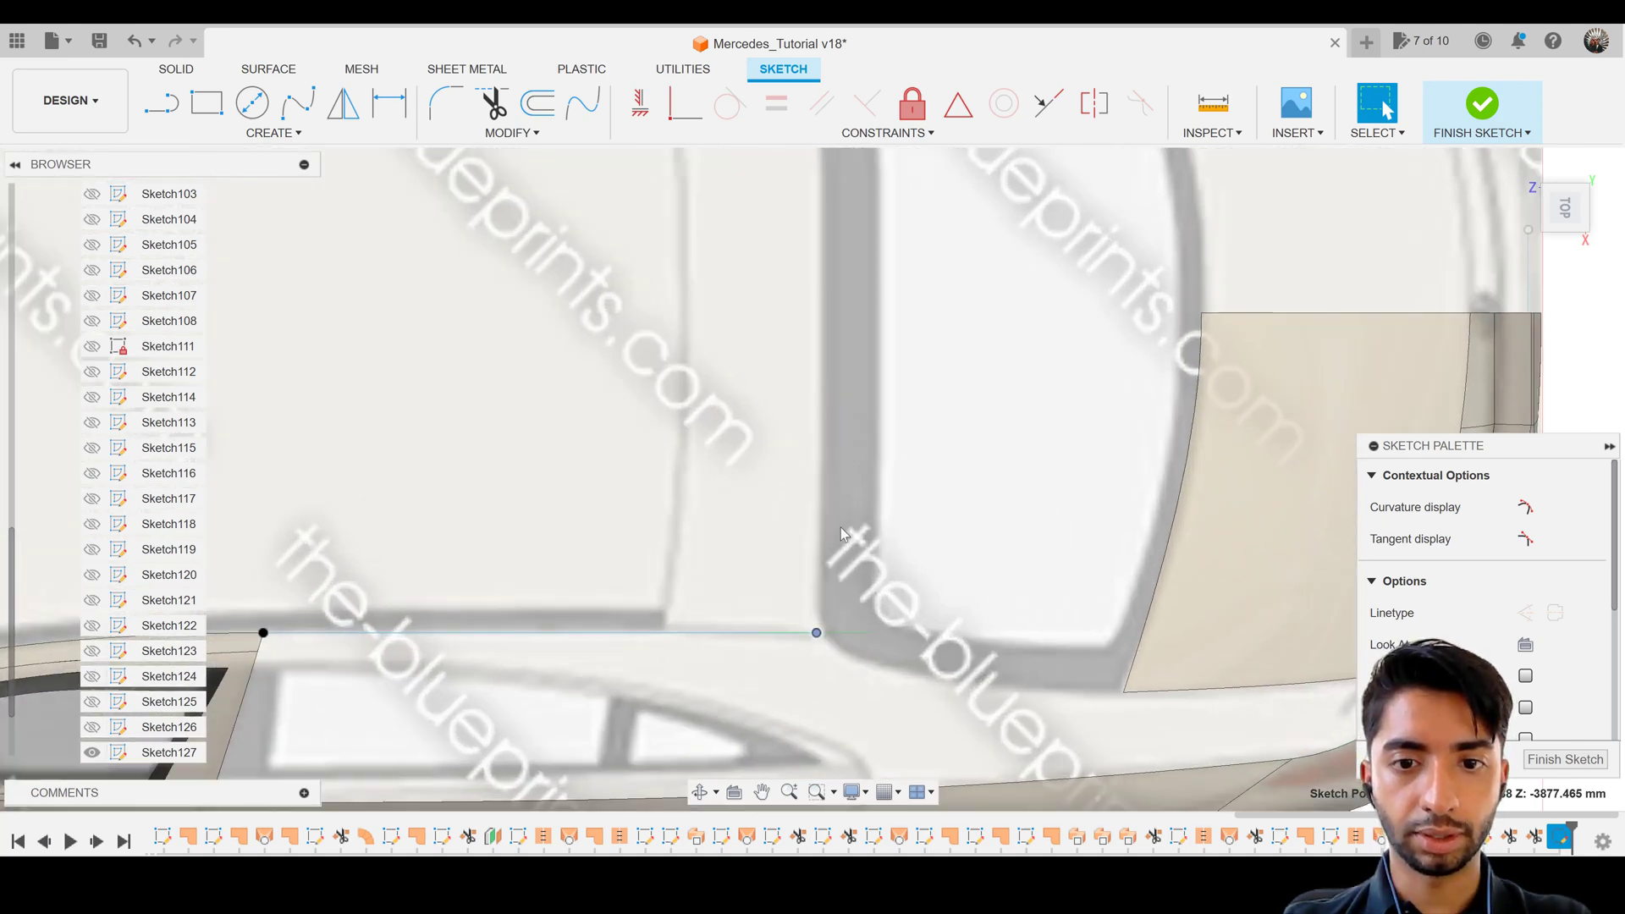
pyautogui.scroll(-5, 825, 635)
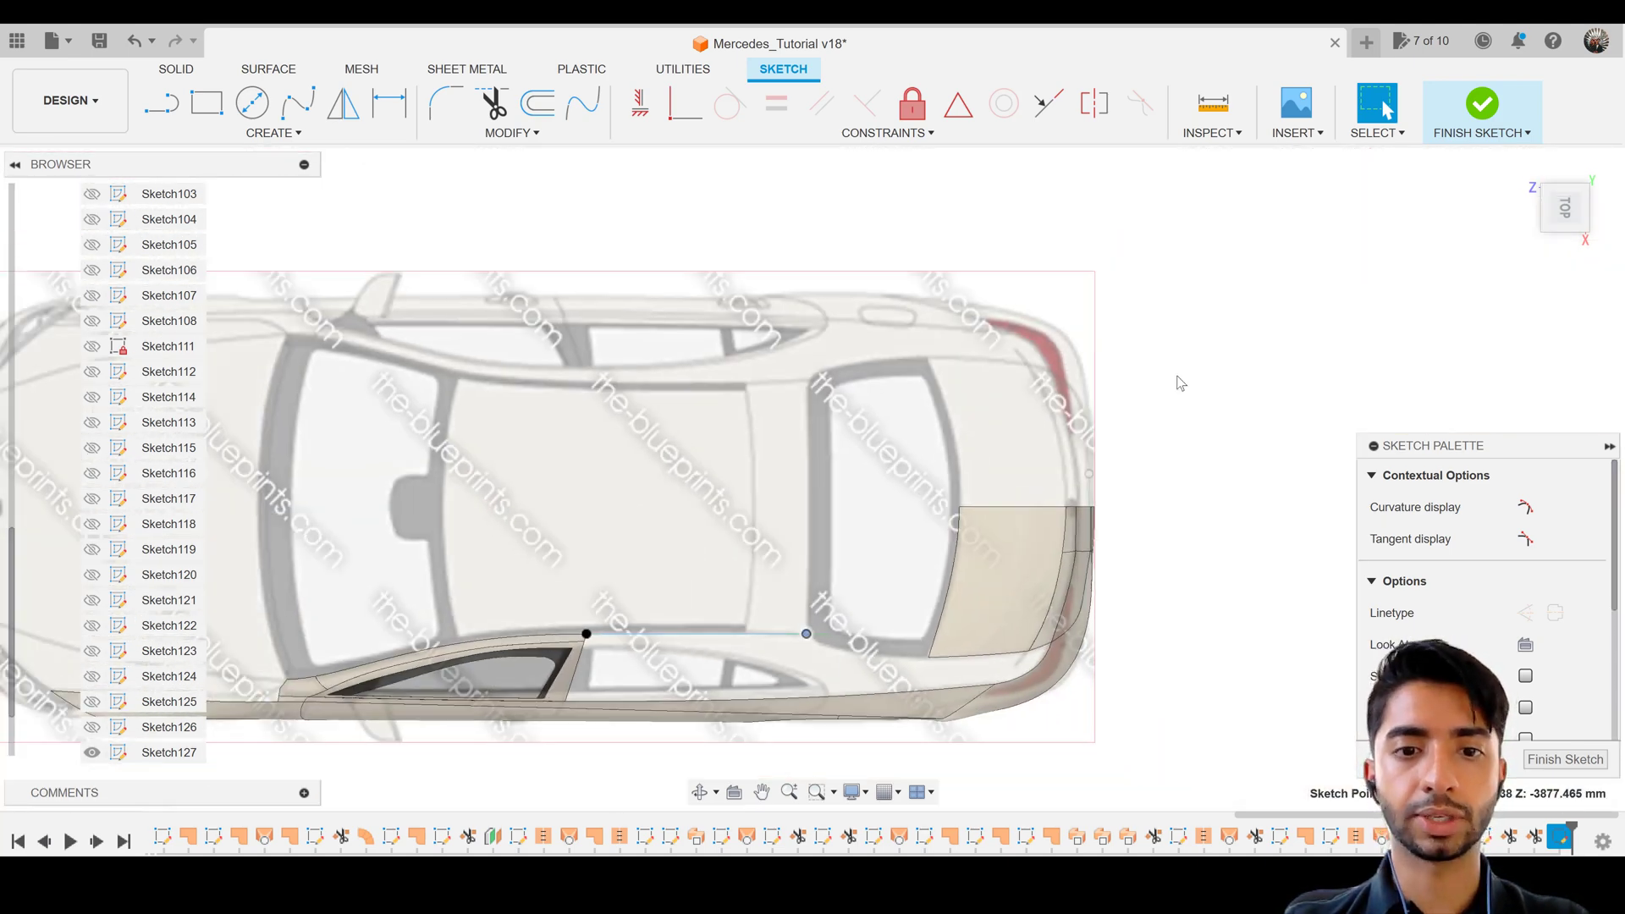
# Move the roof spline's rear tangent handle by 8.074 mm in X and 22.019 mm in Y so it follows the blueprint's roof curve
pyautogui.click(1559, 234)
pyautogui.scroll(4, 621, 439)
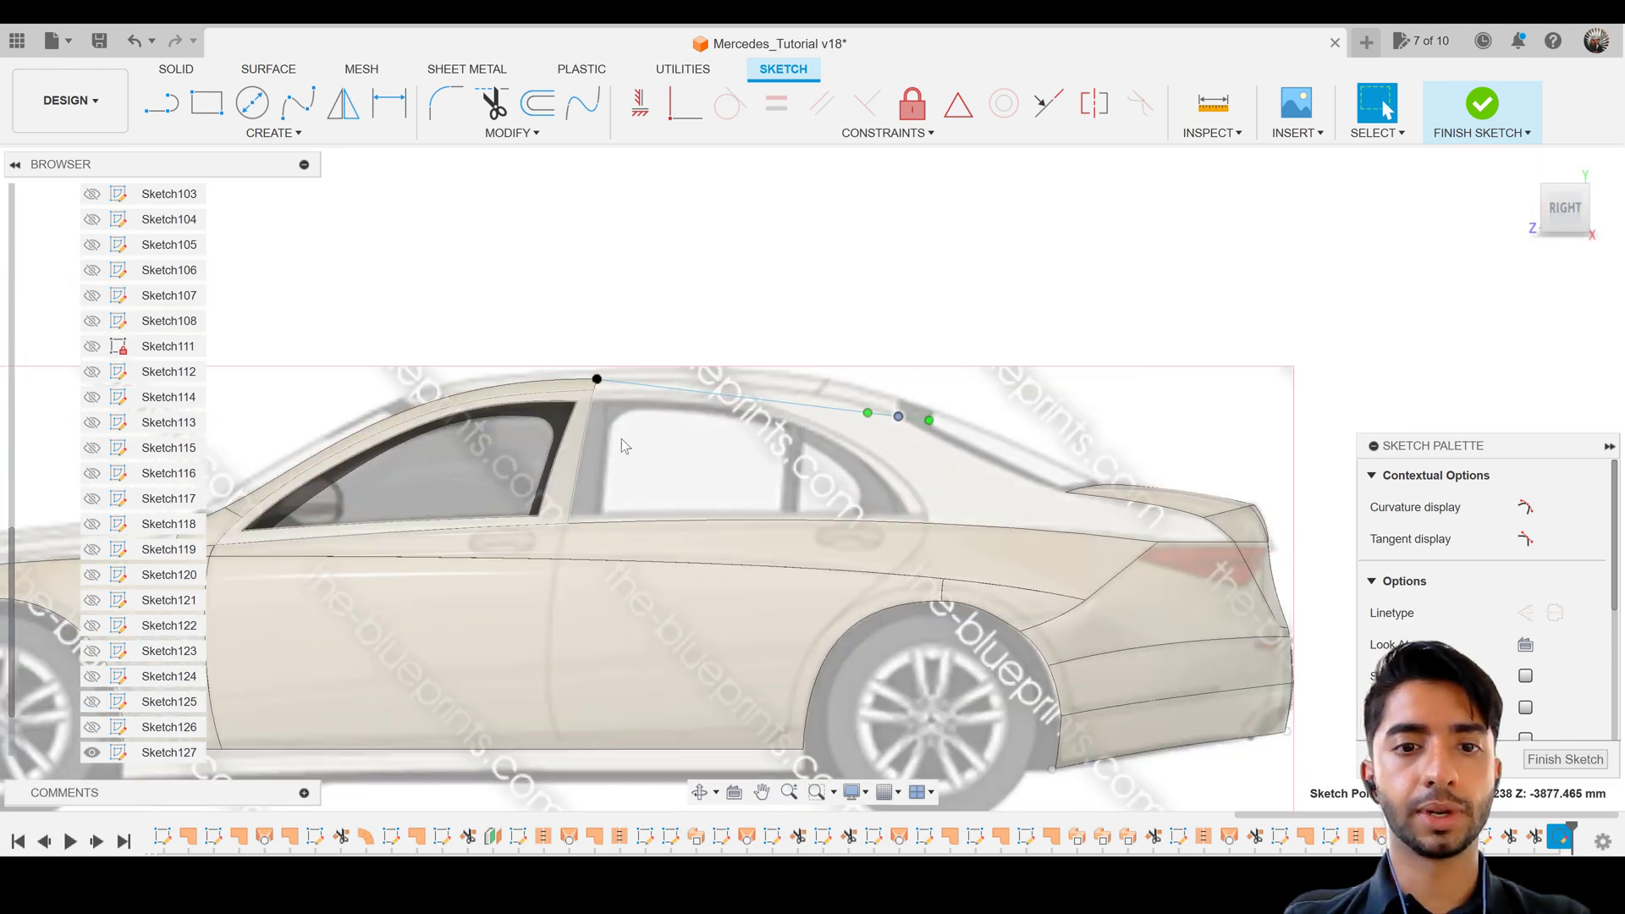
pyautogui.click(994, 403)
pyautogui.press('m')
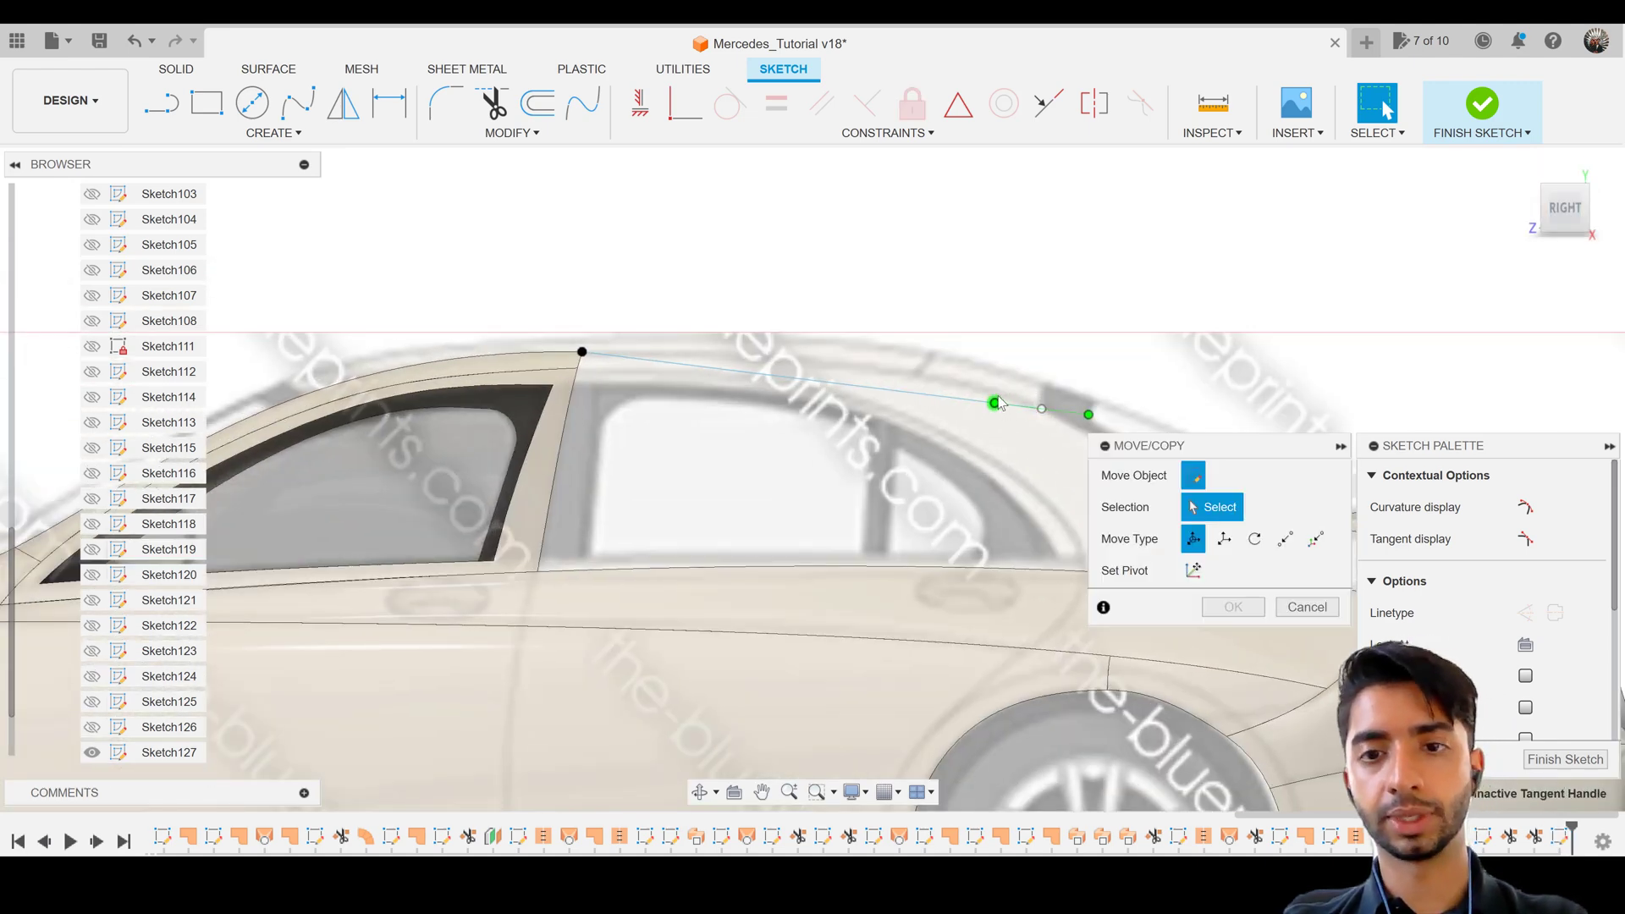
pyautogui.moveTo(1021, 377); pyautogui.dragTo(1025, 367)
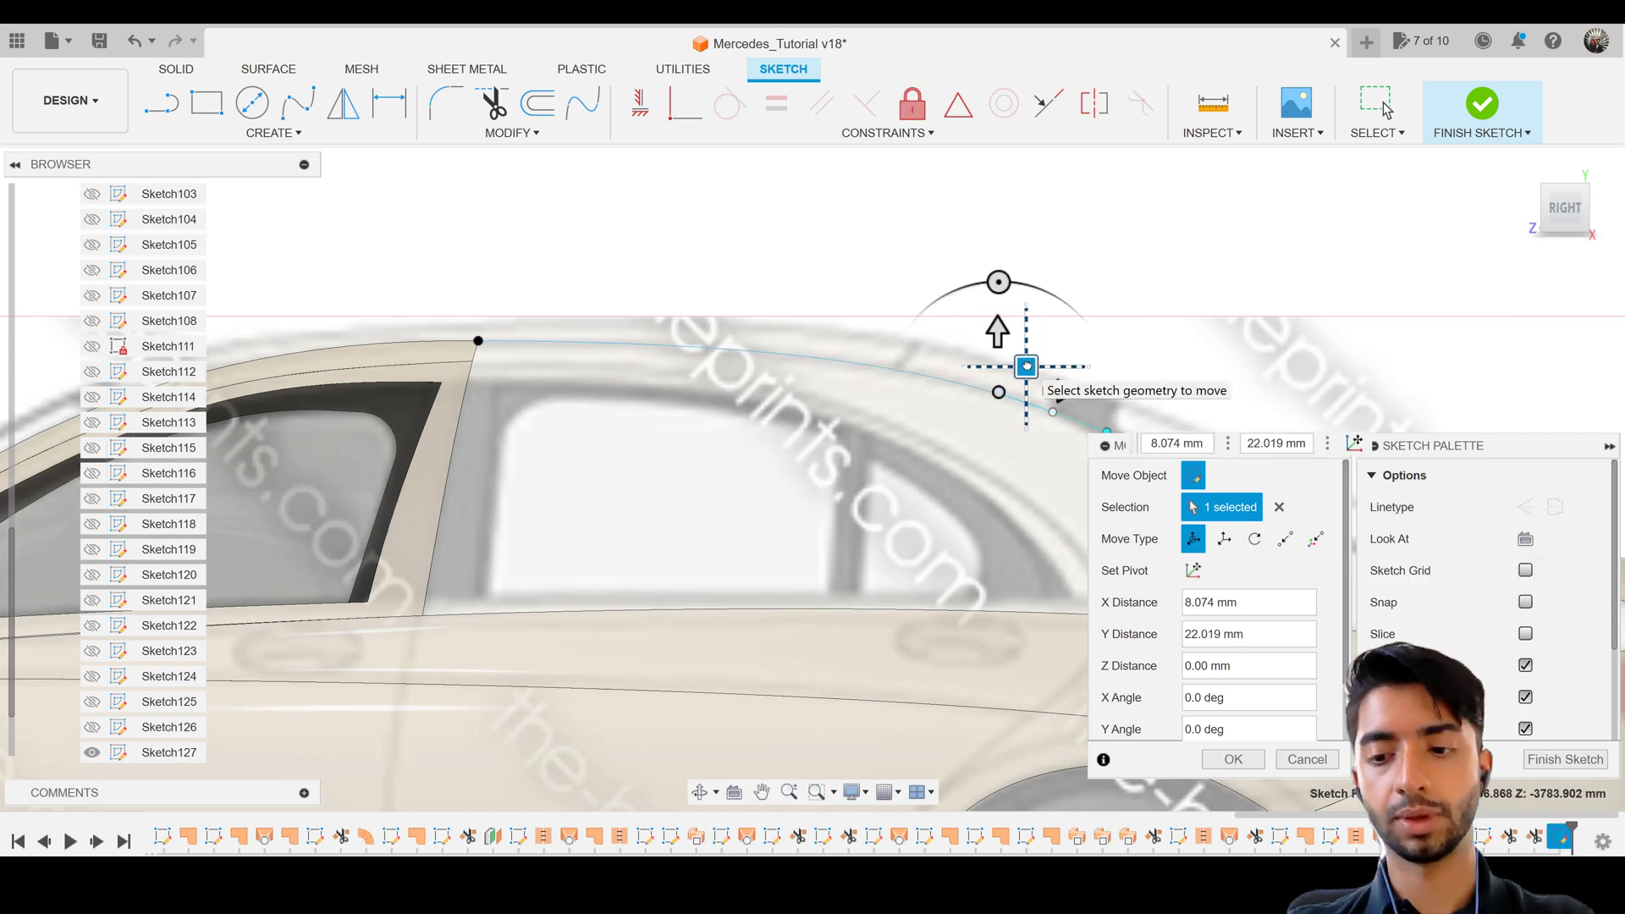
pyautogui.press('Return')
# Move the roof spline's front tangent handle slightly upward so the curve flows smoothly from the front window frame
pyautogui.scroll(4, 472, 330)
pyautogui.click(445, 326)
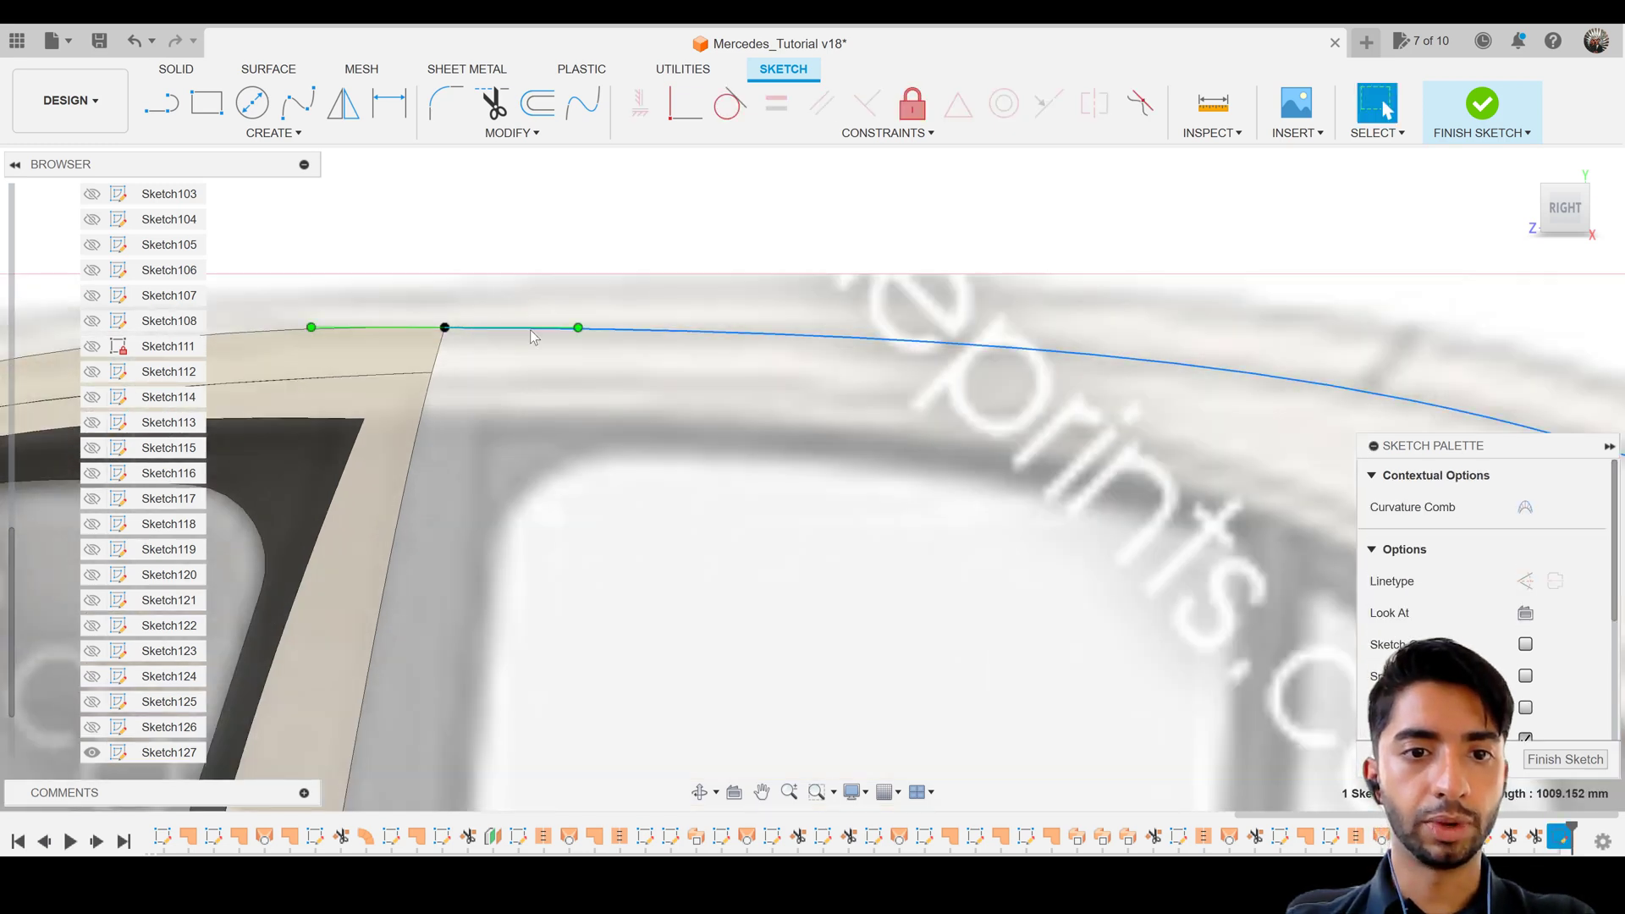
pyautogui.click(578, 328)
pyautogui.press('m')
pyautogui.click(578, 328)
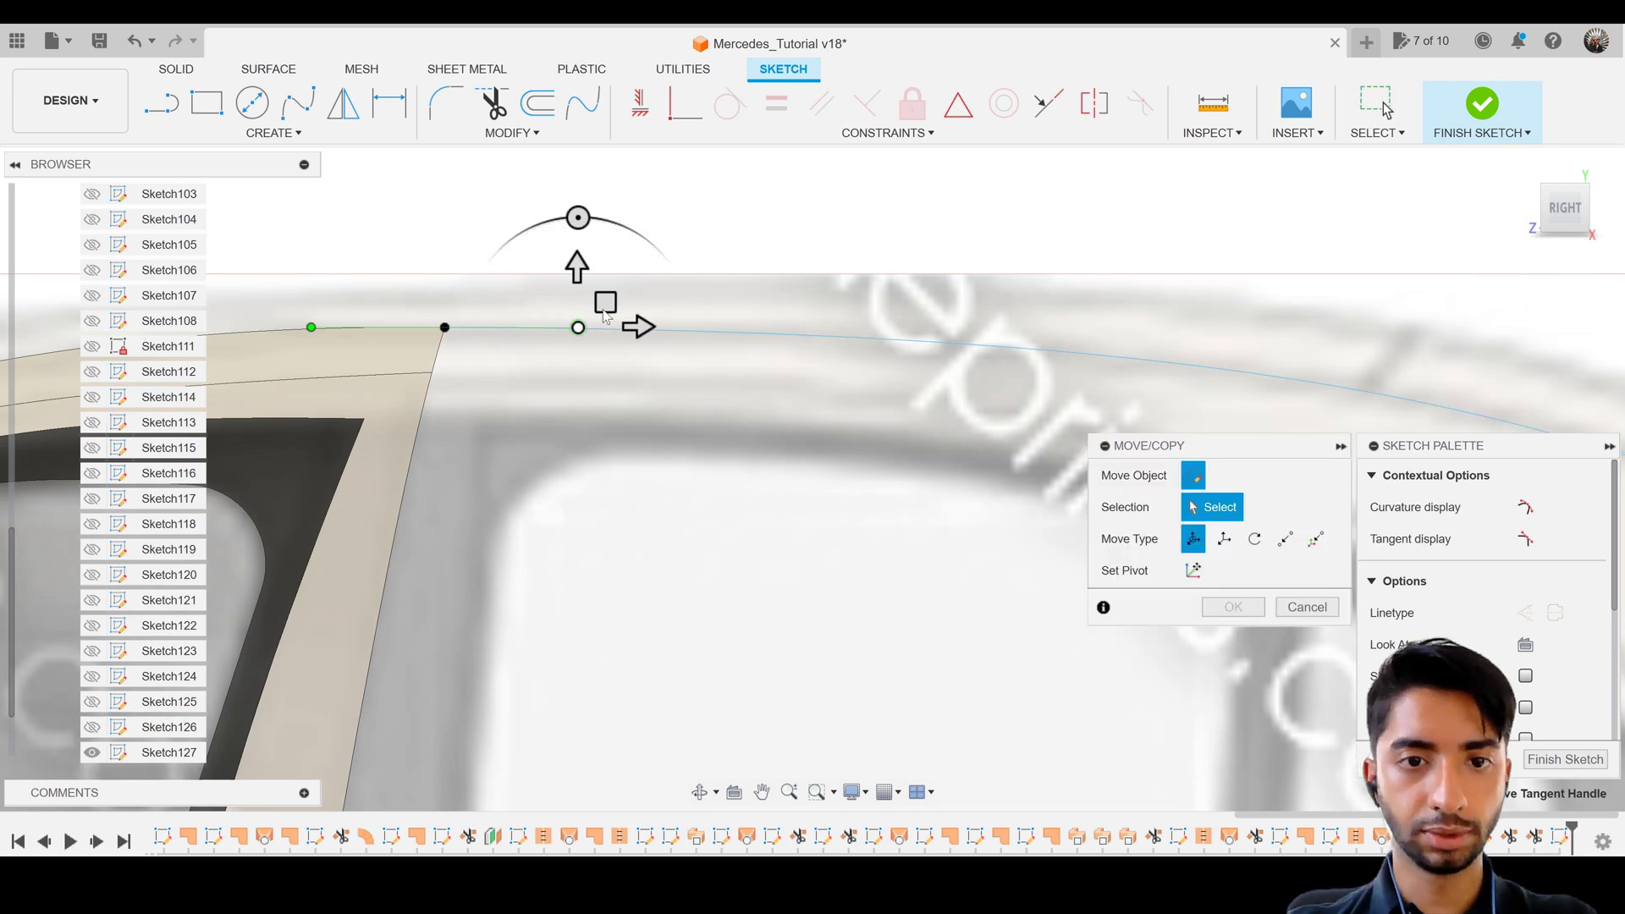
pyautogui.moveTo(606, 305); pyautogui.dragTo(606, 303)
pyautogui.press('Return')
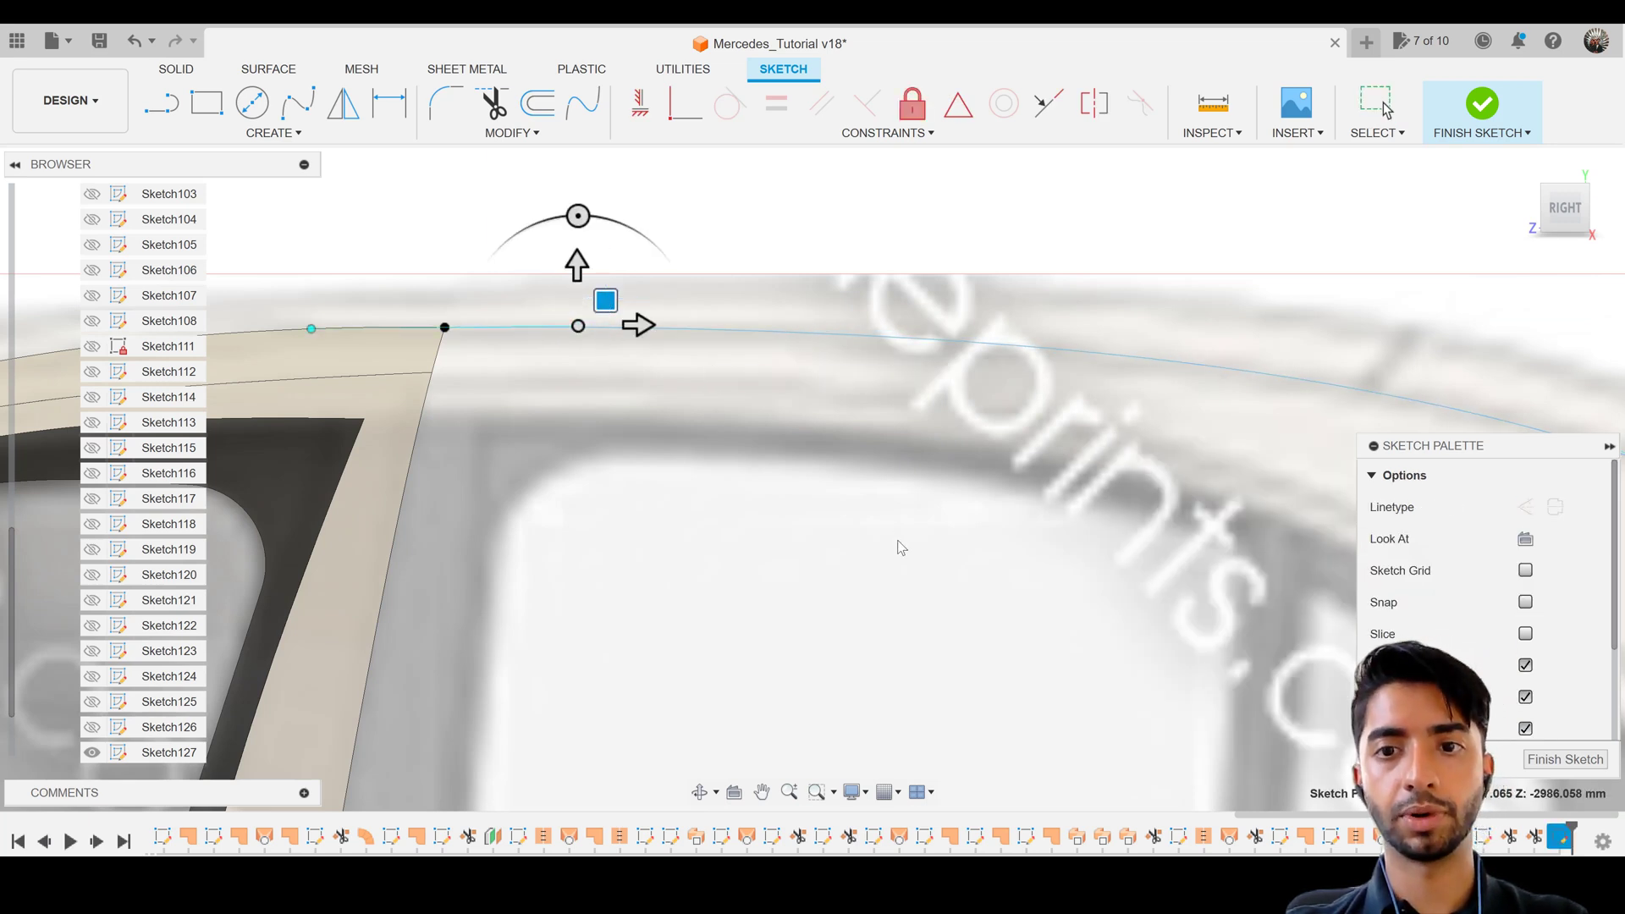
# Draw a second two-point spline from the roof spline's rear end down to the body side's upper edge
pyautogui.scroll(-6, 900, 544)
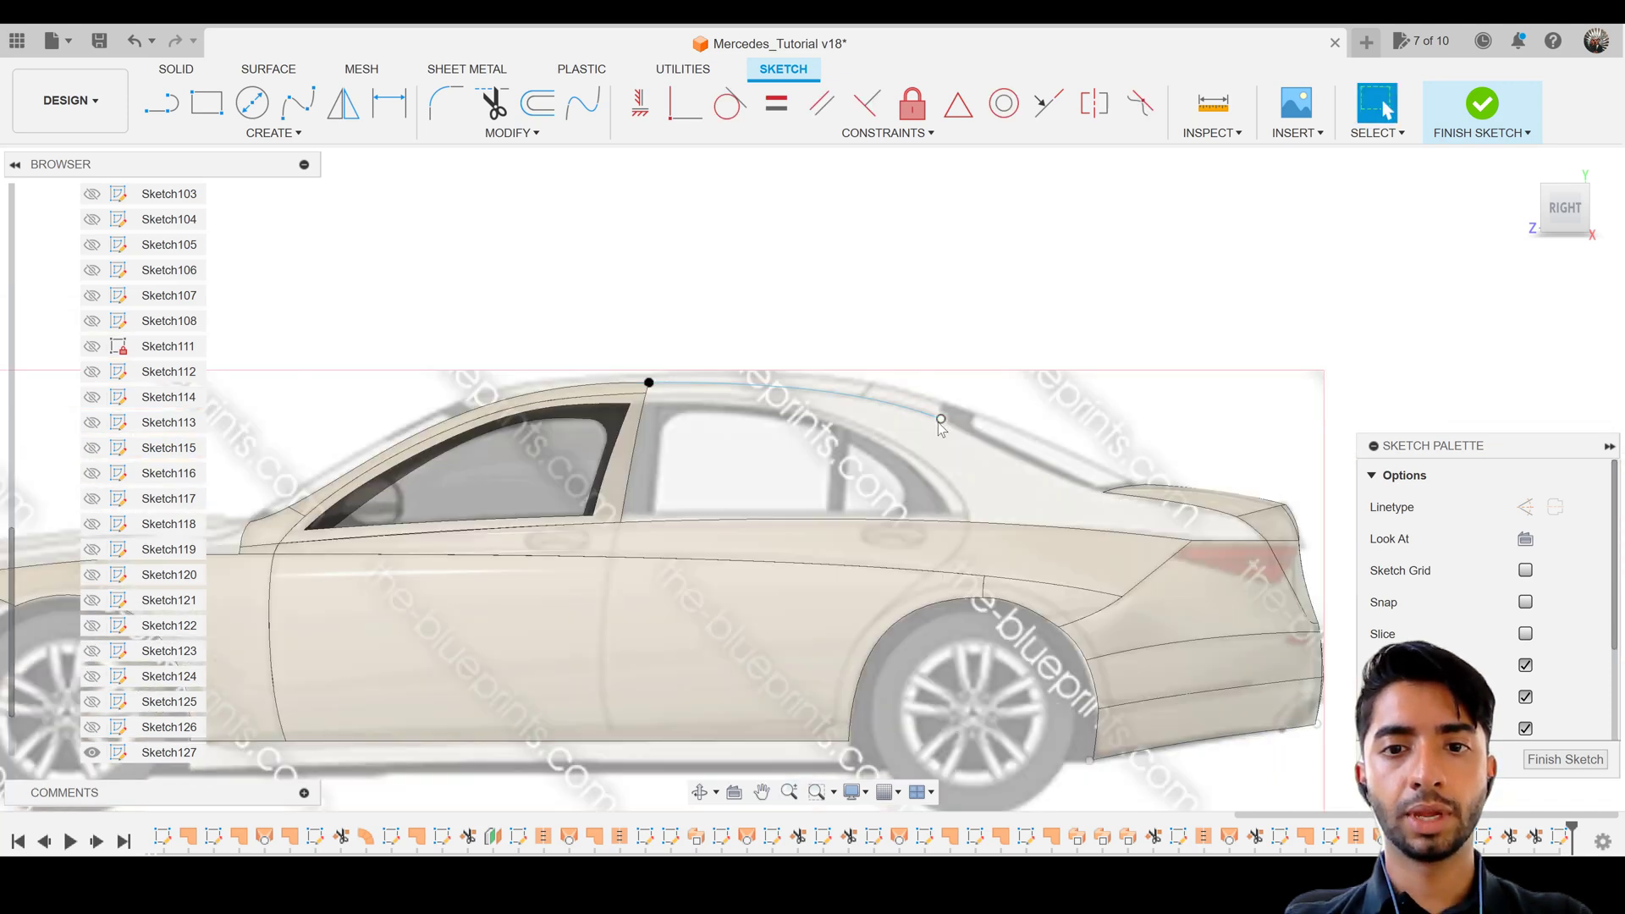
pyautogui.scroll(5, 919, 445)
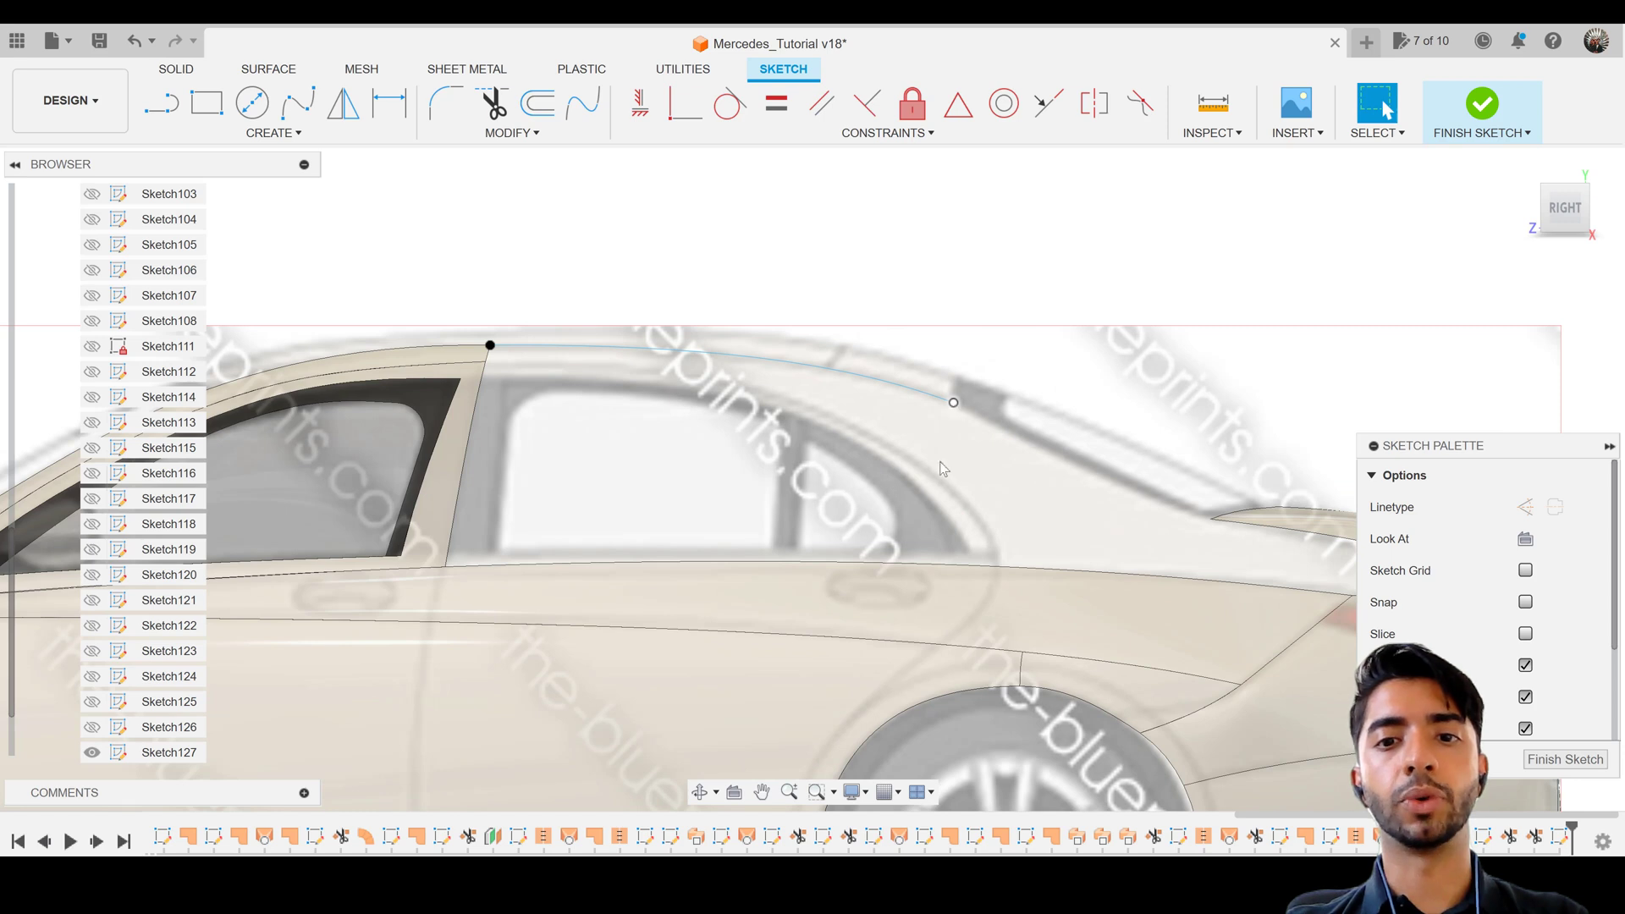
pyautogui.scroll(-2, 962, 563)
pyautogui.keyDown('shift'); pyautogui.moveTo(771, 495); pyautogui.dragTo(592, 506, button='middle'); pyautogui.keyUp('shift')
pyautogui.click(314, 114)
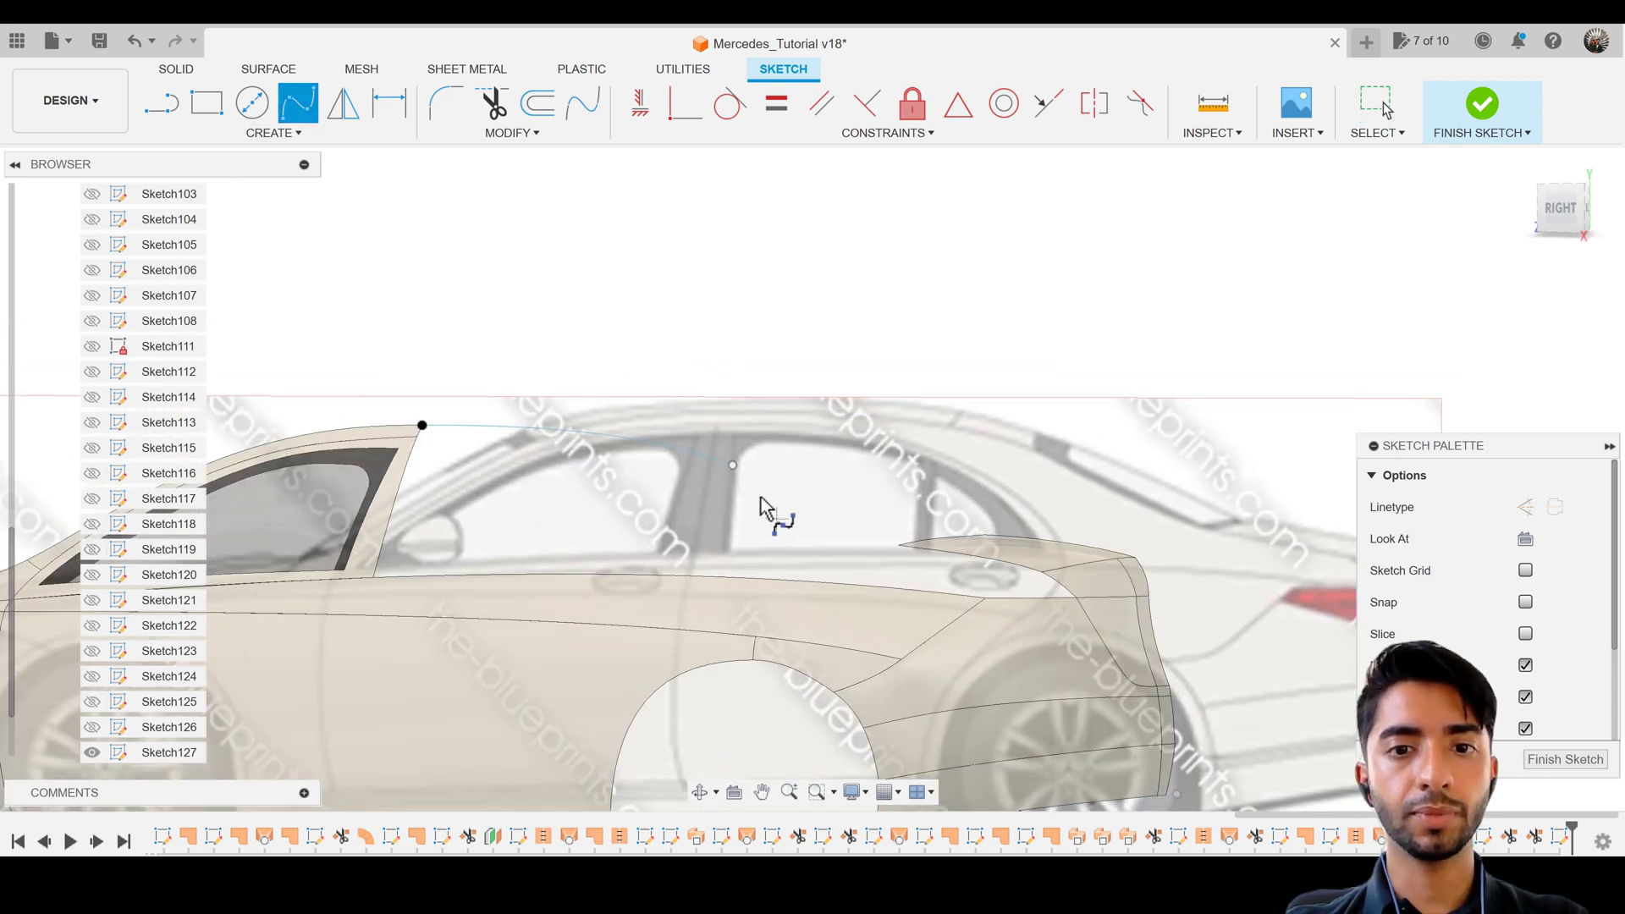
pyautogui.click(732, 464)
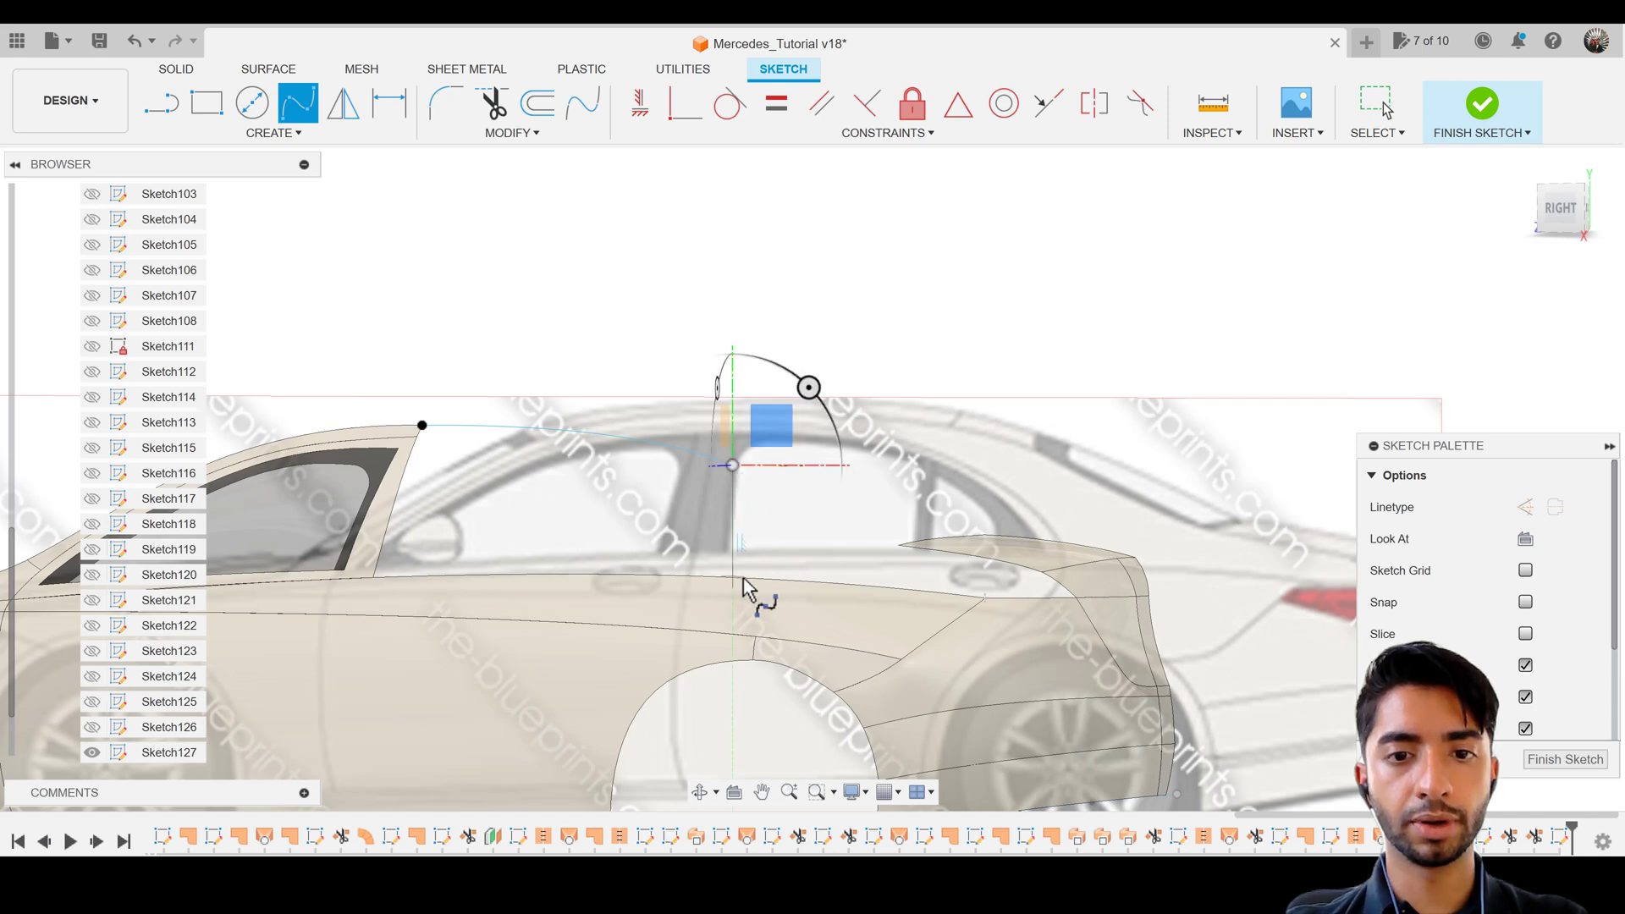
pyautogui.click(742, 577)
pyautogui.press('Escape')
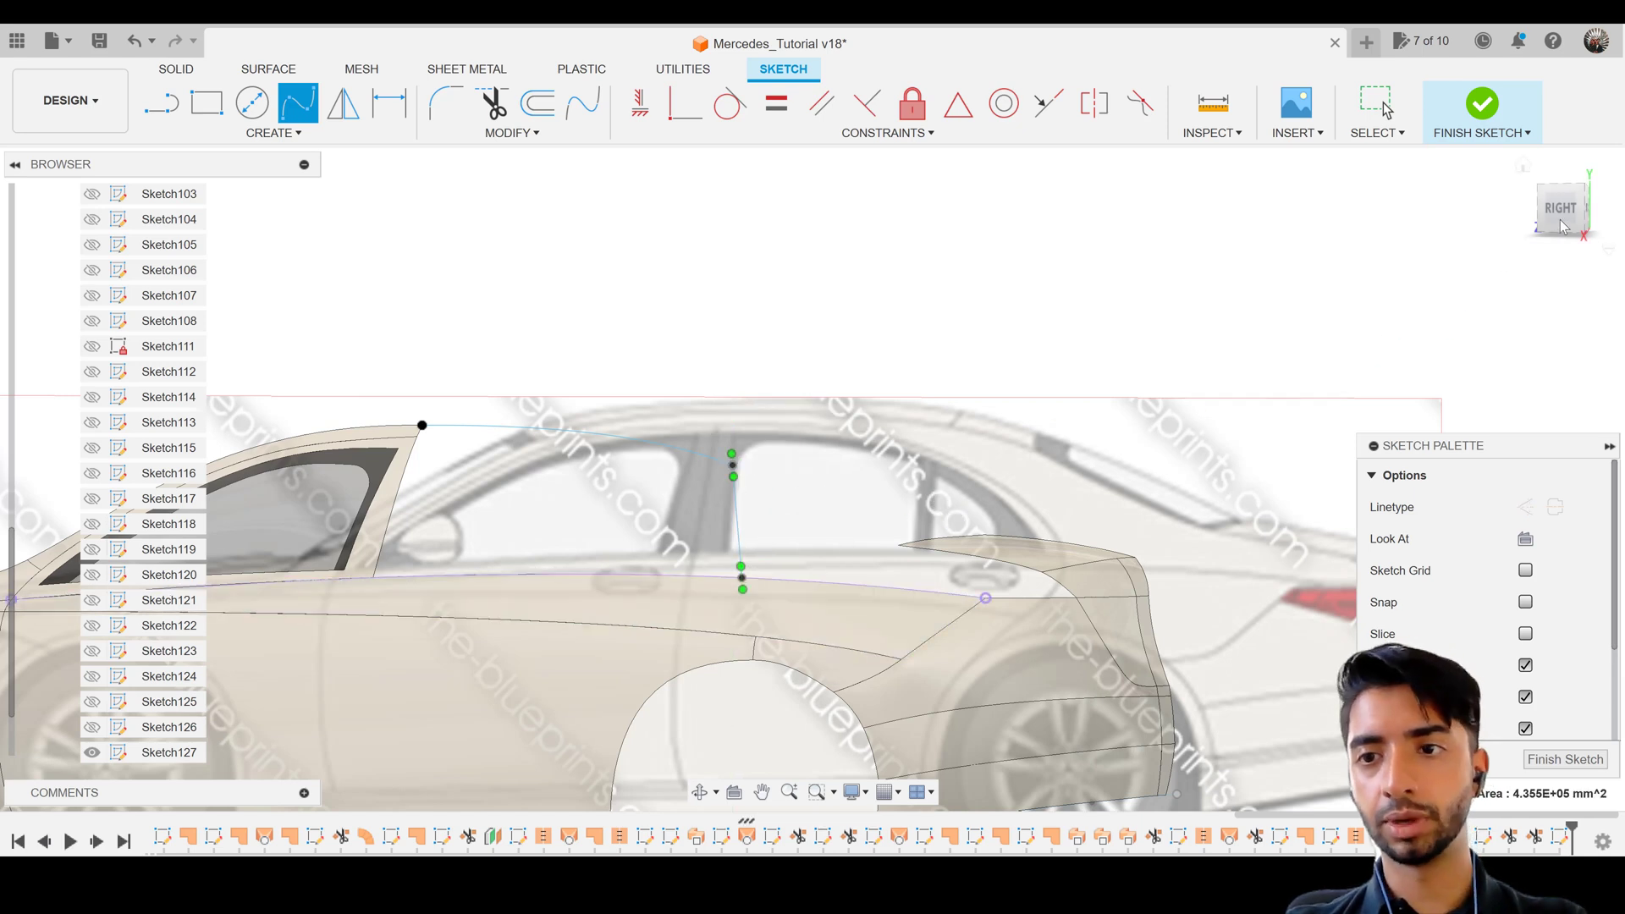
pyautogui.press('Escape')
# Move the lower end point of the second spline slightly rearward along the body side's upper edge
pyautogui.scroll(1, 768, 501)
pyautogui.scroll(2, 769, 501)
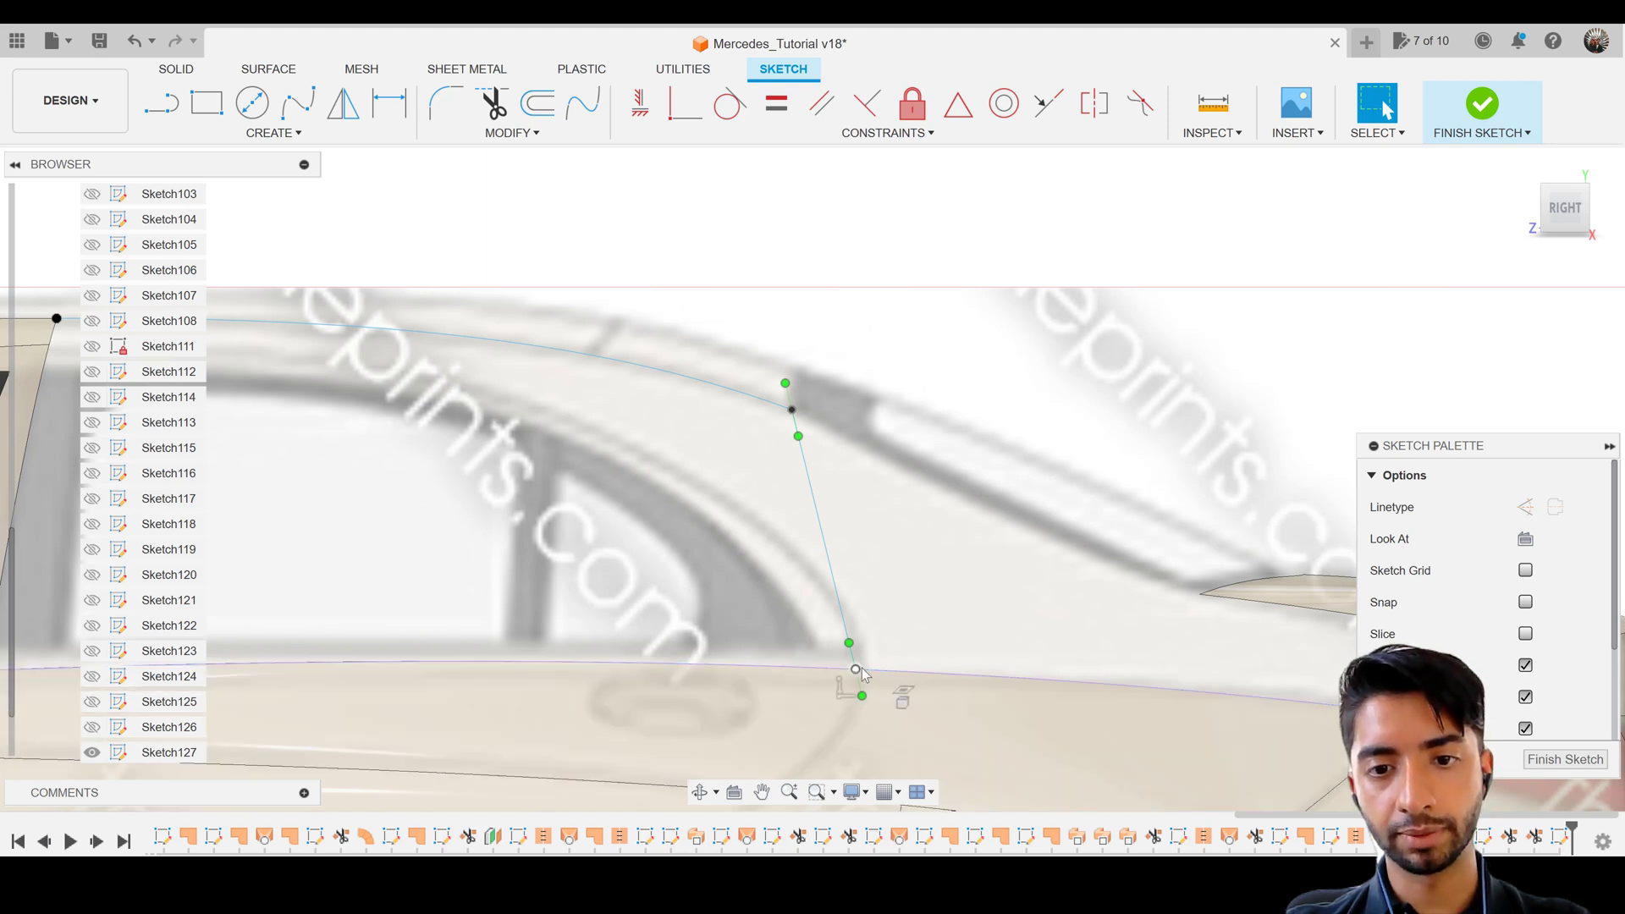
pyautogui.click(856, 669)
pyautogui.scroll(1, 875, 665)
pyautogui.press('m')
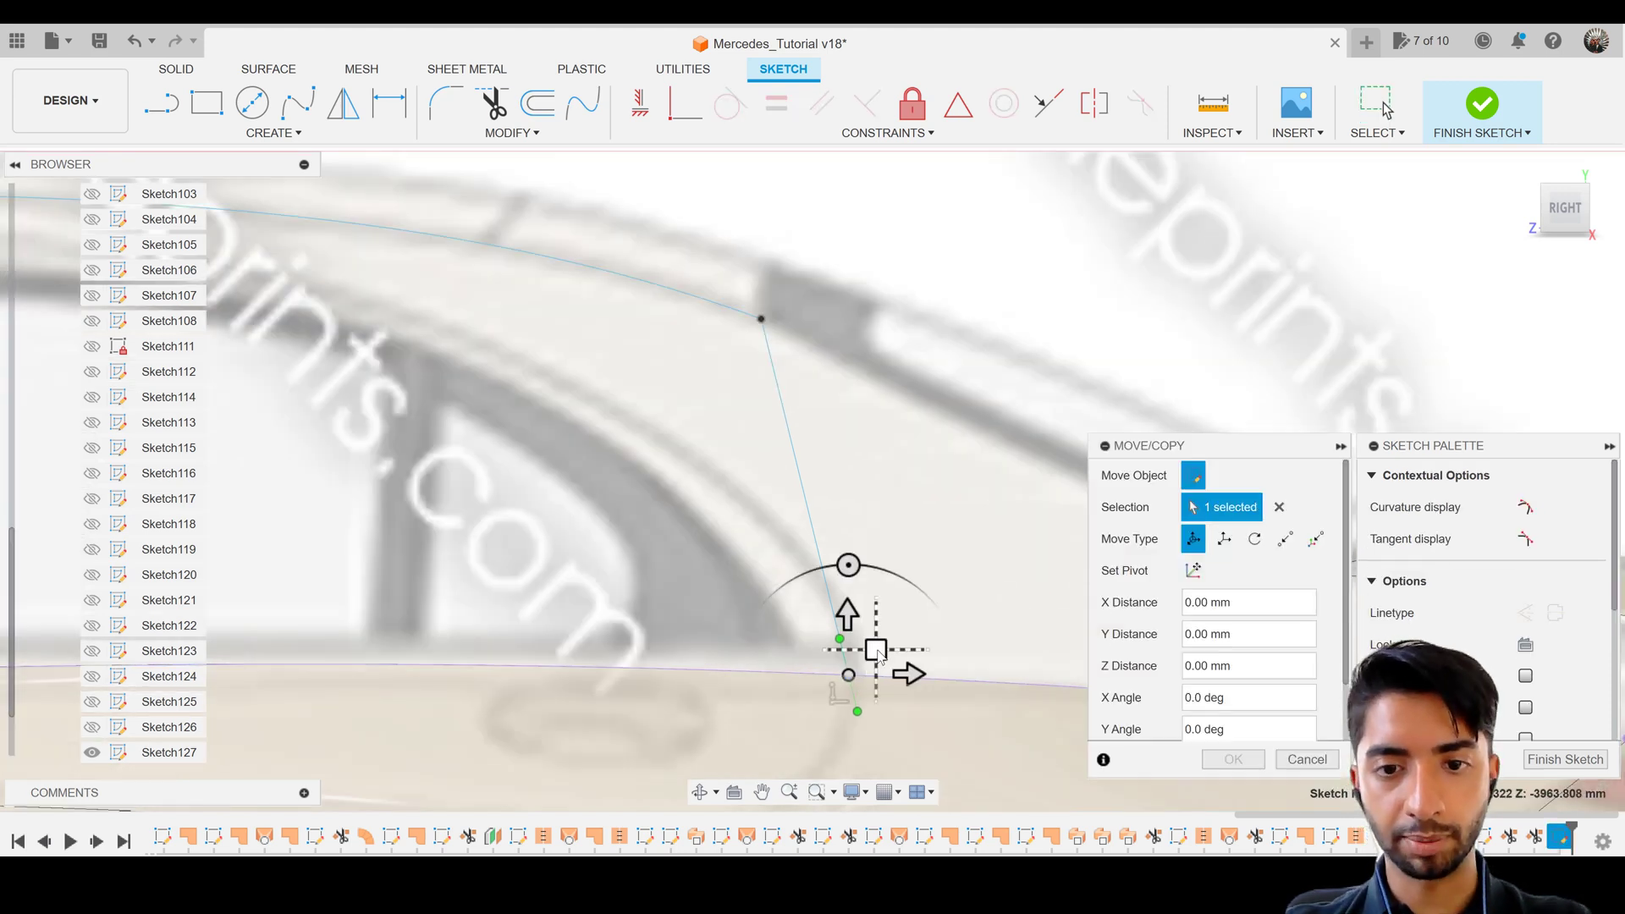
pyautogui.moveTo(894, 649); pyautogui.dragTo(897, 649)
pyautogui.press('Return')
# Examine the outline formed by the roof spline, the rear pillar spline and the projected body edge against the side blueprint
pyautogui.scroll(-6, 870, 528)
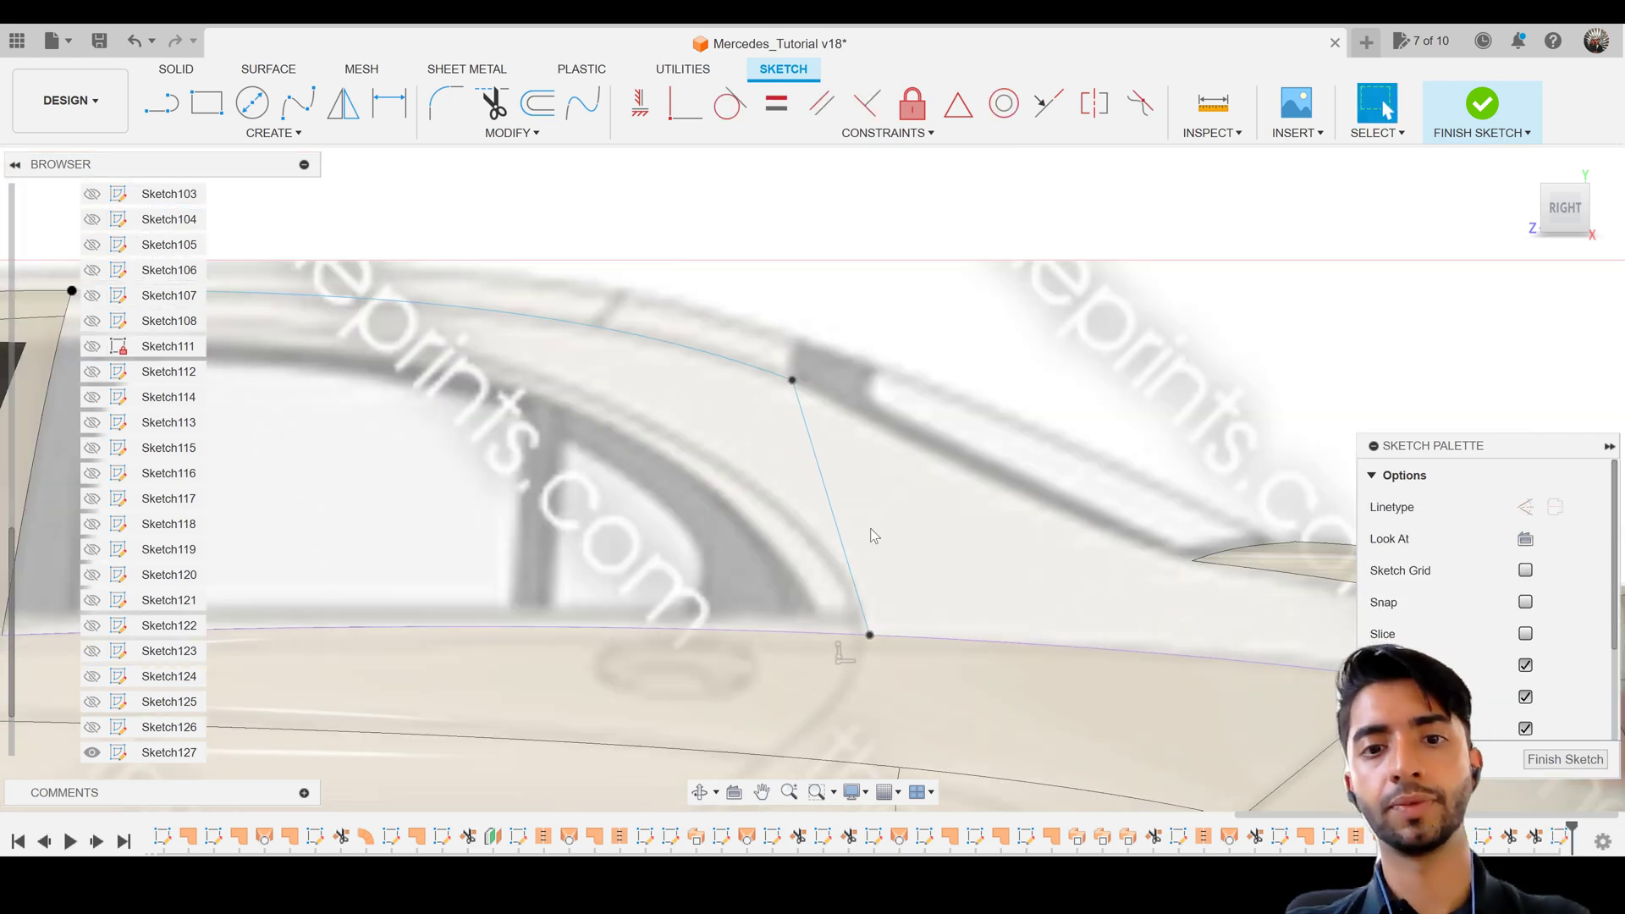
pyautogui.click(895, 536)
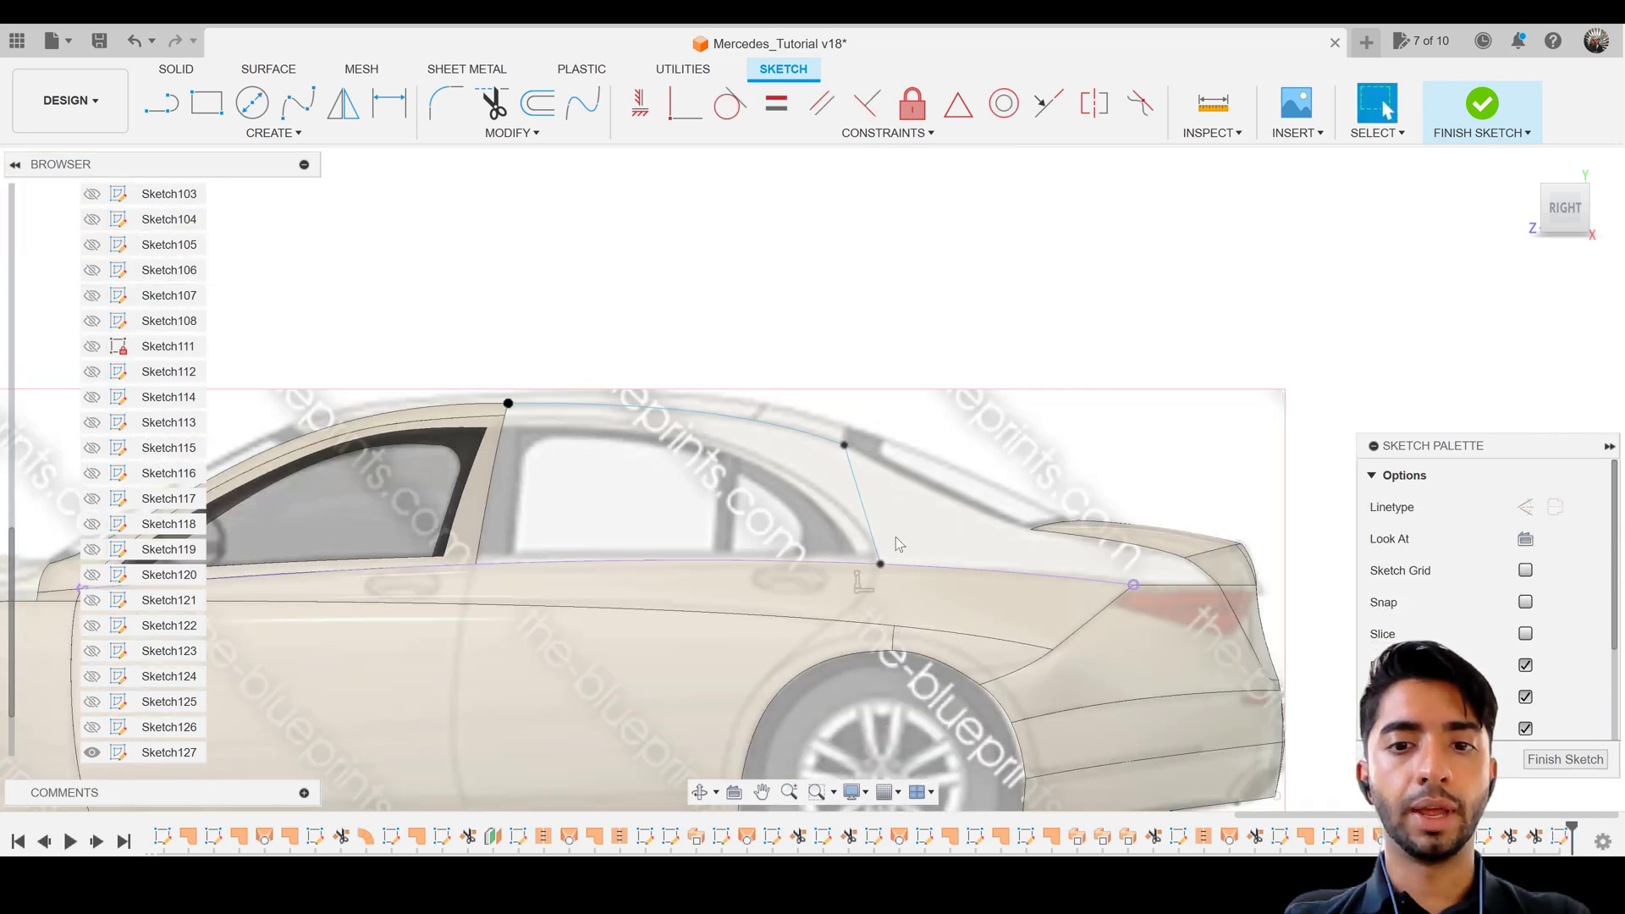
pyautogui.scroll(-3, 360, 558)
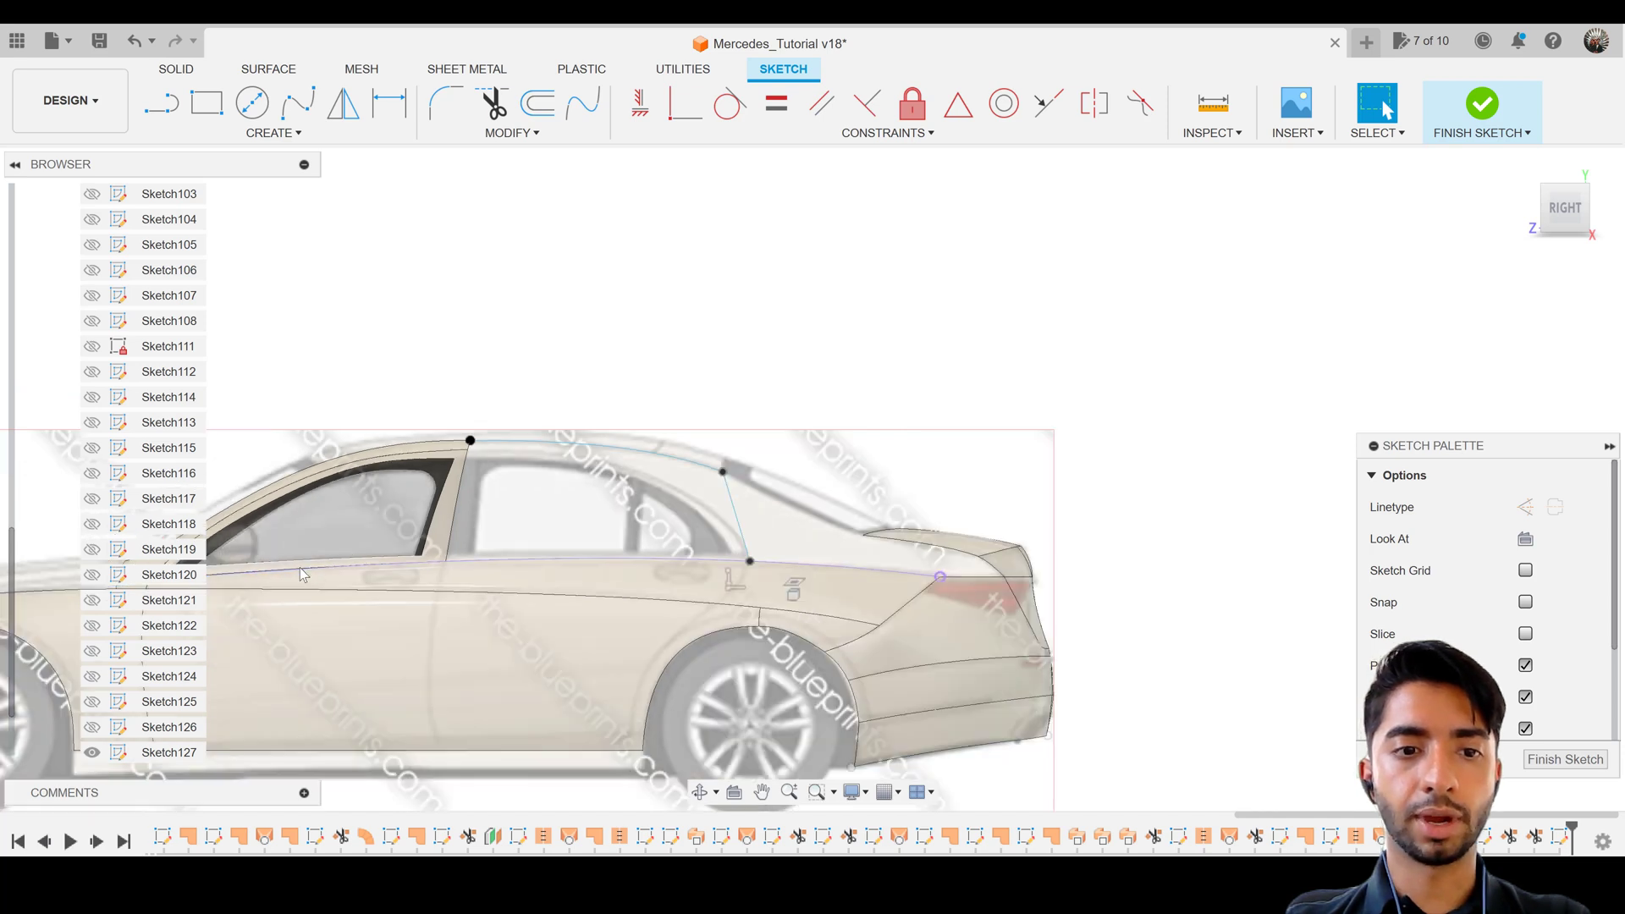
pyautogui.moveTo(853, 574); pyautogui.dragTo(1119, 603, button='middle')
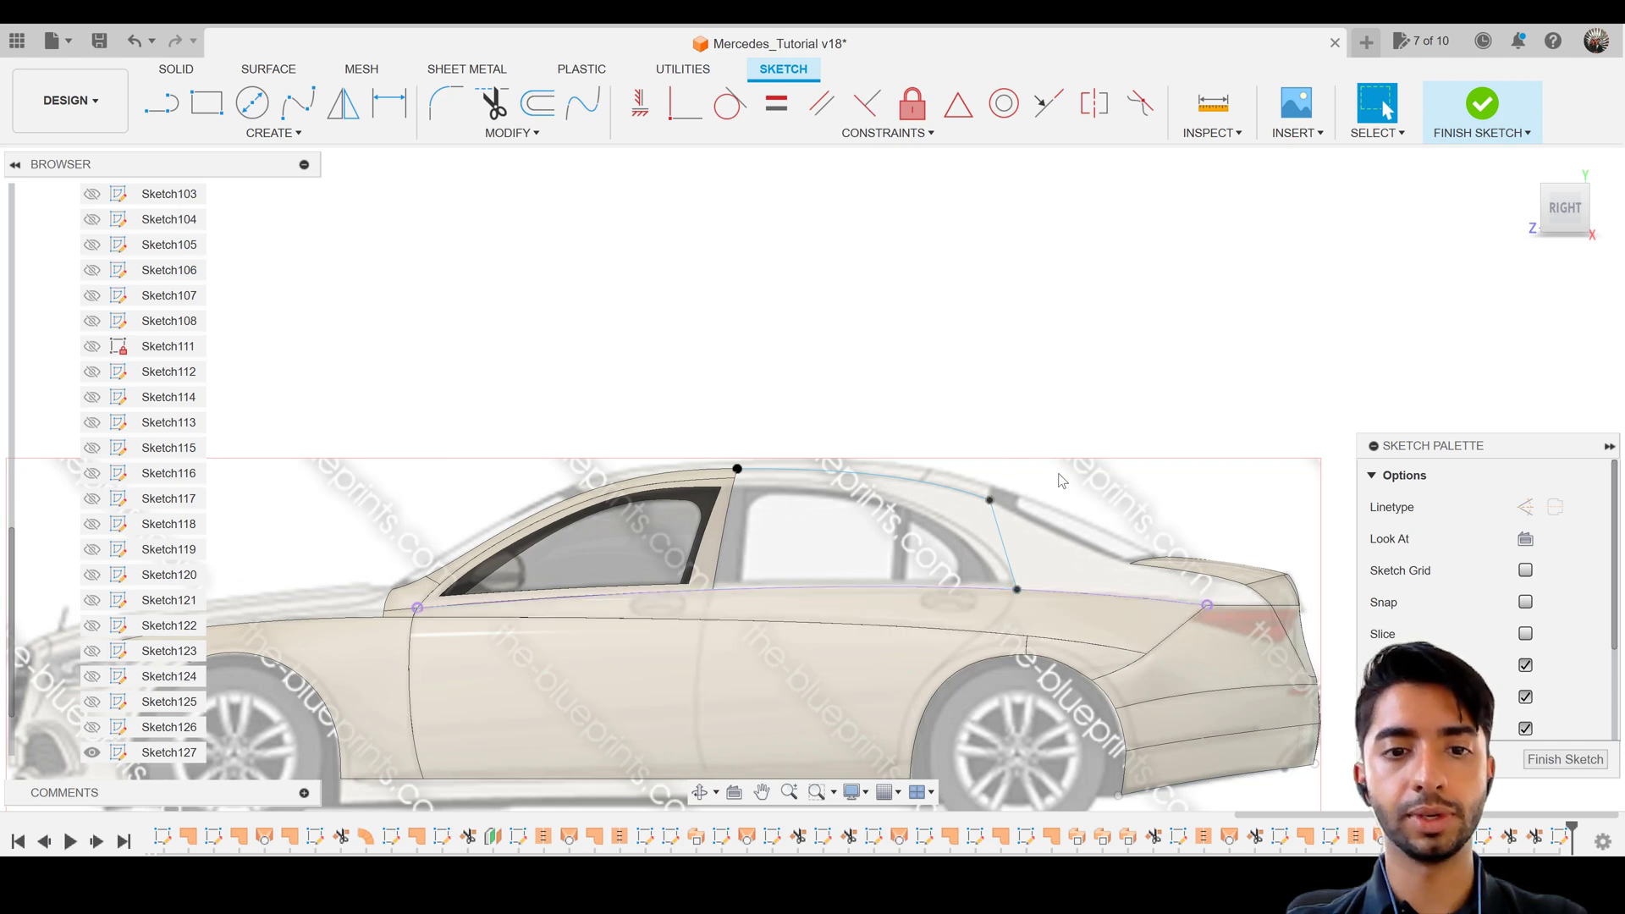
pyautogui.scroll(2, 1062, 481)
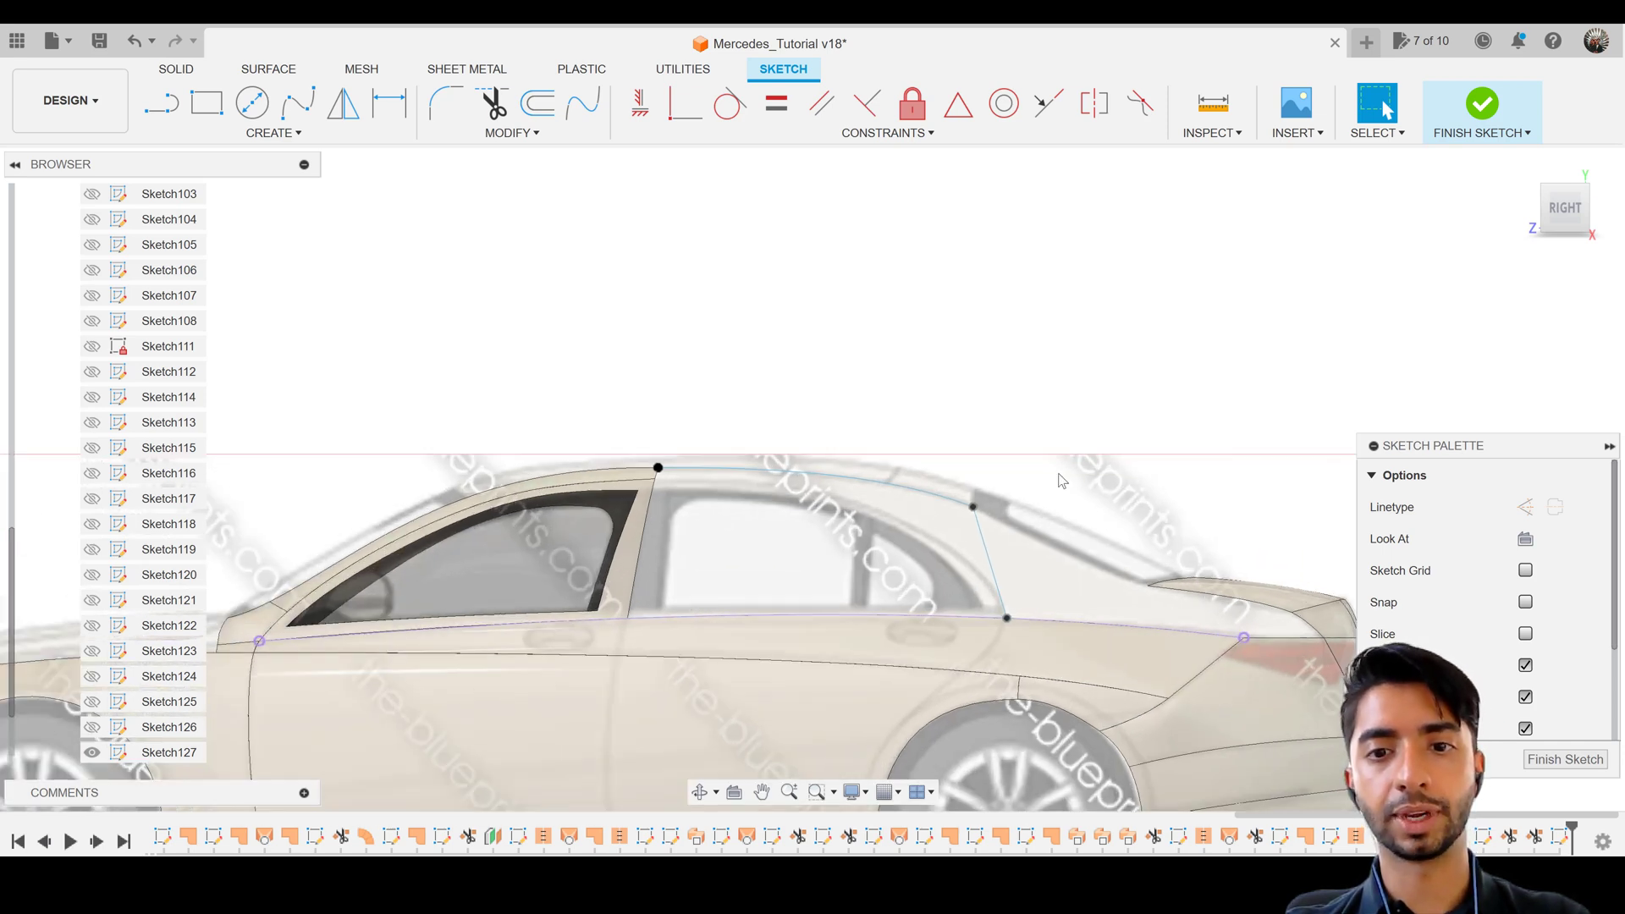
pyautogui.scroll(1, 1046, 505)
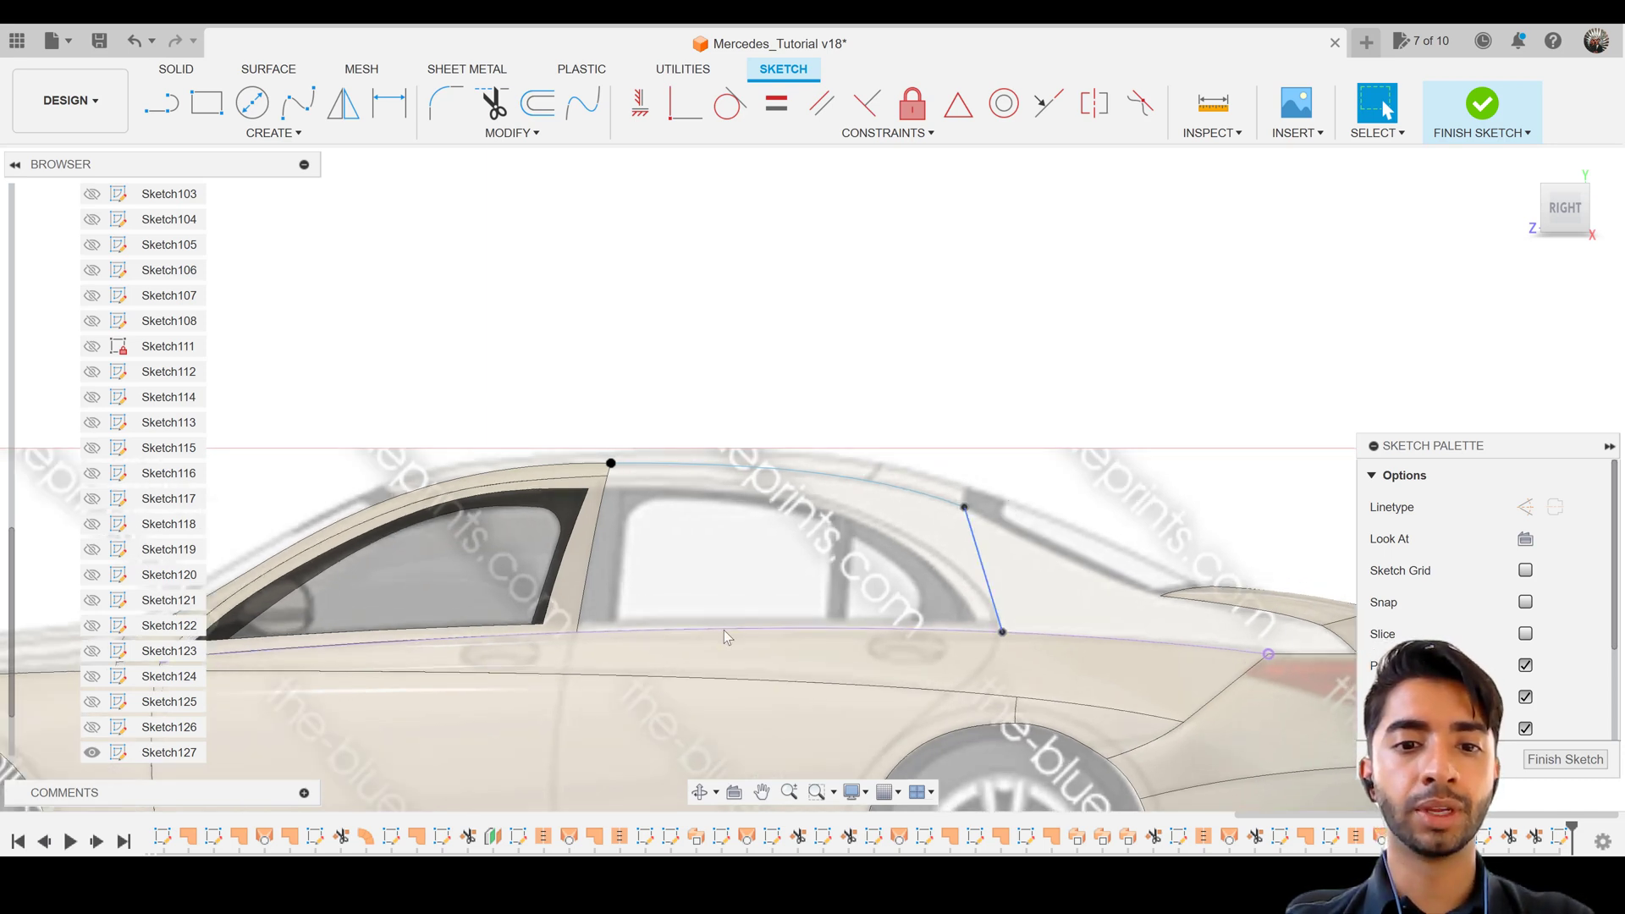
pyautogui.click(723, 630)
pyautogui.click(858, 615)
pyautogui.scroll(-1, 962, 566)
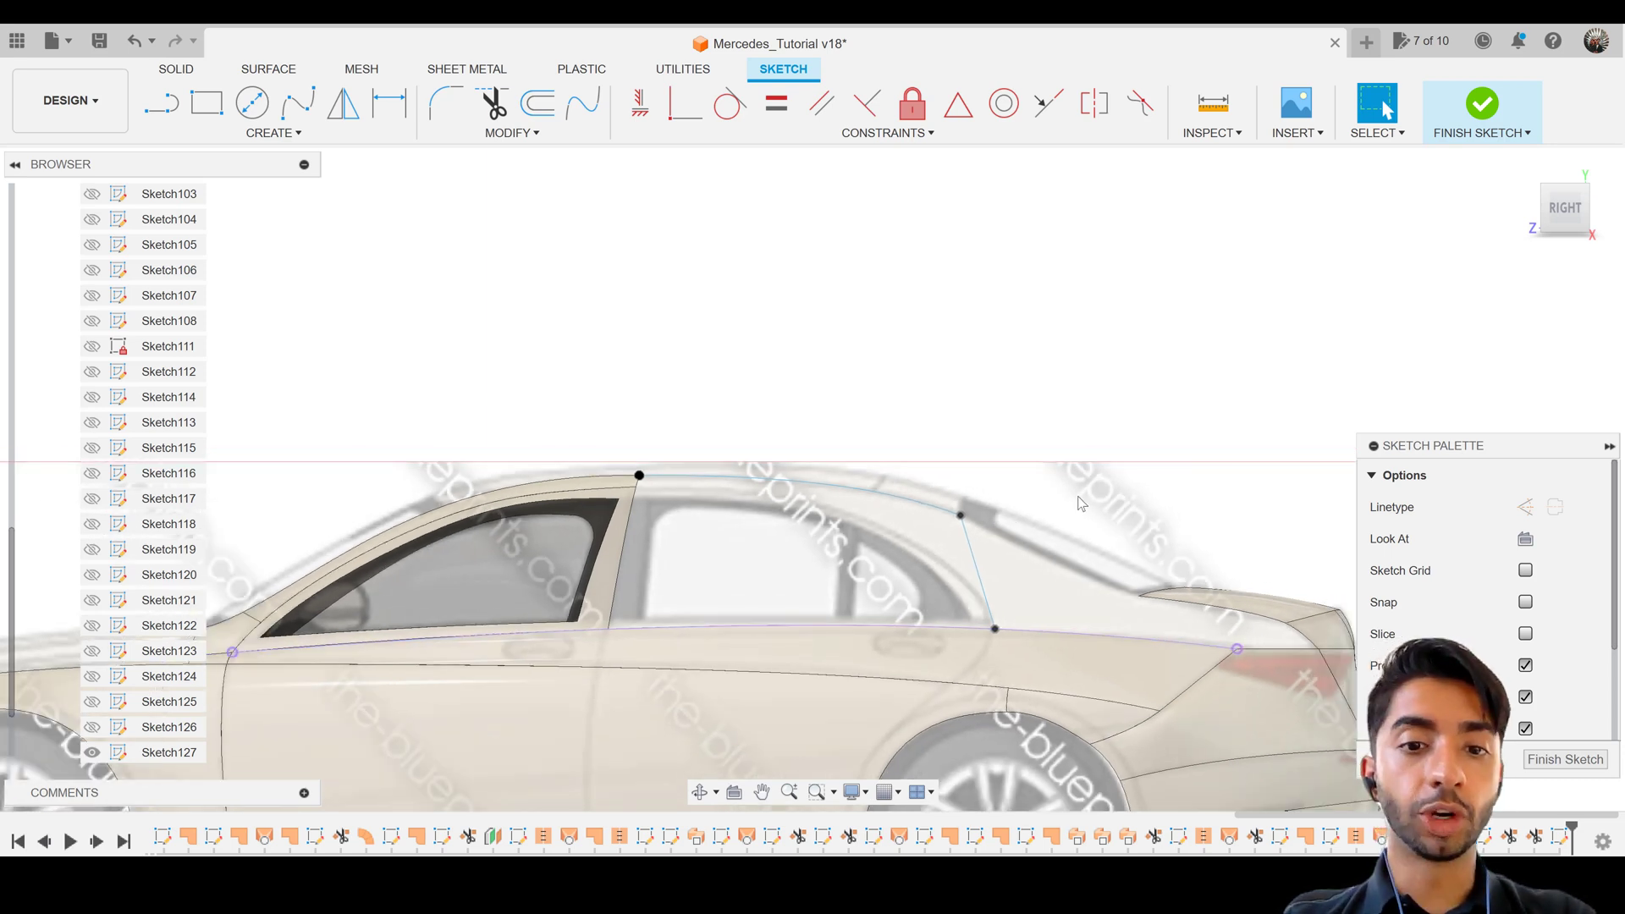
pyautogui.click(1054, 632)
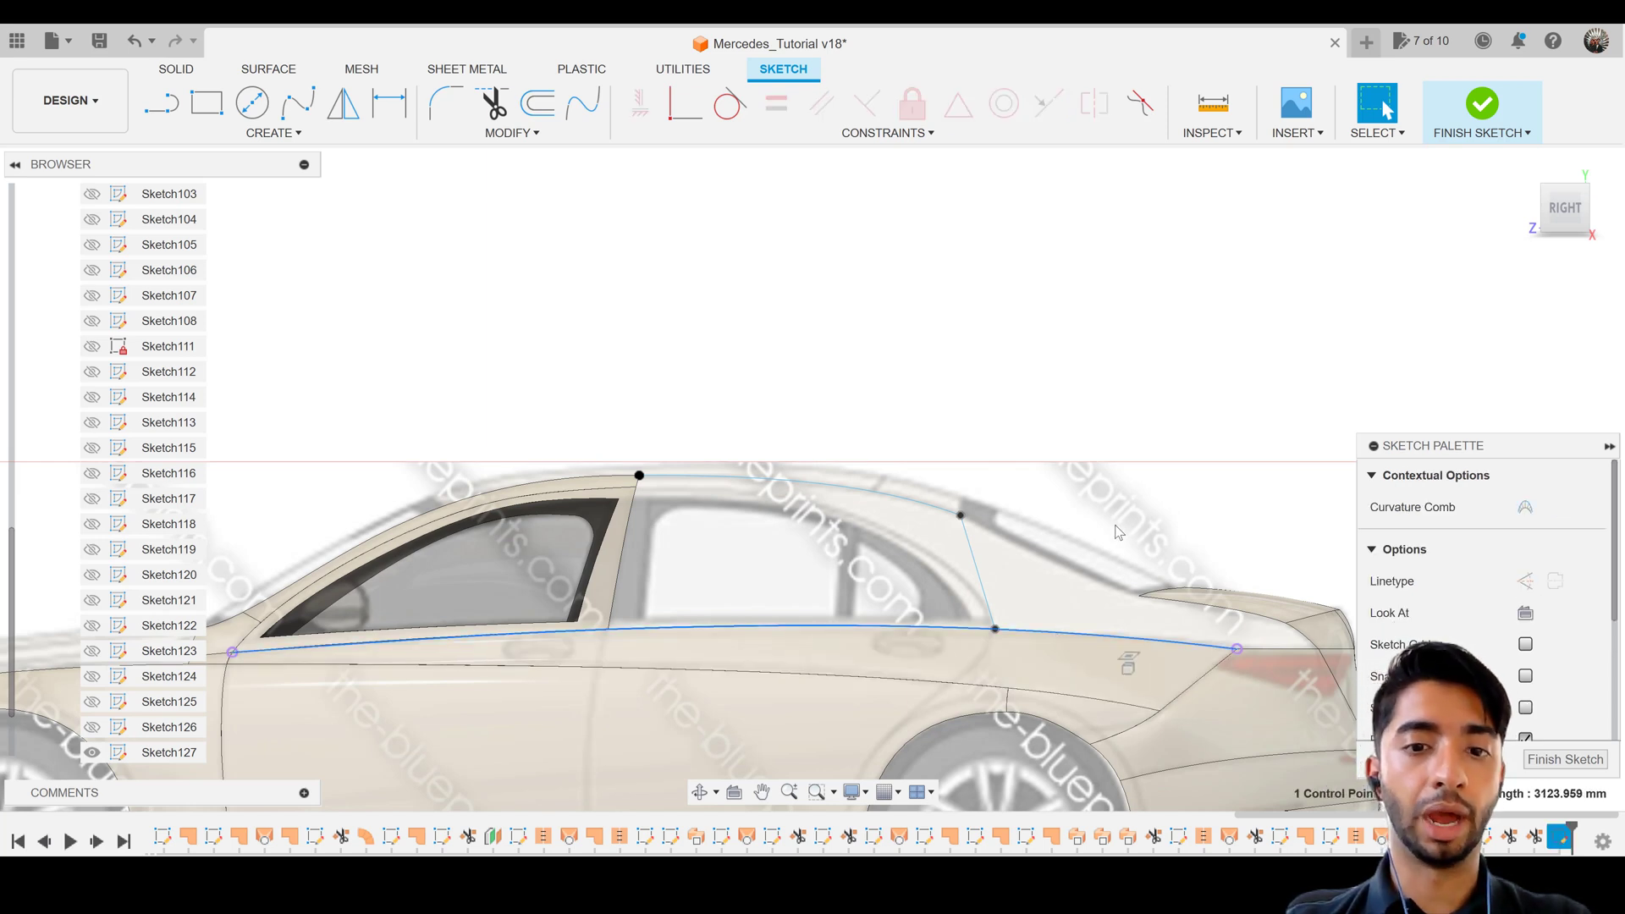
pyautogui.press('Escape')
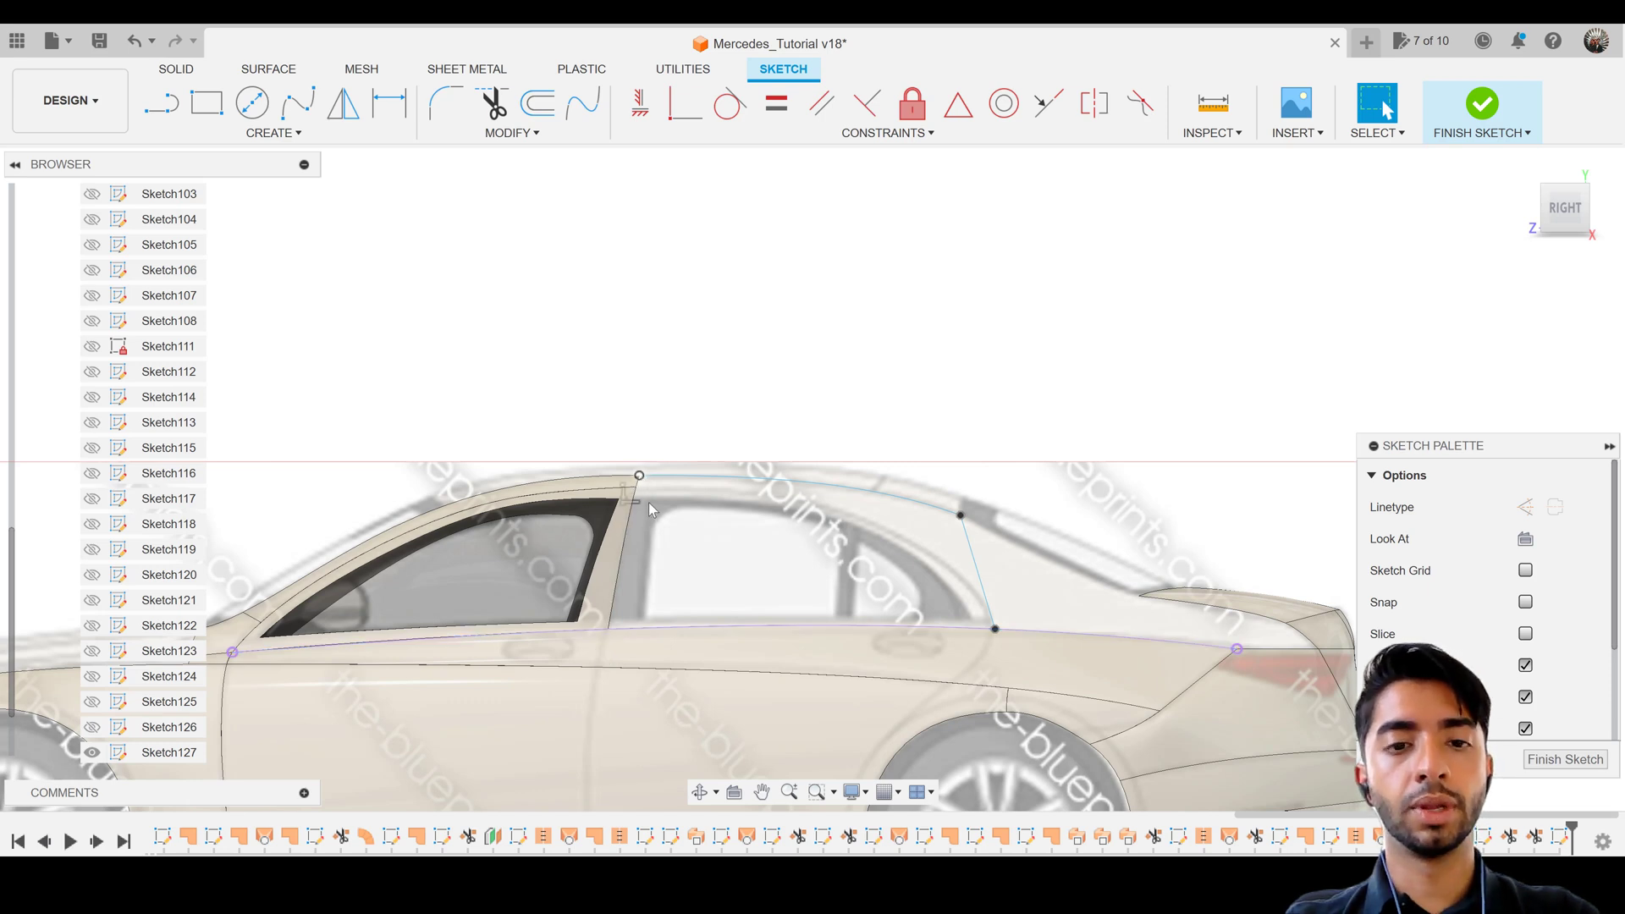
# Finish the 3D sketch containing the roof and rear pillar splines
pyautogui.scroll(5, 638, 477)
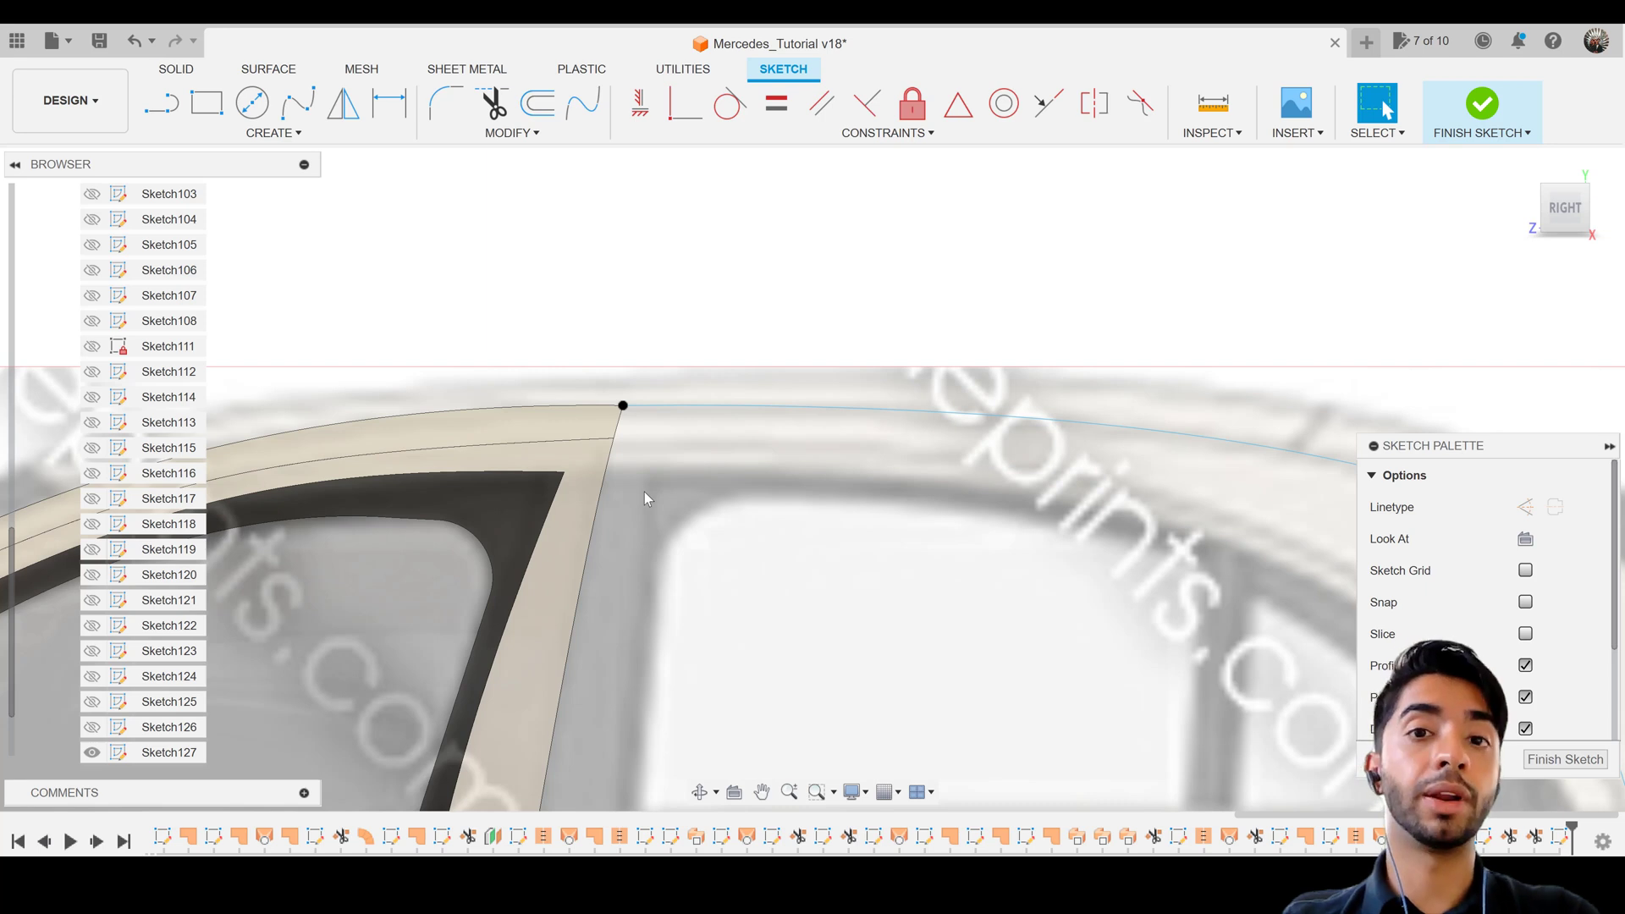
pyautogui.scroll(-3, 645, 497)
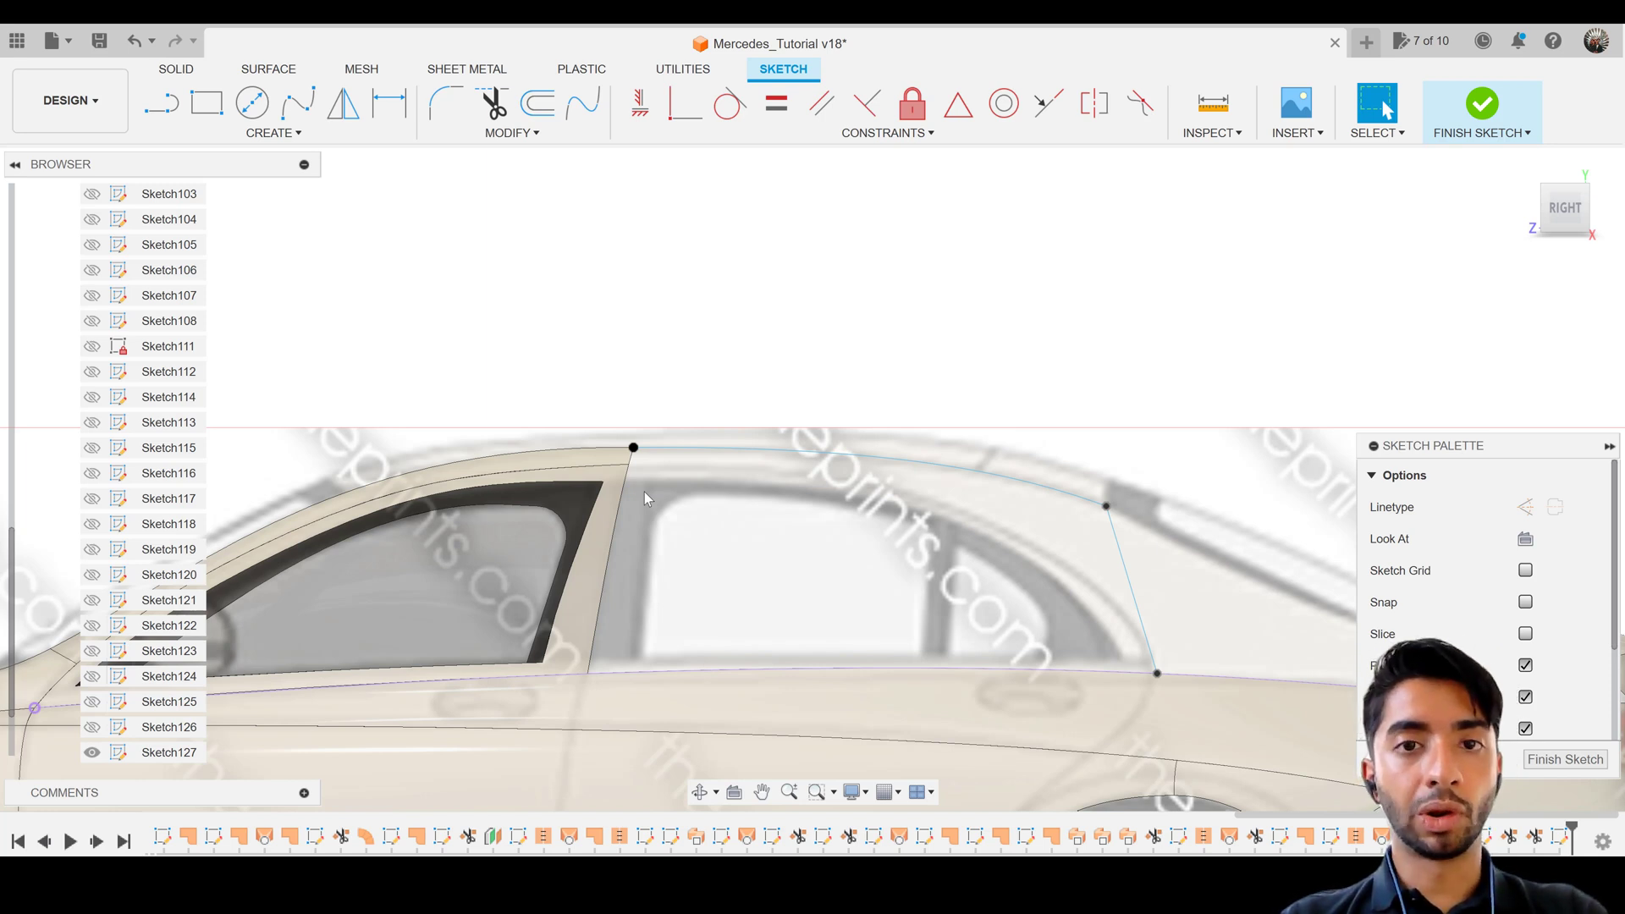
pyautogui.scroll(1, 644, 491)
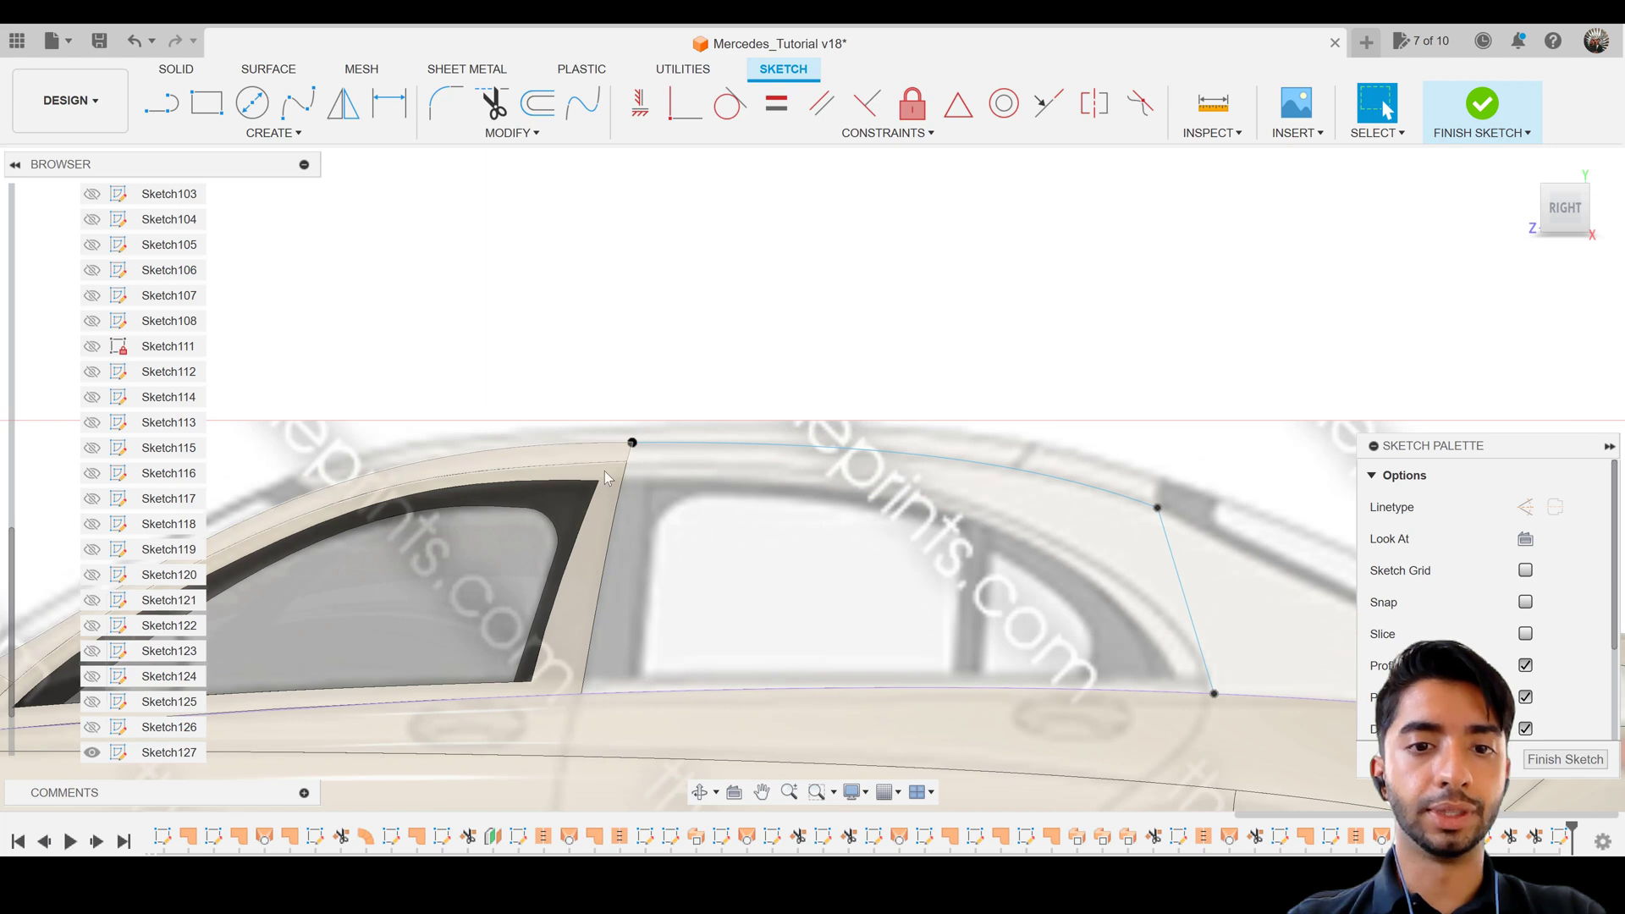
pyautogui.click(1482, 103)
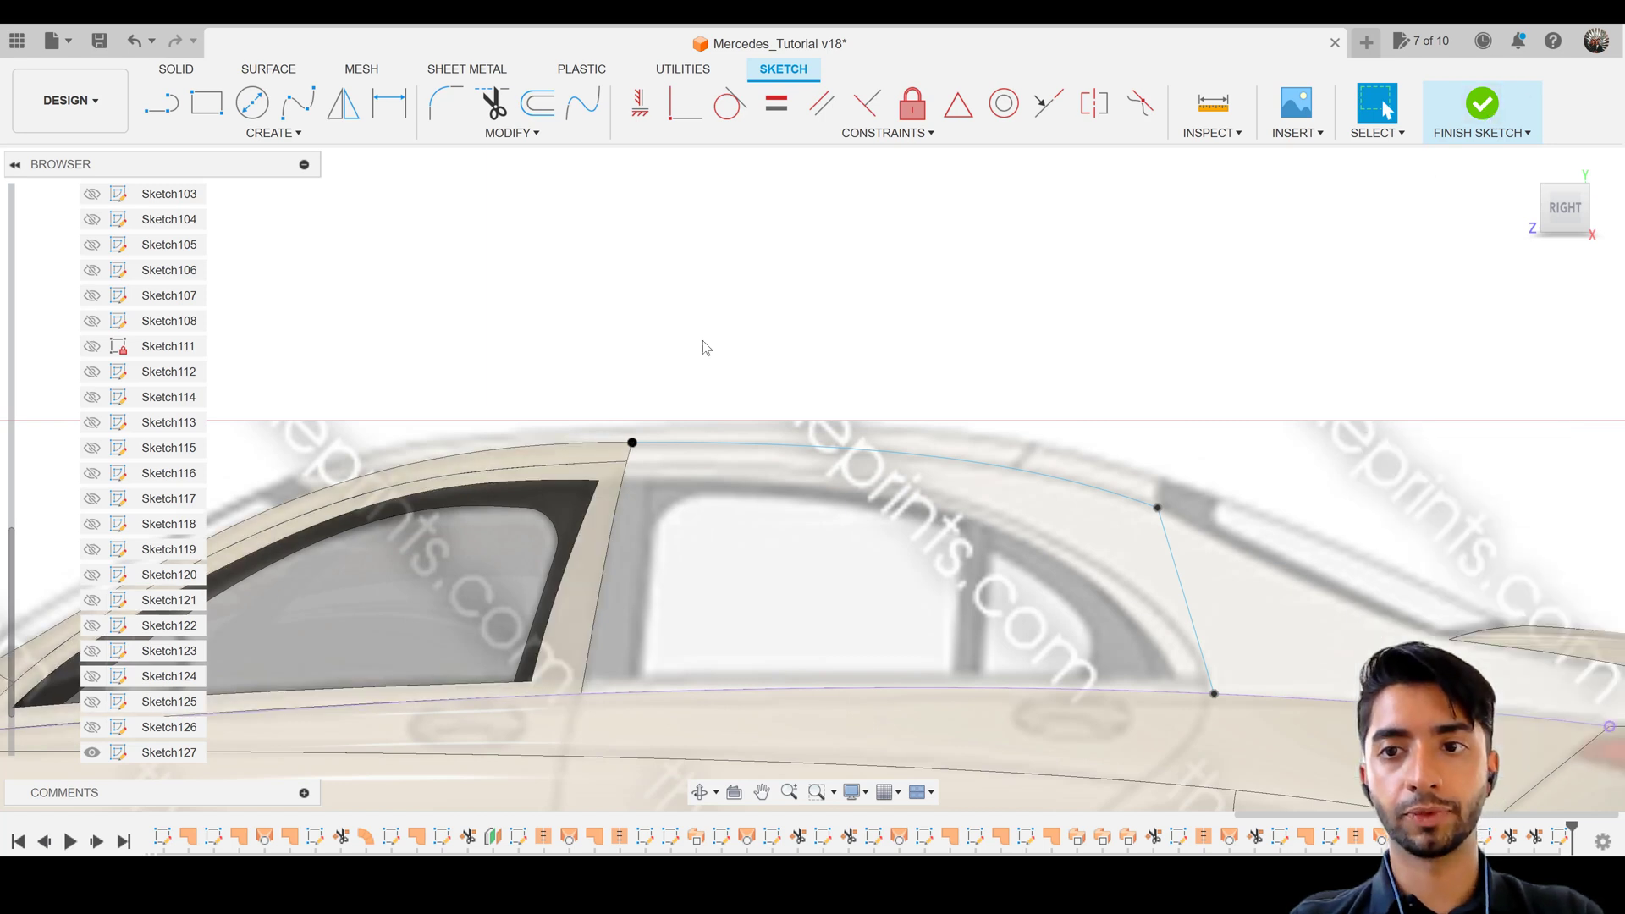
pyautogui.scroll(-2, 645, 322)
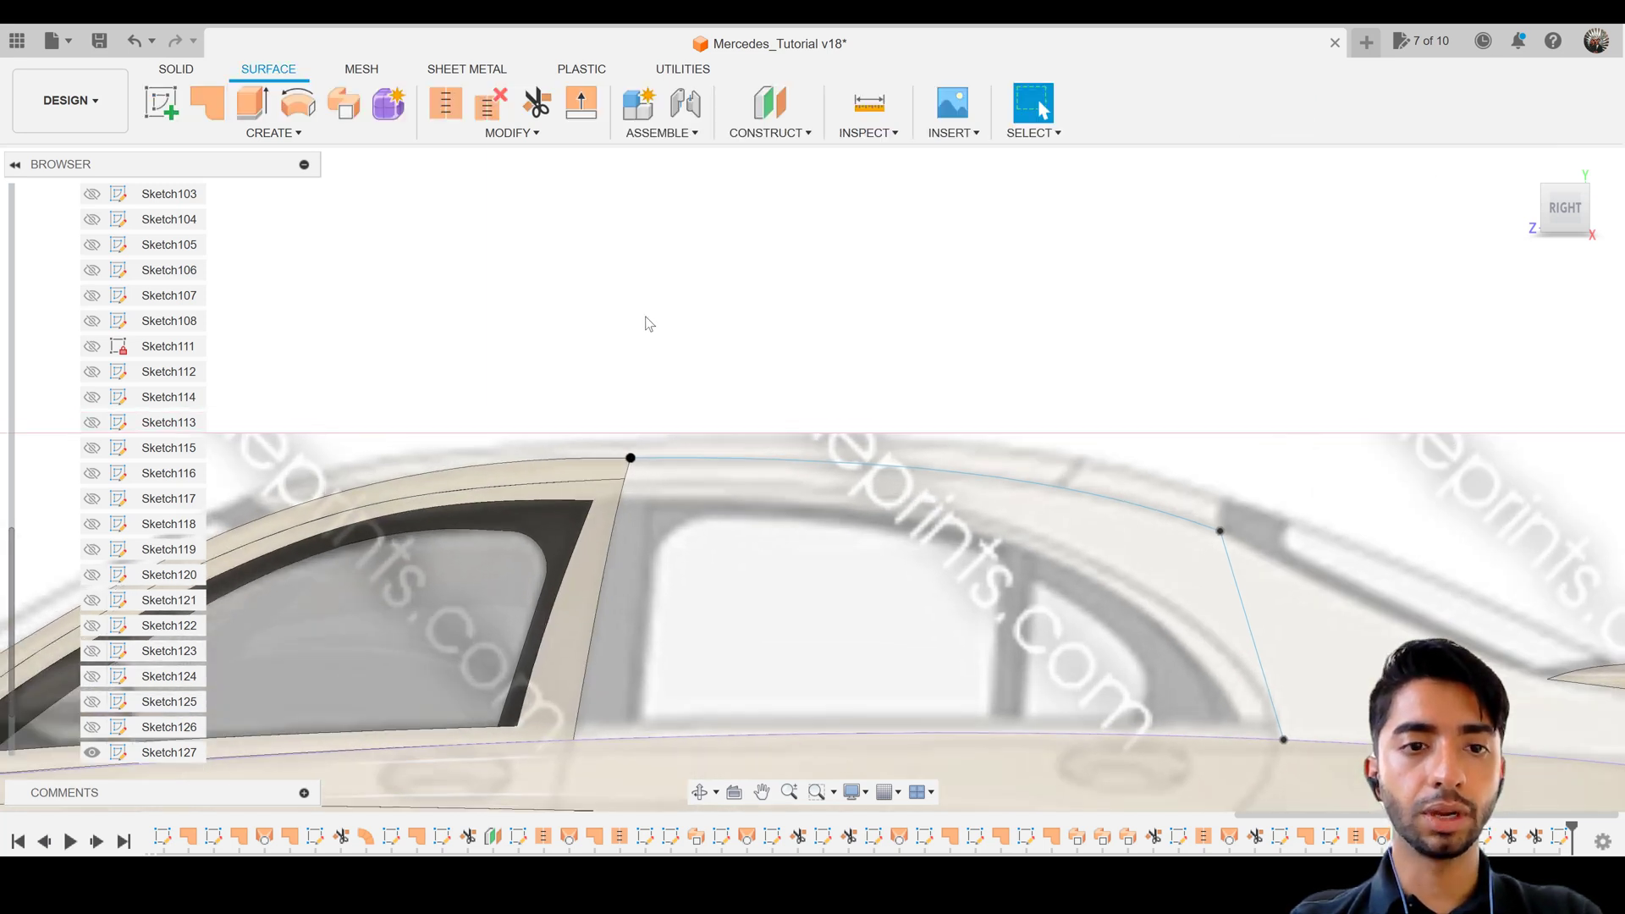
# Stitch the two front window frame surfaces into a new body with a 0.10 mm tolerance
pyautogui.click(457, 114)
pyautogui.scroll(3, 624, 449)
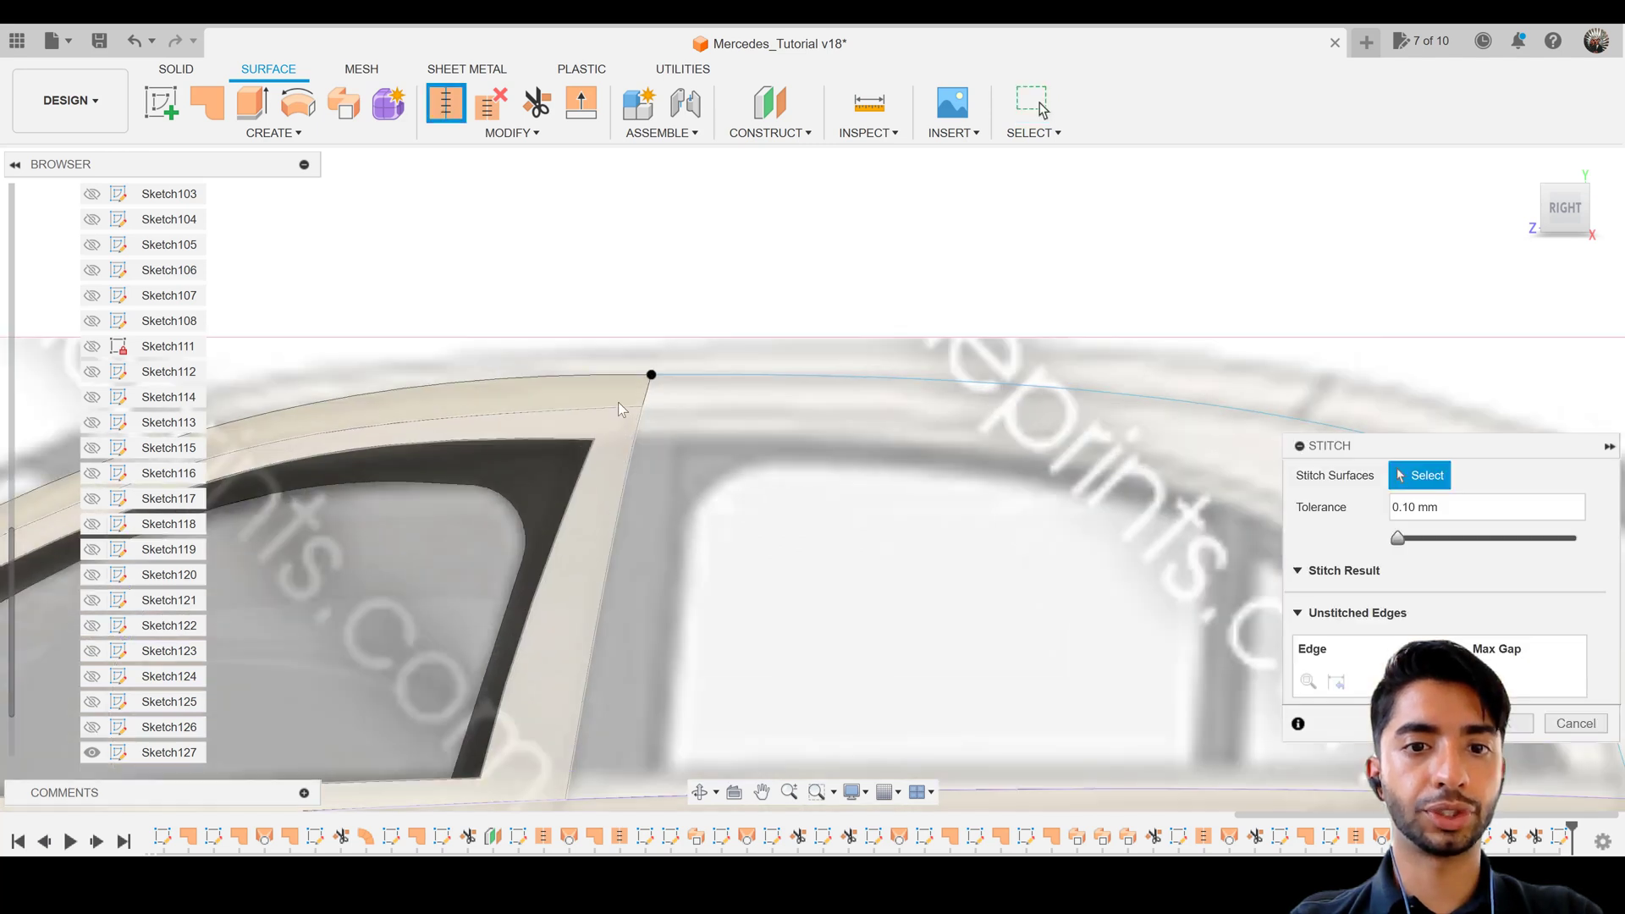
pyautogui.click(618, 447)
pyautogui.scroll(-3, 808, 503)
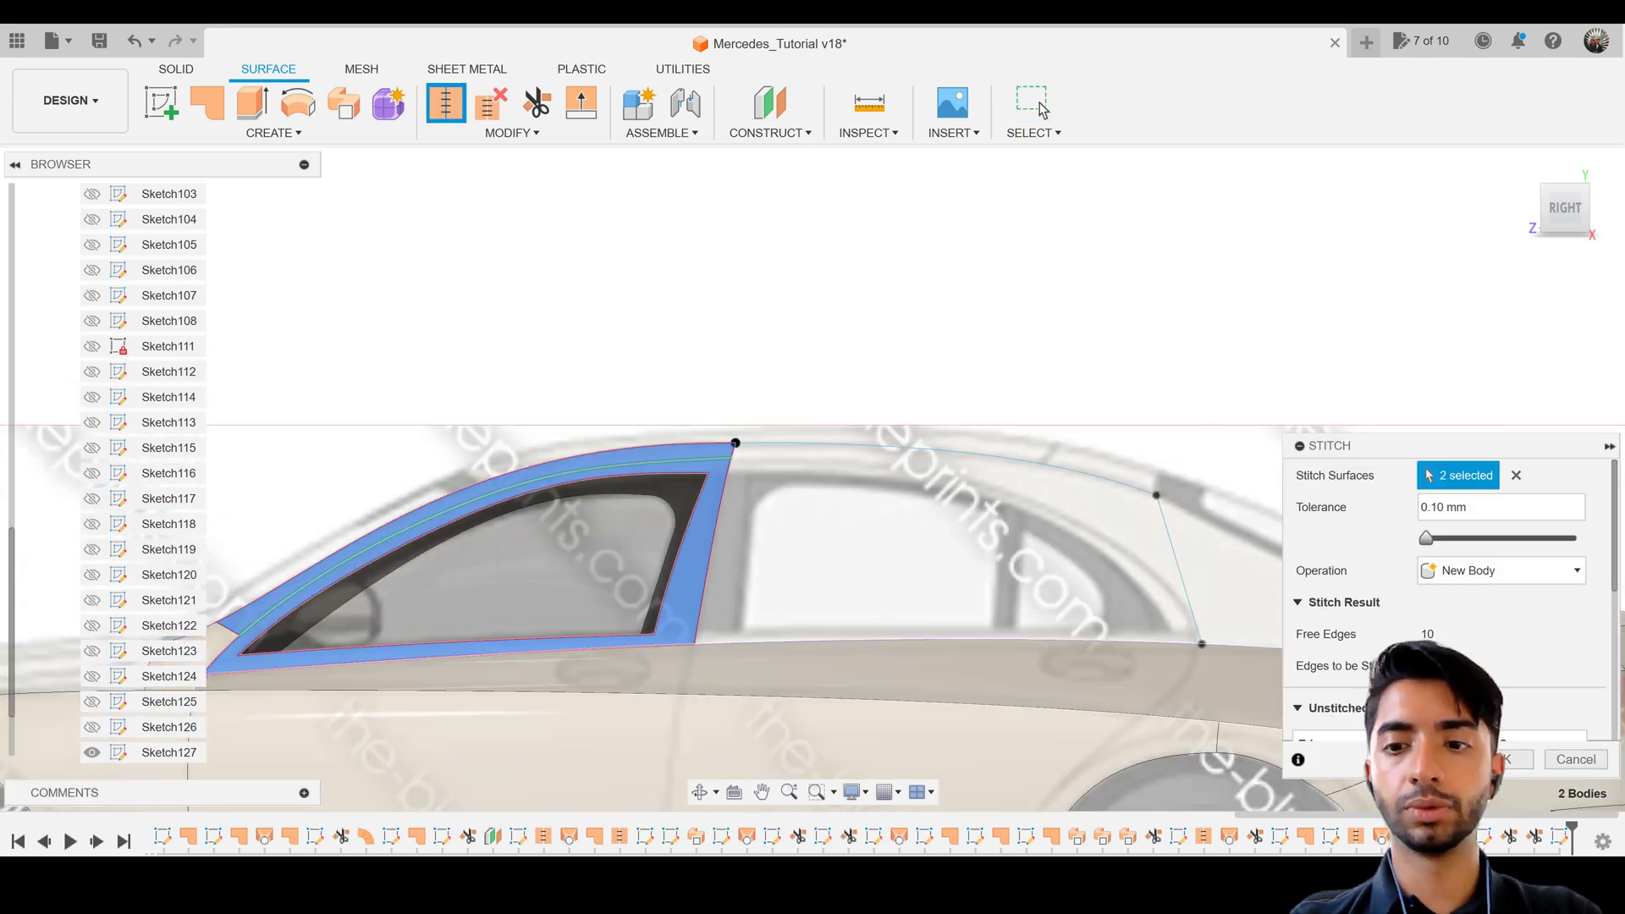
pyautogui.press('Return')
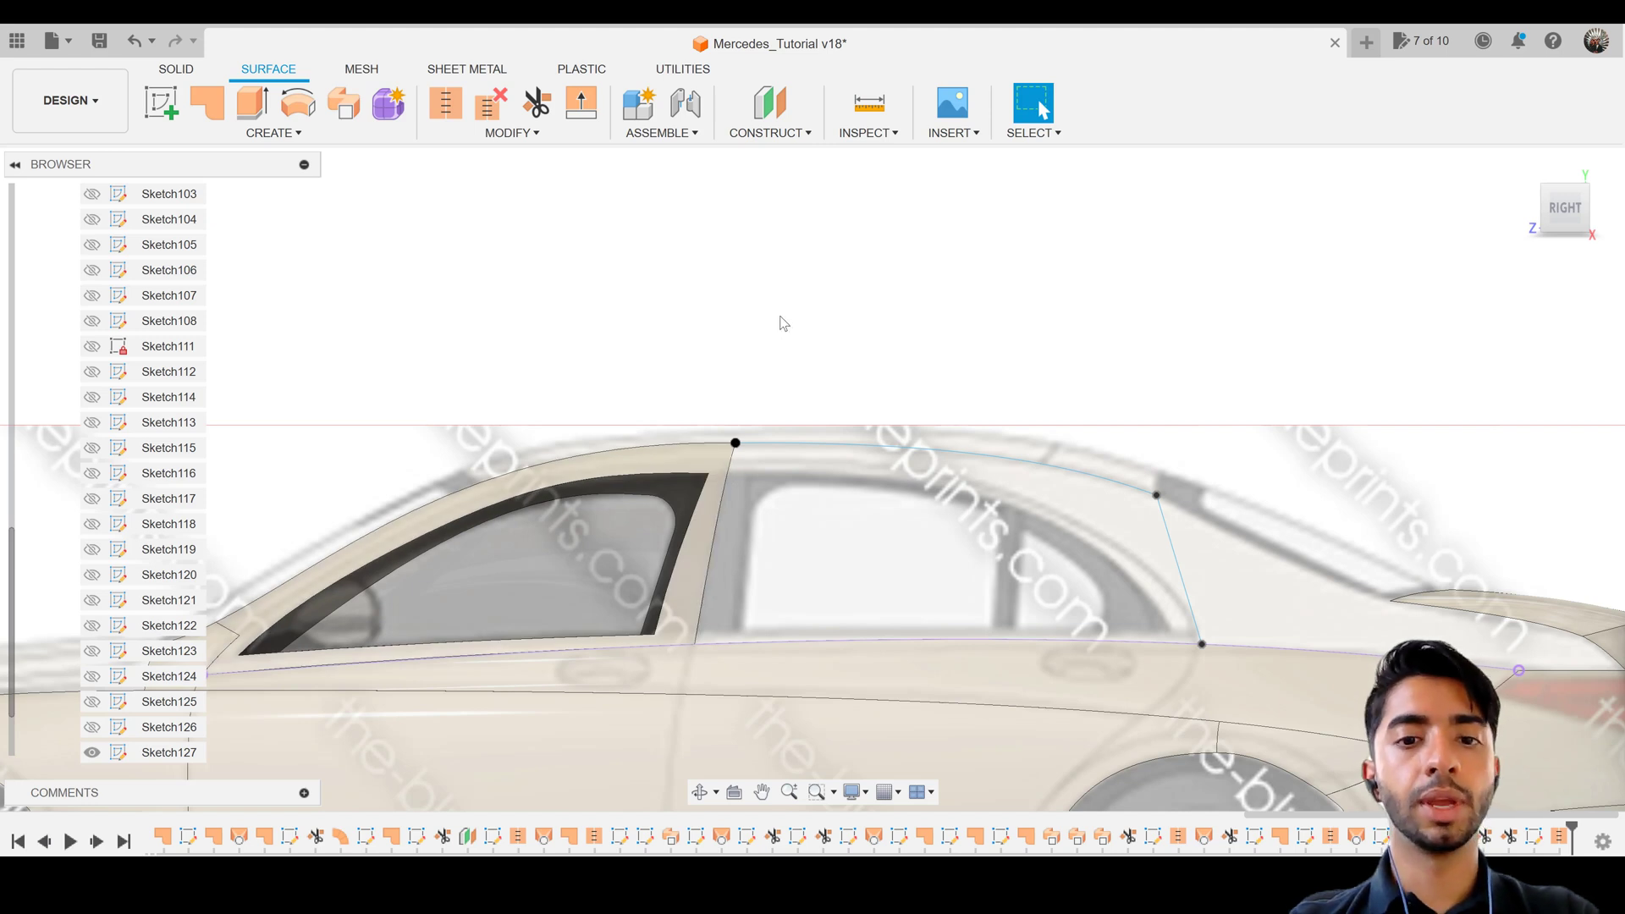
# Start a surface loft from the rear pillar spline to the window frame's rear edge, extending the second profile up to the roof corner
pyautogui.click(272, 133)
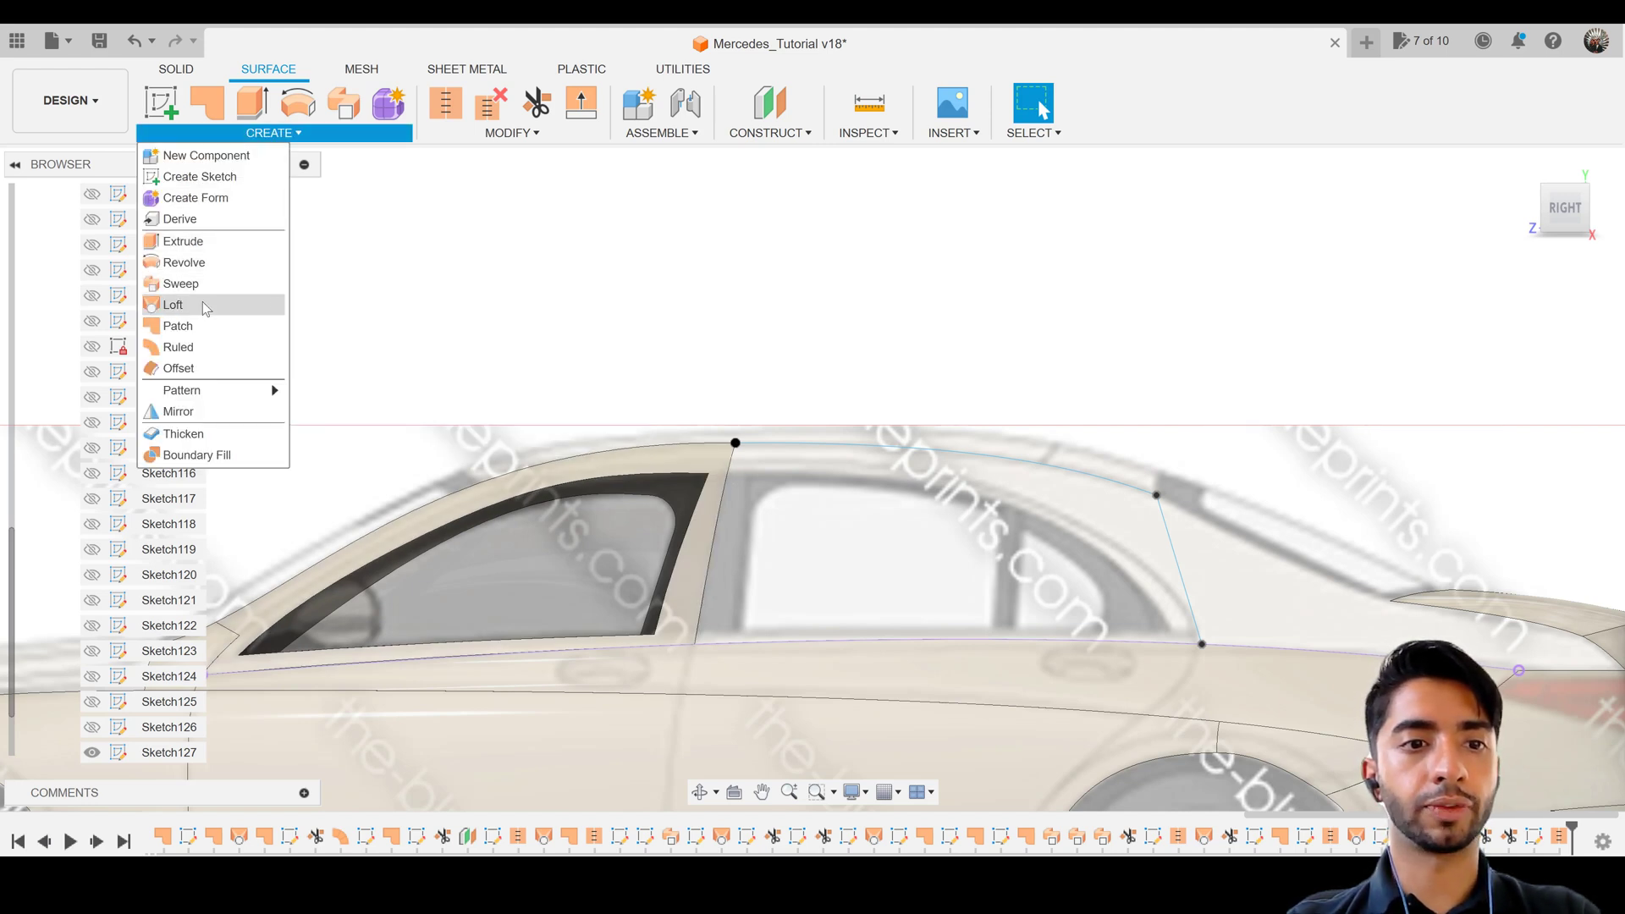
pyautogui.click(203, 307)
pyautogui.moveTo(674, 334); pyautogui.dragTo(529, 280, button='middle')
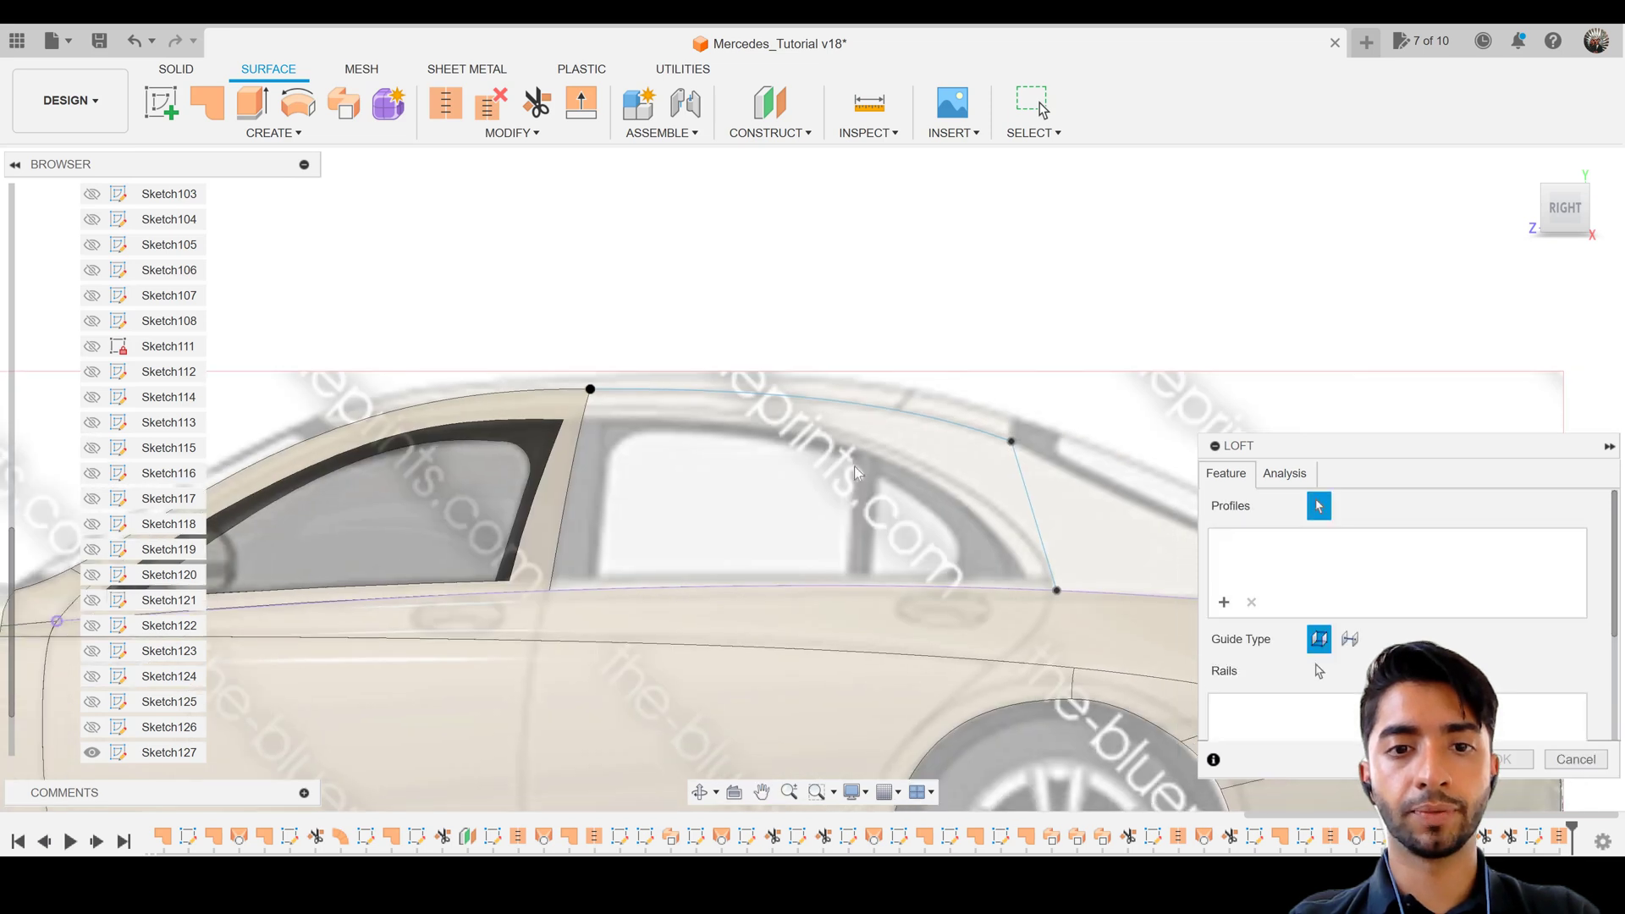
pyautogui.click(1035, 529)
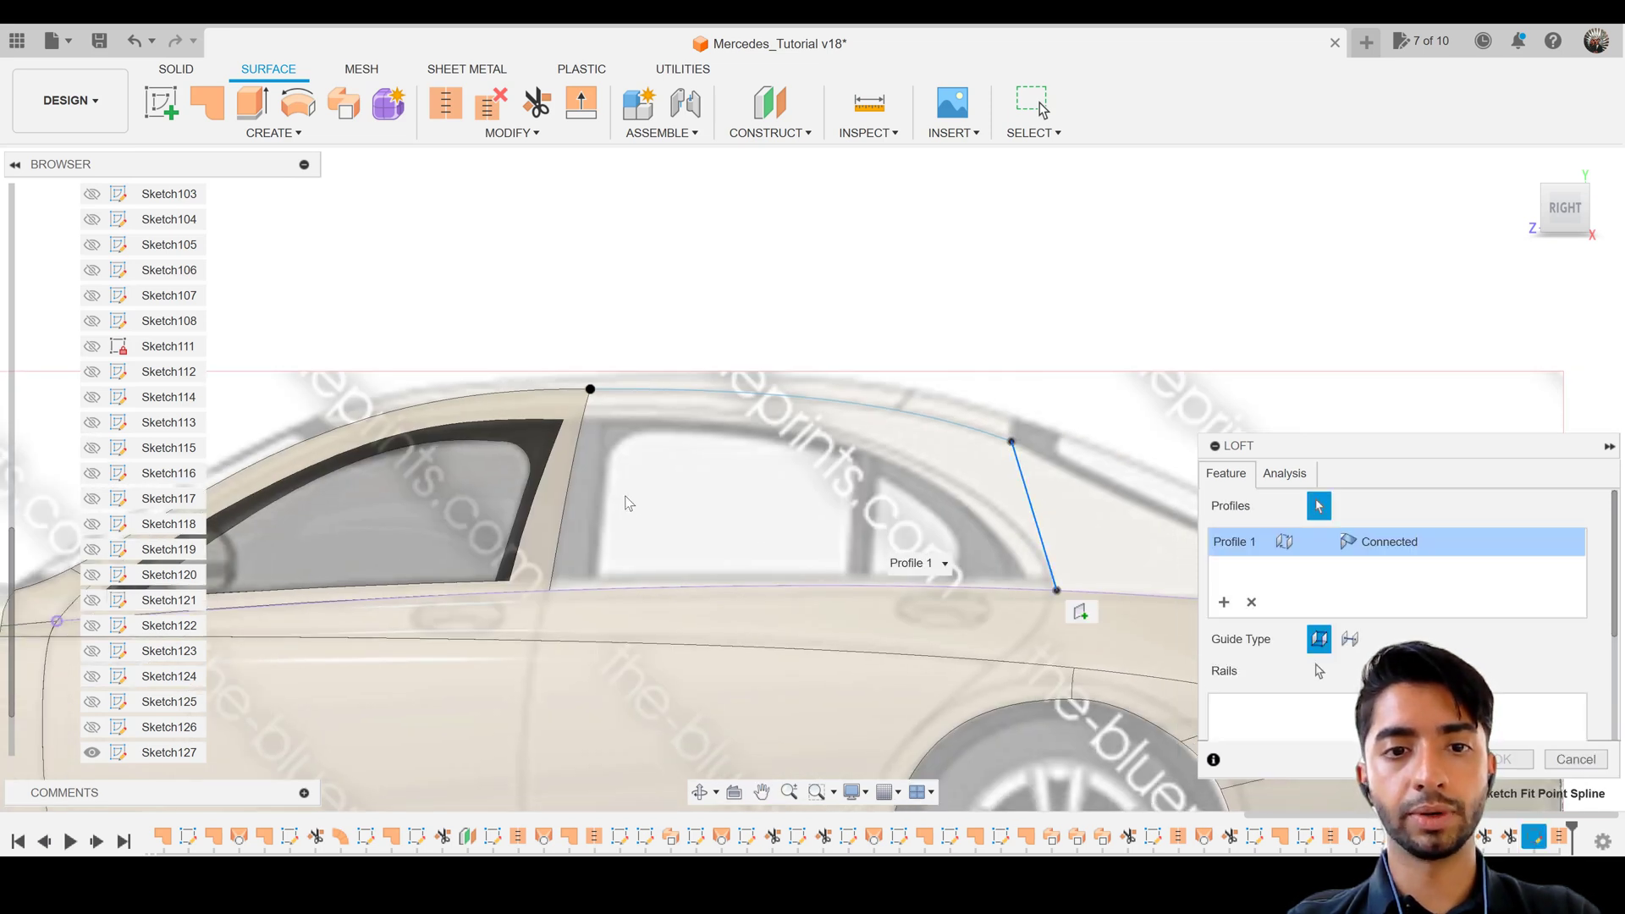
pyautogui.click(570, 496)
pyautogui.scroll(4, 593, 395)
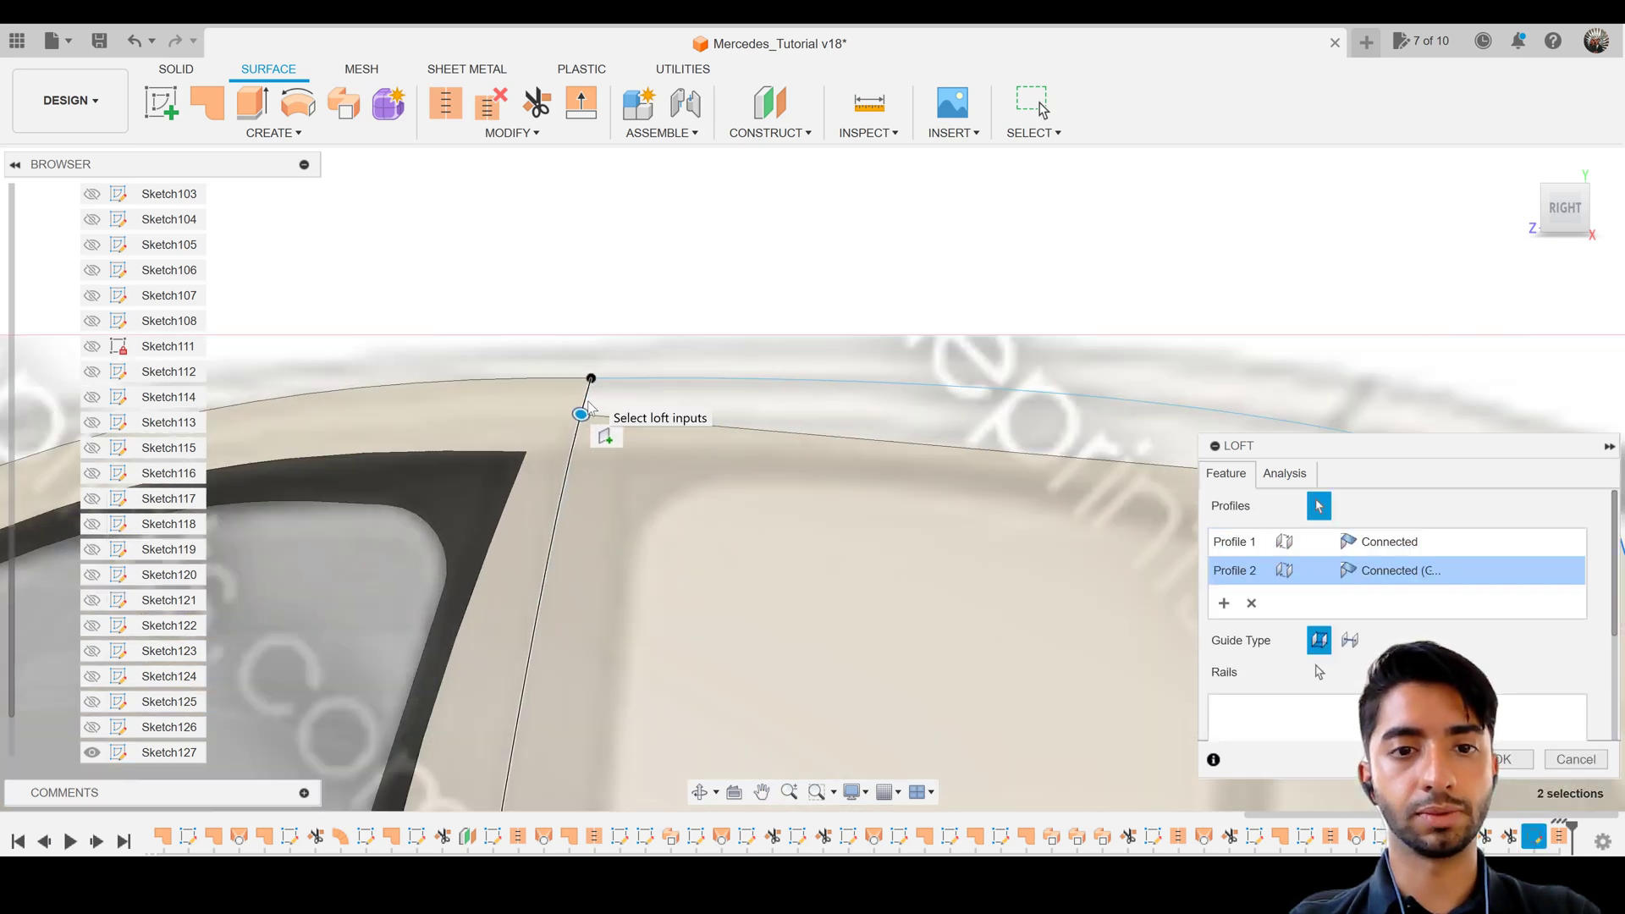
pyautogui.scroll(-4, 605, 432)
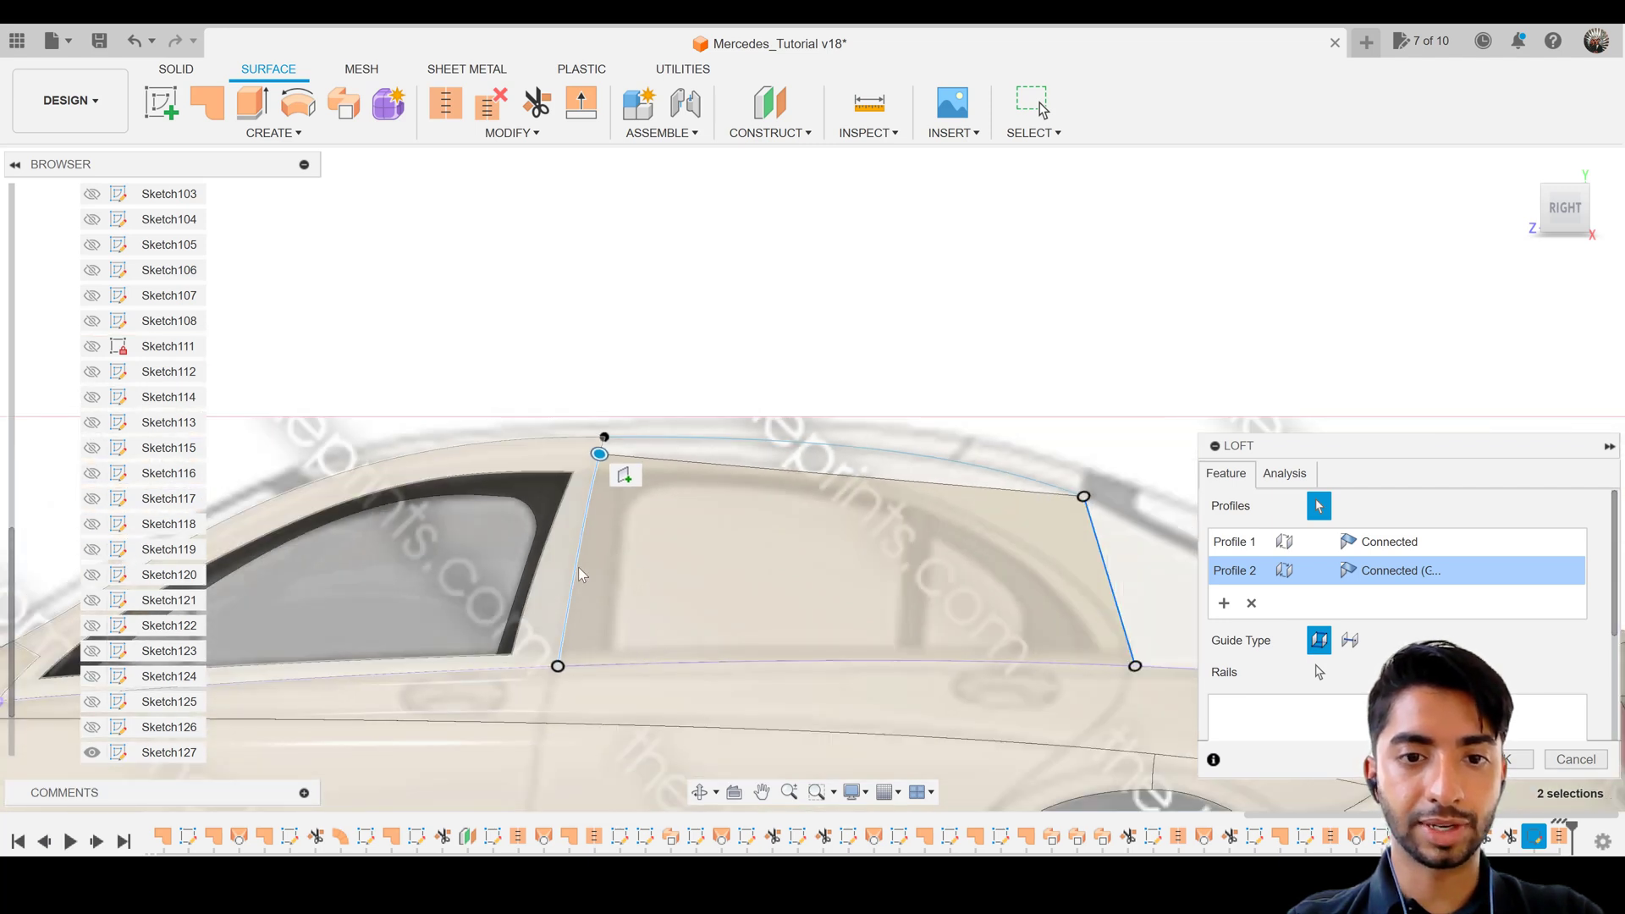
pyautogui.scroll(5, 611, 436)
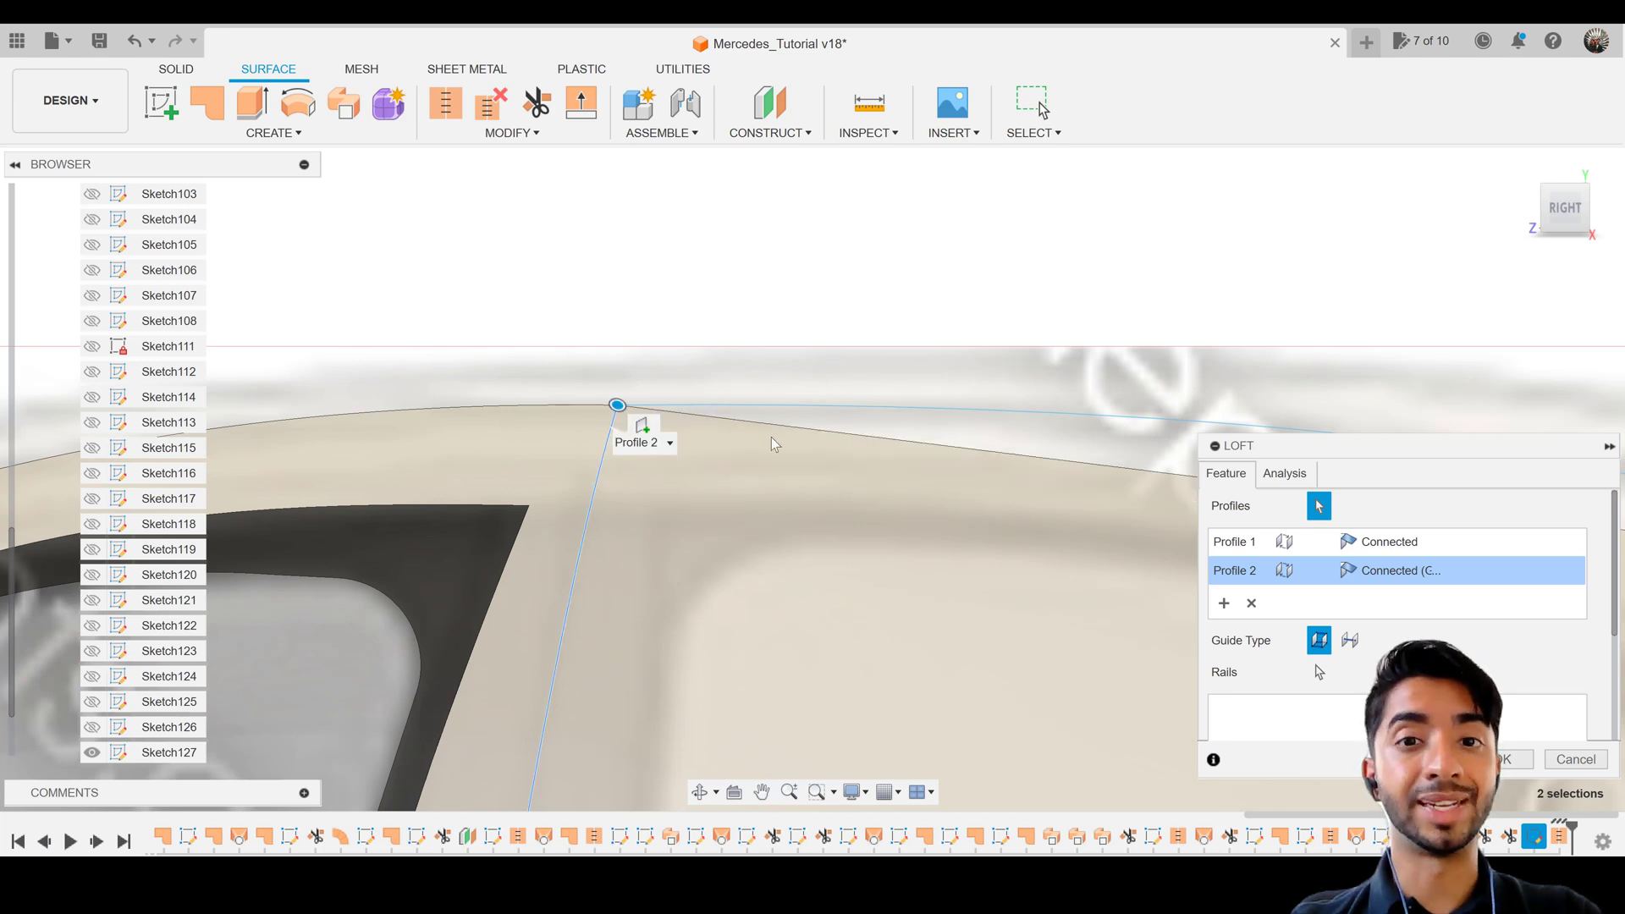
pyautogui.scroll(-2, 771, 444)
pyautogui.scroll(-2, 771, 444)
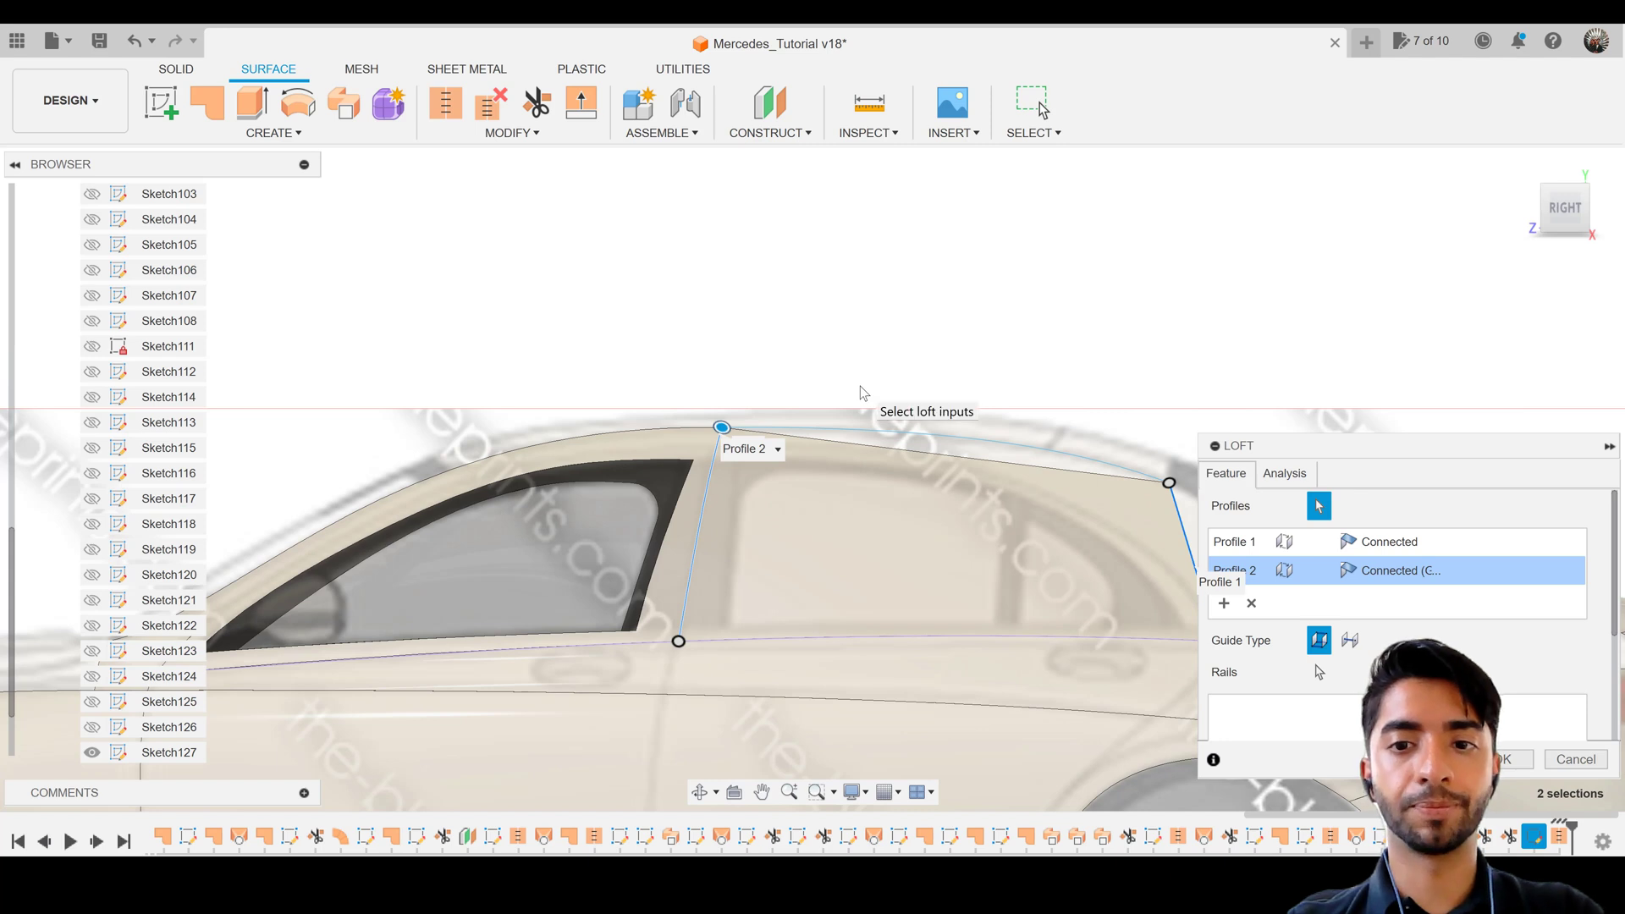
pyautogui.scroll(-2, 859, 386)
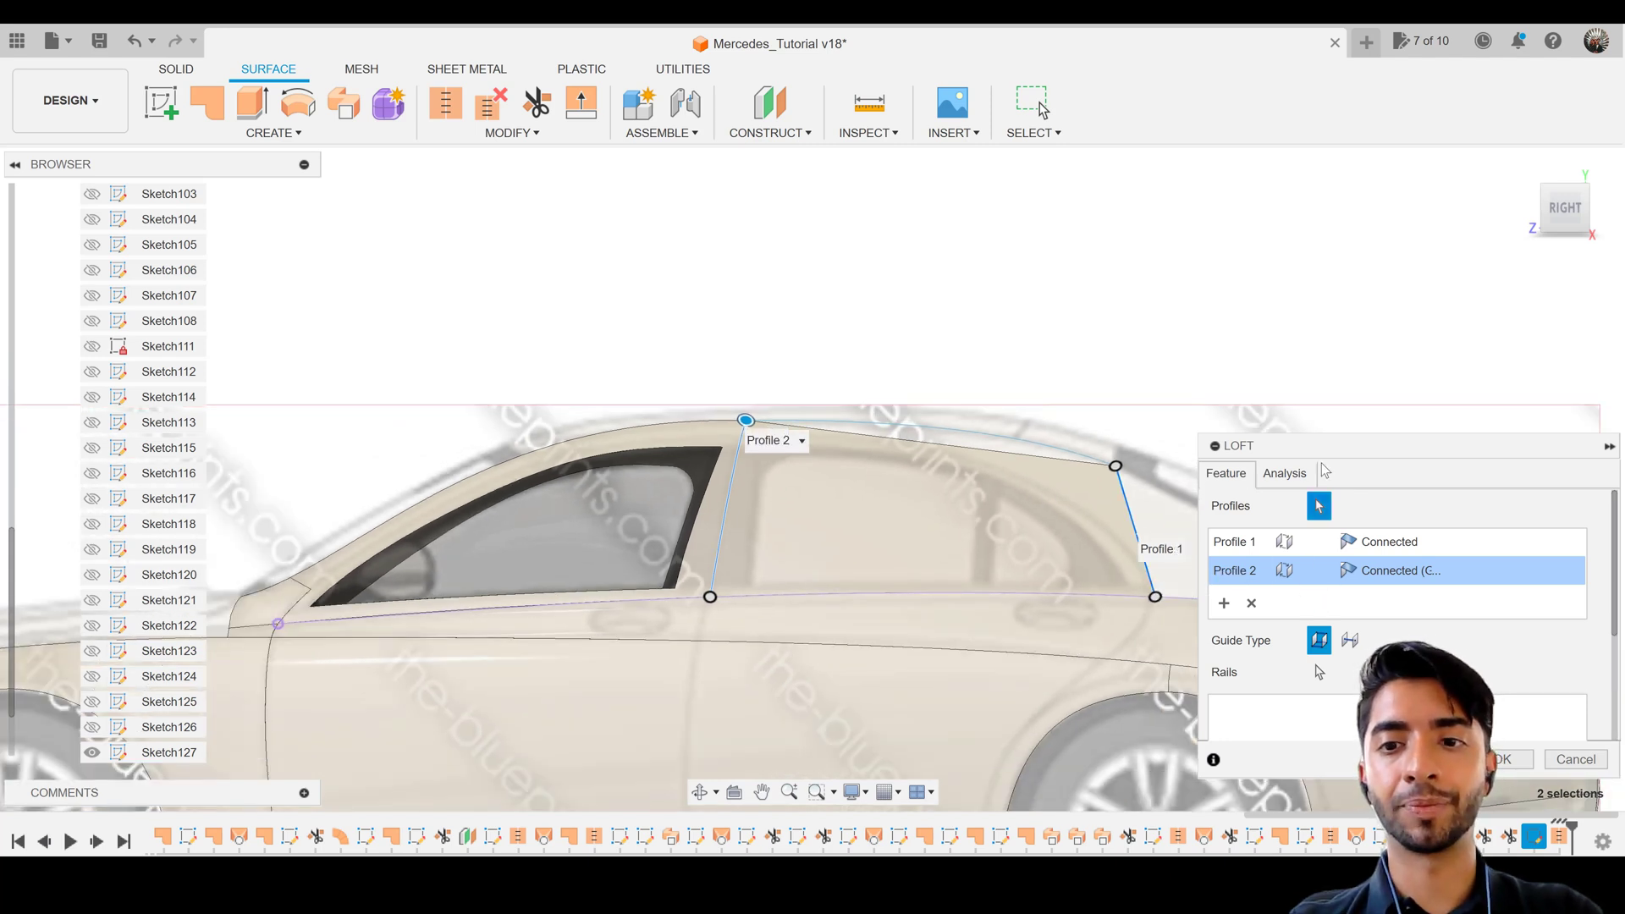
# Add the roof spline and the projected body edge as loft rails and create the surface as a new body
pyautogui.moveTo(1326, 451); pyautogui.dragTo(205, 217)
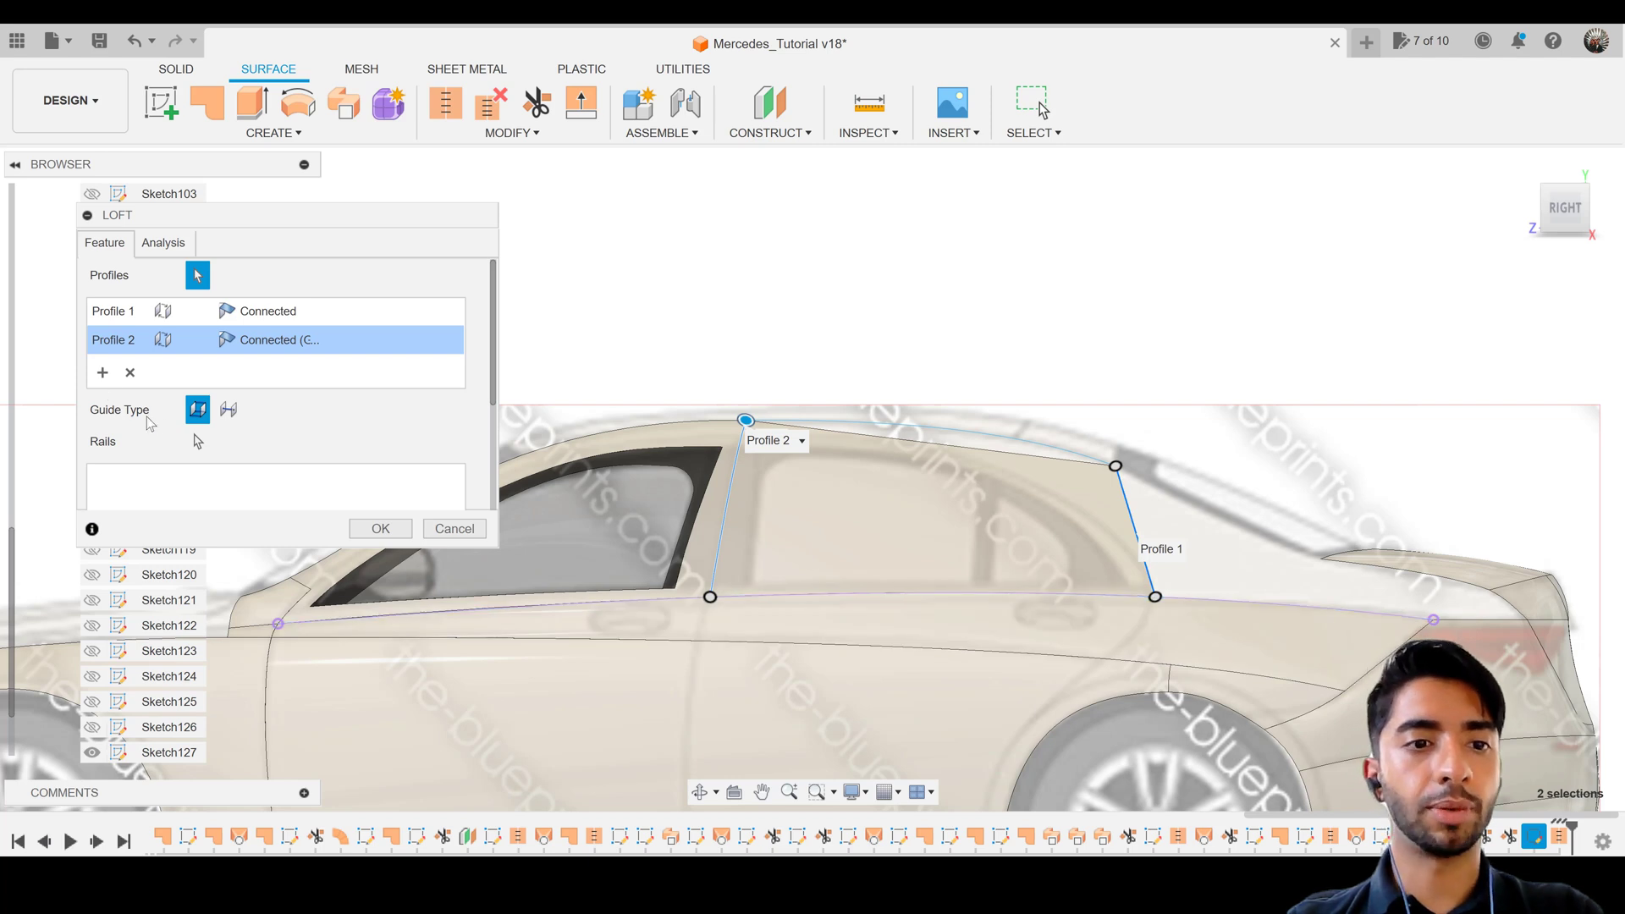
pyautogui.click(197, 441)
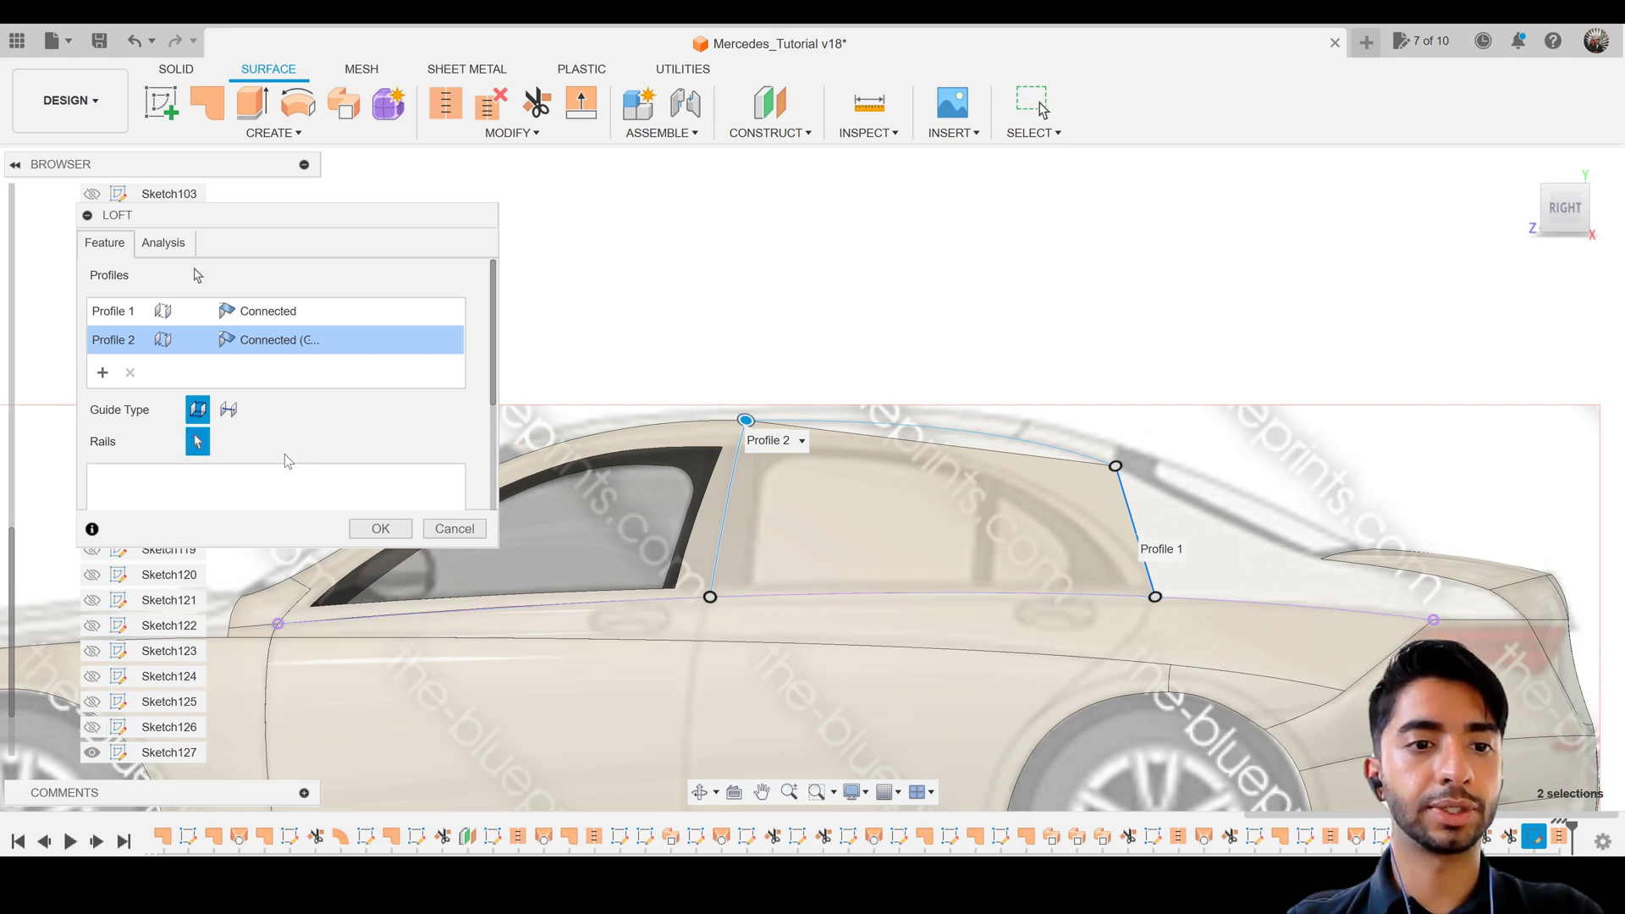
pyautogui.click(875, 421)
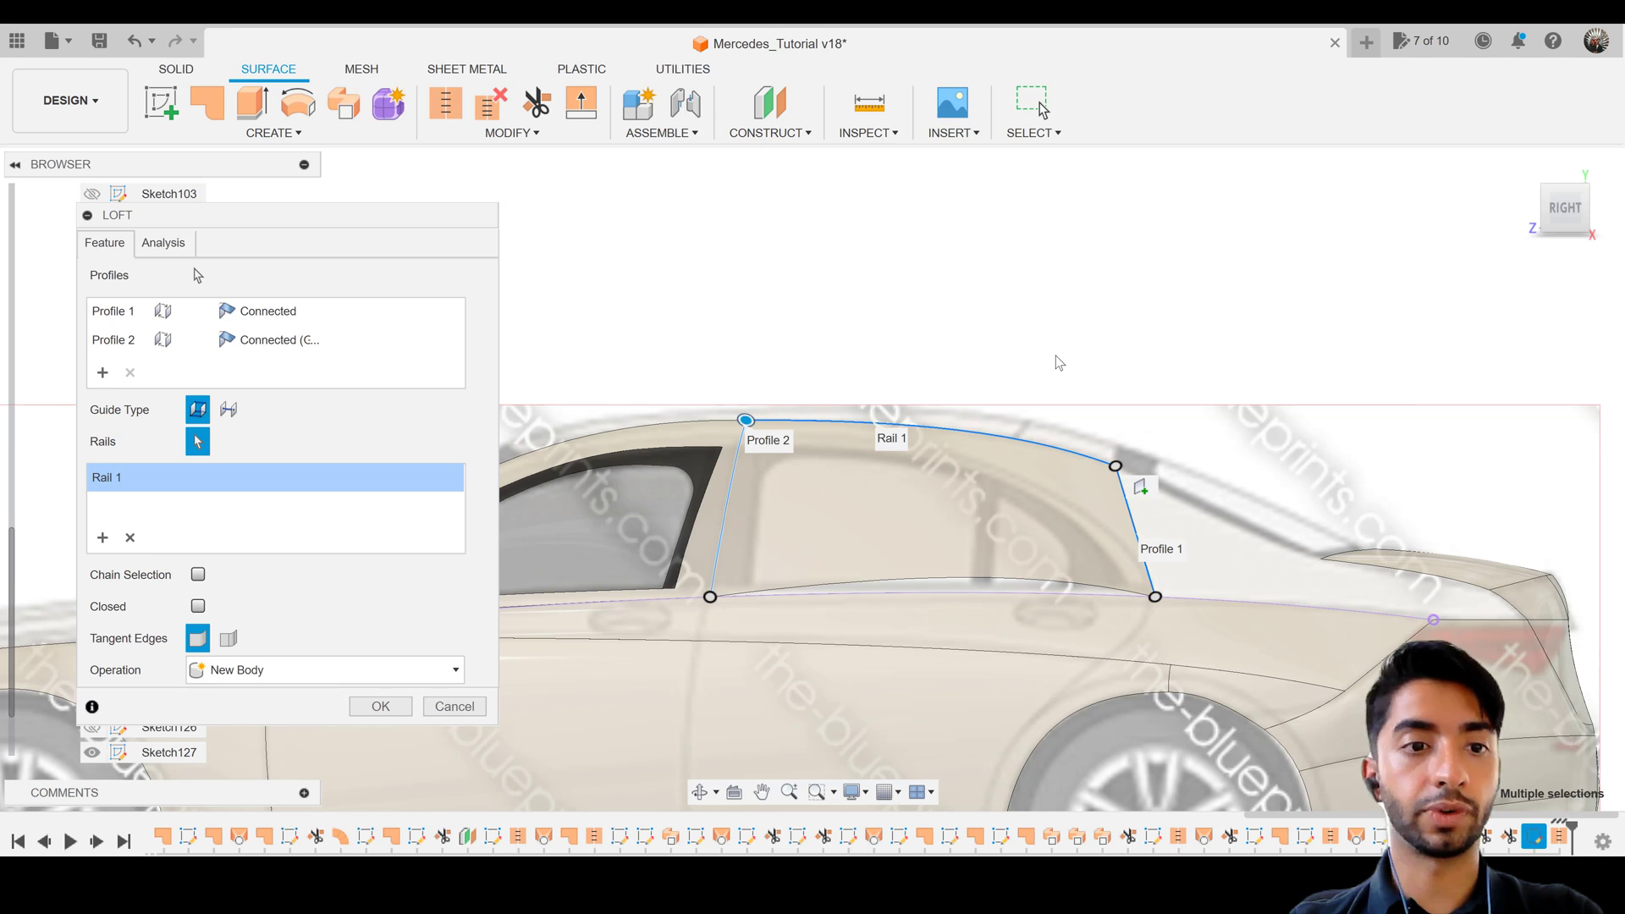
pyautogui.click(948, 596)
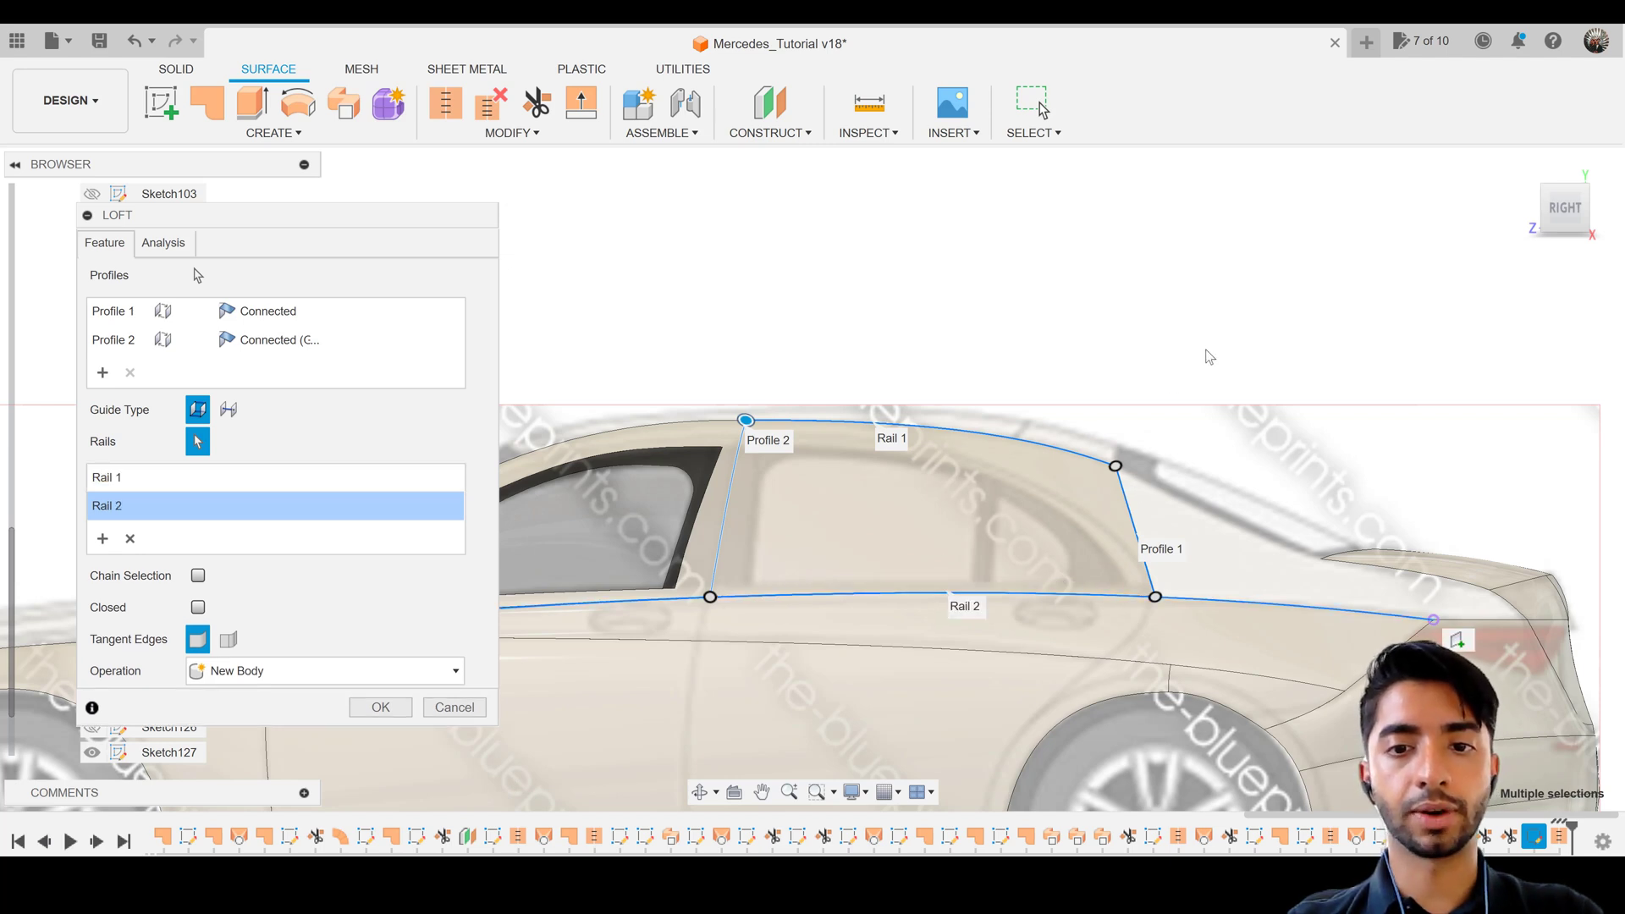
pyautogui.press('Return')
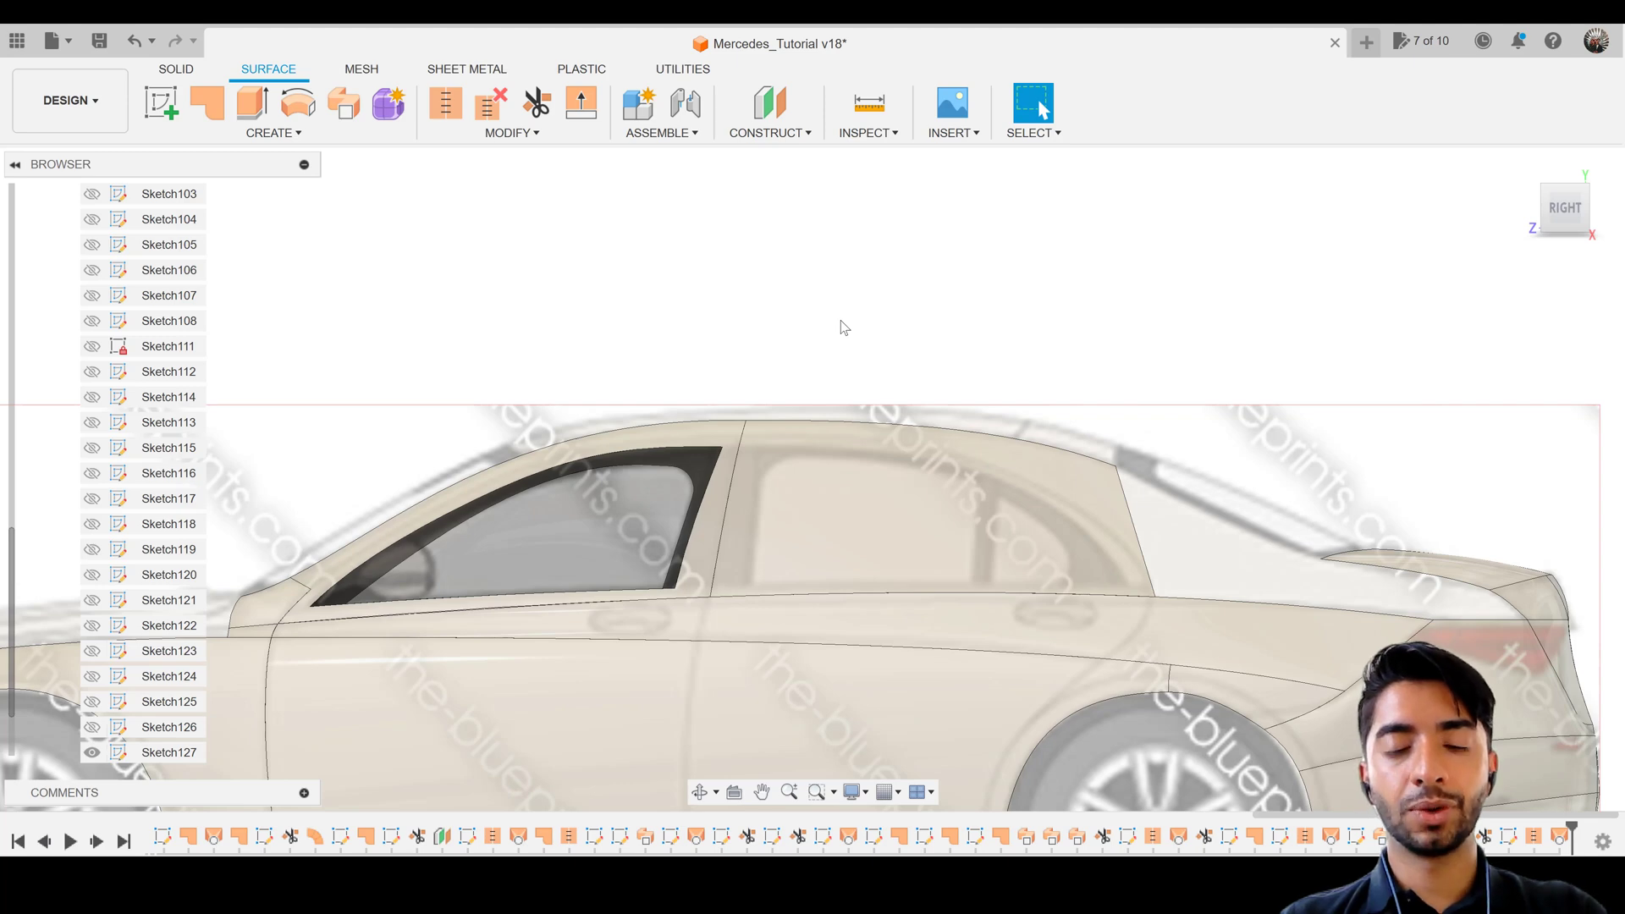
# Examine the lofted rear side window surface and its rear pillar edge from behind the car
pyautogui.scroll(-1, 843, 328)
pyautogui.keyDown('shift'); pyautogui.moveTo(884, 521); pyautogui.dragTo(846, 507, button='middle'); pyautogui.keyUp('shift')
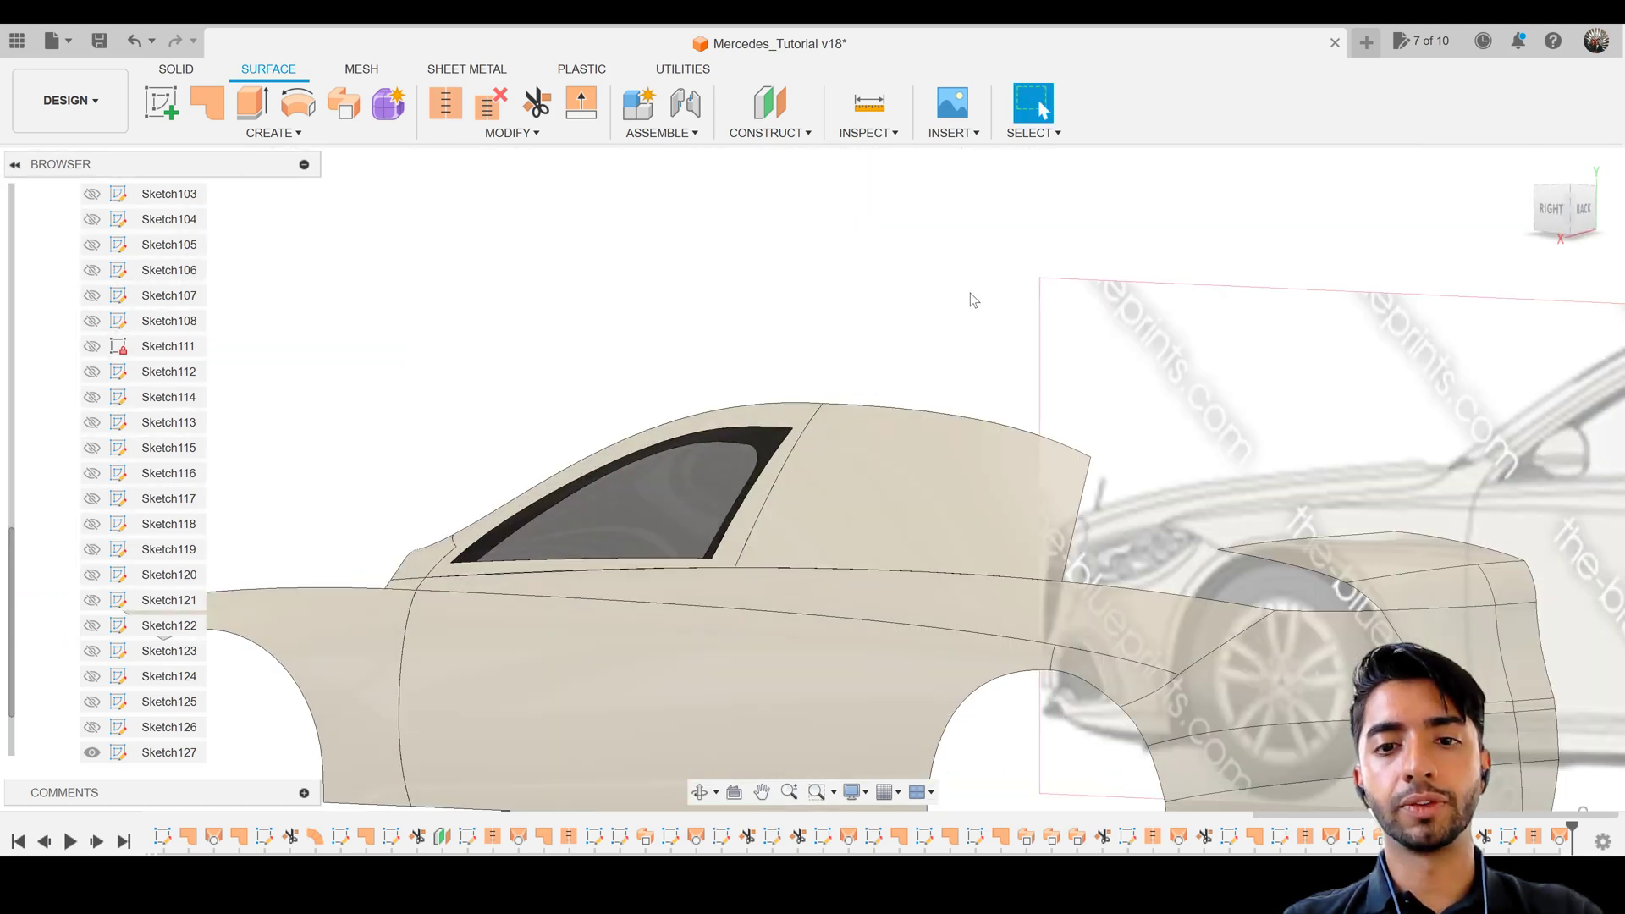
pyautogui.click(1059, 487)
pyautogui.keyDown('shift'); pyautogui.moveTo(1063, 489); pyautogui.dragTo(1009, 506, button='middle'); pyautogui.keyUp('shift')
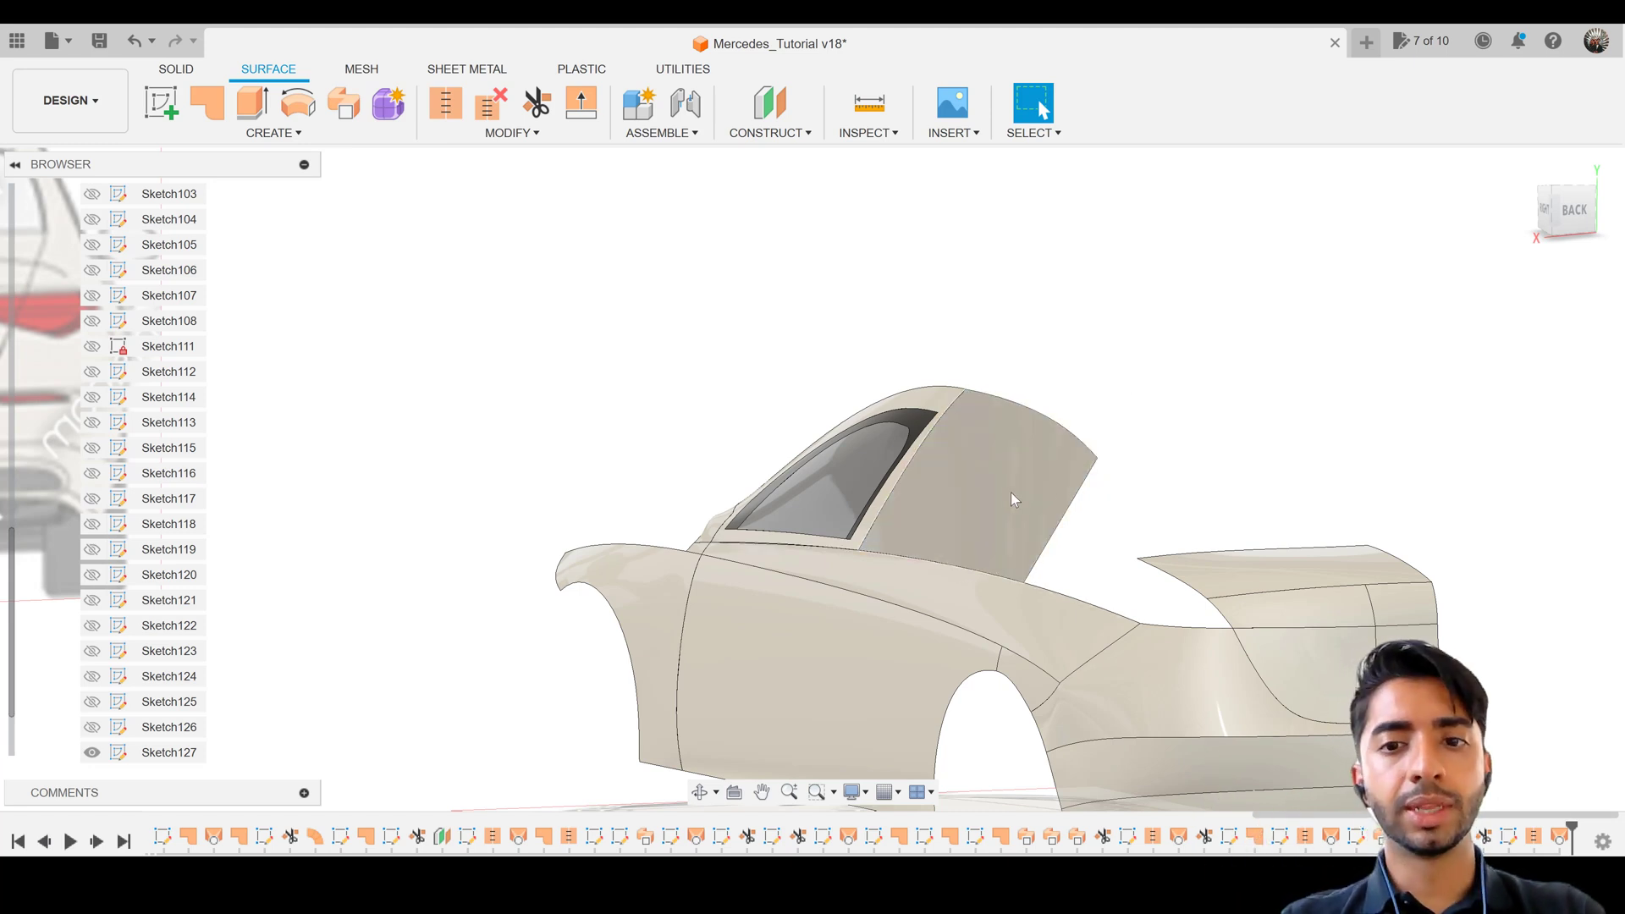
pyautogui.click(1092, 529)
pyautogui.scroll(3, 1066, 533)
pyautogui.scroll(-3, 1061, 533)
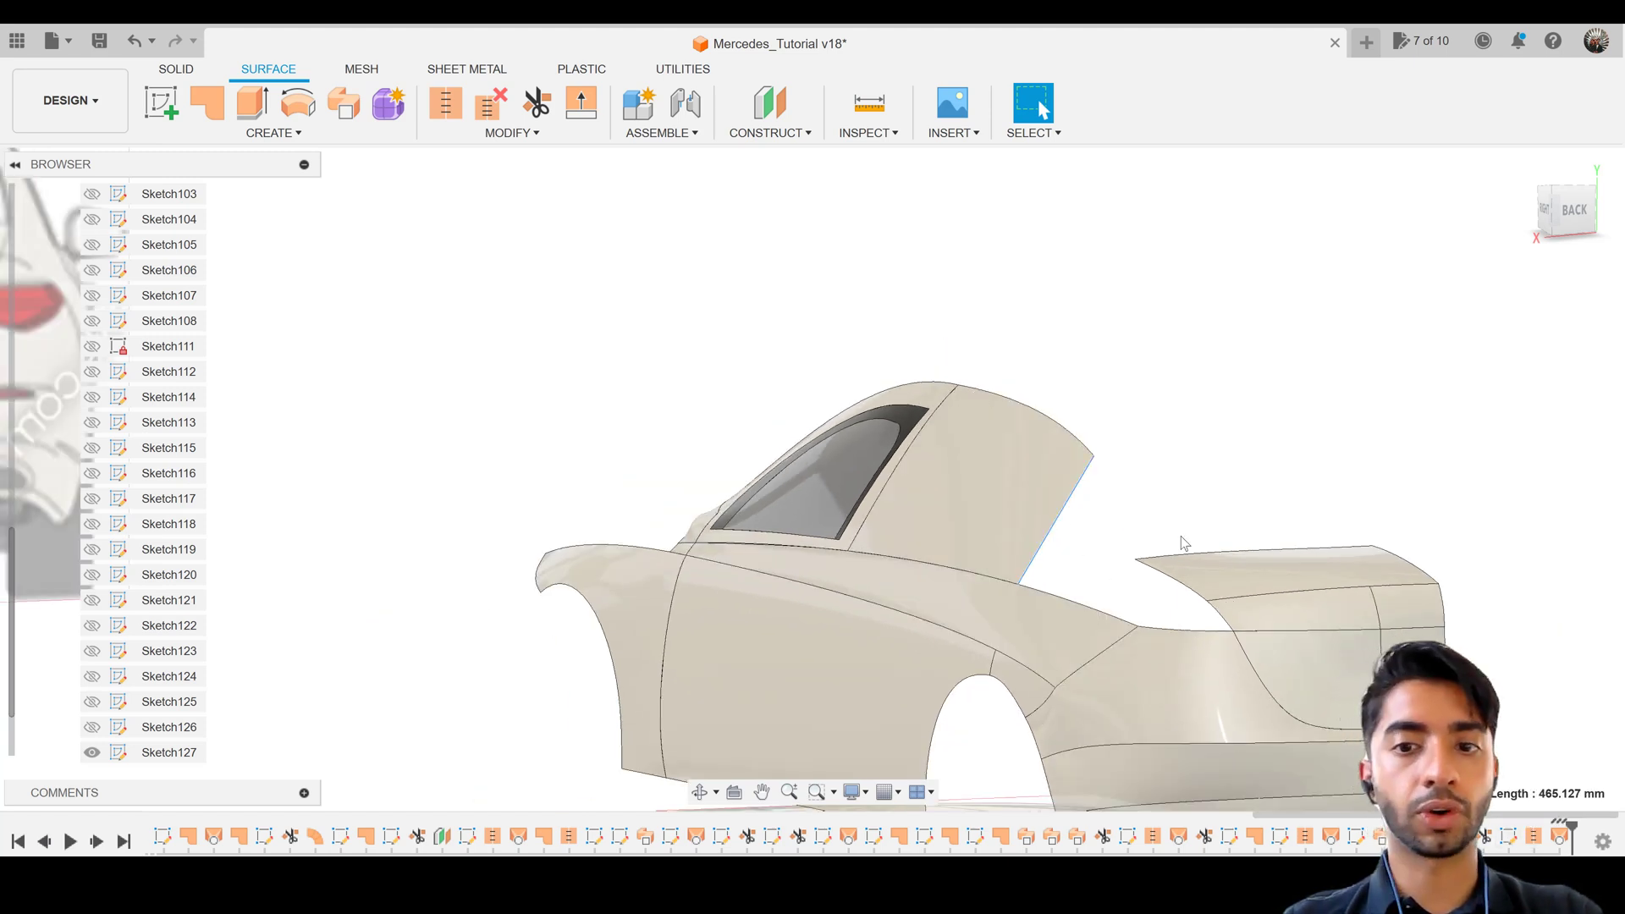
# Reopen the 3D sketch with the roof and rear pillar splines for editing
pyautogui.rightClick(1508, 838)
pyautogui.click(1473, 634)
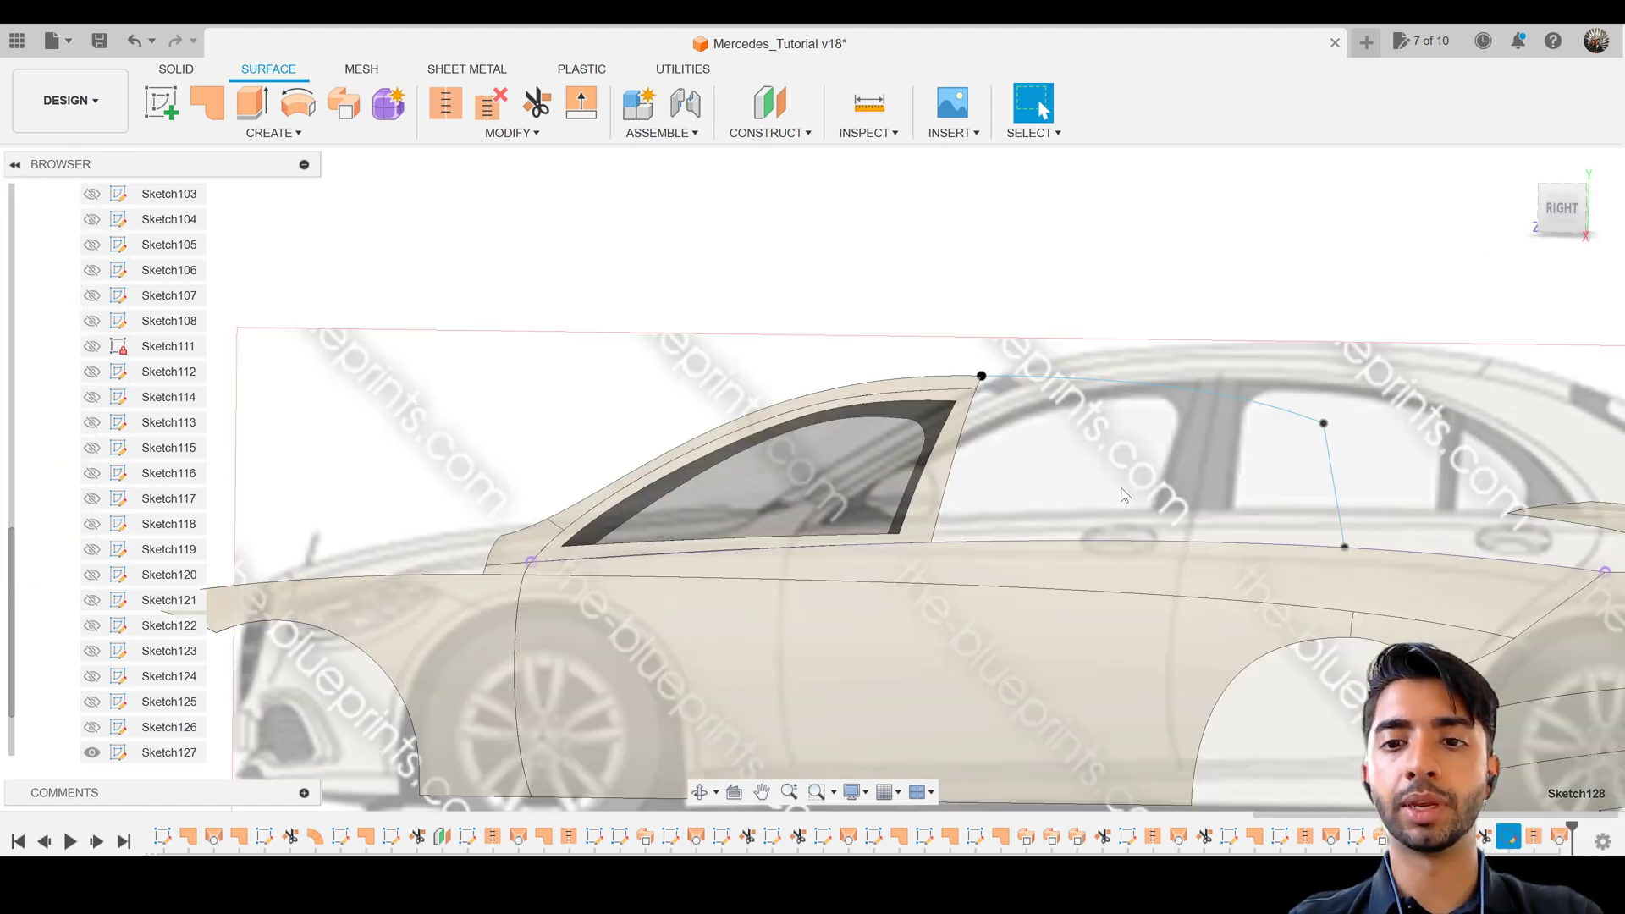
pyautogui.click(1335, 474)
pyautogui.scroll(5, 645, 261)
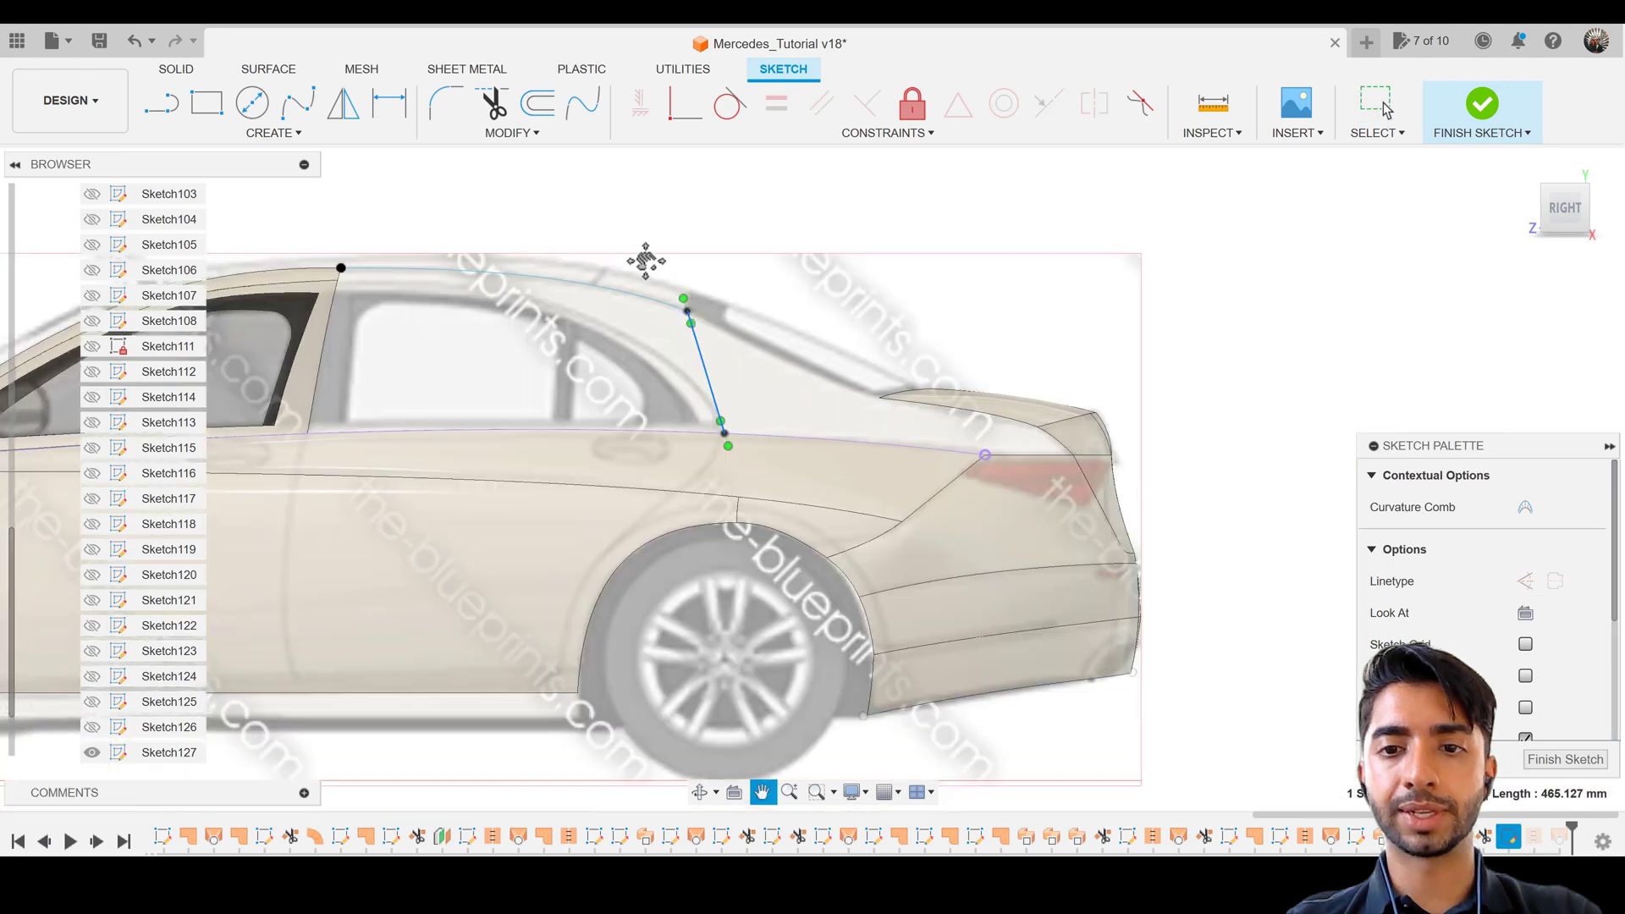
pyautogui.click(1605, 209)
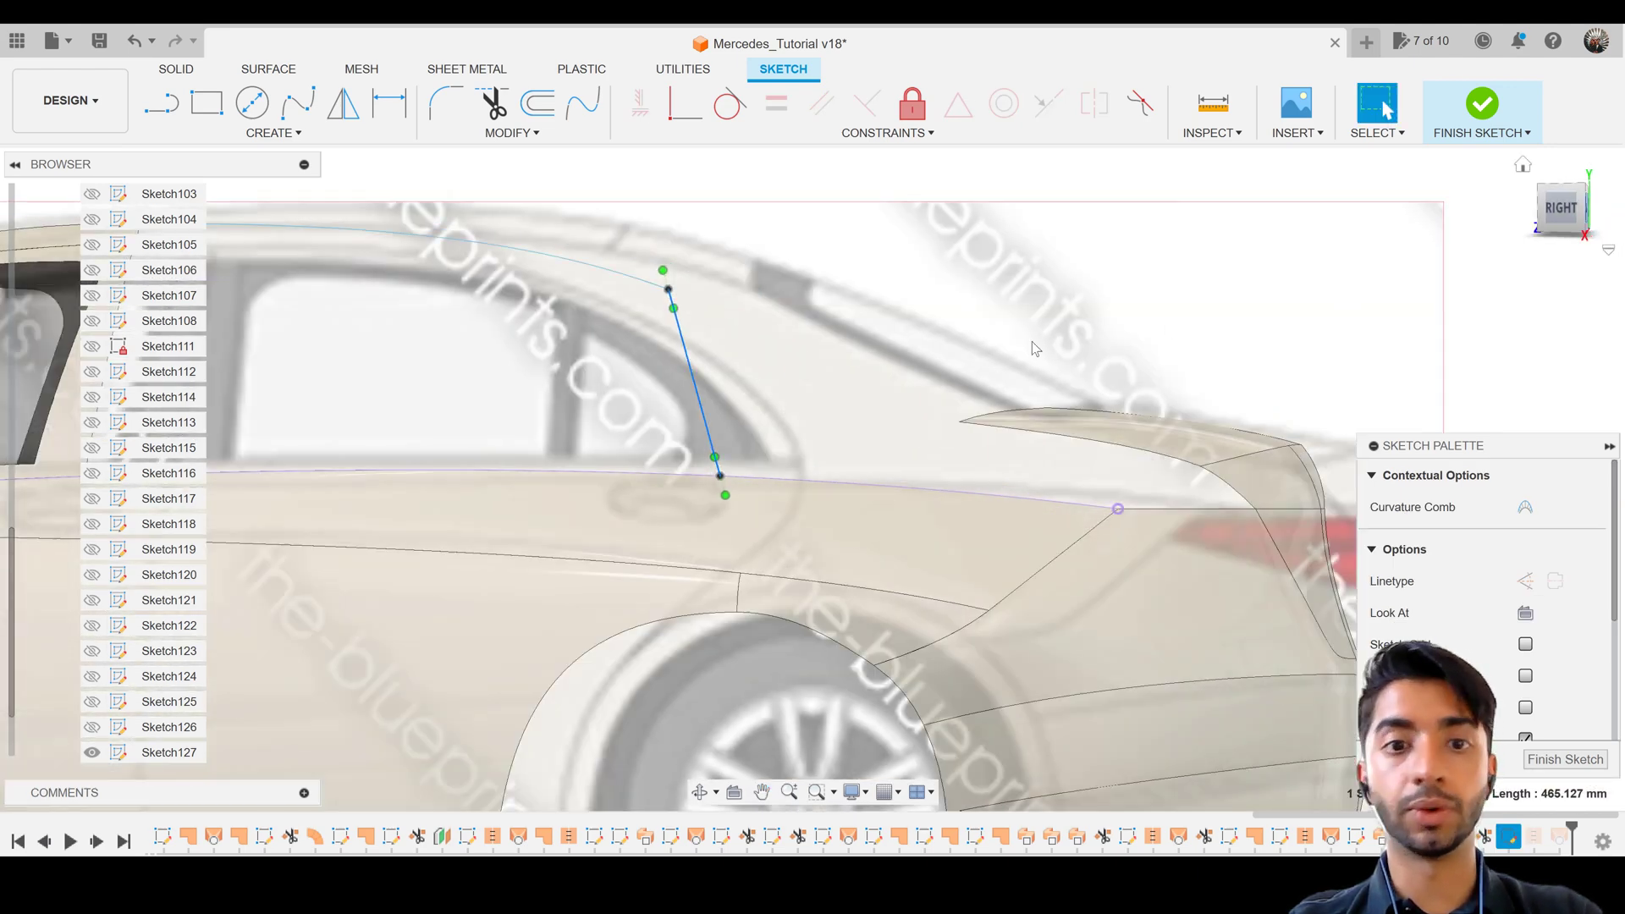
pyautogui.scroll(1, 930, 374)
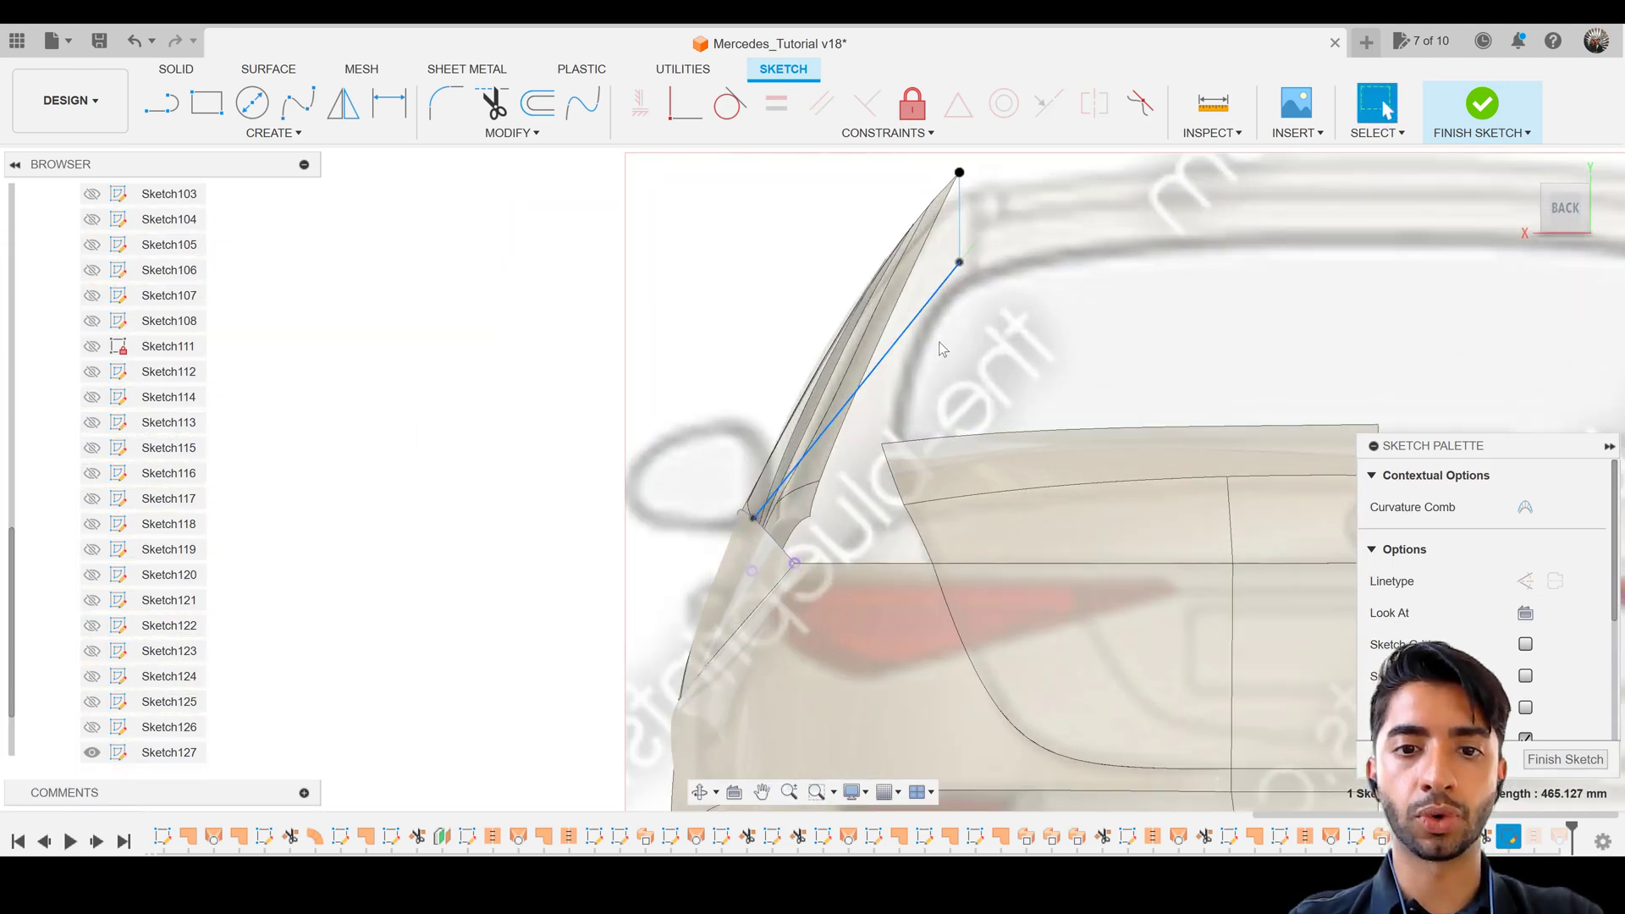
# Activate the tangent handle at the pillar spline's upper end and move its lower handle point 15.729 mm in Y and 0.583 mm in Z
pyautogui.click(961, 261)
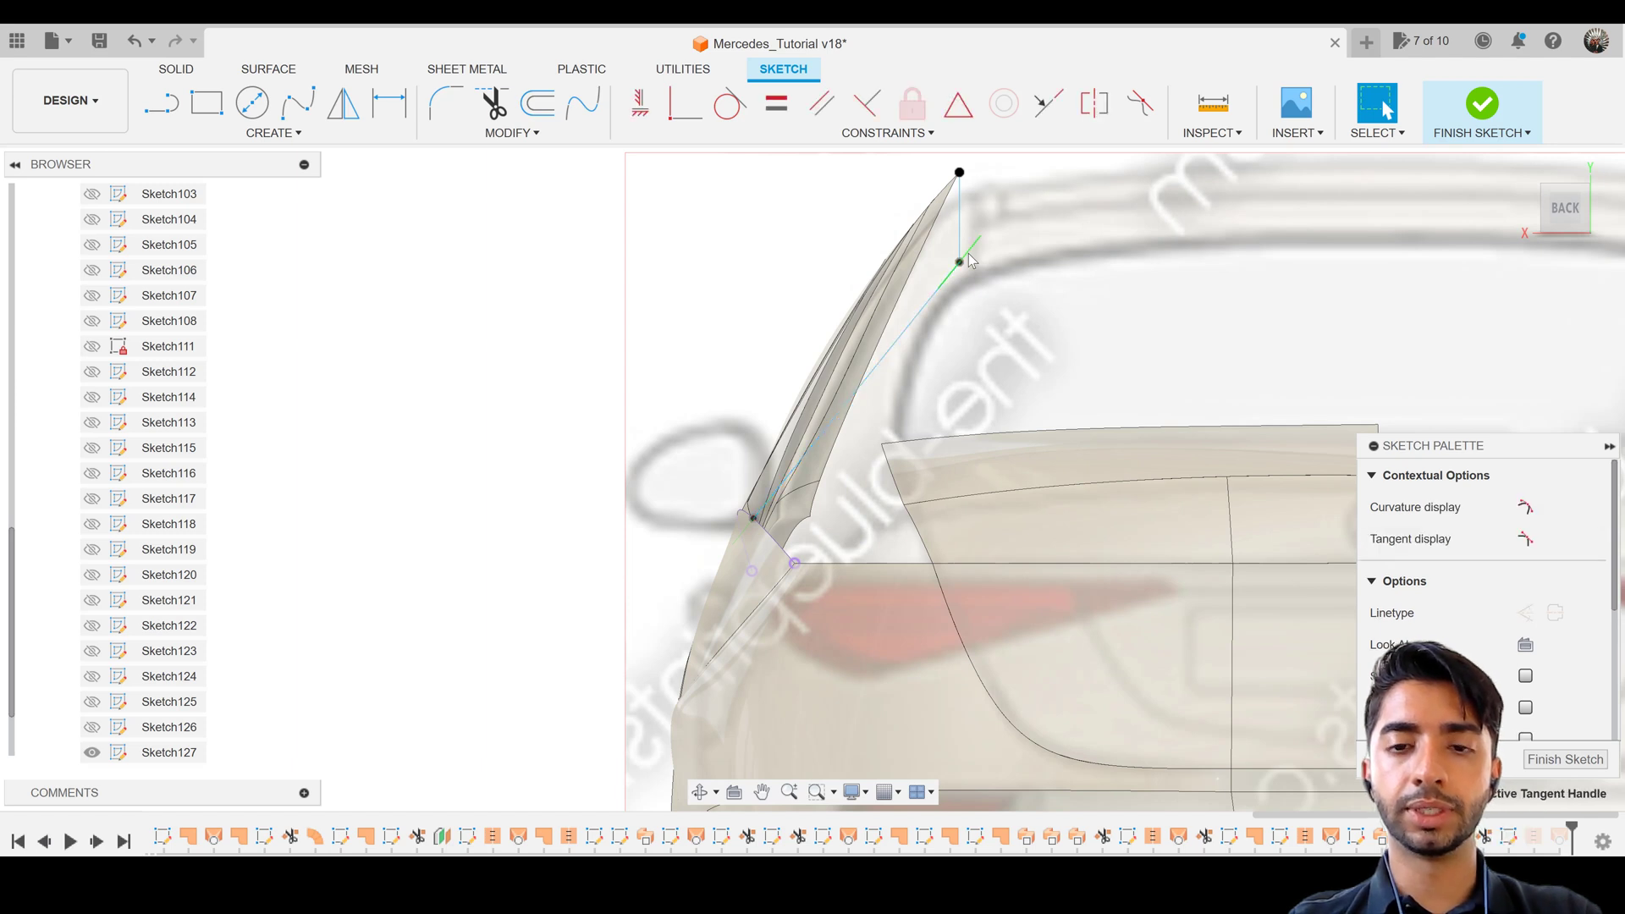
pyautogui.rightClick(963, 262)
pyautogui.click(957, 396)
pyautogui.click(938, 288)
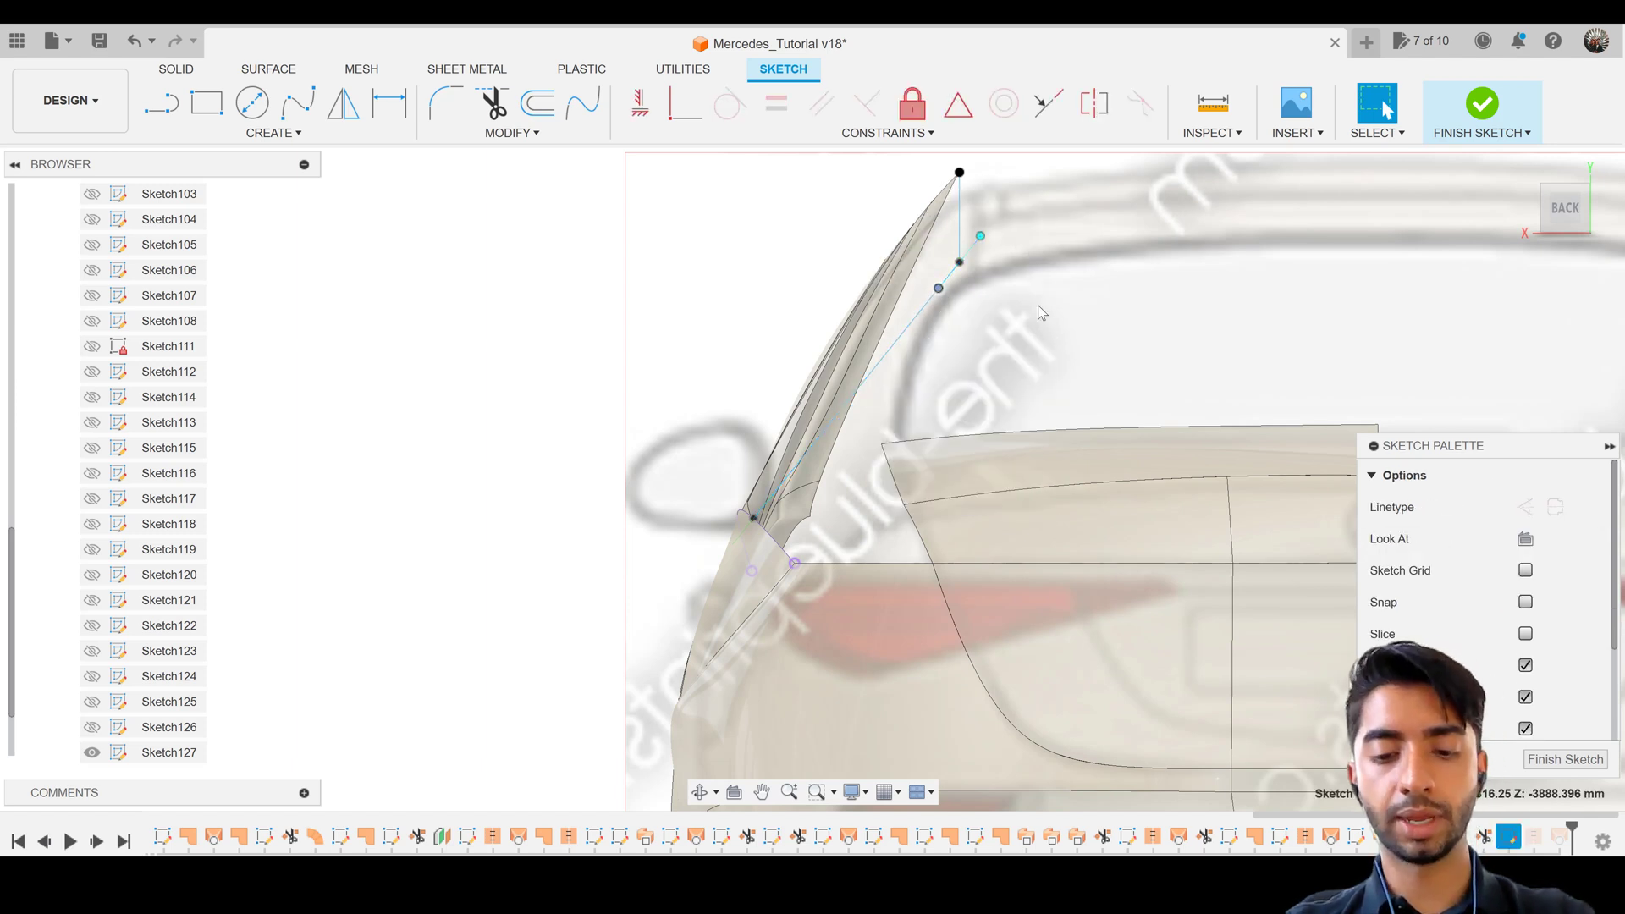
pyautogui.press('m')
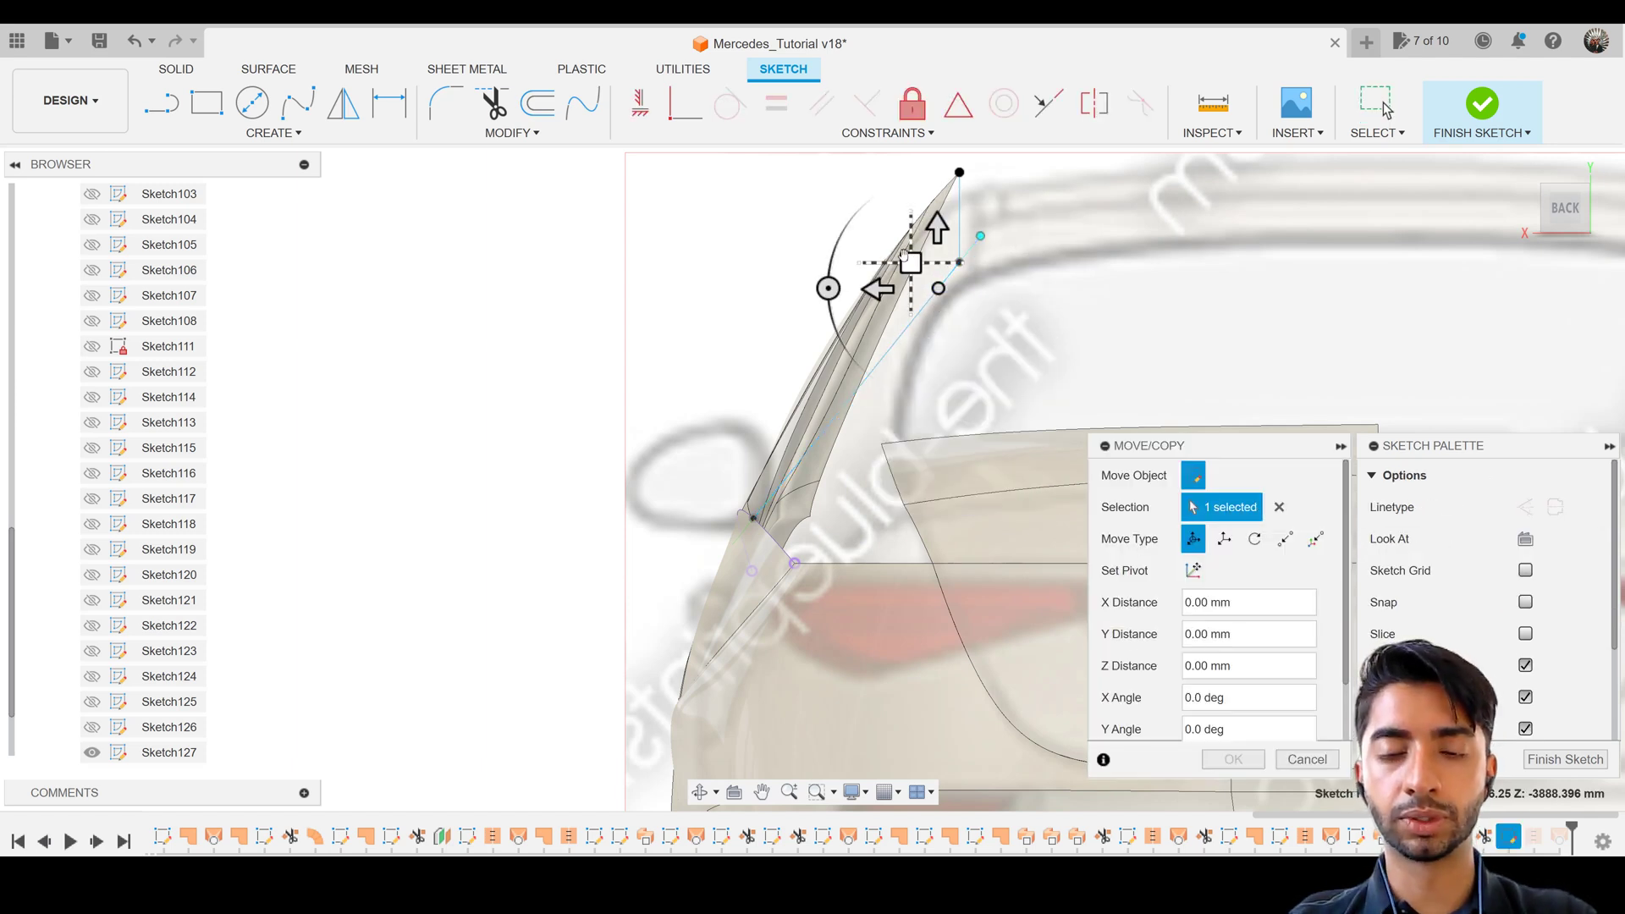
pyautogui.moveTo(903, 250); pyautogui.dragTo(904, 251)
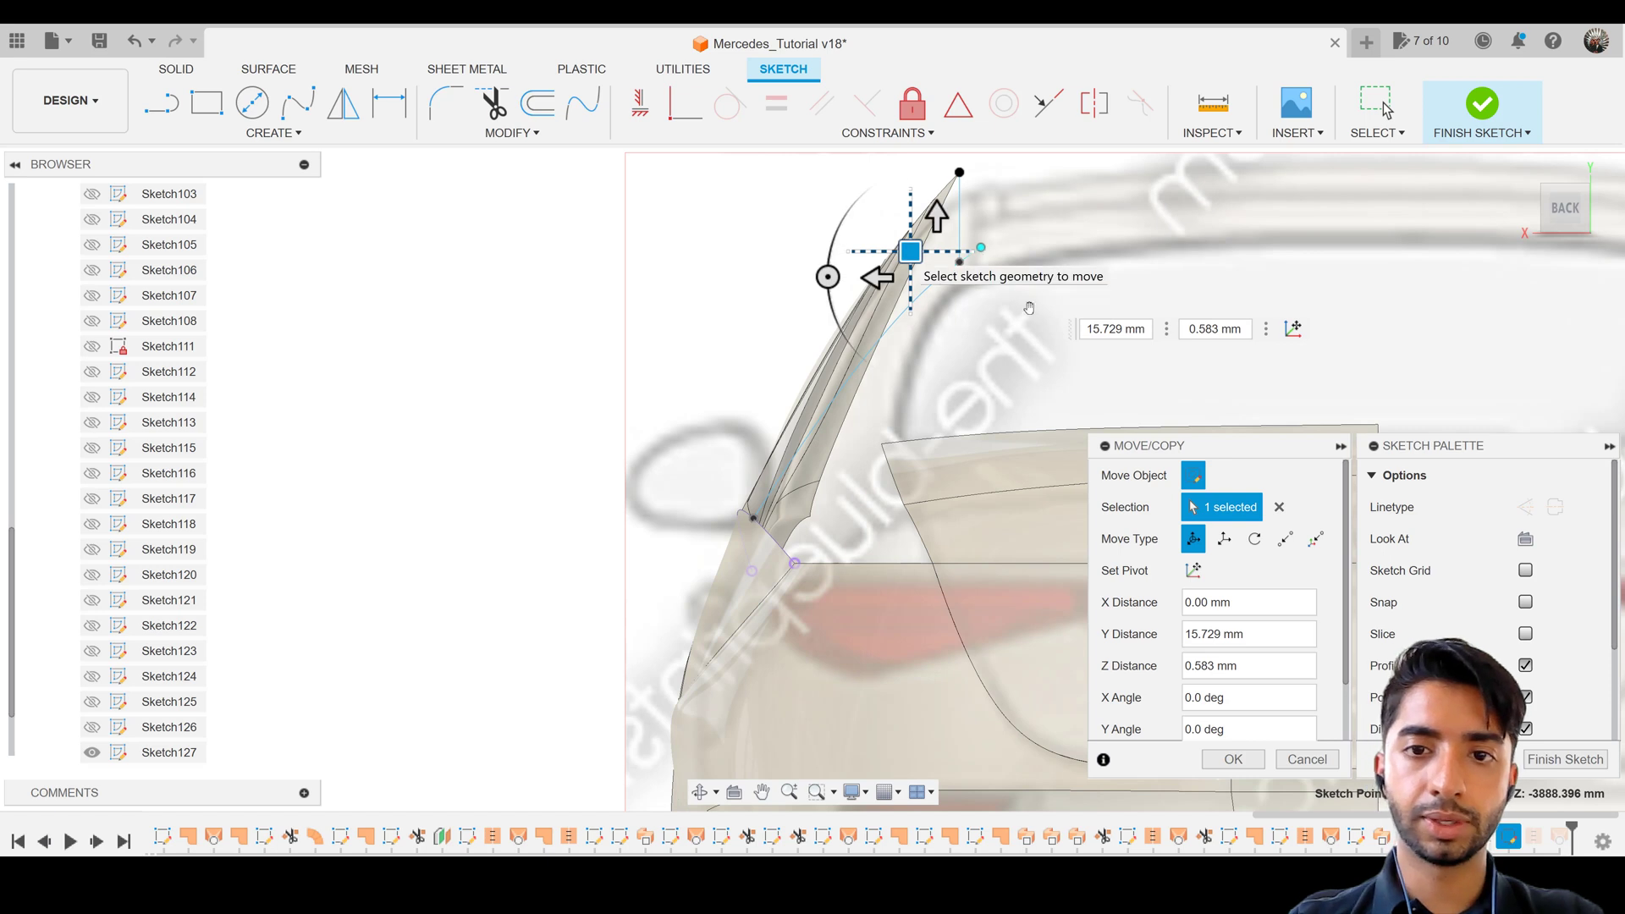
pyautogui.click(1246, 766)
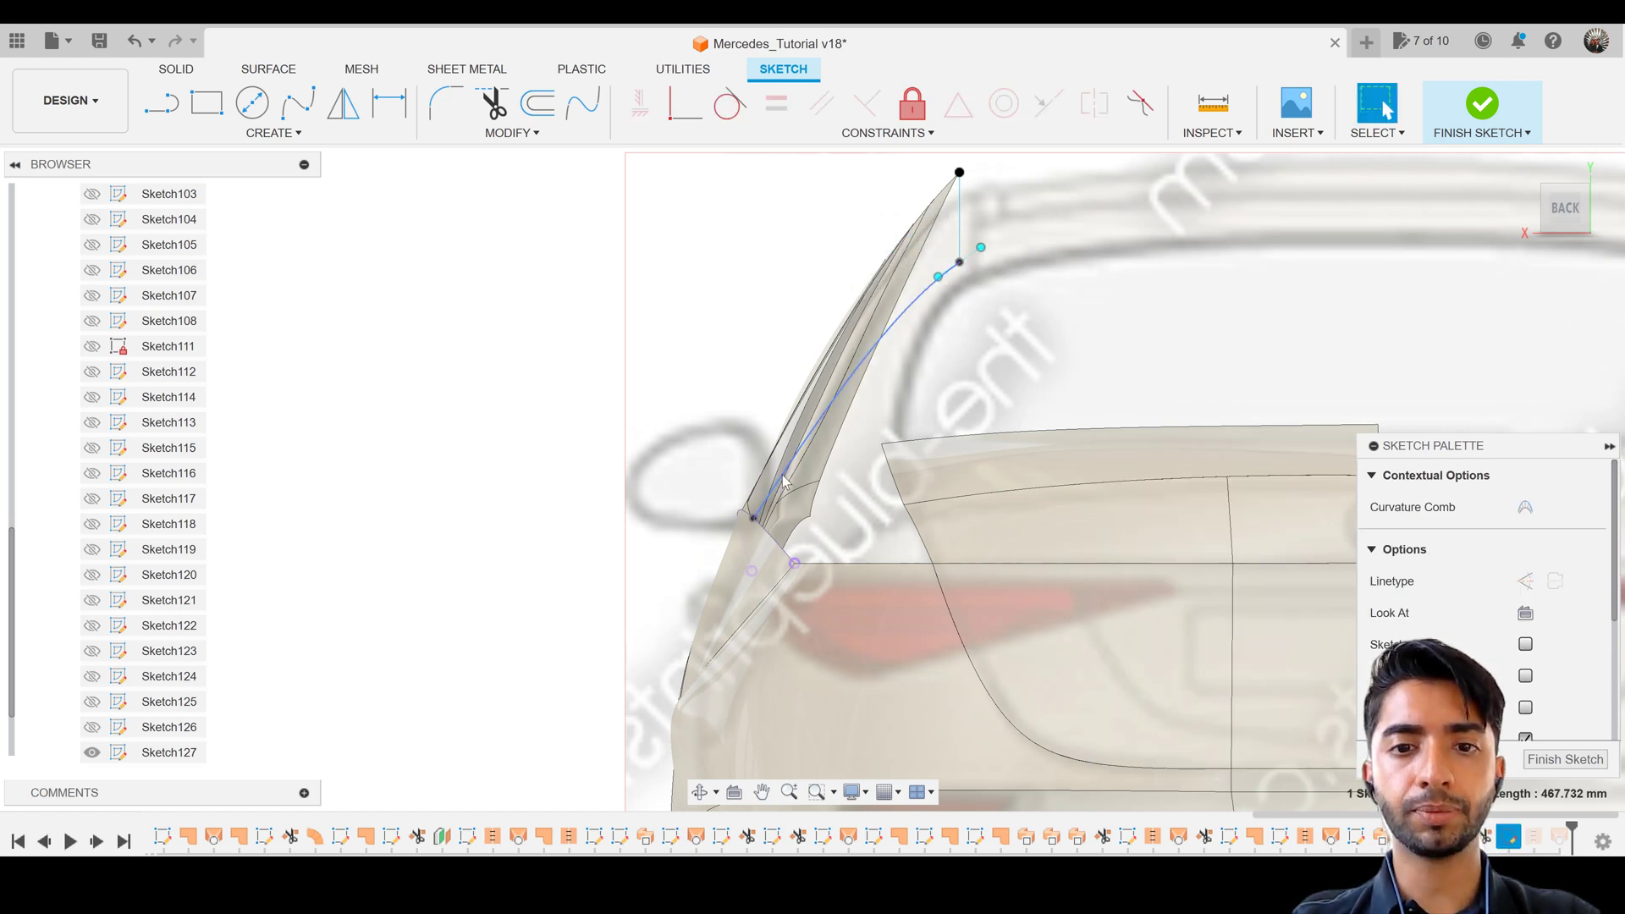
# Activate the tangent handle at the rear pillar spline's lower end and select its upper handle point
pyautogui.click(754, 518)
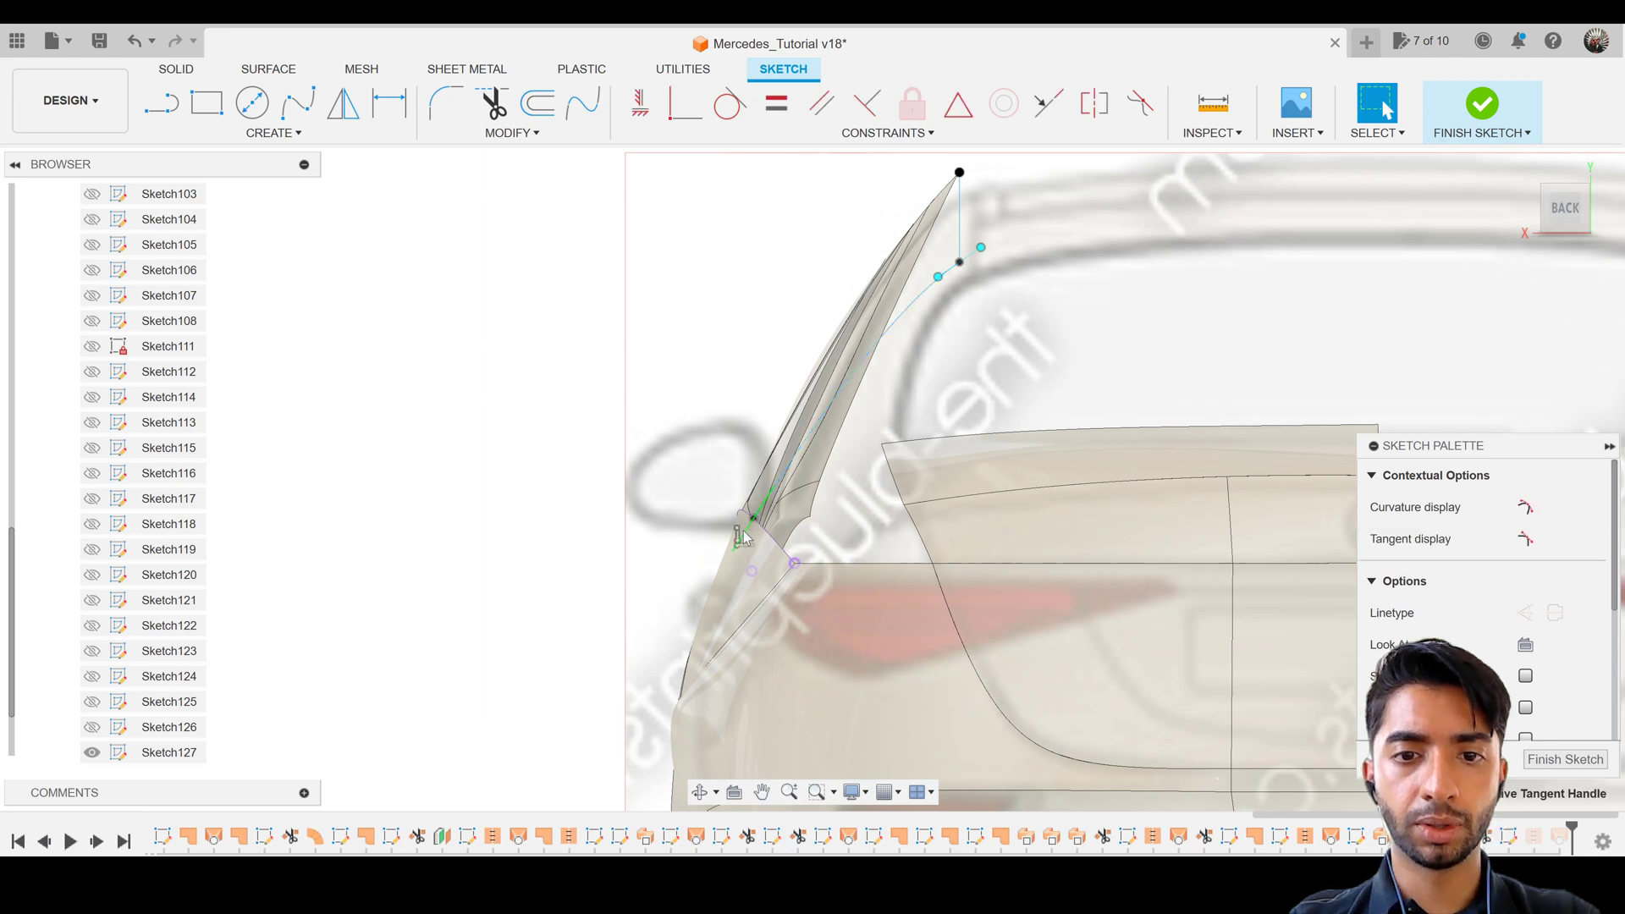
pyautogui.rightClick(750, 524)
pyautogui.click(774, 488)
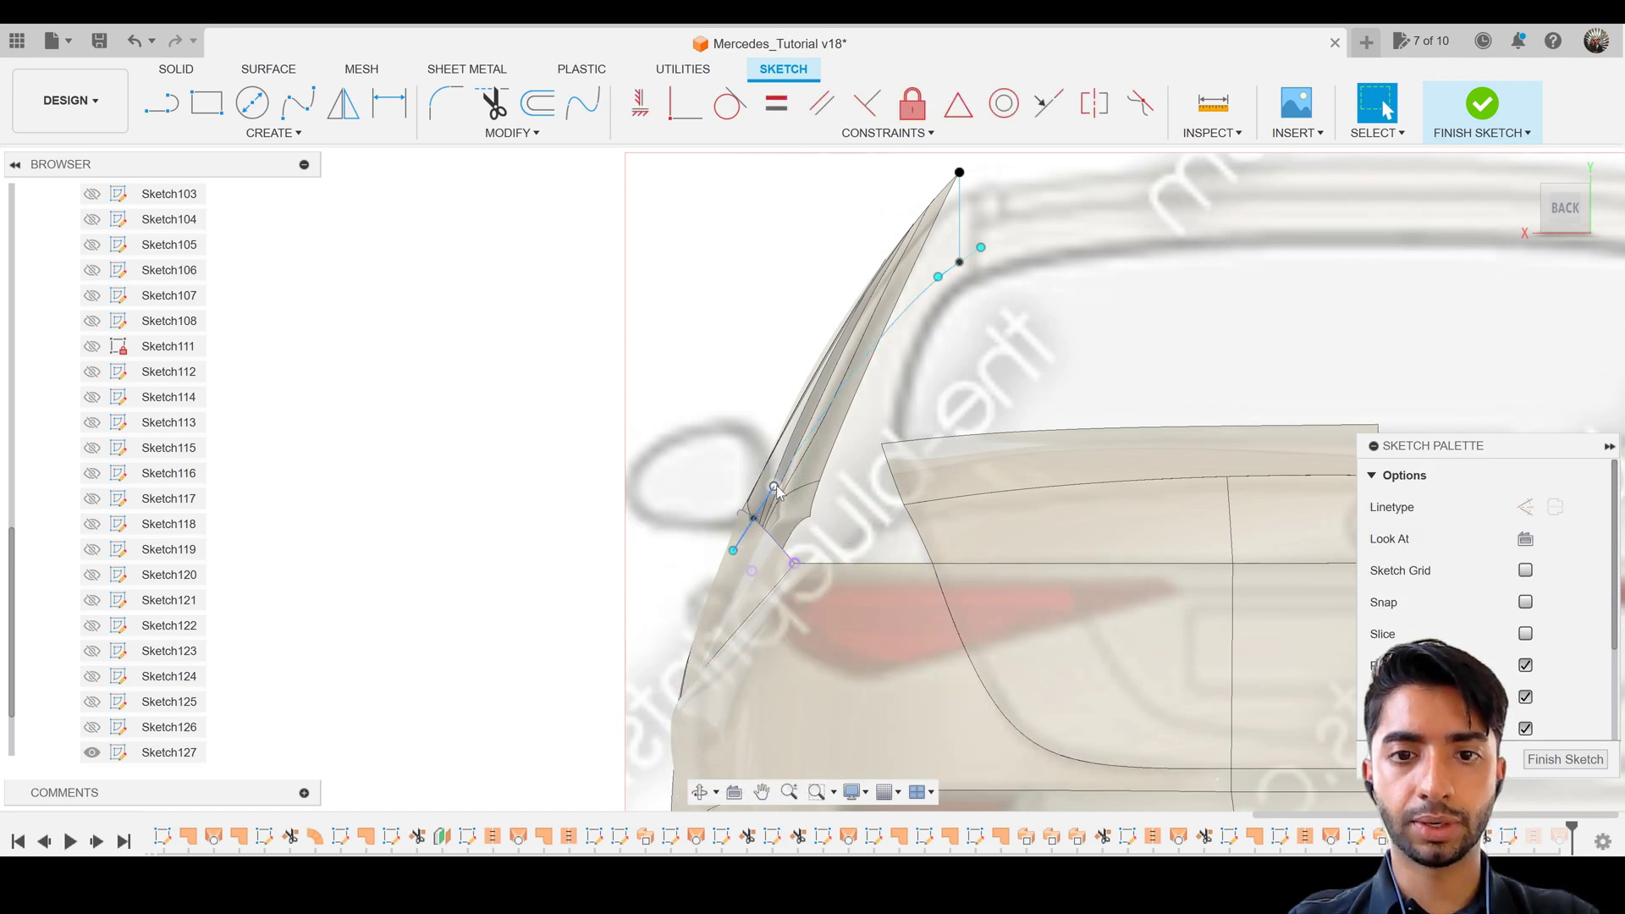
# Move the selected handle point 10.486 mm in Y and 6.816 mm in Z and finish the 3D sketch
pyautogui.press('m')
pyautogui.scroll(1, 776, 453)
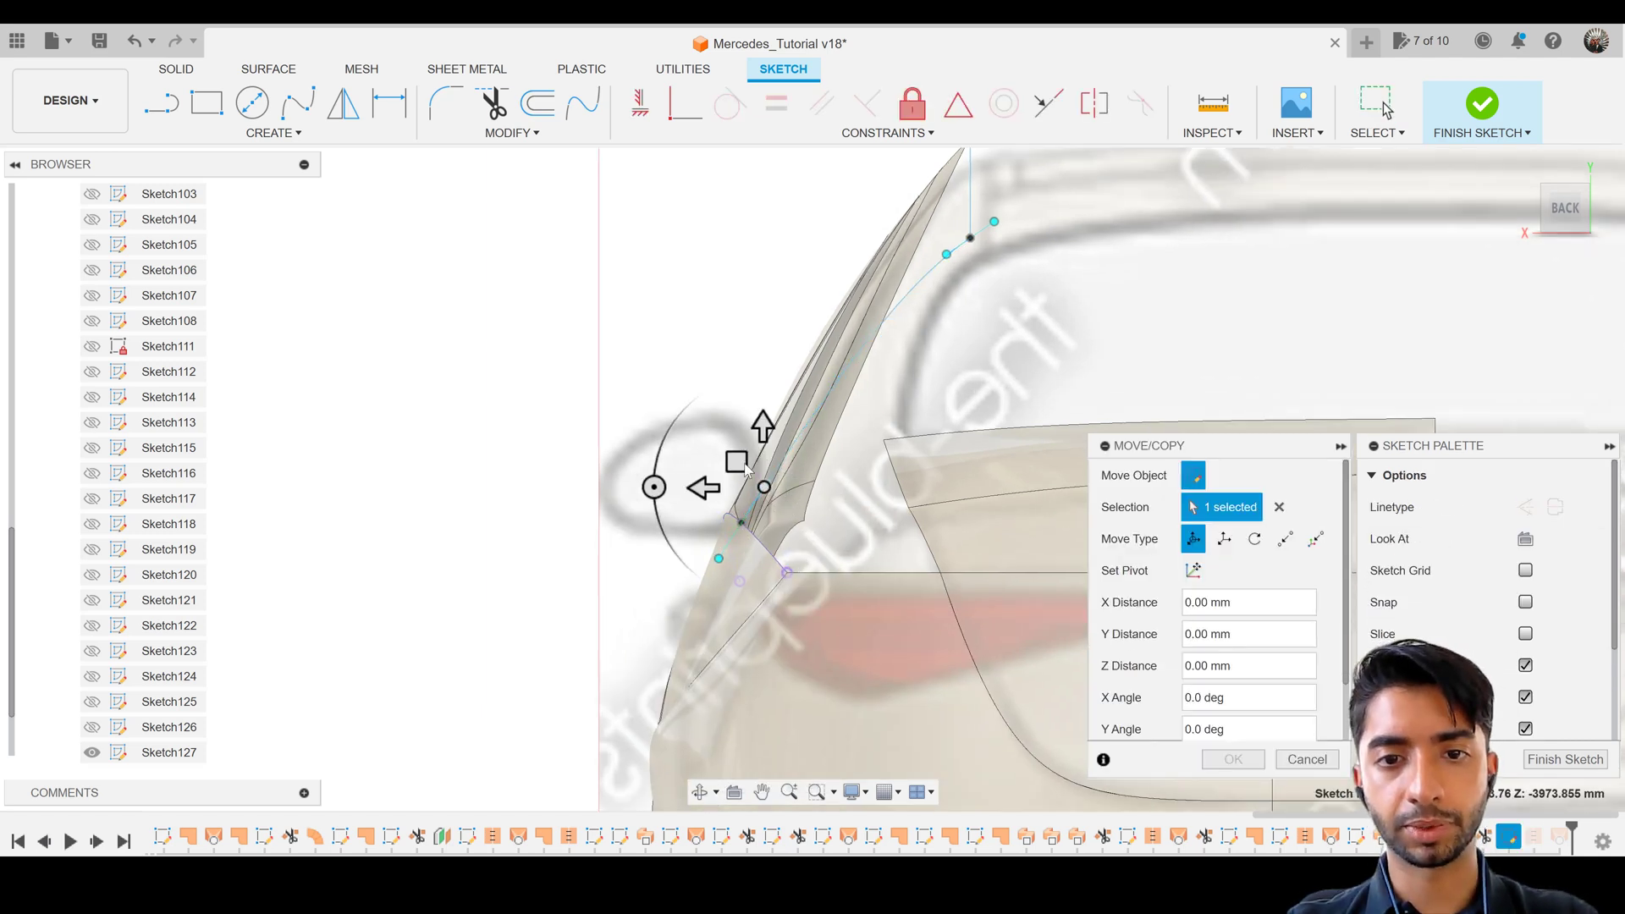
pyautogui.moveTo(738, 464); pyautogui.dragTo(739, 453)
pyautogui.press('Tab')
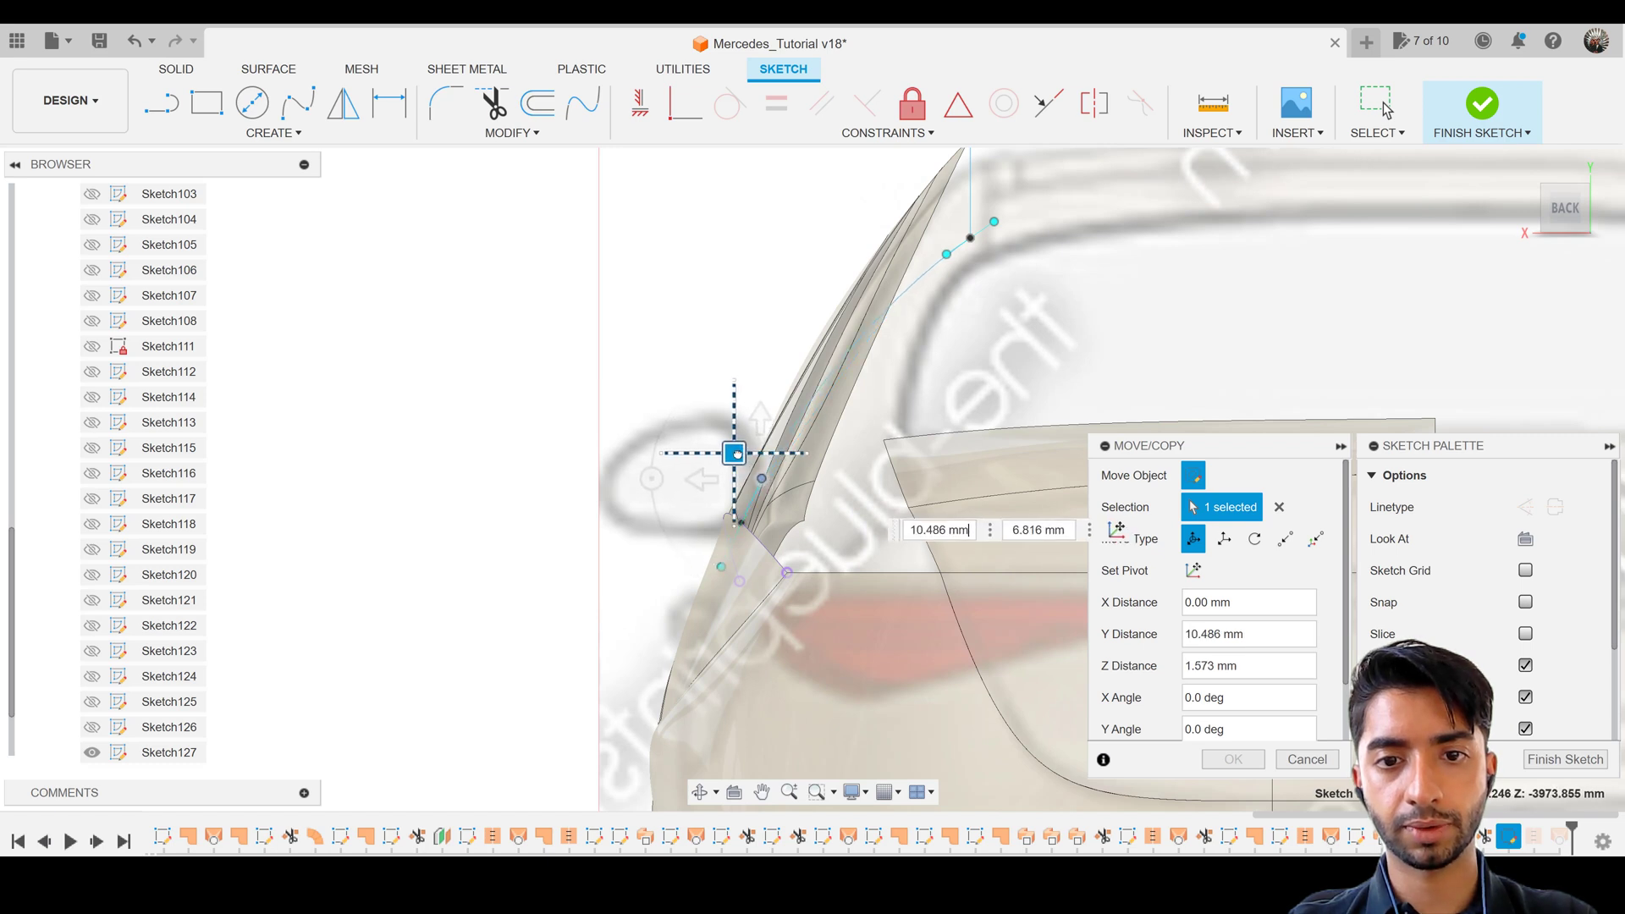
pyautogui.write('6.816')
pyautogui.press('Tab')
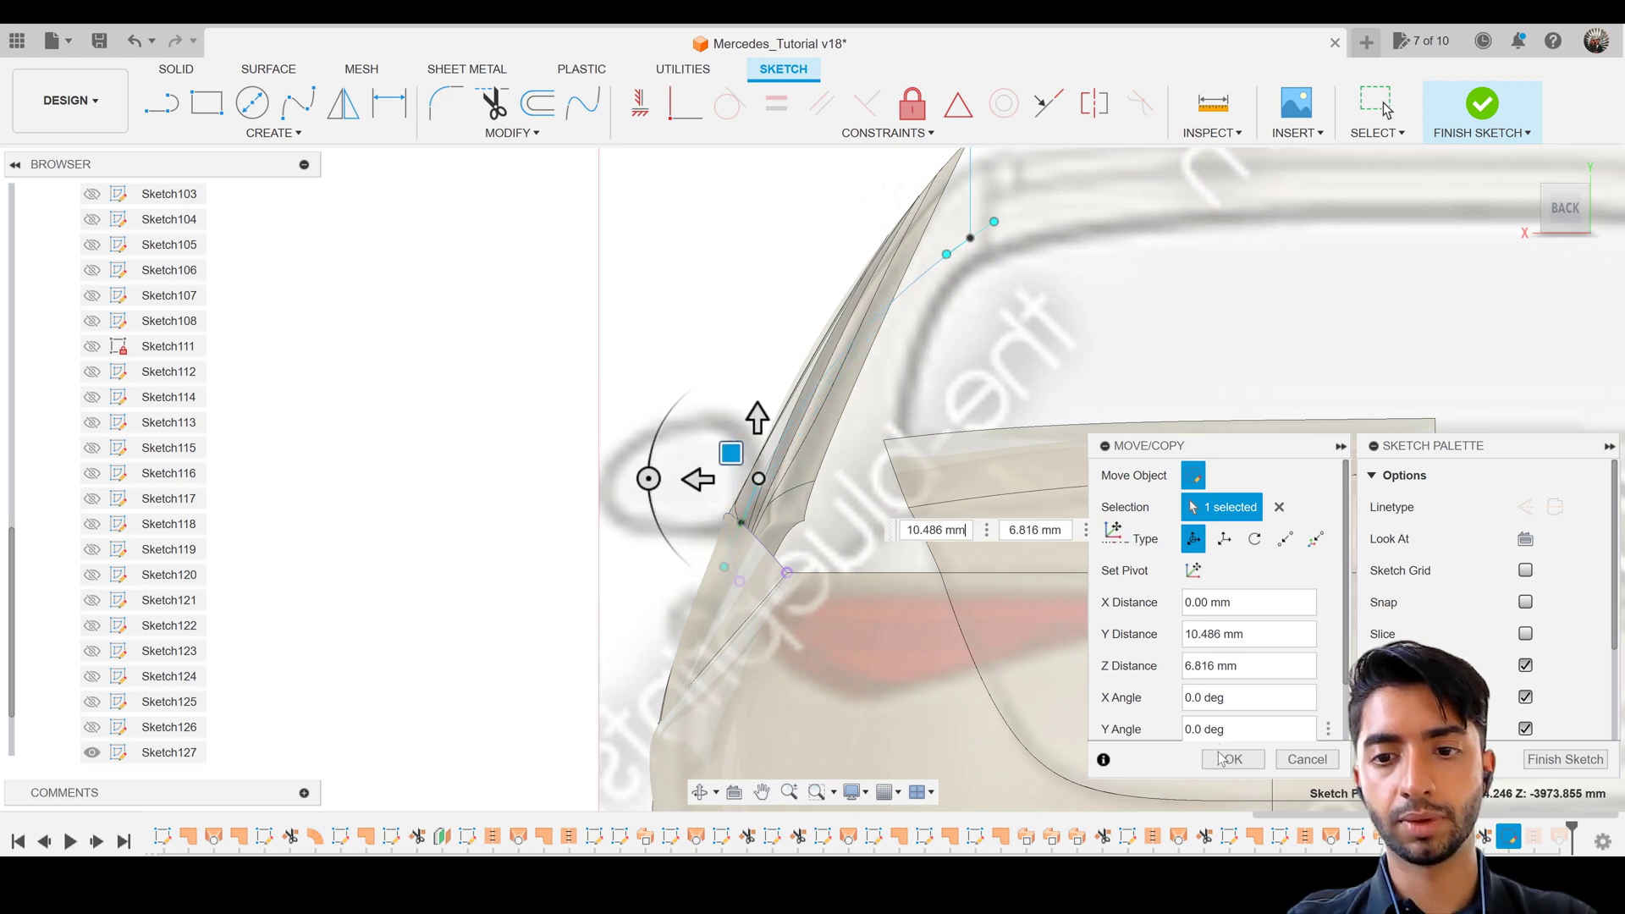
pyautogui.click(1232, 758)
pyautogui.scroll(-5, 931, 387)
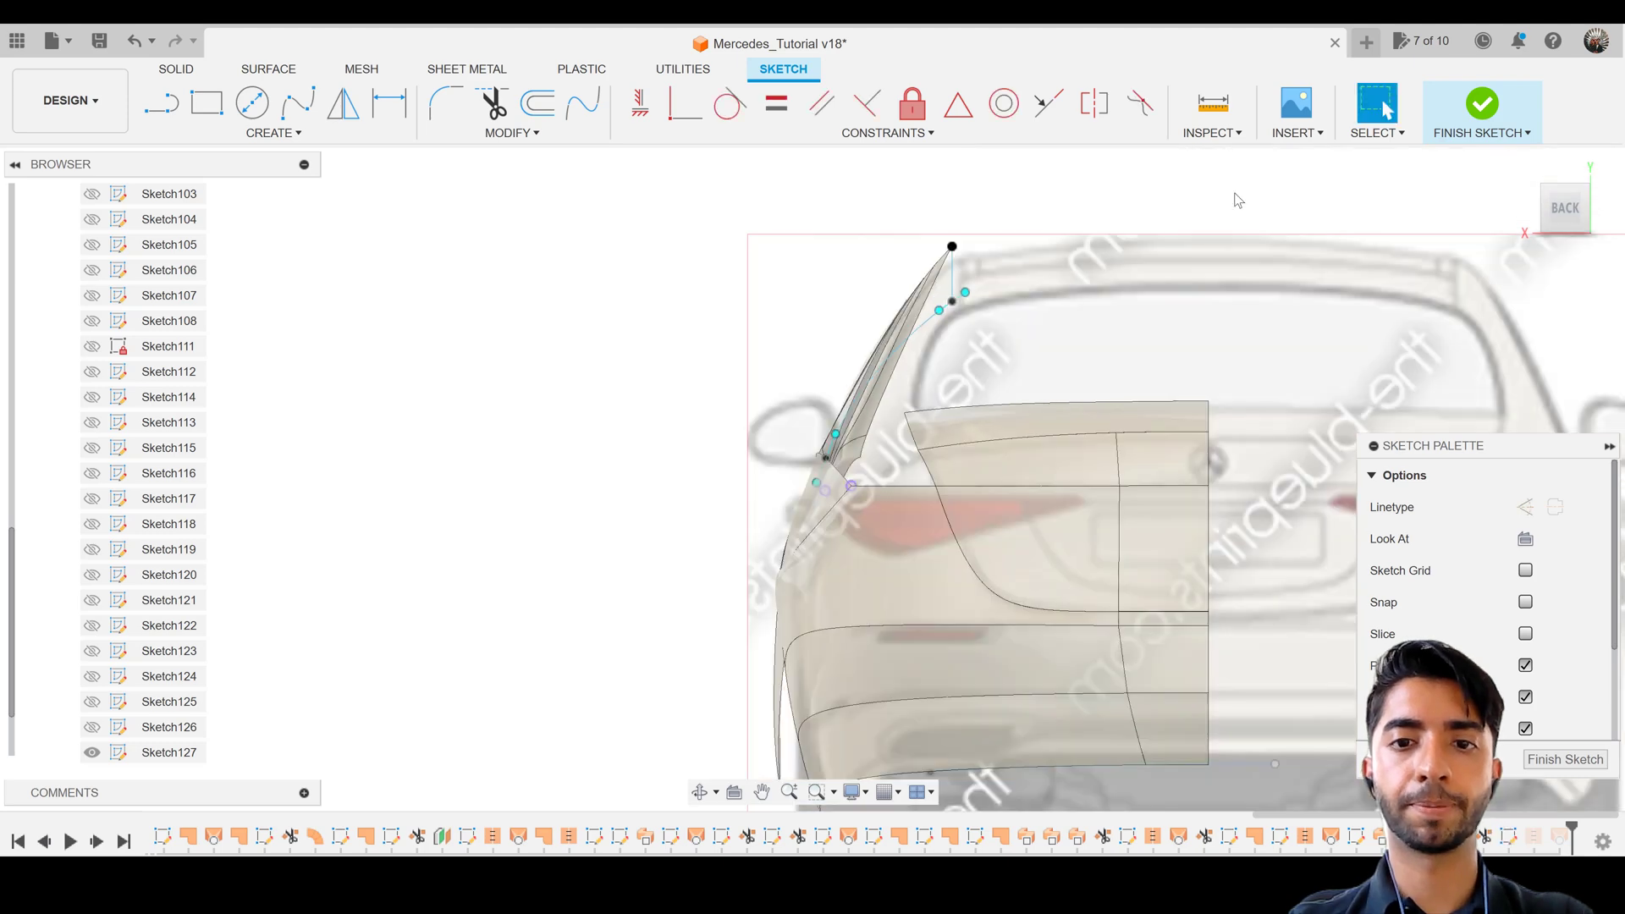
pyautogui.click(1482, 103)
# Examine the rear side window surface and its pillar edge against the side and top blueprints
pyautogui.keyDown('shift'); pyautogui.moveTo(897, 432); pyautogui.dragTo(932, 396, button='middle'); pyautogui.keyUp('shift')
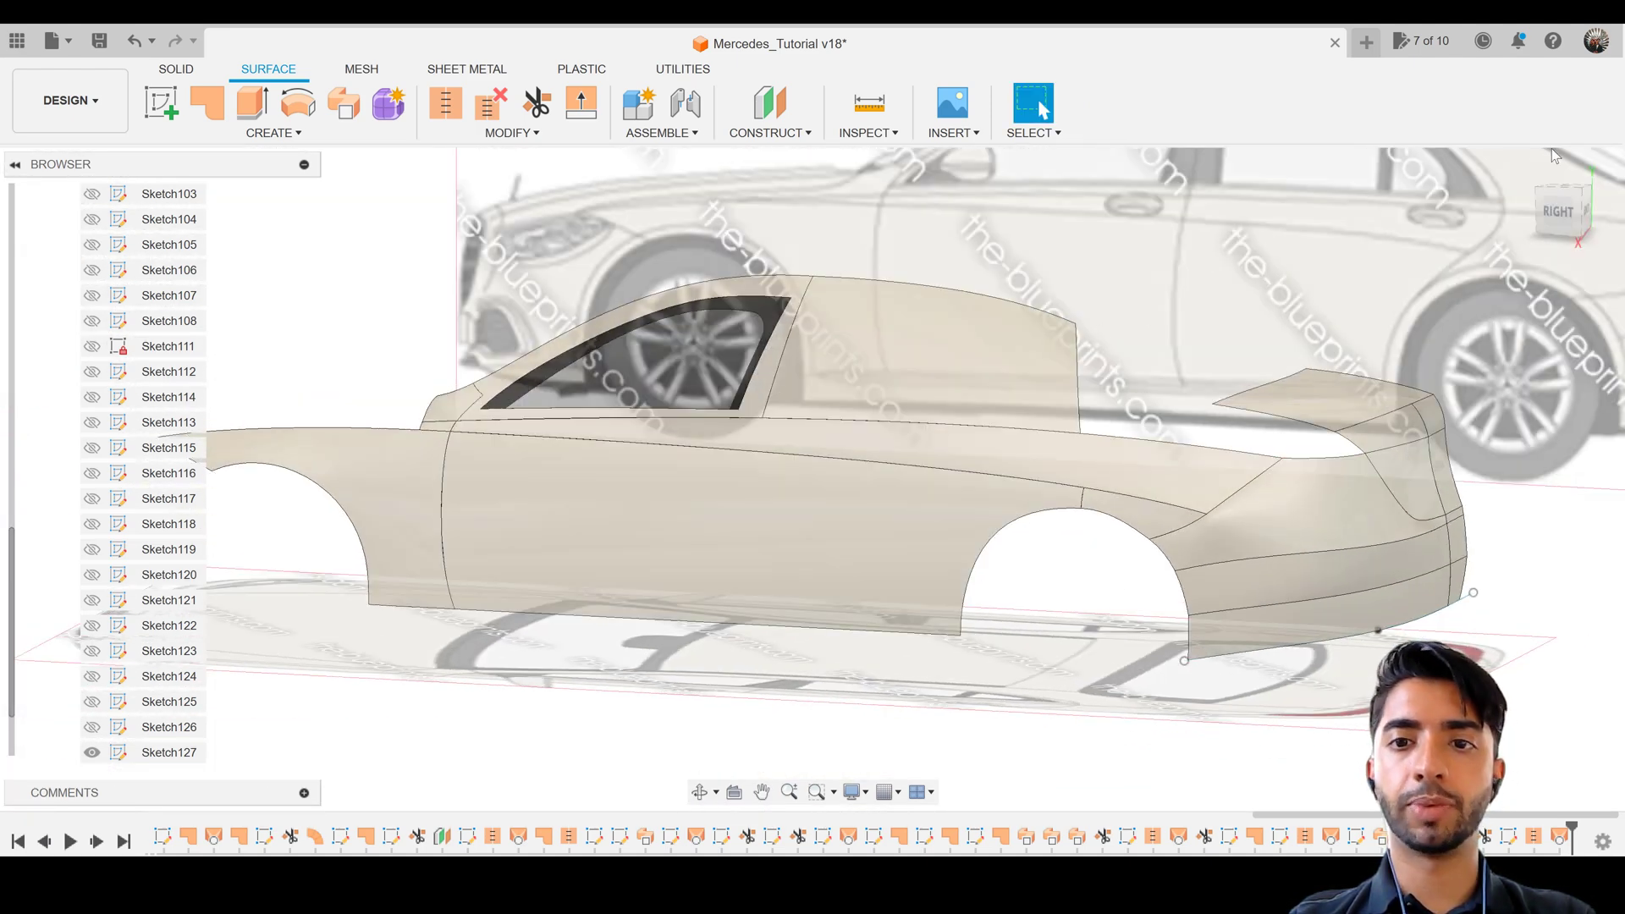
pyautogui.click(1560, 214)
pyautogui.scroll(1, 923, 344)
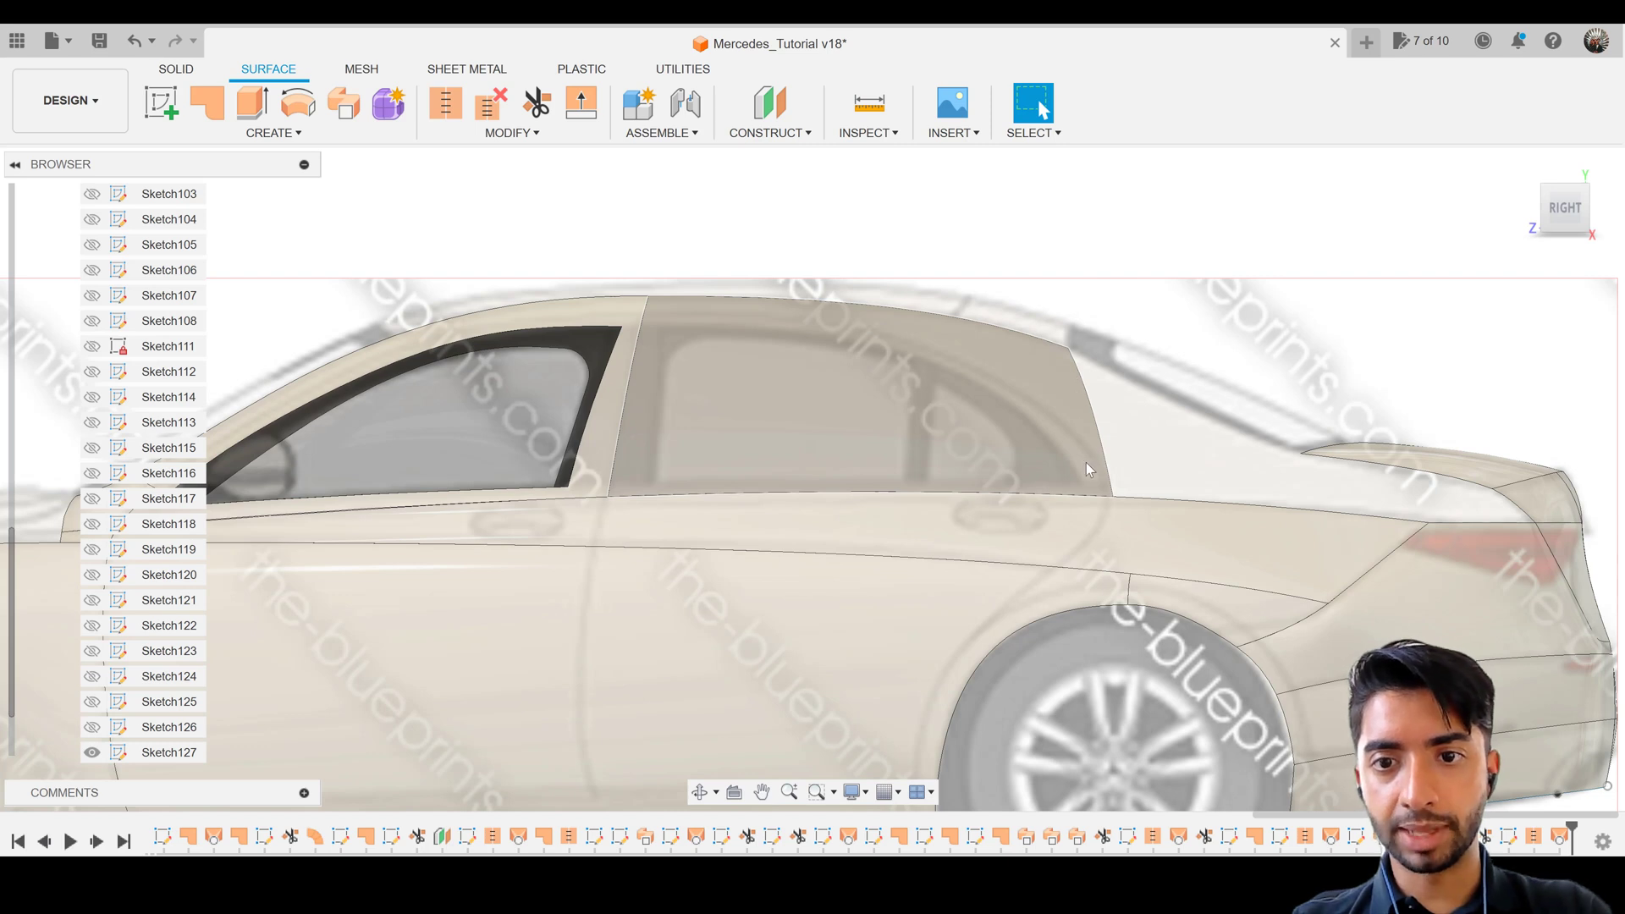
pyautogui.click(1040, 423)
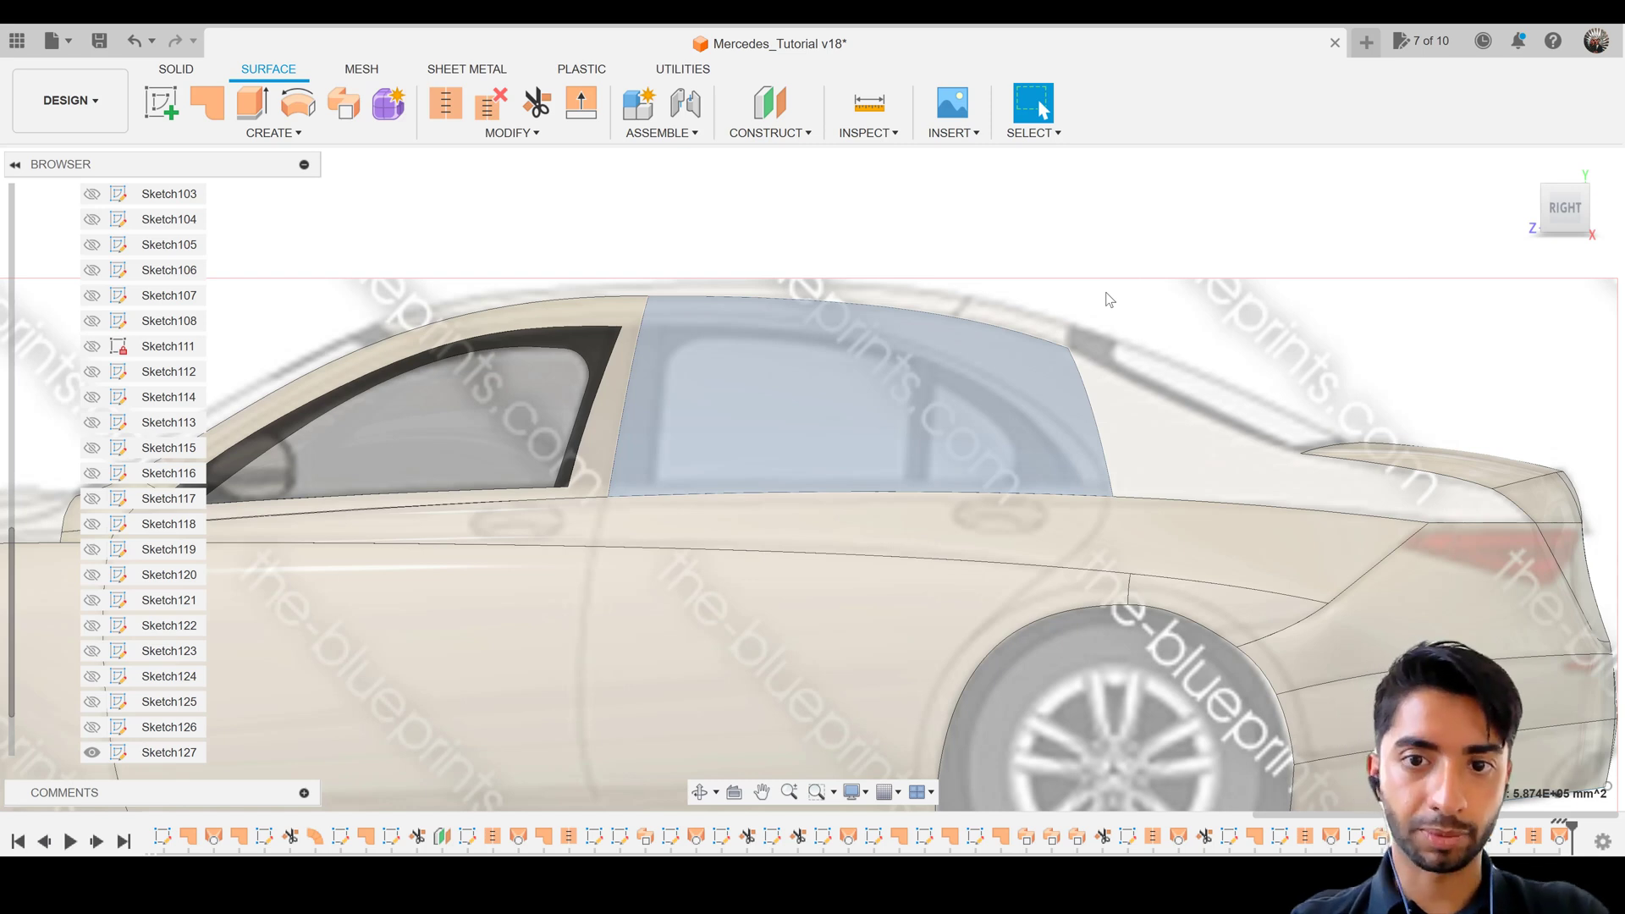
pyautogui.click(1109, 299)
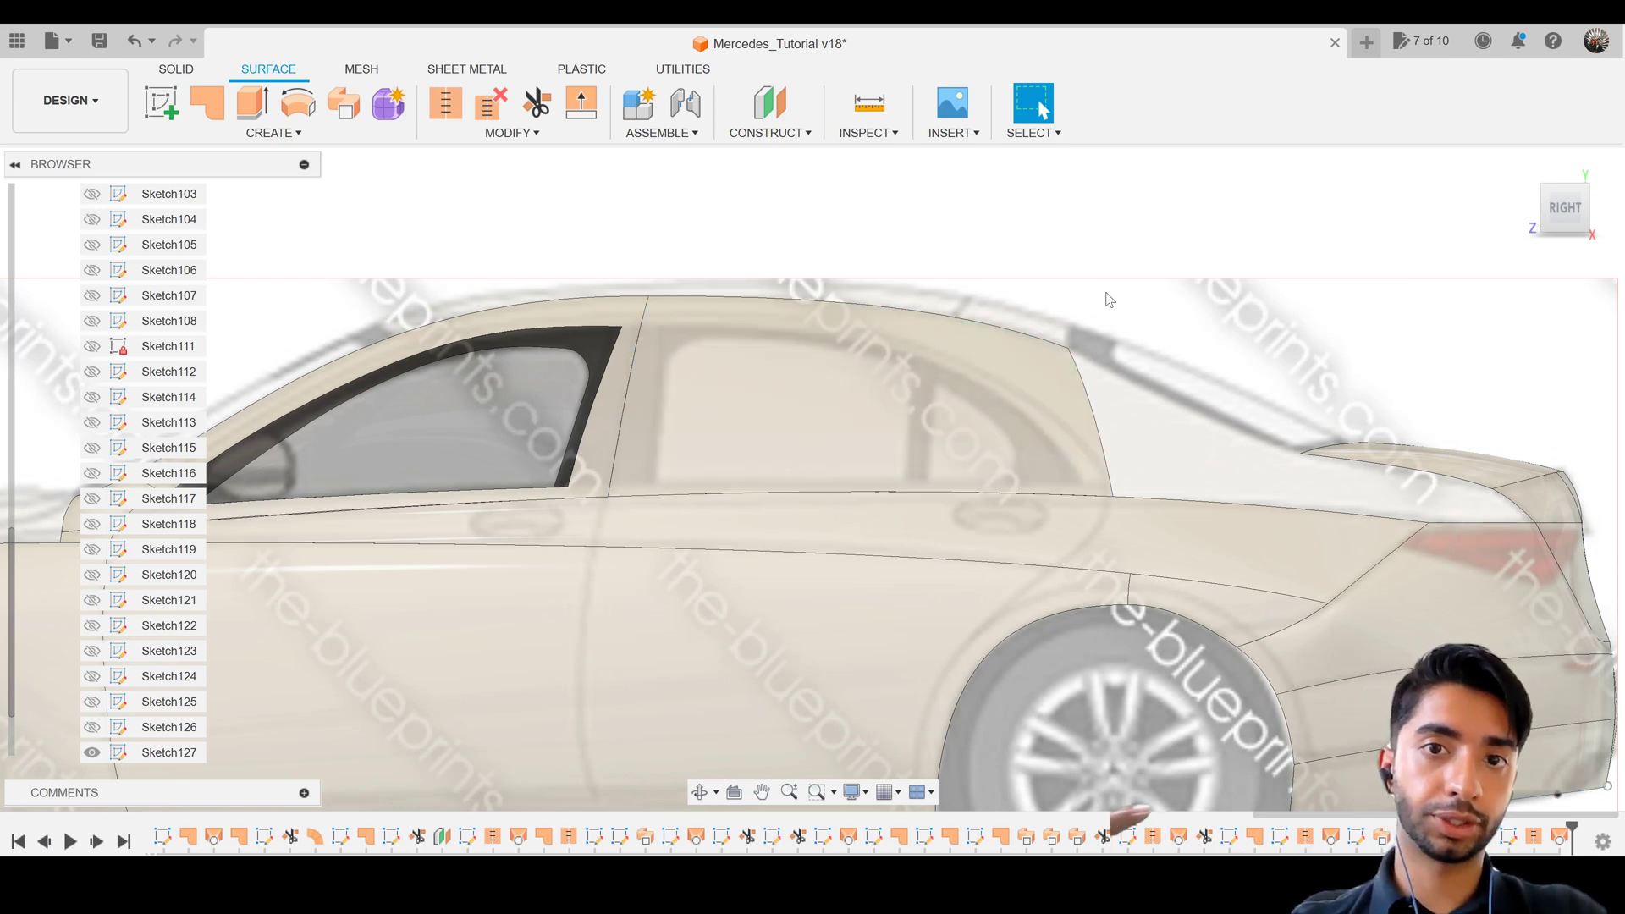
pyautogui.scroll(-5, 1081, 347)
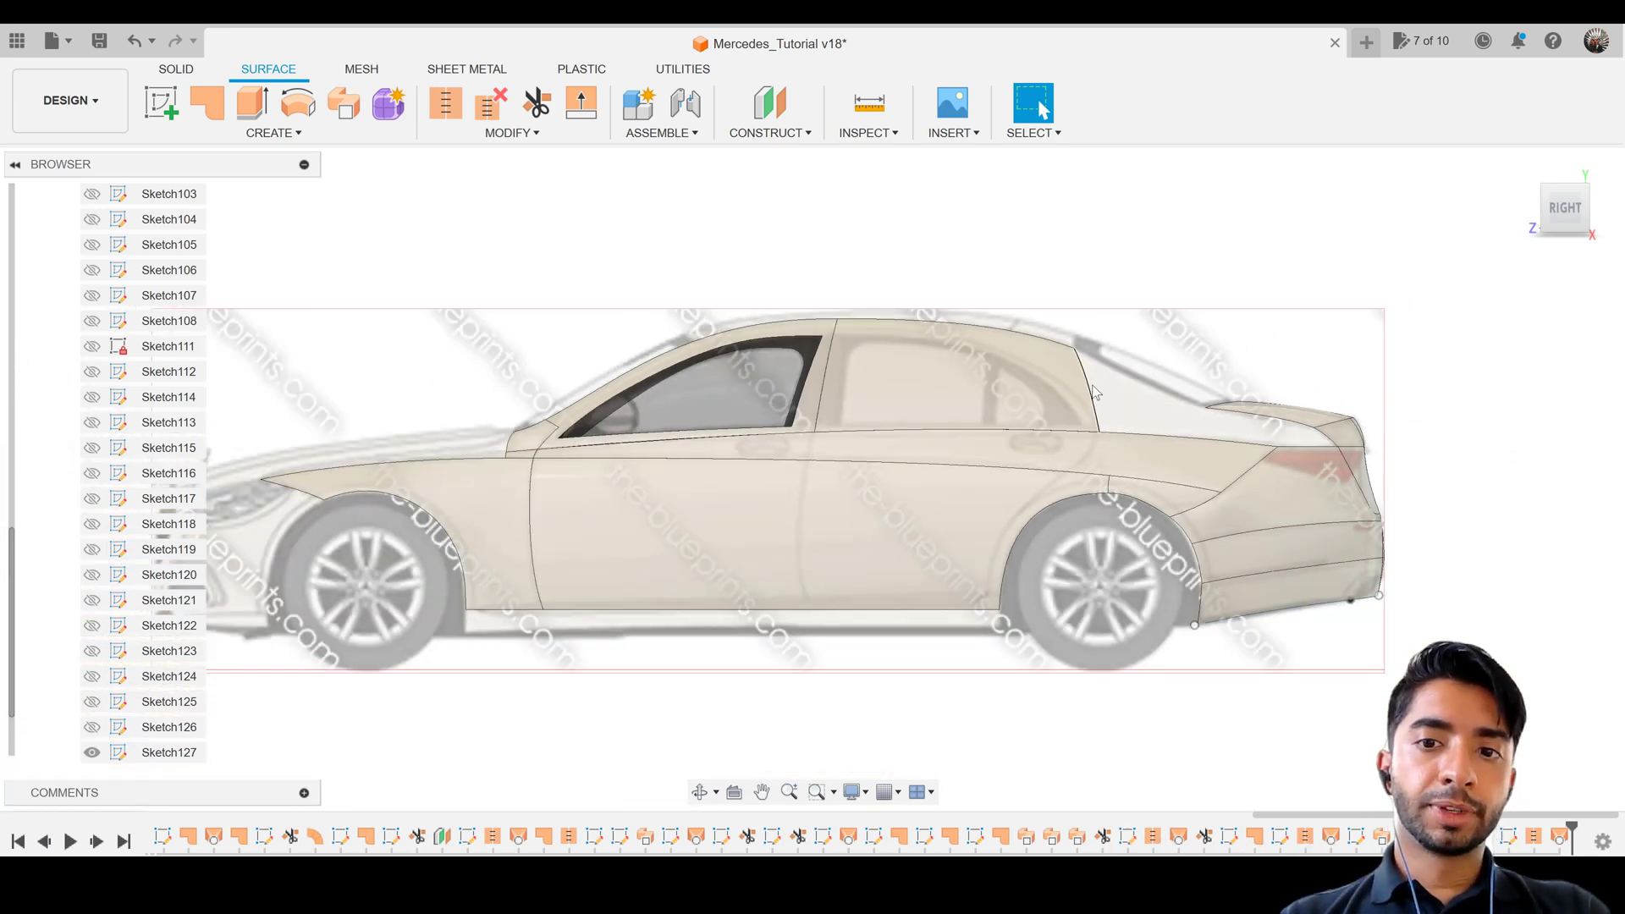
pyautogui.scroll(3, 1007, 377)
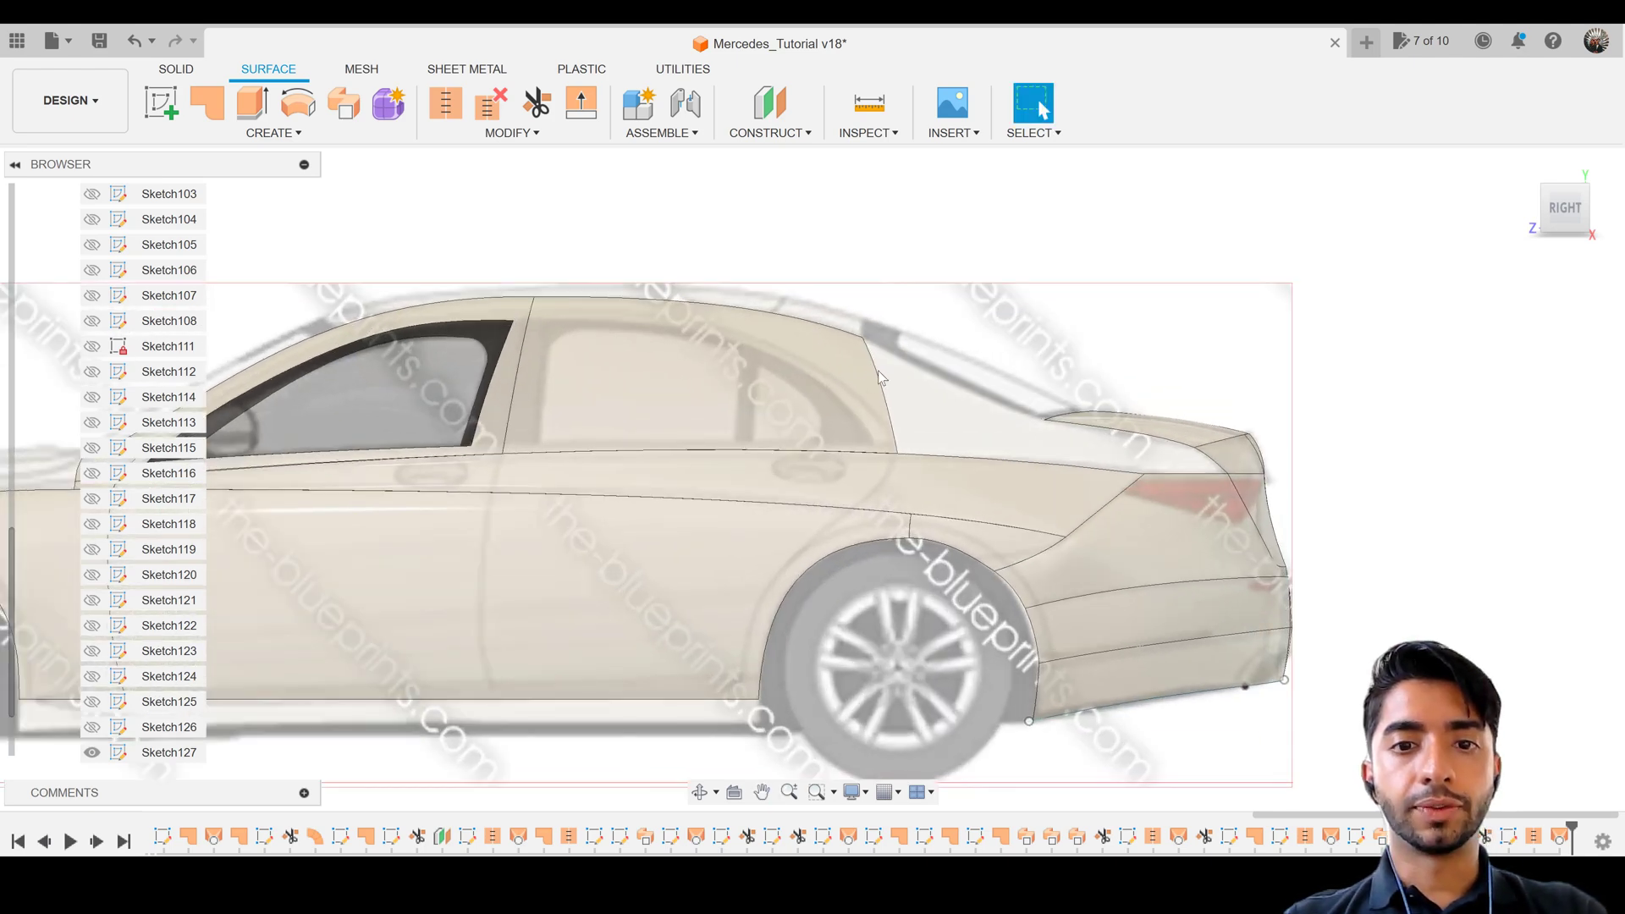
pyautogui.scroll(-3, 1006, 373)
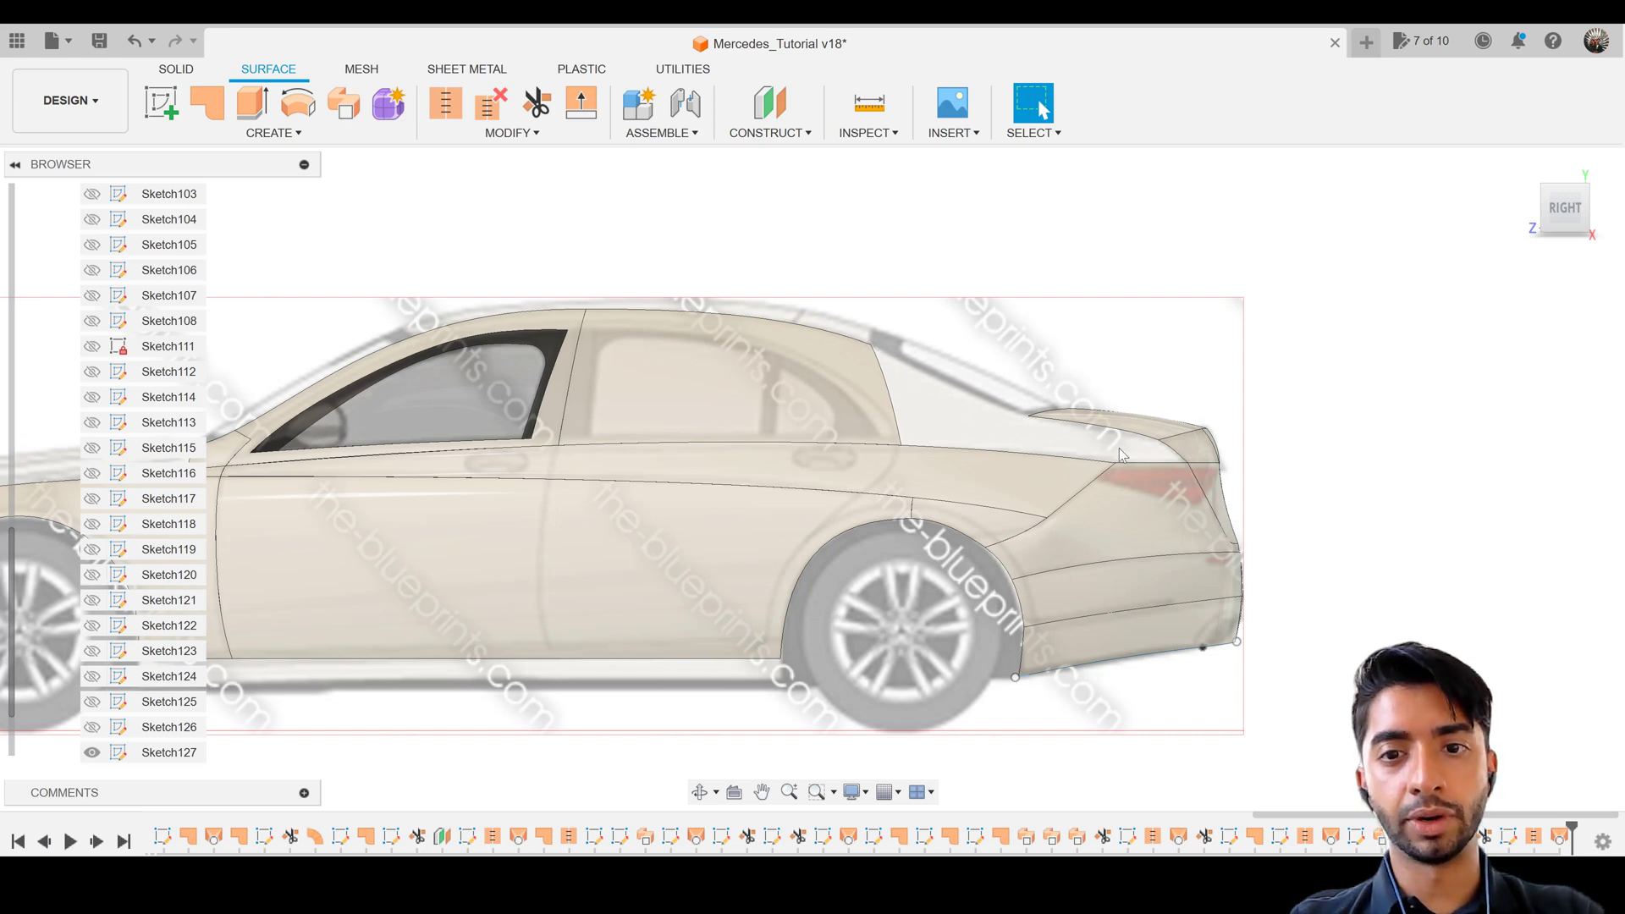
pyautogui.keyDown('shift'); pyautogui.moveTo(1122, 454); pyautogui.dragTo(922, 474, button='middle'); pyautogui.keyUp('shift')
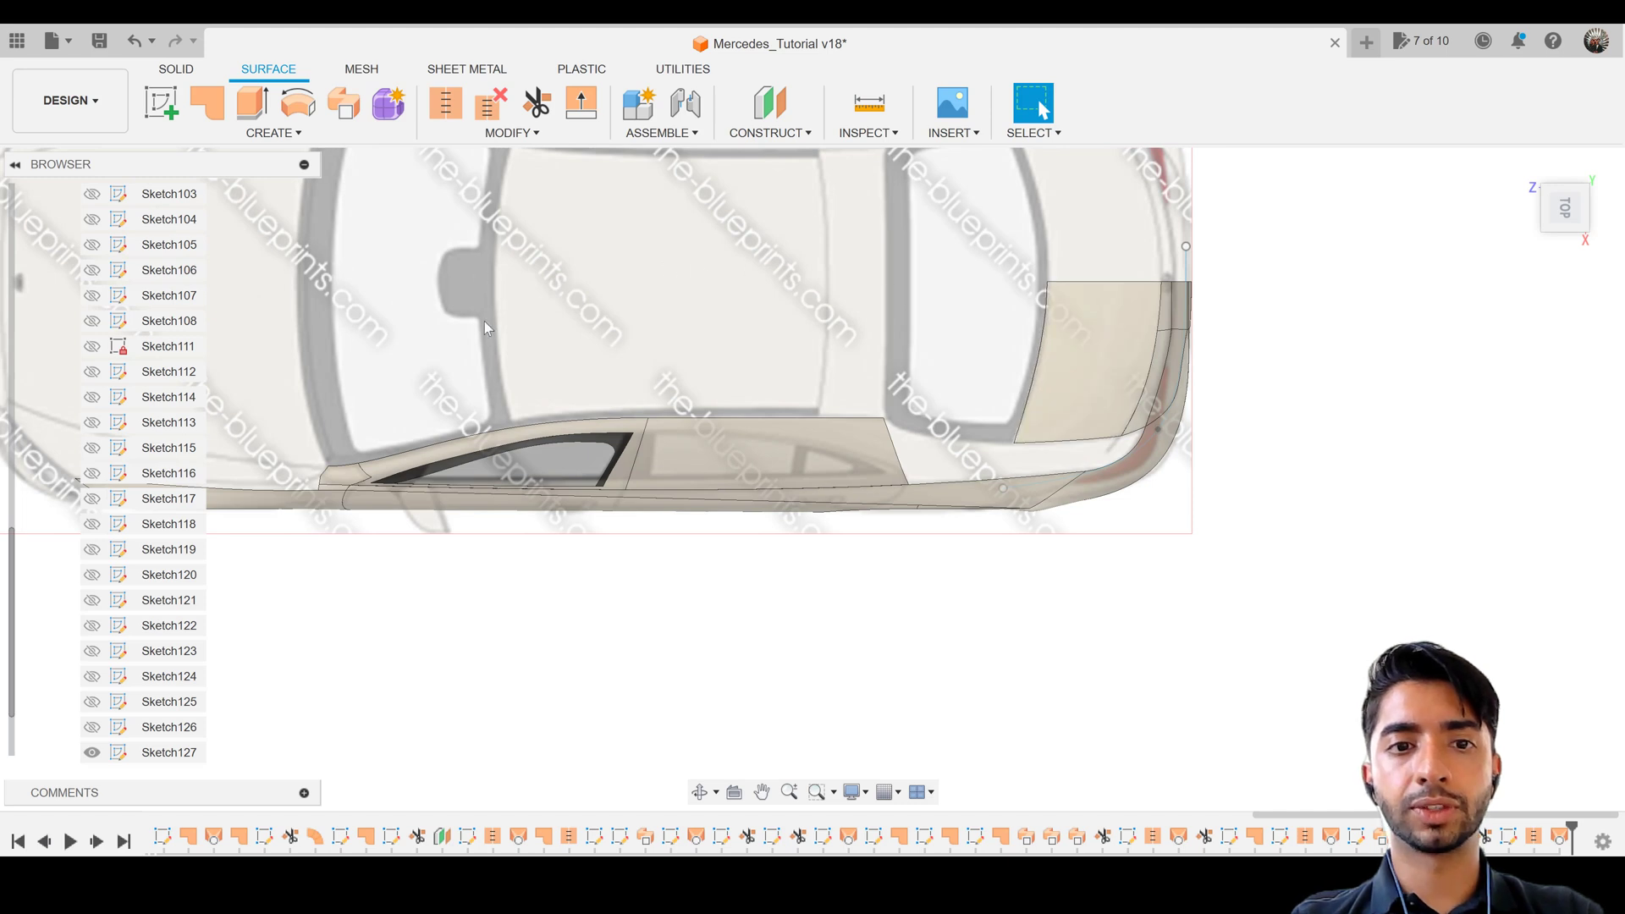
pyautogui.moveTo(779, 308); pyautogui.dragTo(1113, 367, button='middle')
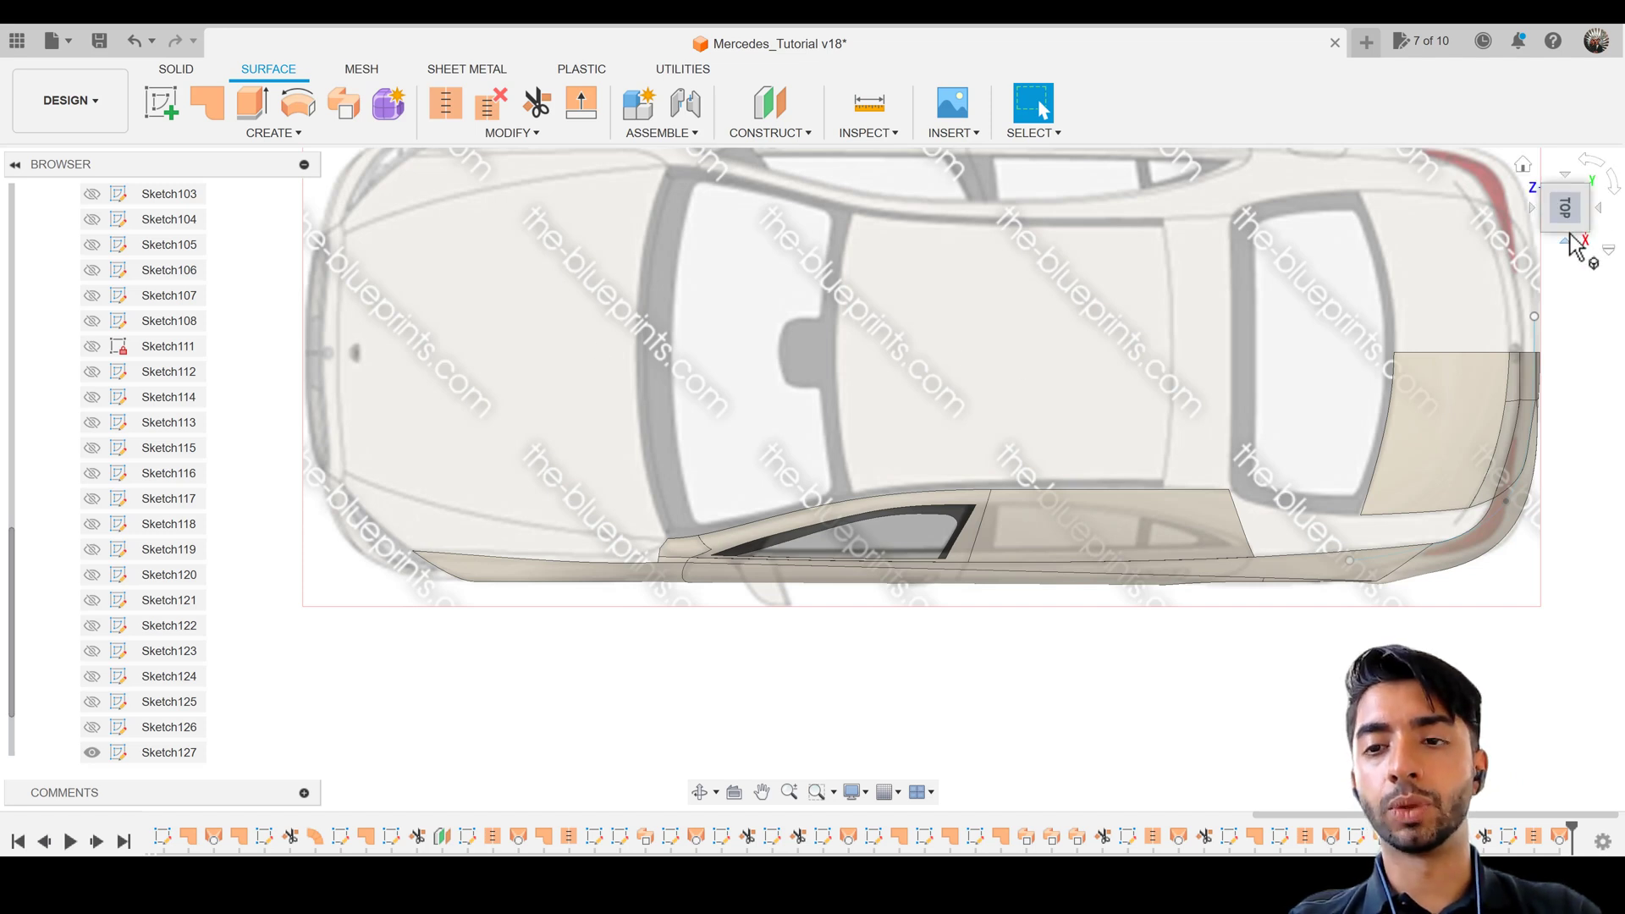
pyautogui.click(1576, 246)
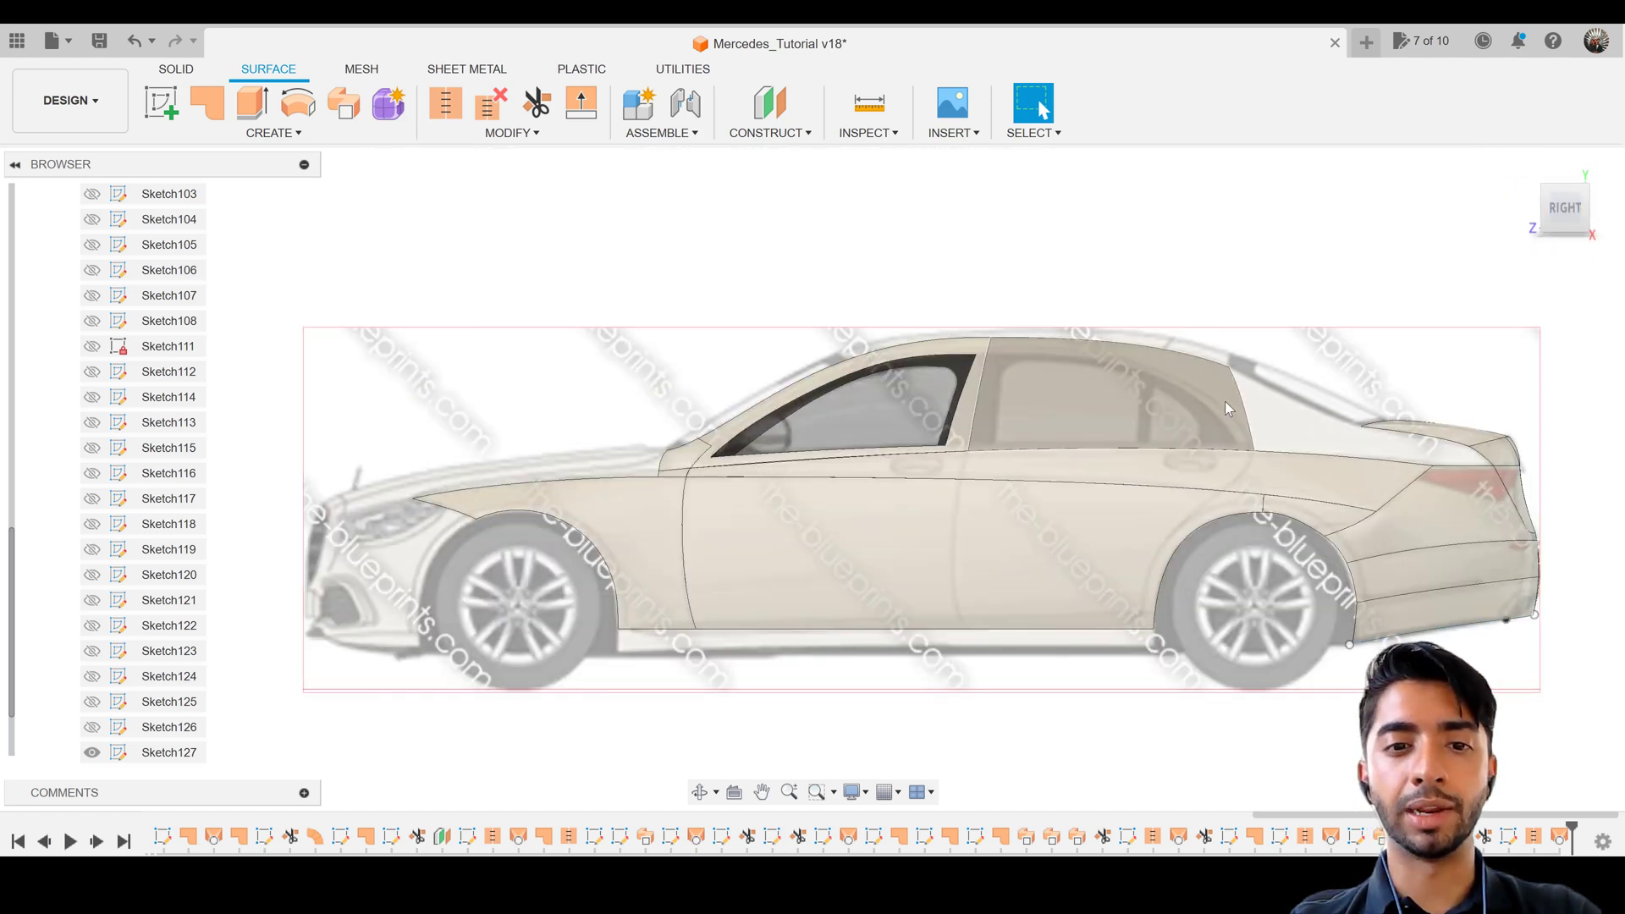